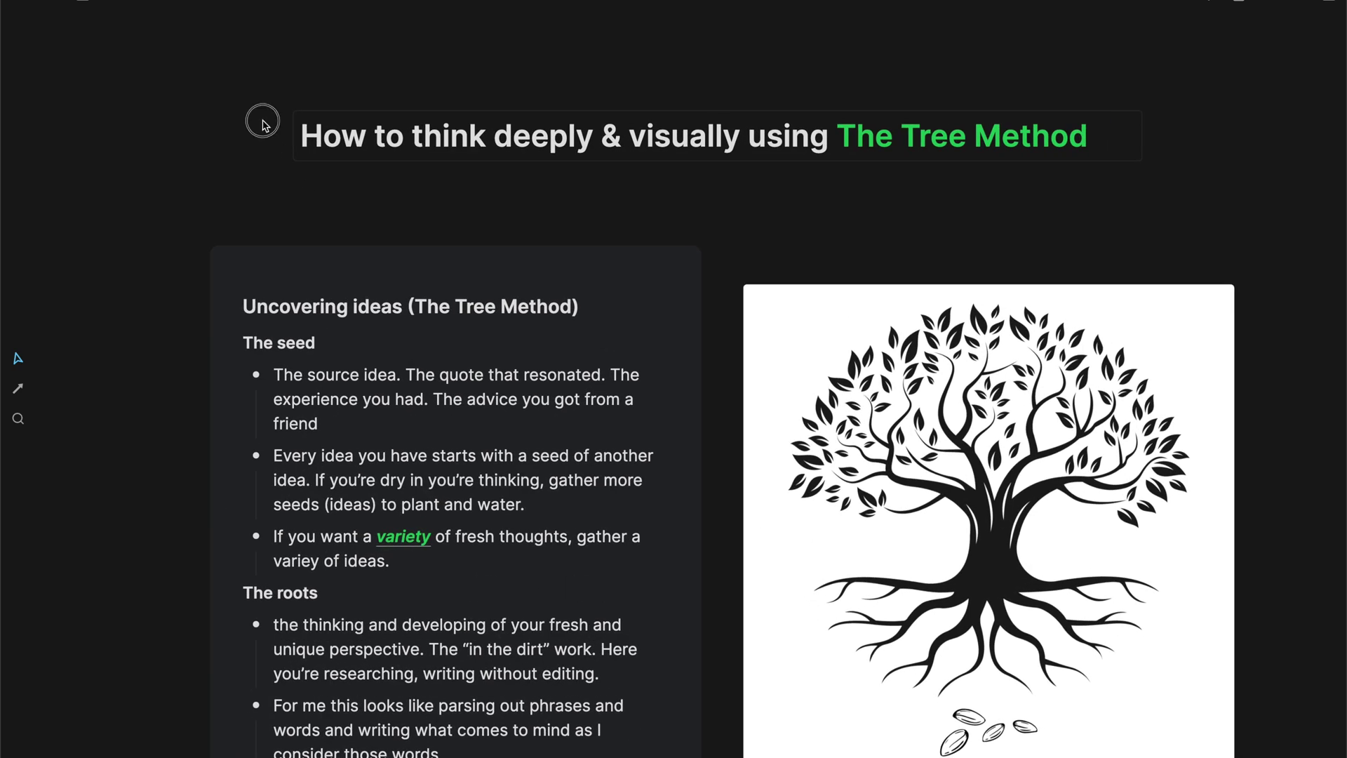
Select the Tree Method title box, then deselect it and scroll down the whiteboard
drag(262, 124, 423, 133)
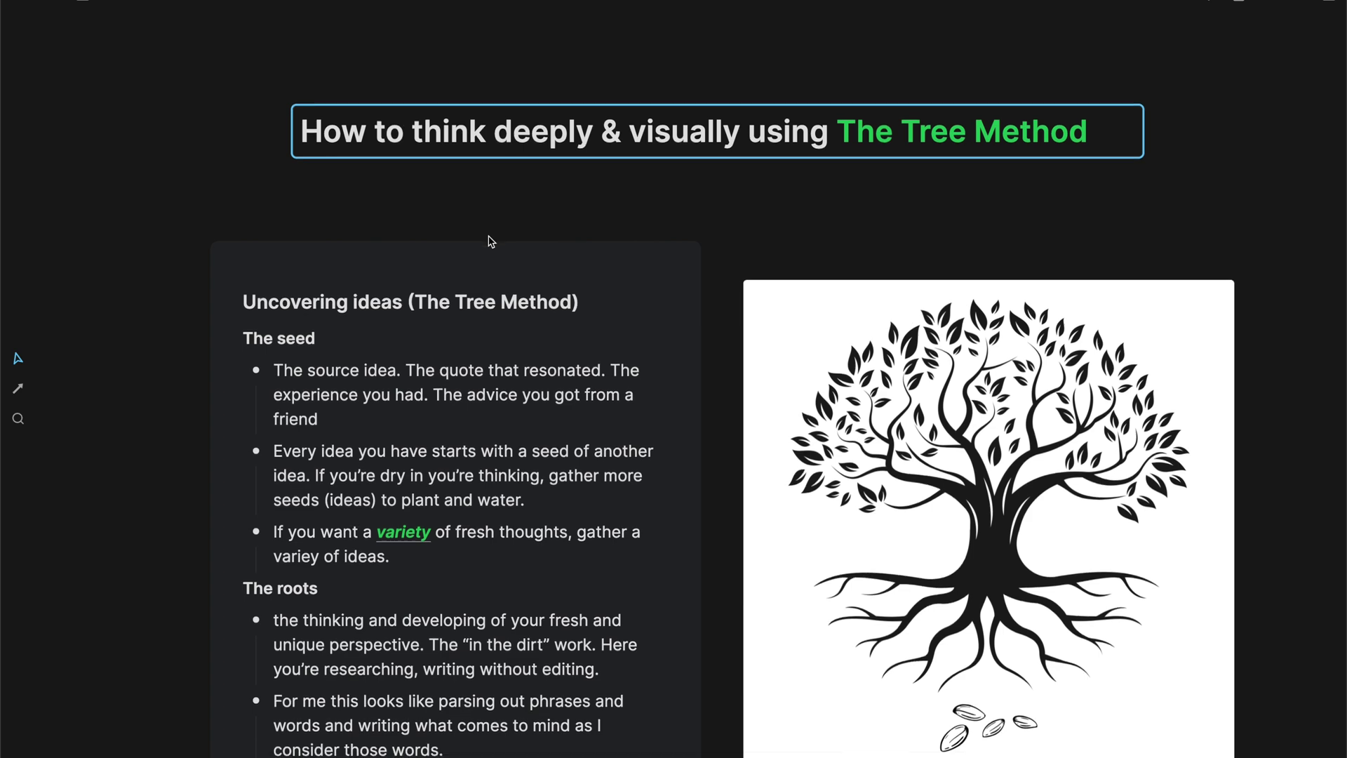
scroll(491, 240, down, 1)
scroll(488, 235, down, 2)
click(293, 203)
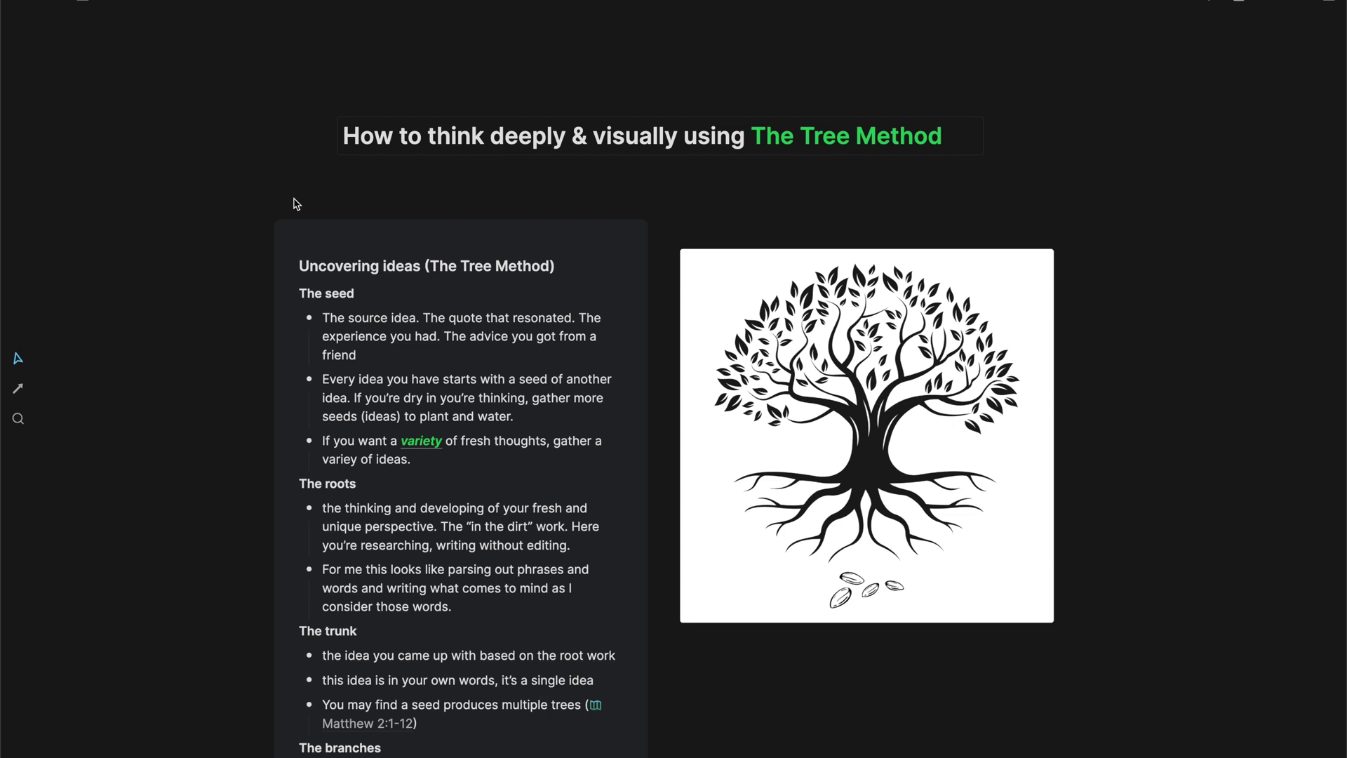
scroll(293, 204, down, 10)
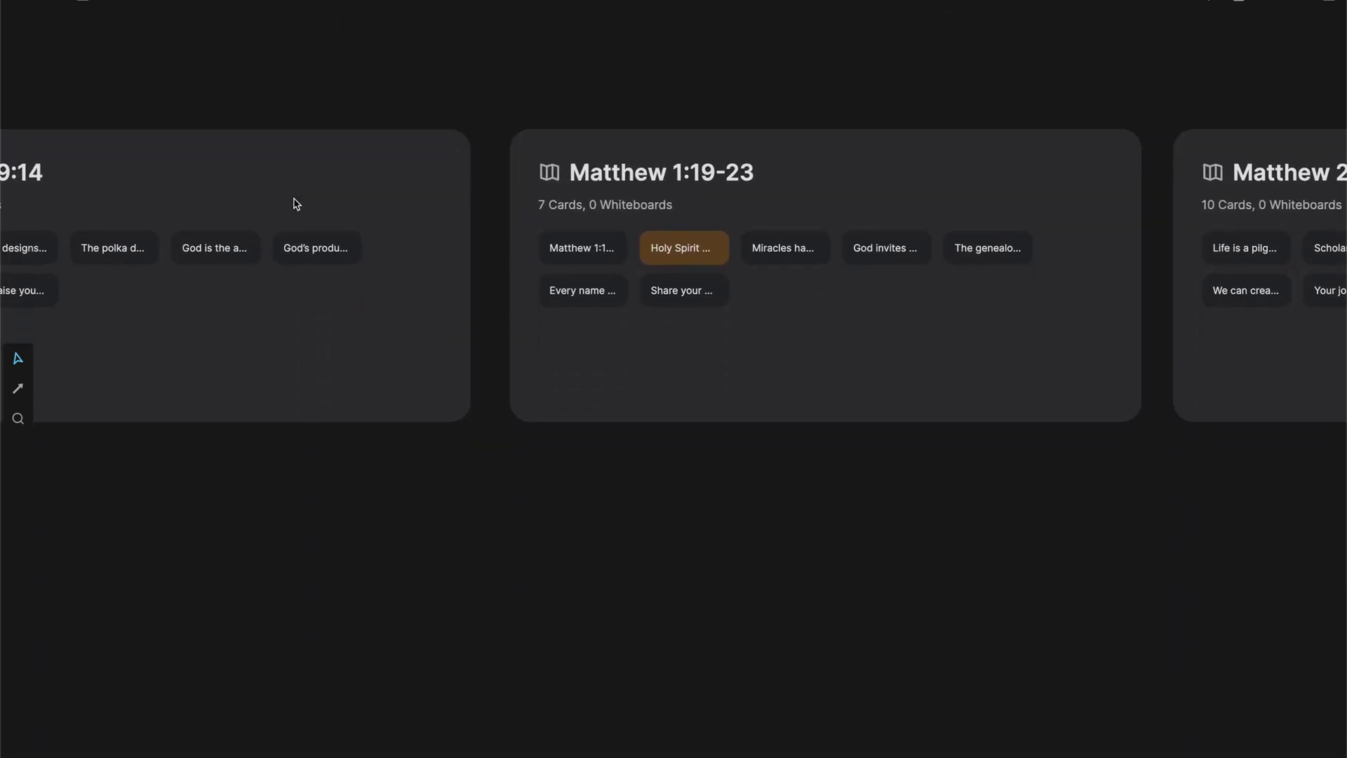
scroll(517, 277, left, 3)
Open the Psalm 139:14 tree whiteboard and inspect its seed passage card
click(451, 195)
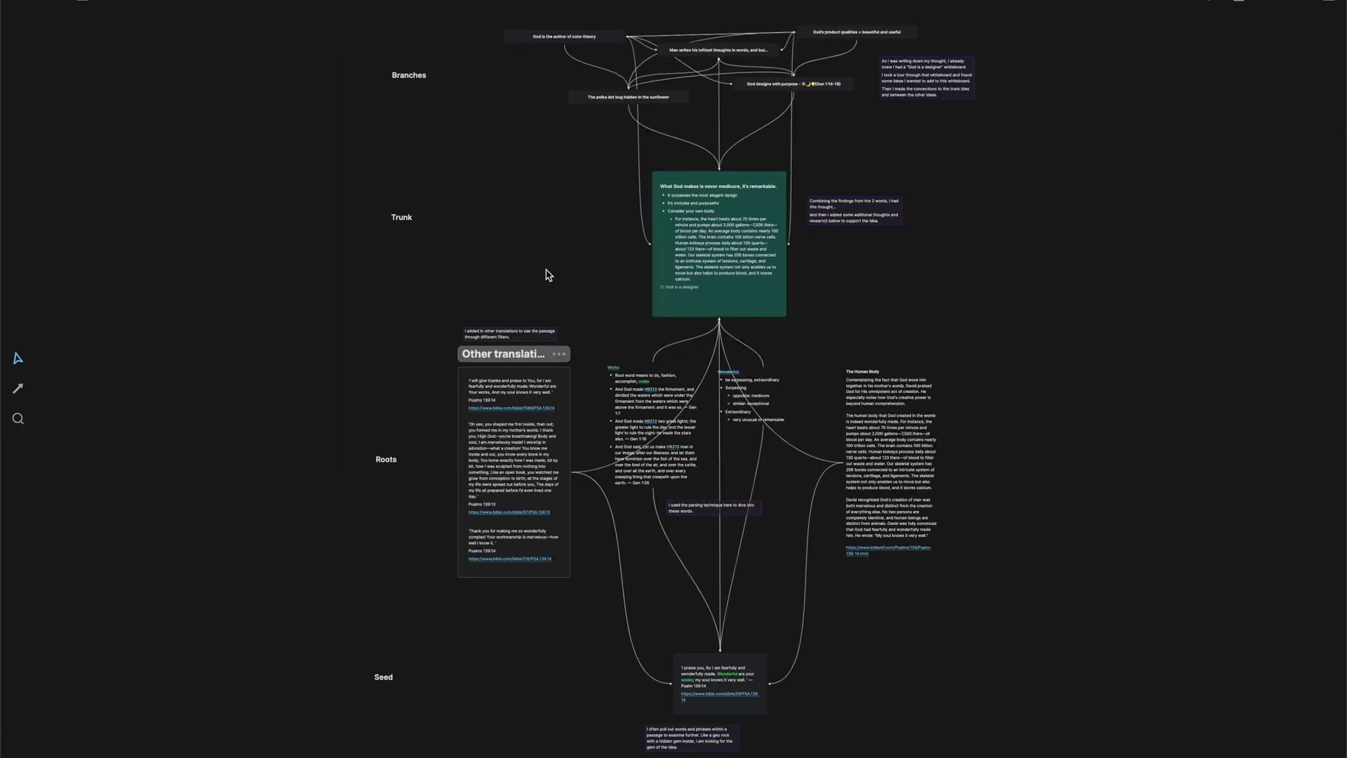
scroll(548, 275, down, 4)
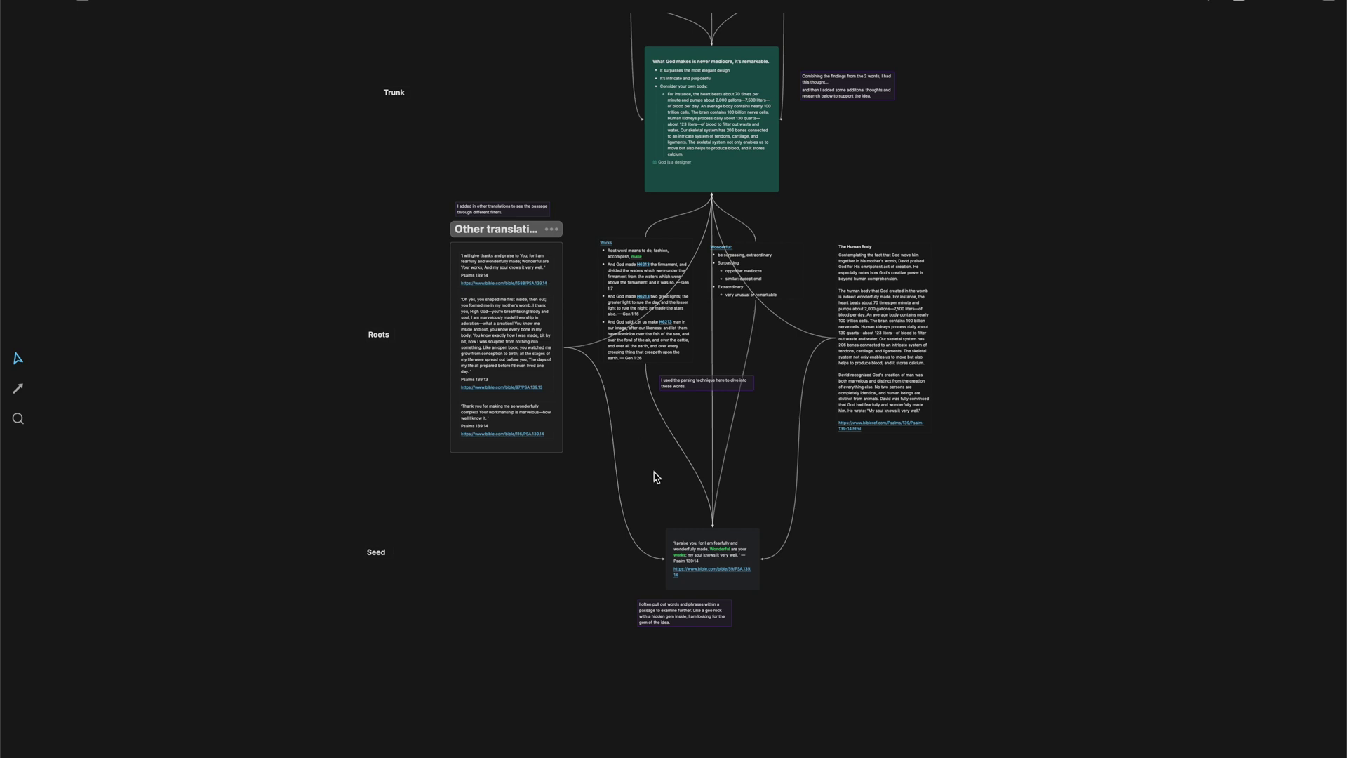
scroll(654, 473, down, 2)
scroll(654, 472, up, 9)
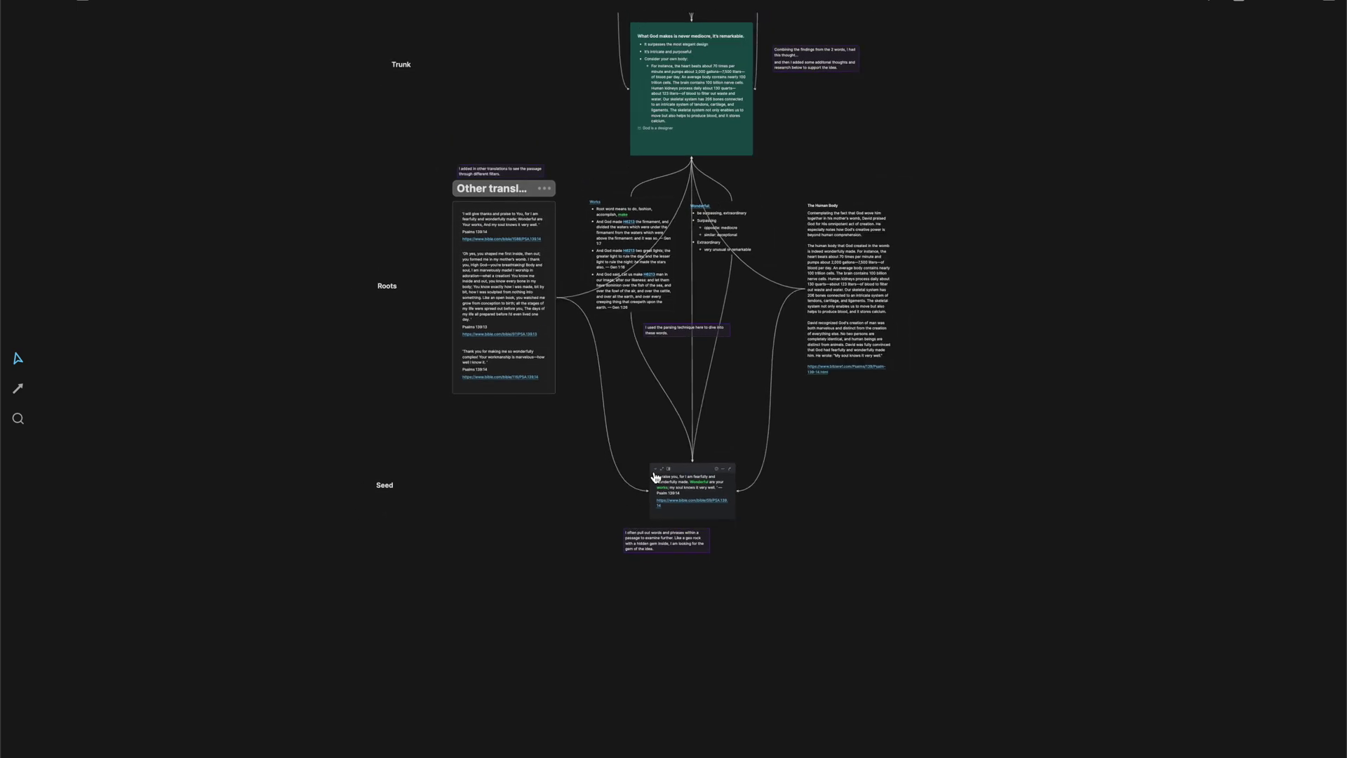
scroll(654, 477, down, 7)
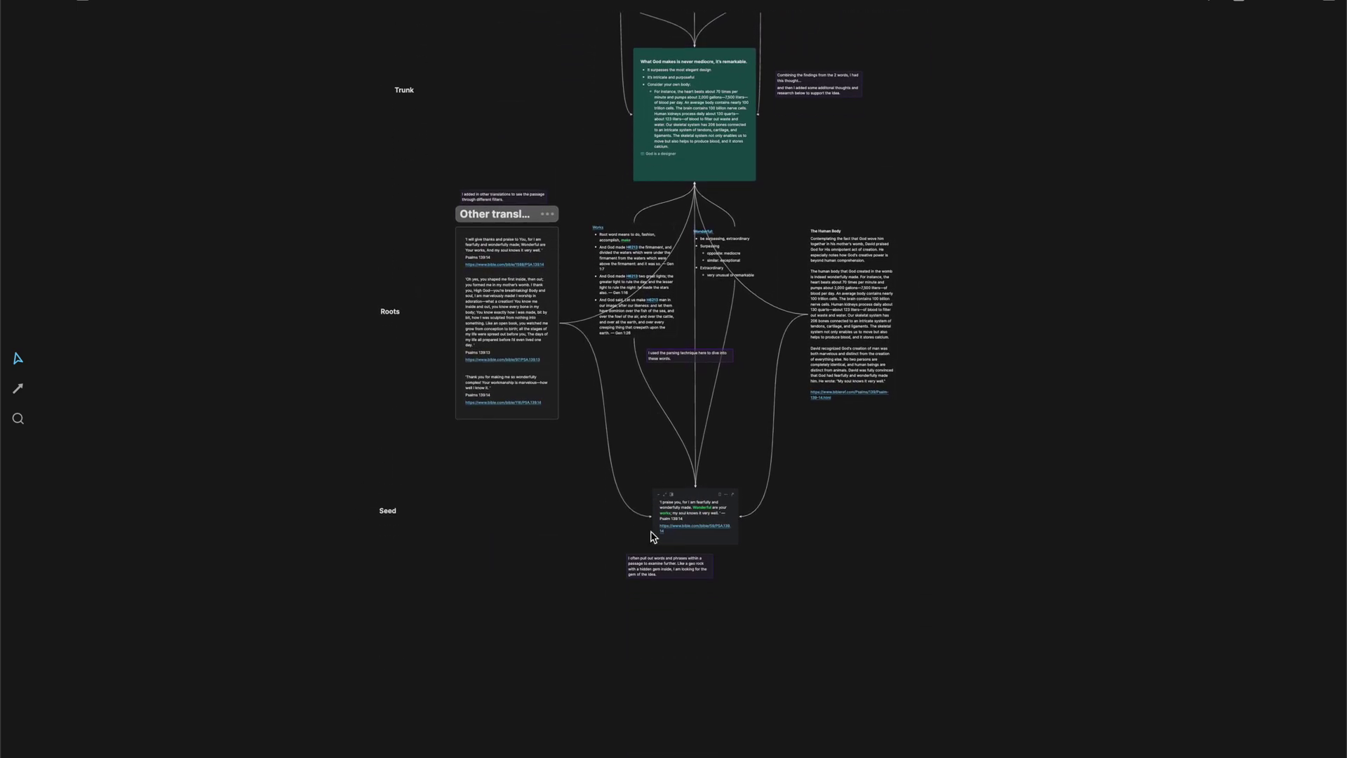
scroll(644, 528, up, 3)
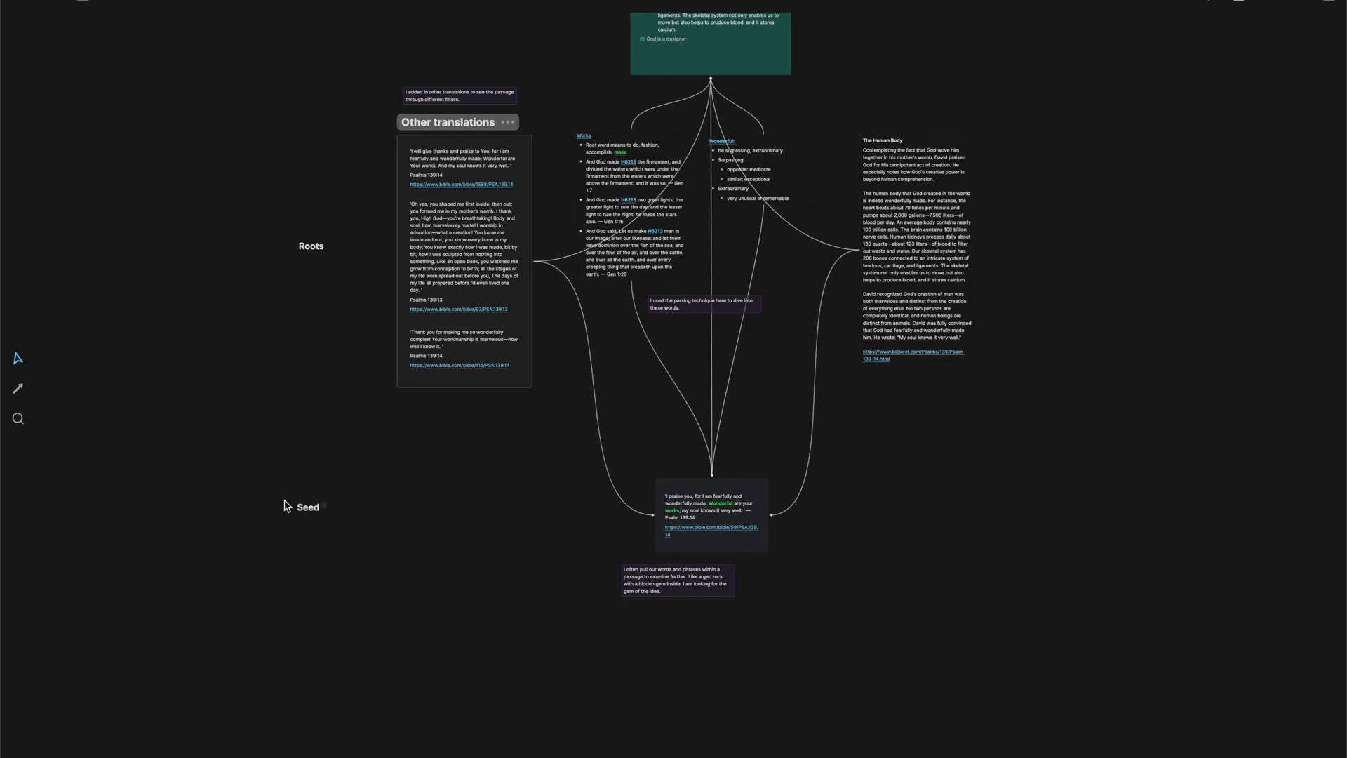
drag(285, 490, 721, 587)
scroll(724, 589, up, 8)
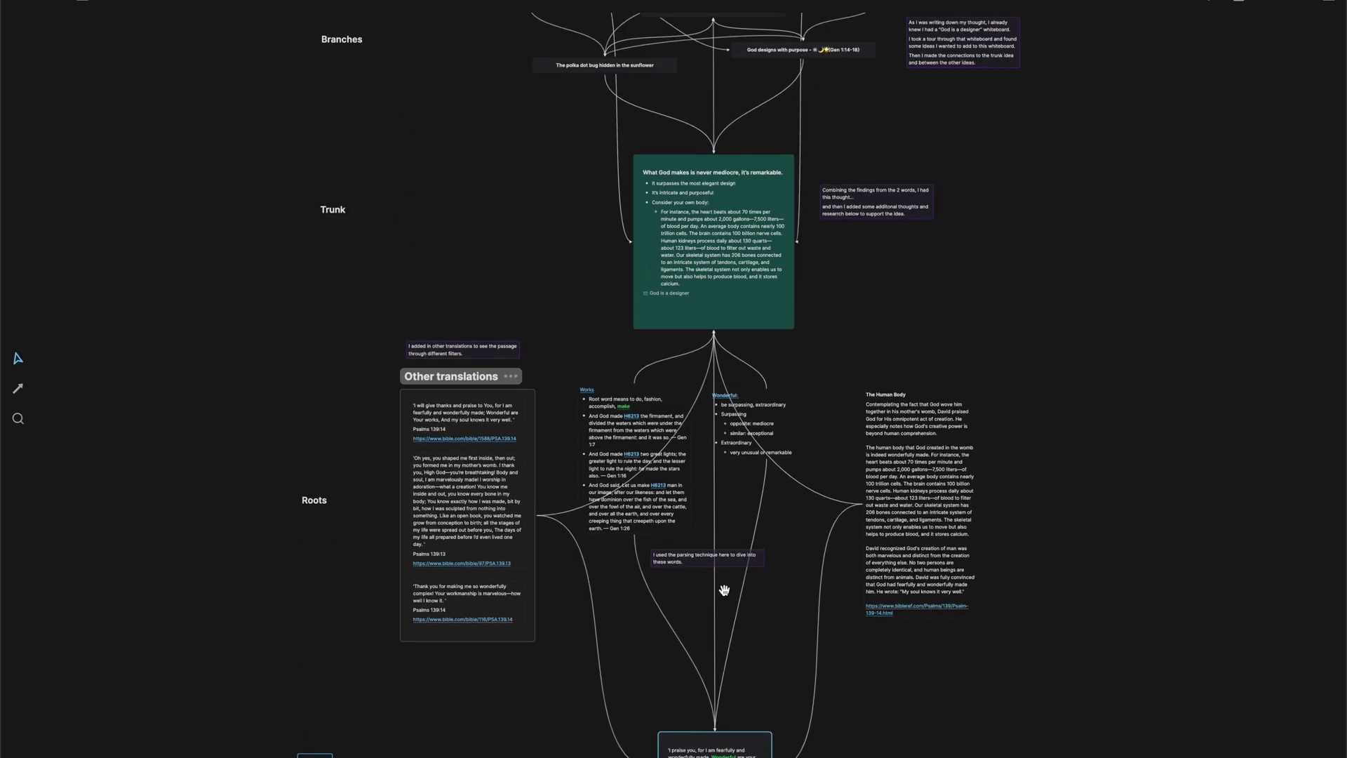
scroll(724, 589, up, 3)
scroll(725, 595, down, 7)
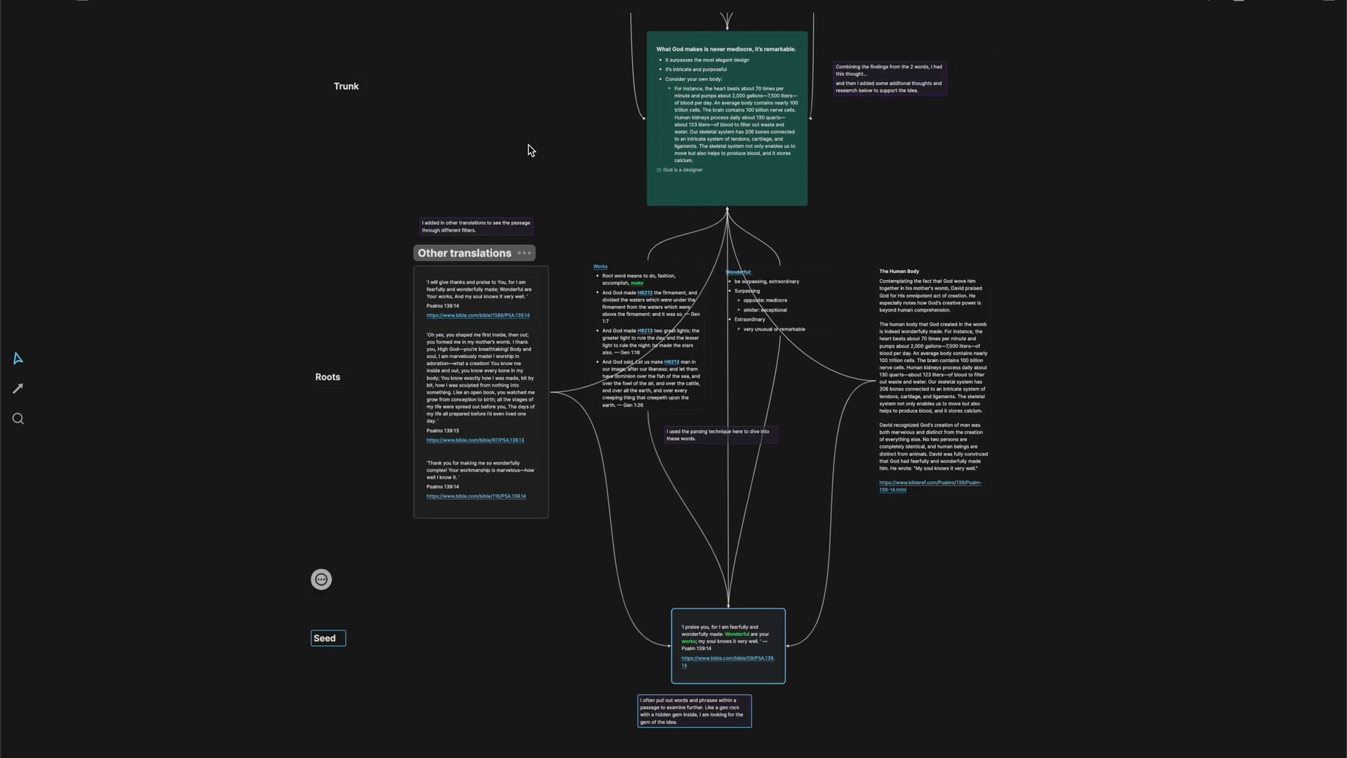
Return to the Tree Method whiteboard and review the seed section of the Uncovering ideas card
click(341, 9)
scroll(641, 424, down, 5)
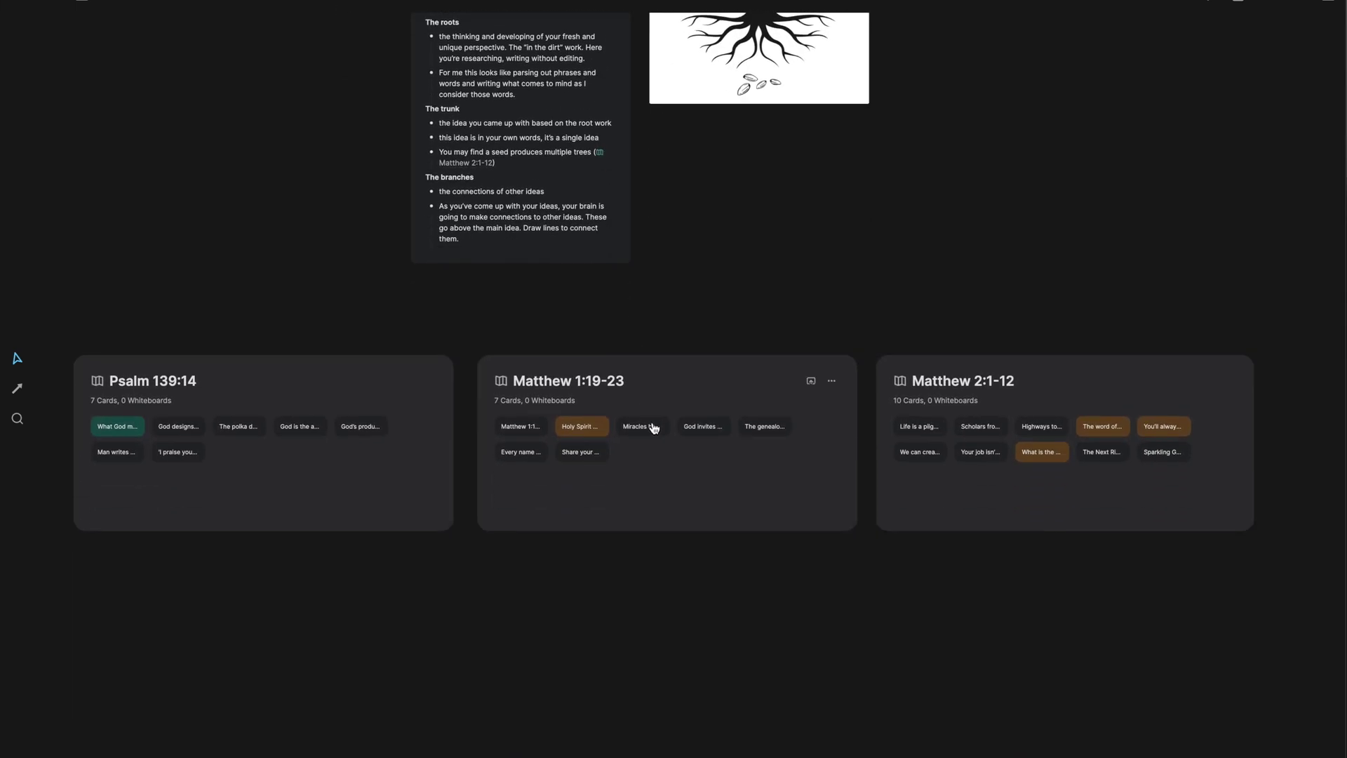
scroll(654, 430, up, 2)
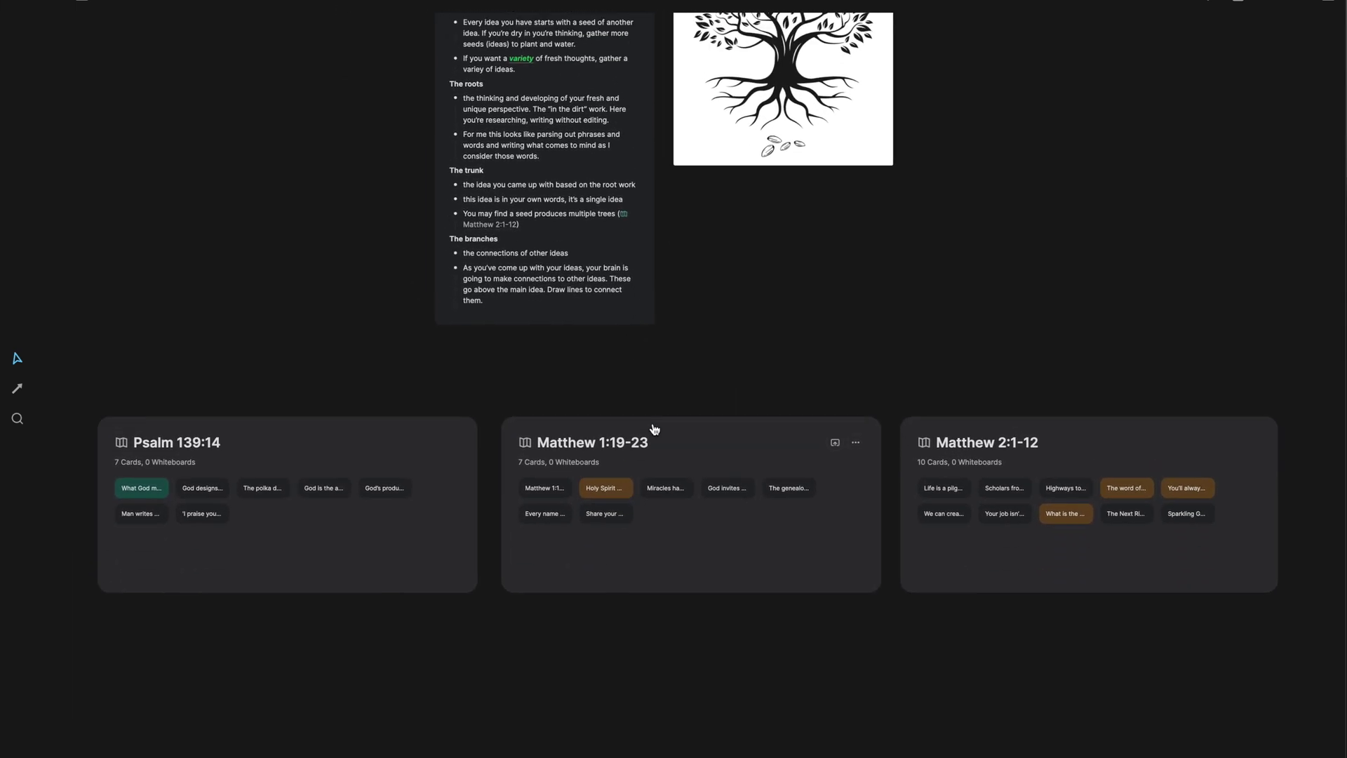
scroll(654, 430, up, 1)
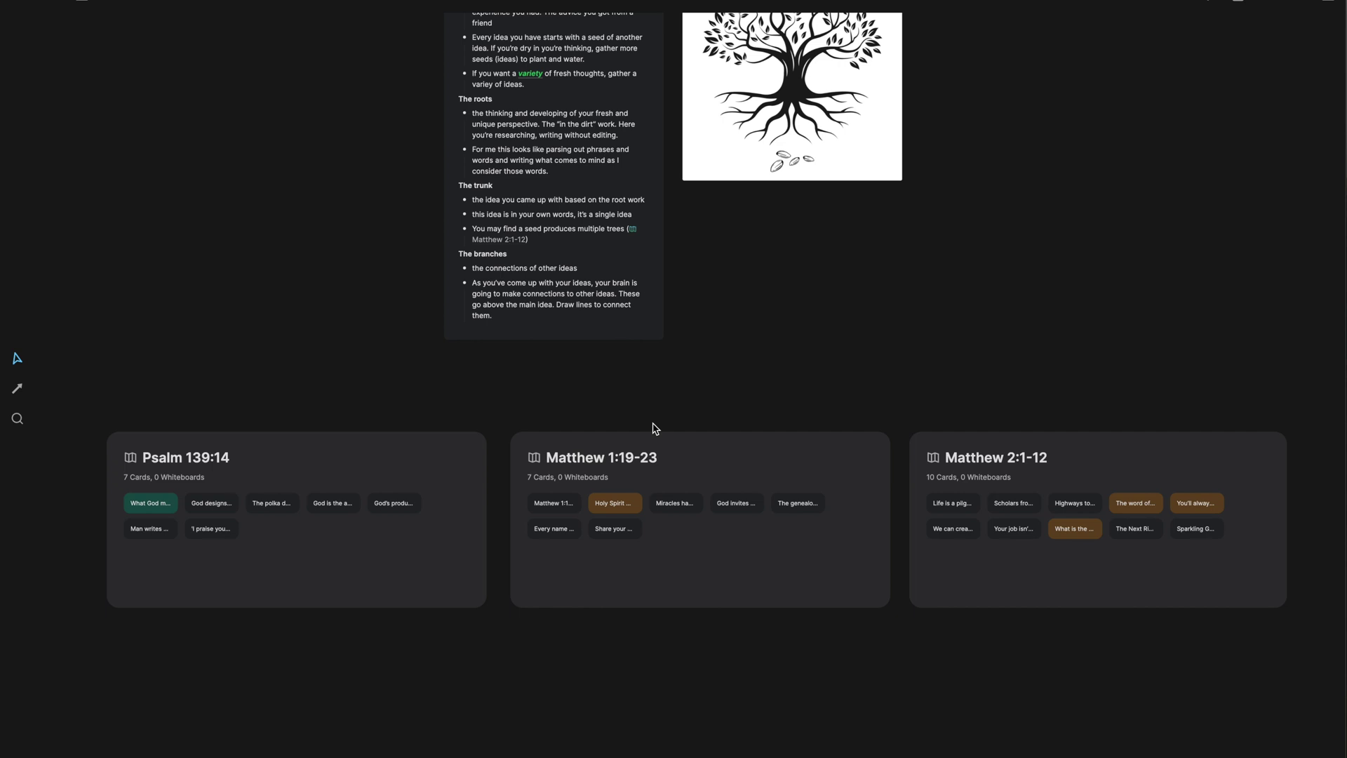
scroll(654, 430, up, 6)
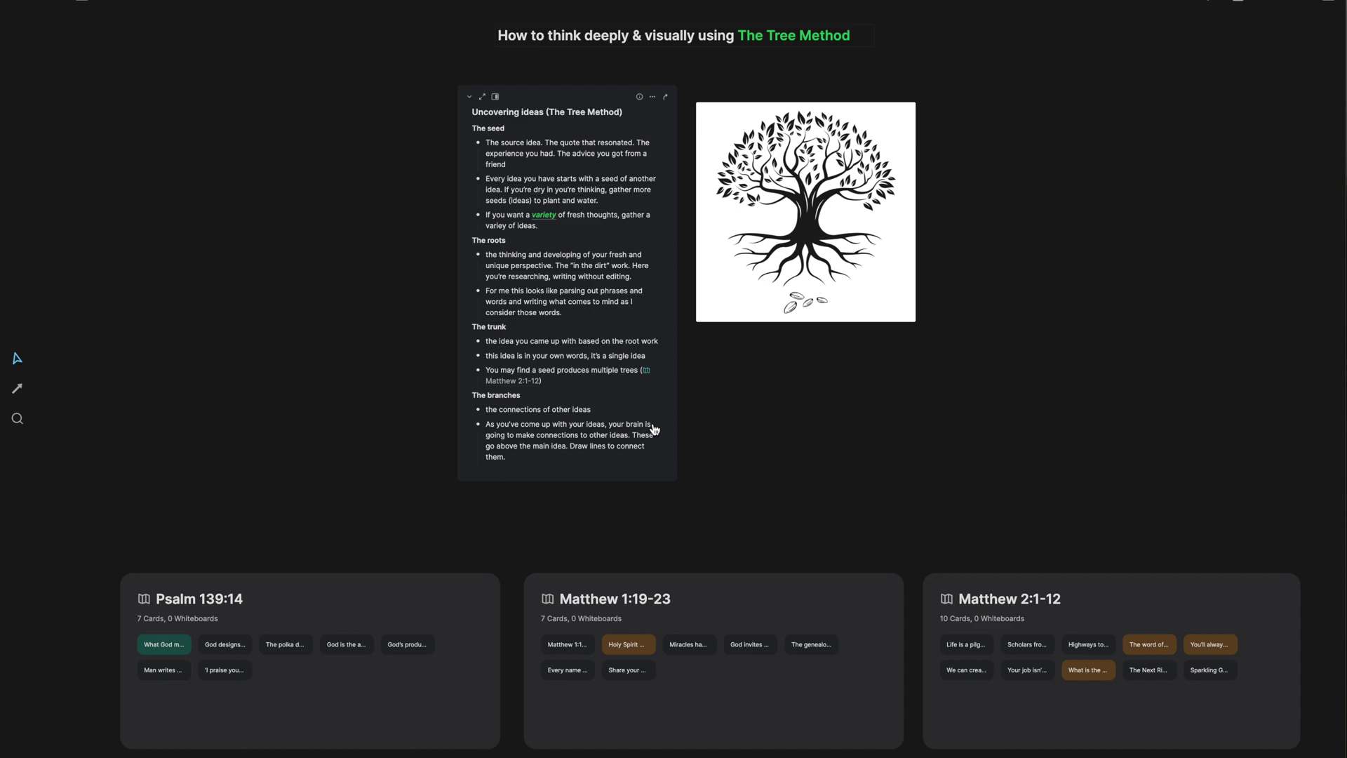
scroll(649, 253, up, 5)
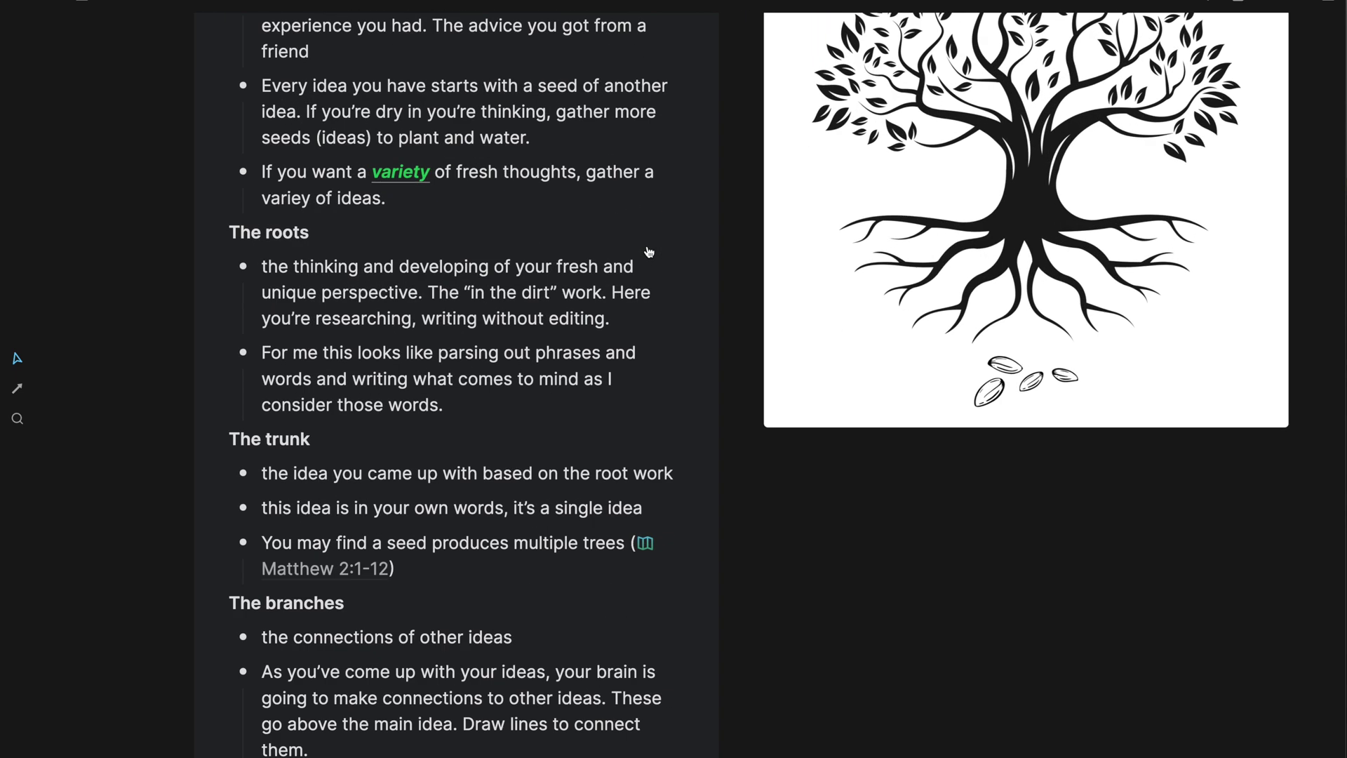
scroll(649, 253, down, 5)
click(649, 253)
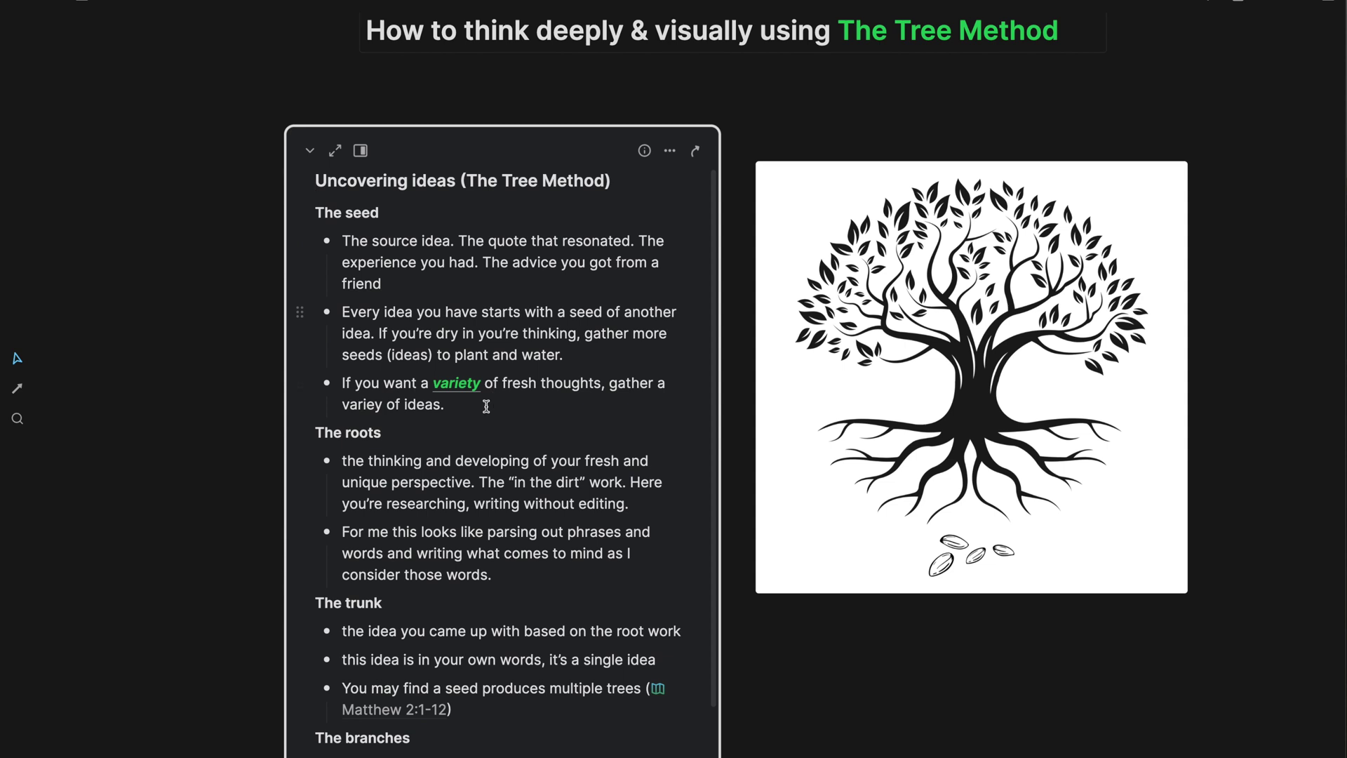
drag(460, 407, 277, 237)
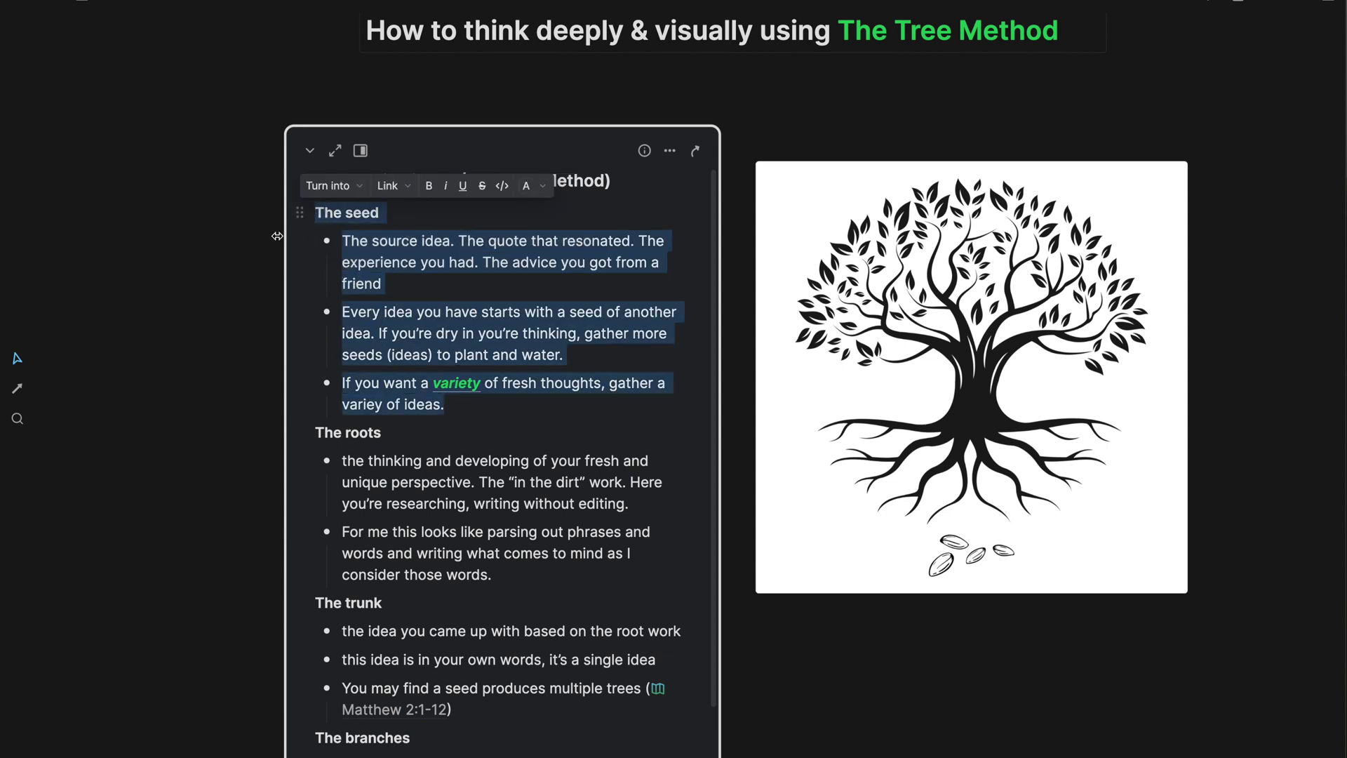
click(277, 236)
scroll(632, 376, down, 2)
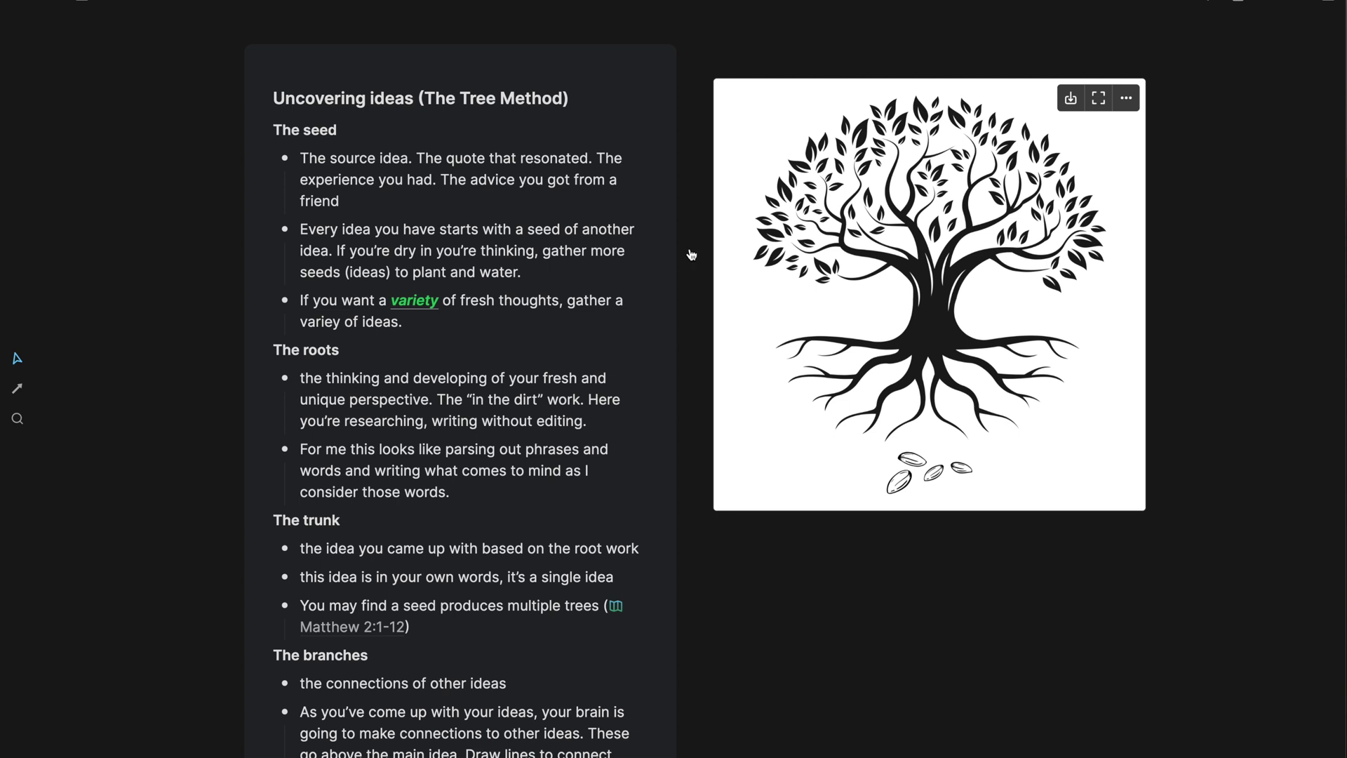
Add a period after 'friend' at the end of the first seed bullet
click(436, 178)
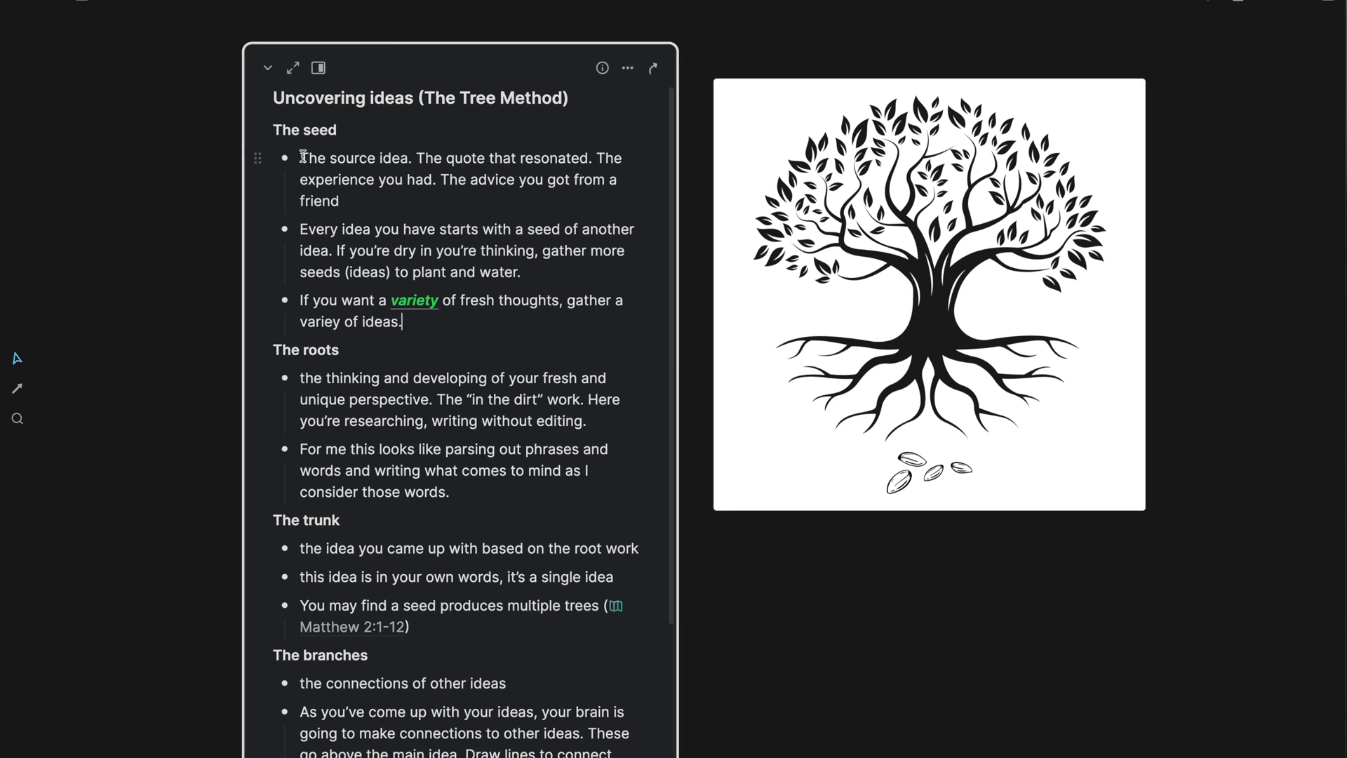
drag(301, 158, 414, 169)
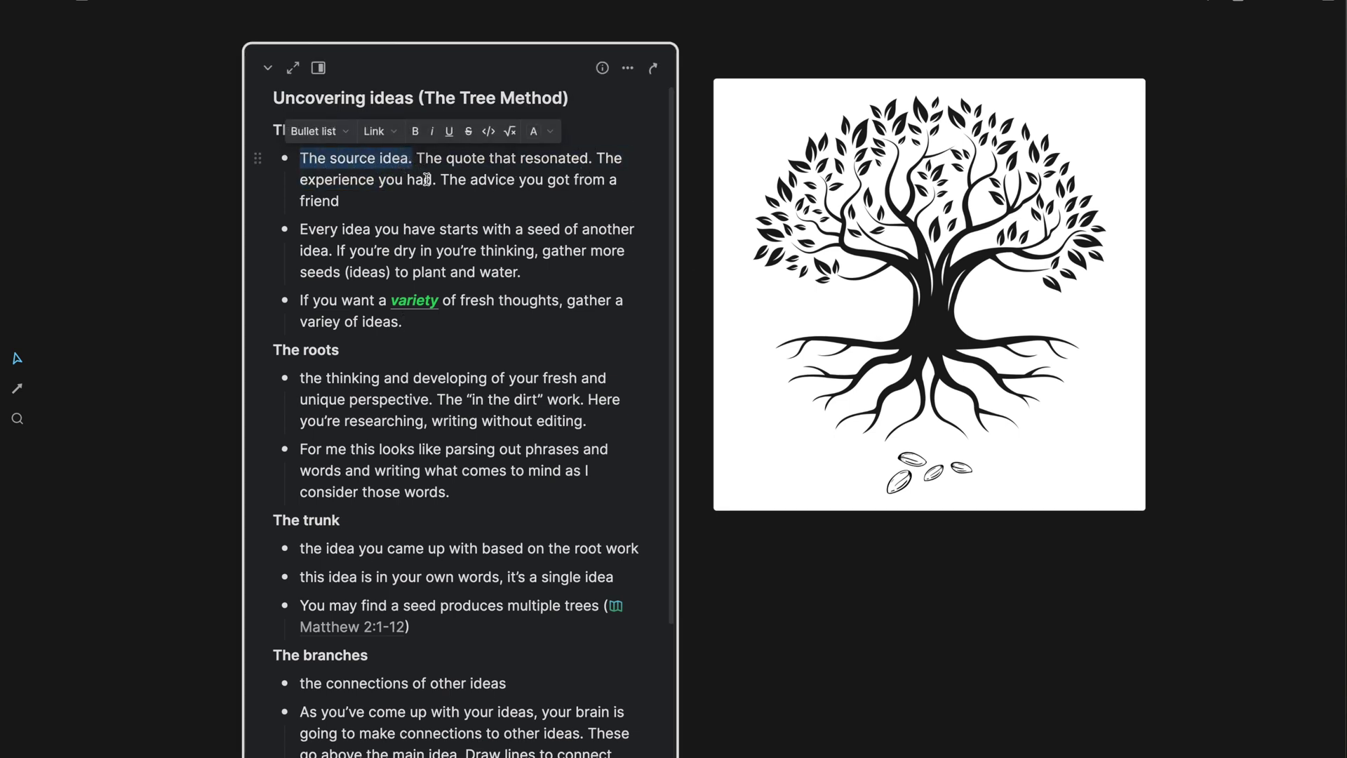
click(426, 194)
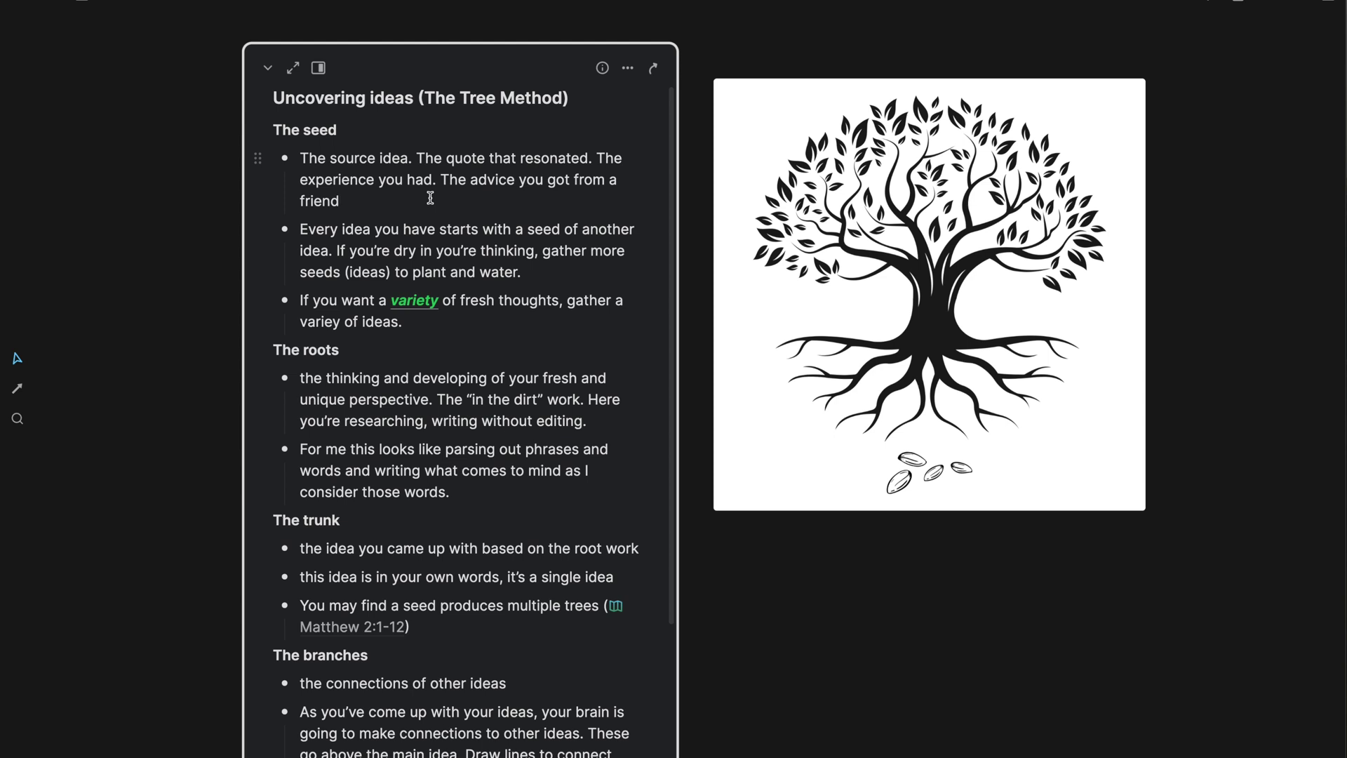
text(.)
key(Escape)
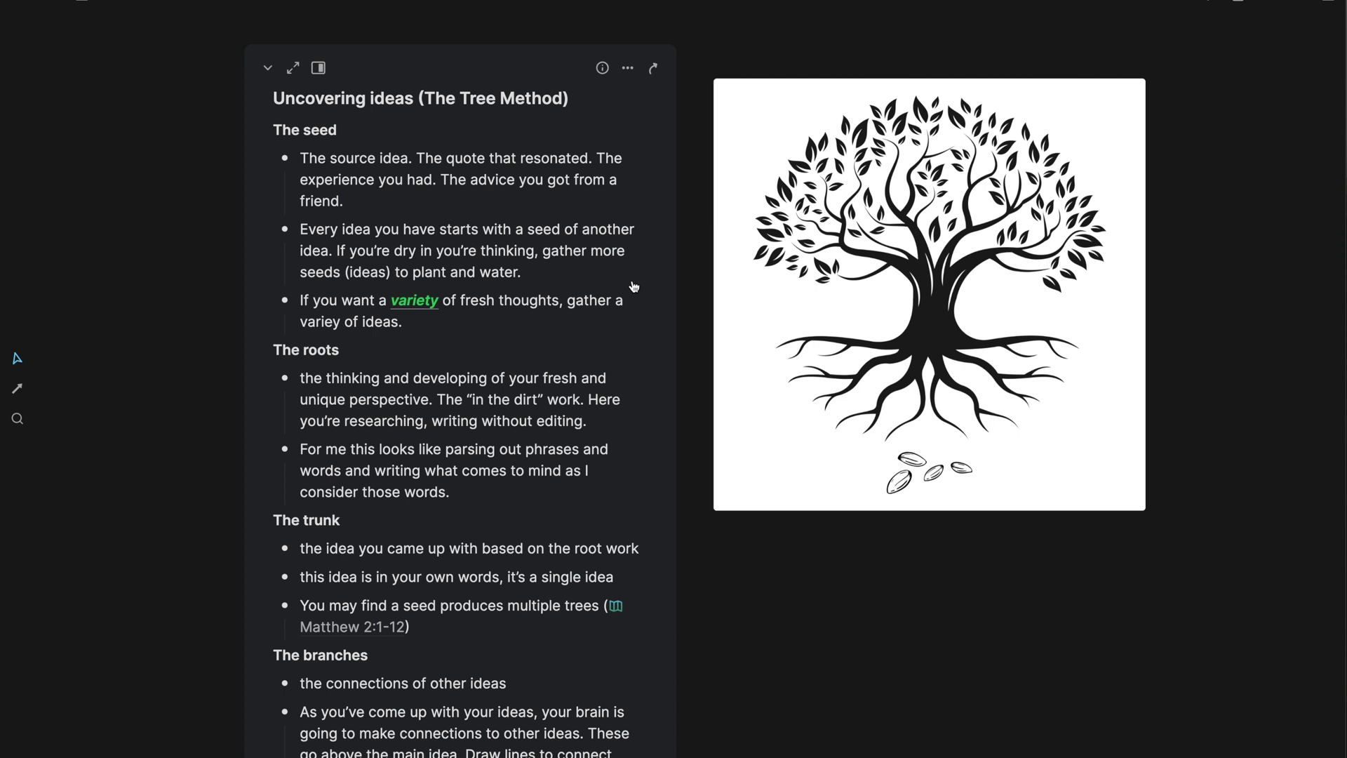
Insert the missing 't' so the third bullet reads 'gather a variety of ideas.'
click(537, 269)
click(533, 273)
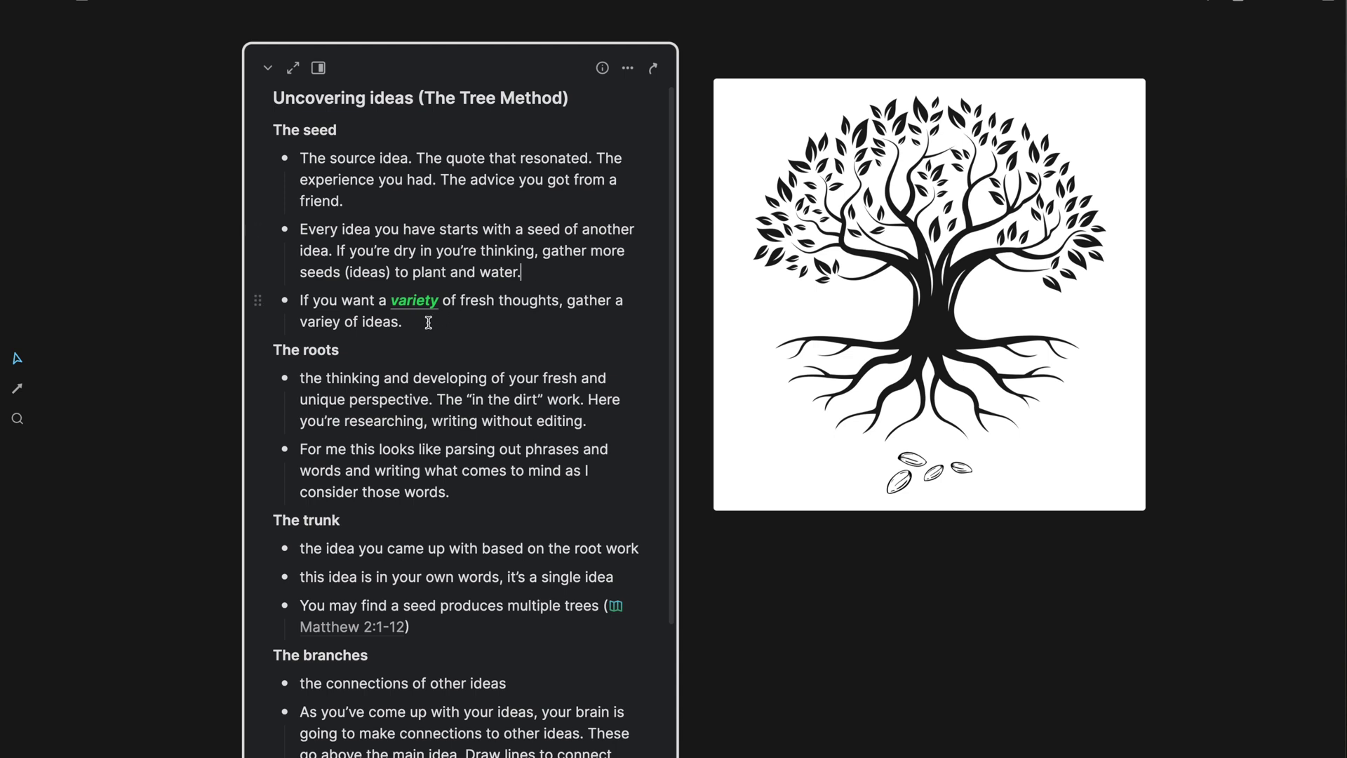
drag(413, 321, 303, 300)
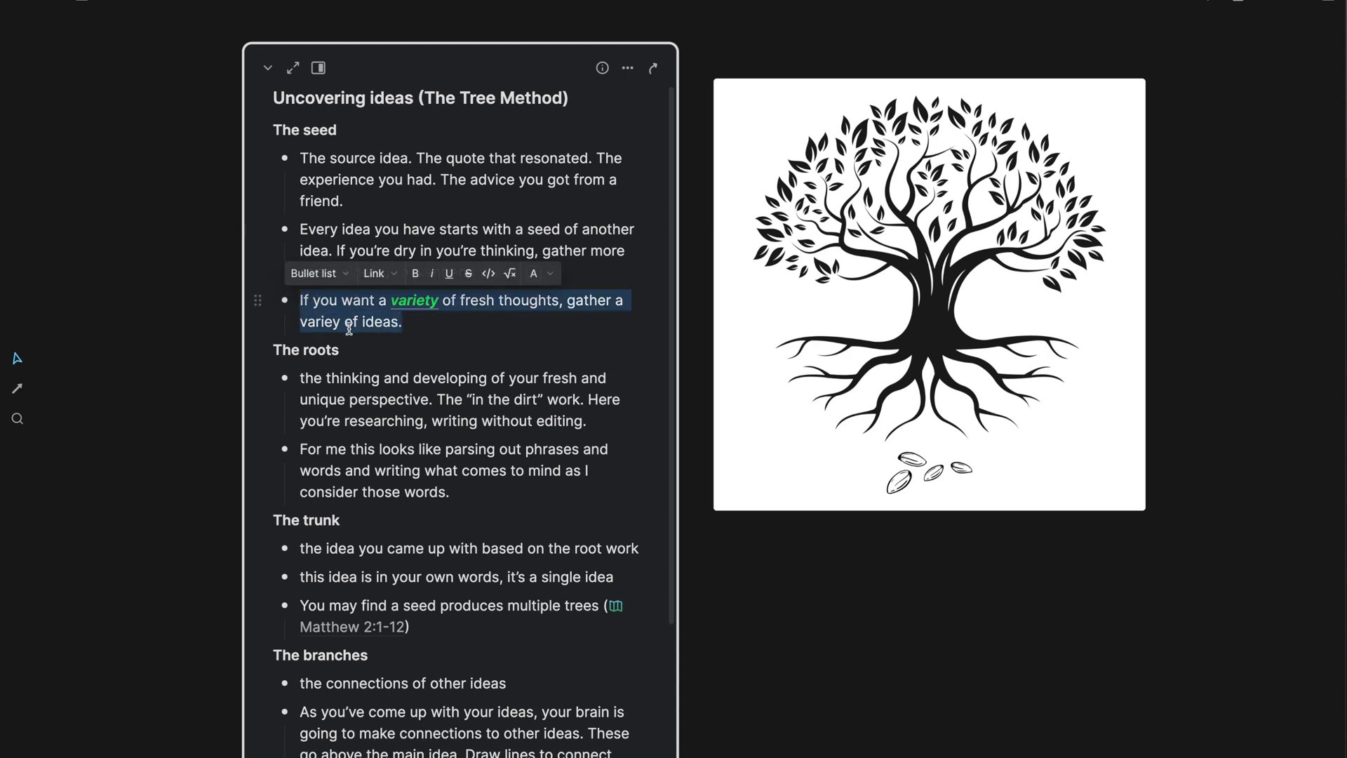
click(400, 323)
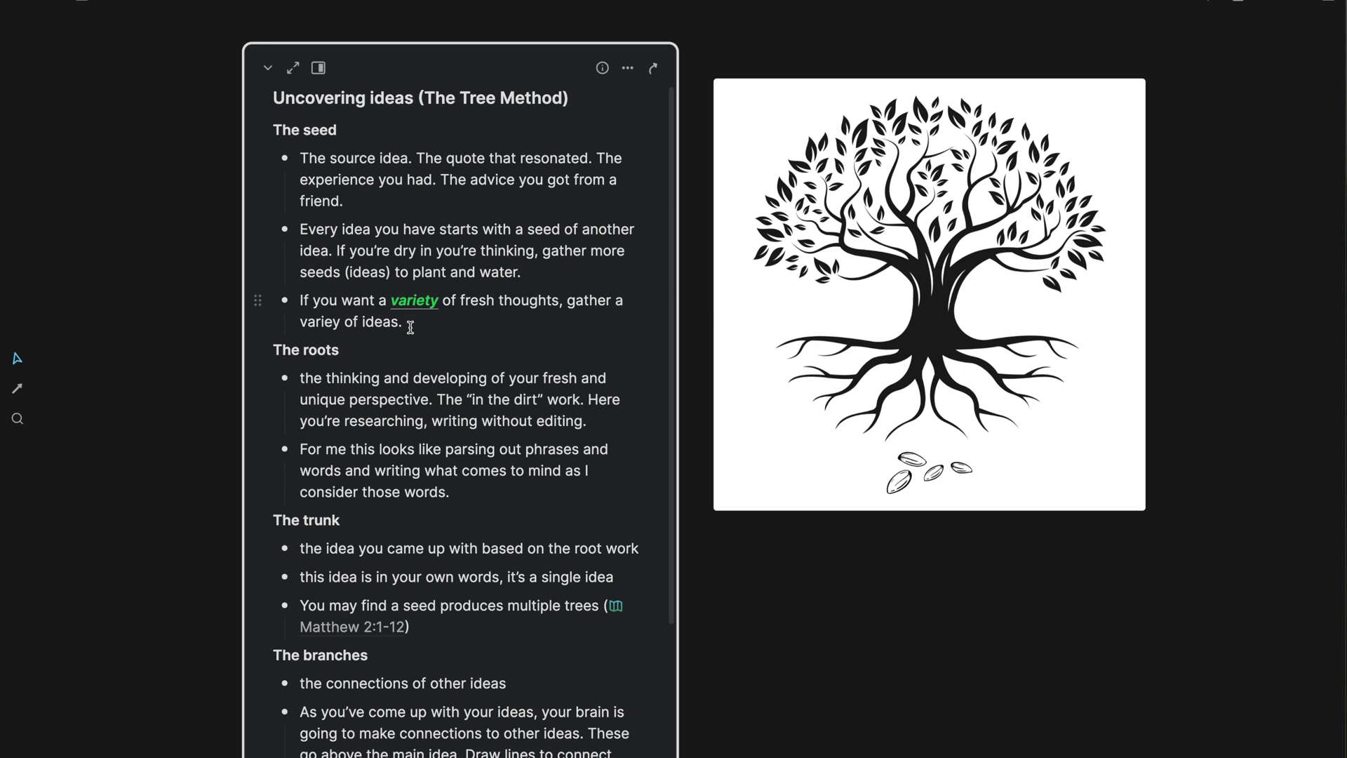
click(326, 316)
text(t)
key(BackSpace)
key(Right)
text(t)
click(196, 406)
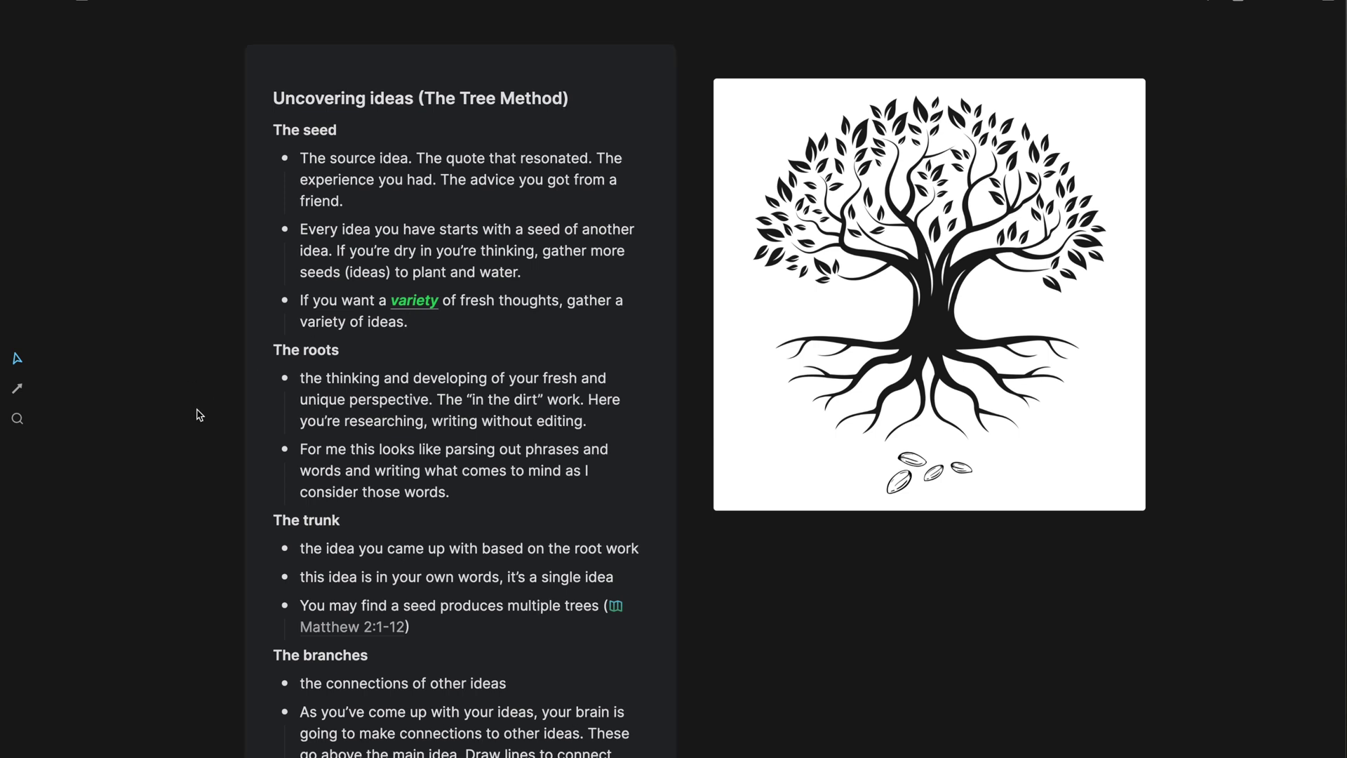
double_click(353, 302)
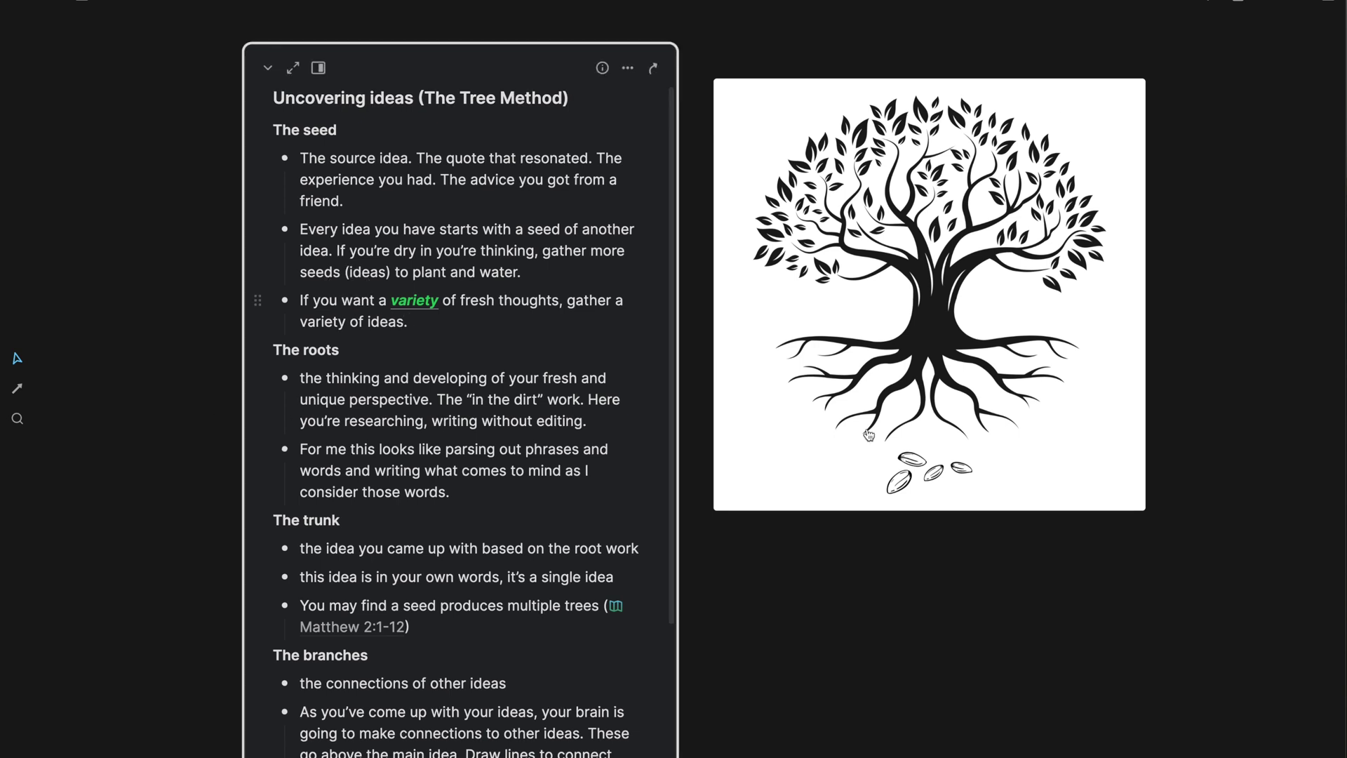
click(865, 607)
scroll(827, 580, down, 3)
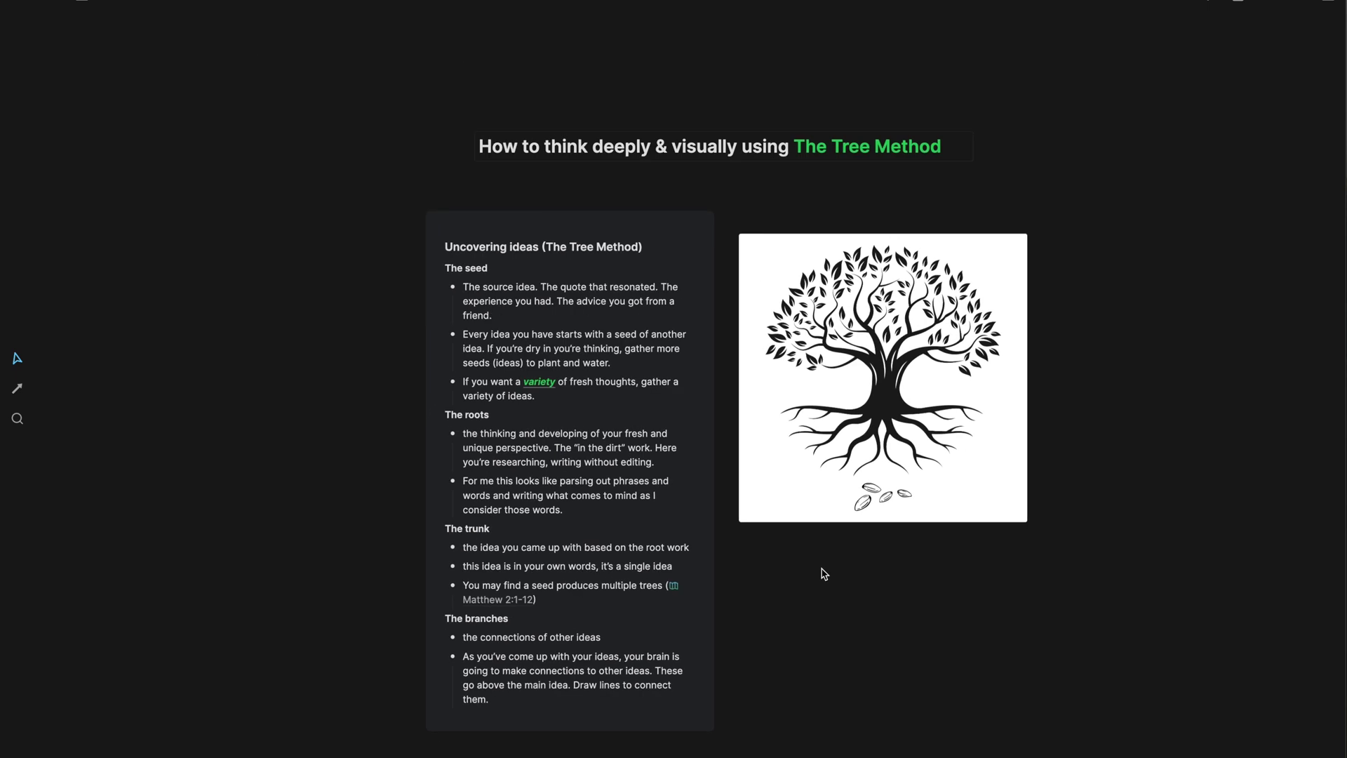
scroll(649, 453, up, 3)
drag(533, 533, 372, 403)
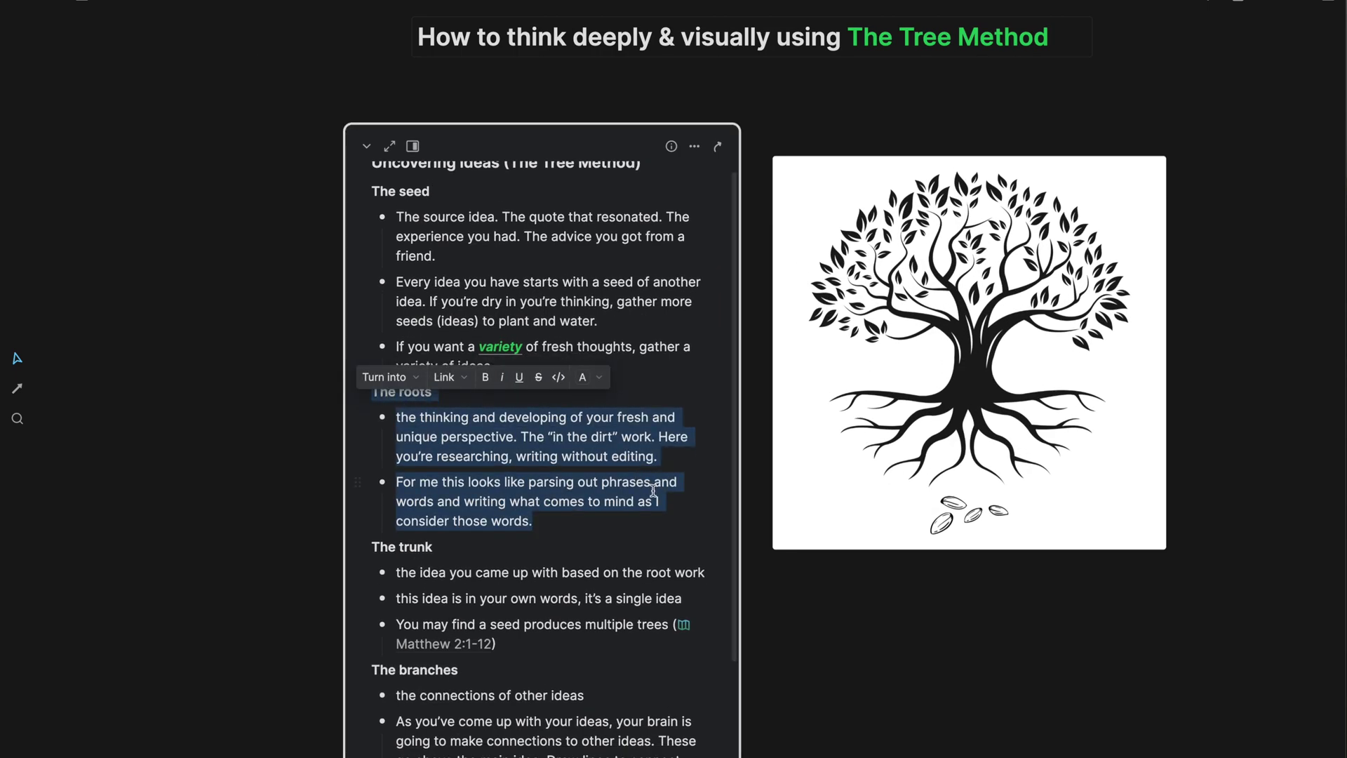
click(861, 628)
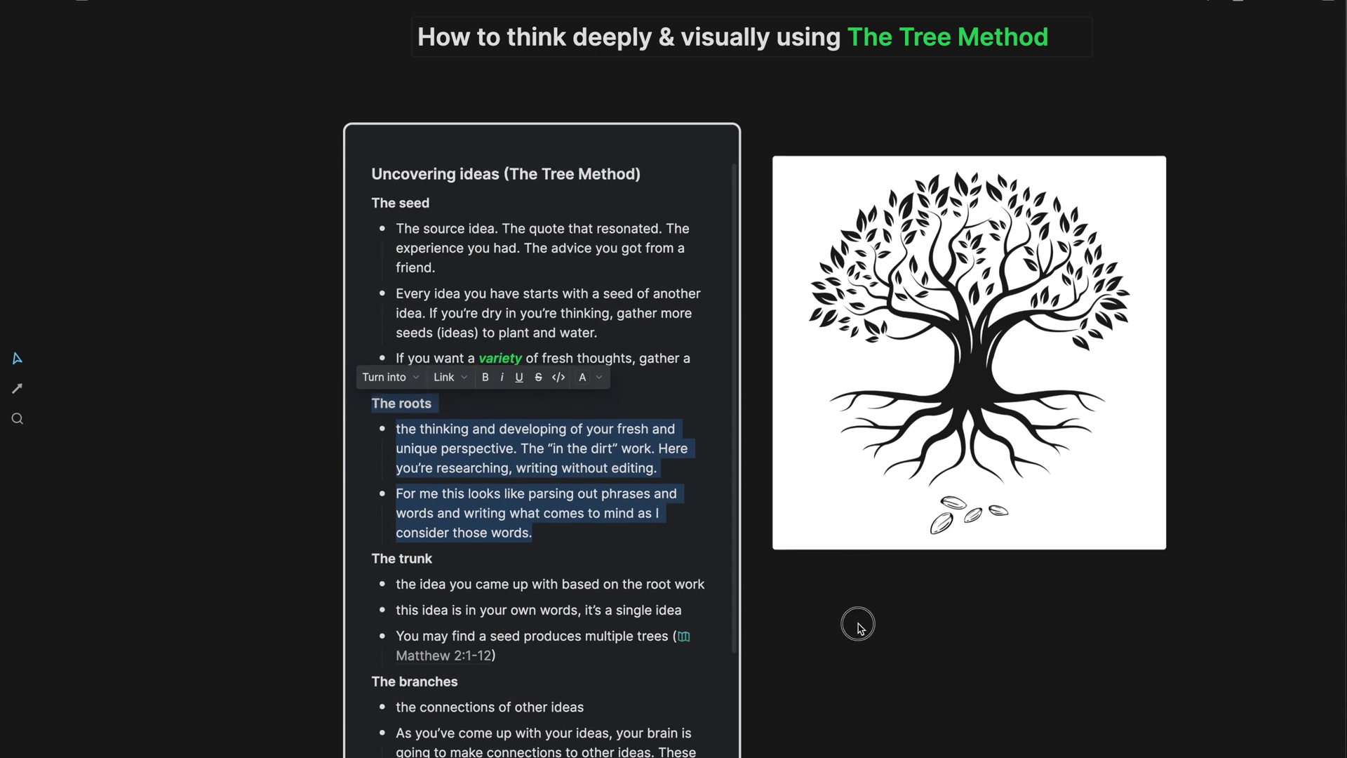
scroll(861, 628, right, 2)
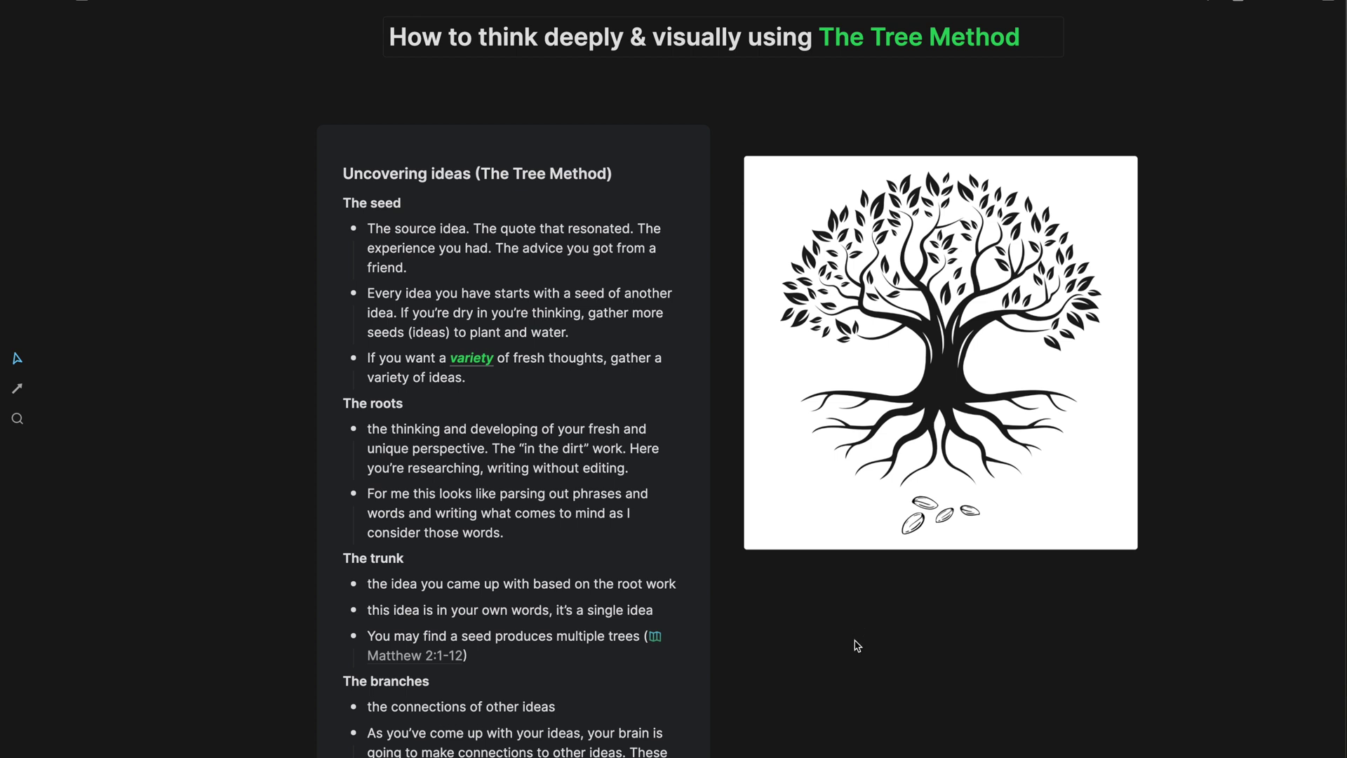
scroll(857, 646, down, 1)
scroll(858, 646, right, 1)
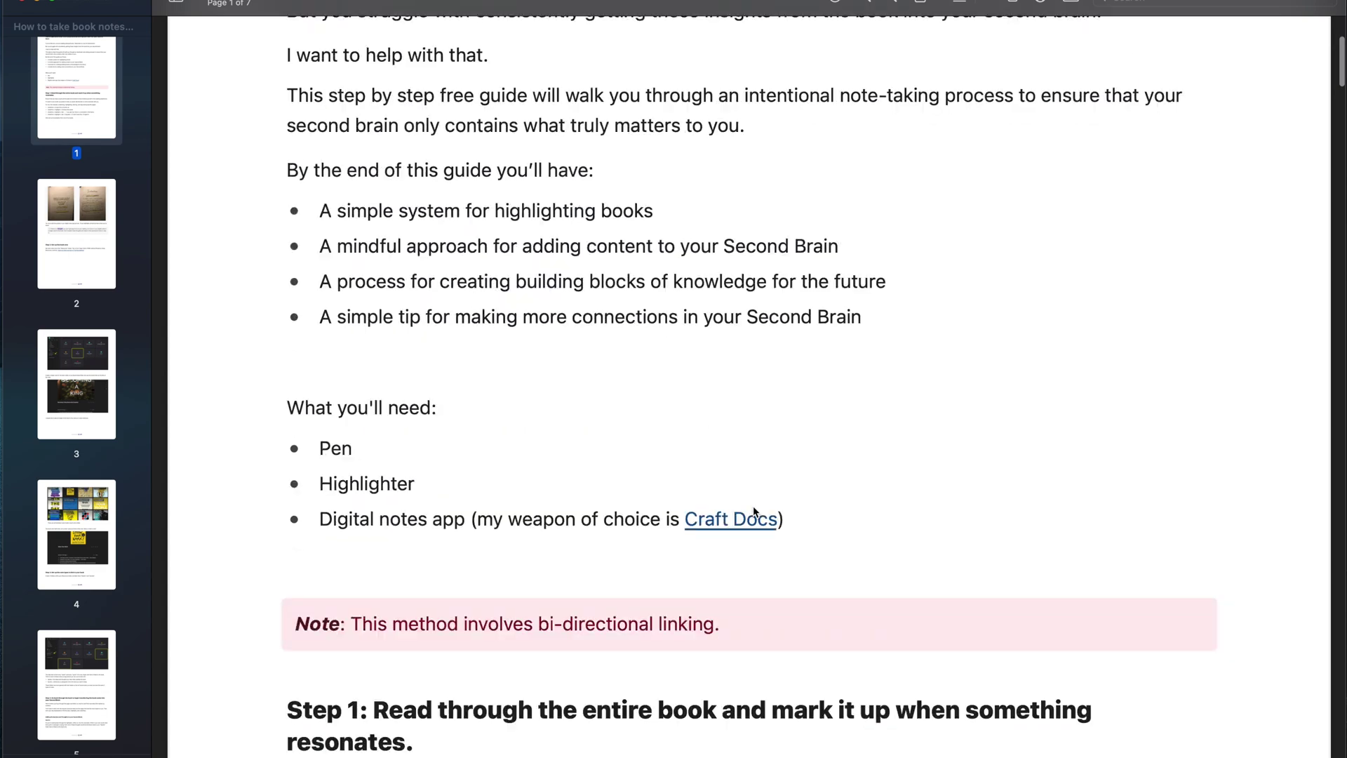
Scroll through all 7 pages of the 'How to take book notes' guide to its closing thank-you note
scroll(754, 510, down, 15)
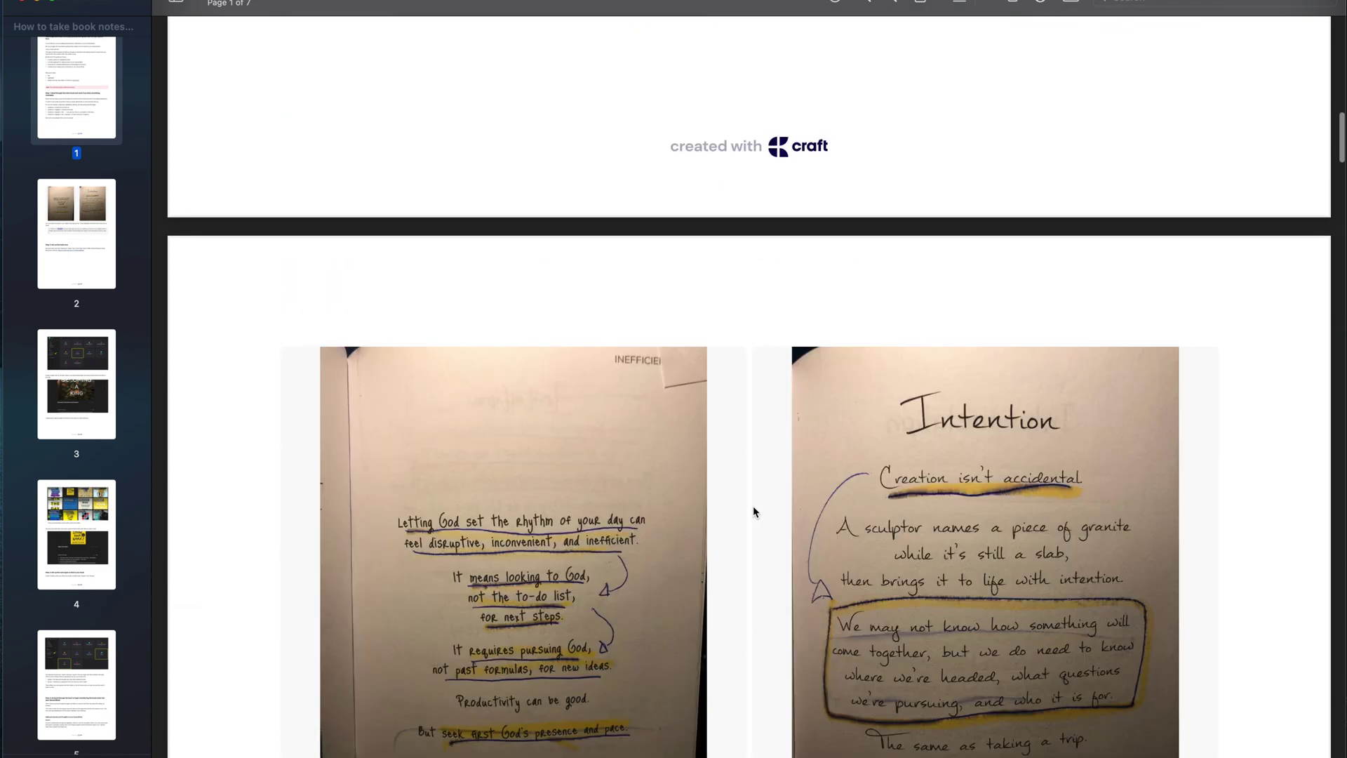
scroll(754, 511, down, 15)
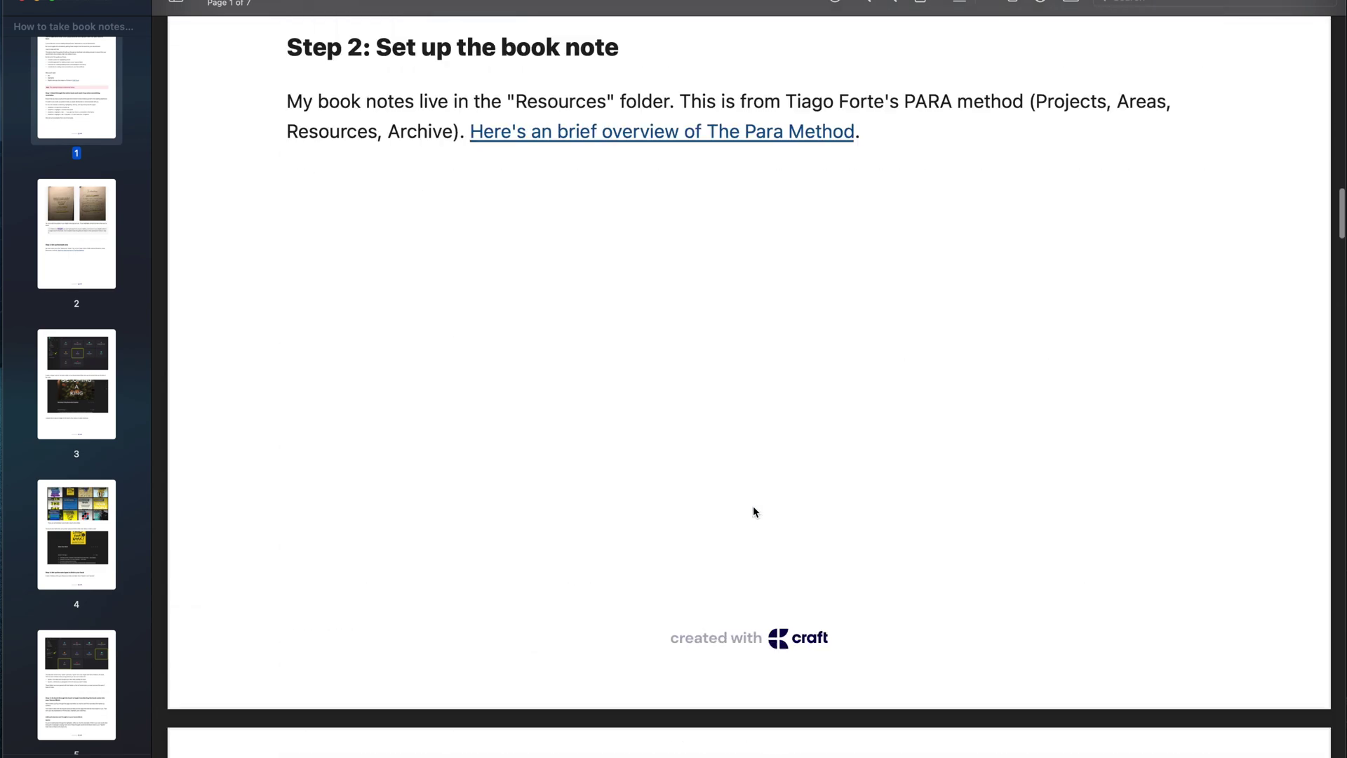
scroll(754, 510, down, 15)
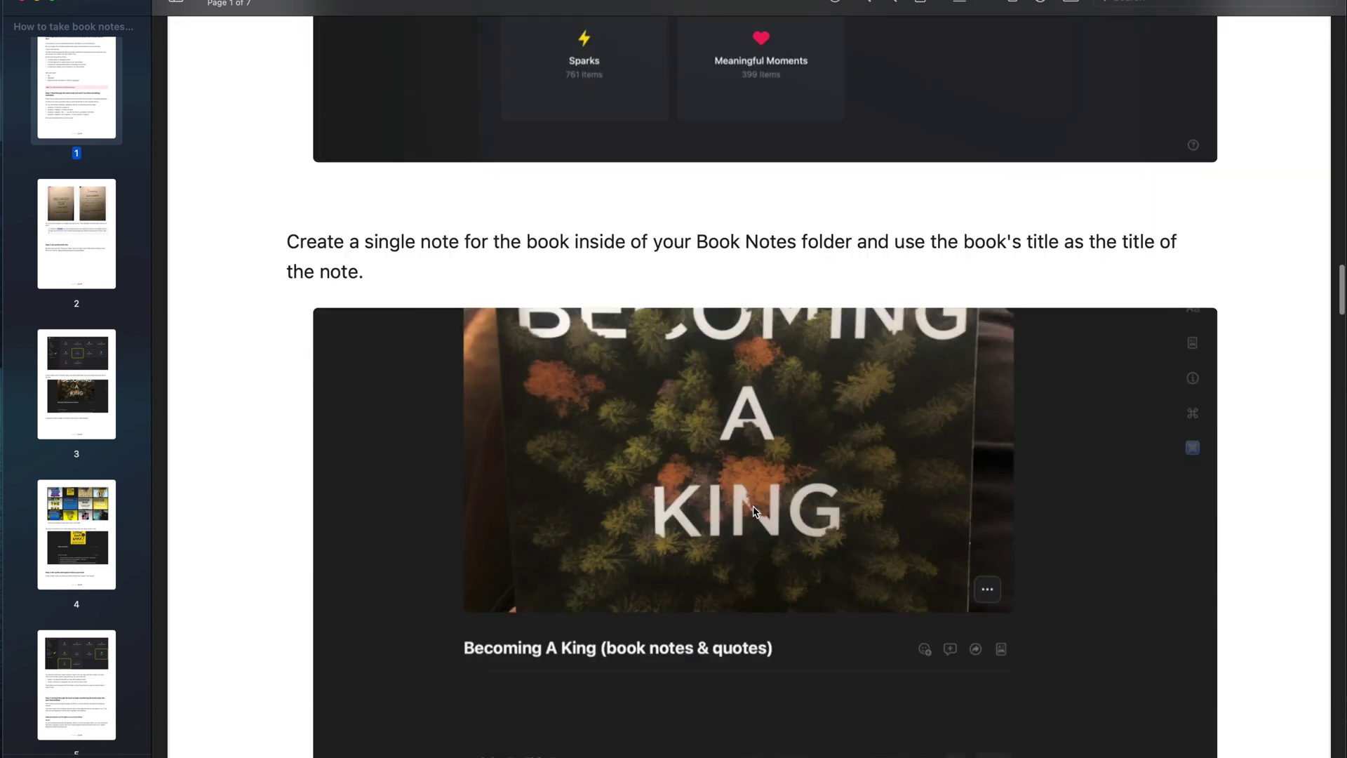
scroll(754, 510, down, 15)
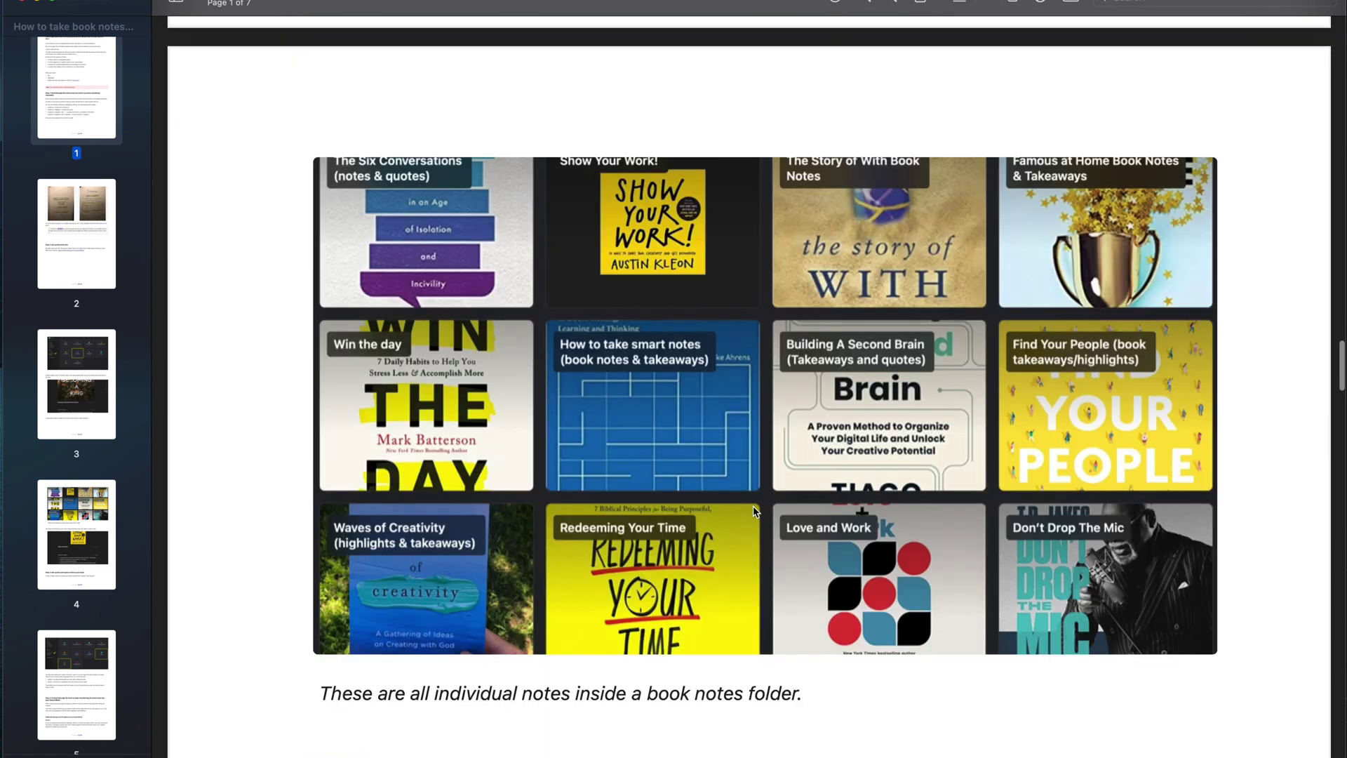
scroll(755, 511, down, 15)
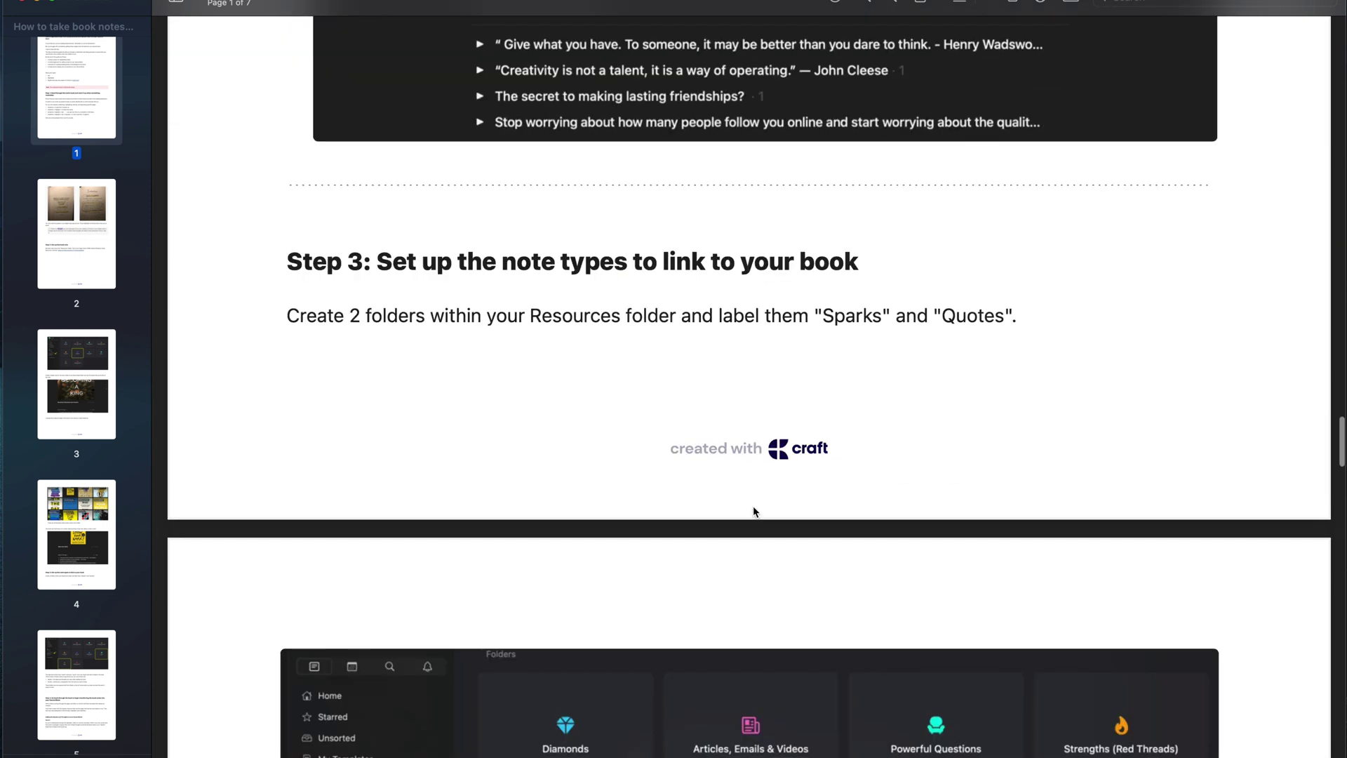
scroll(754, 511, down, 15)
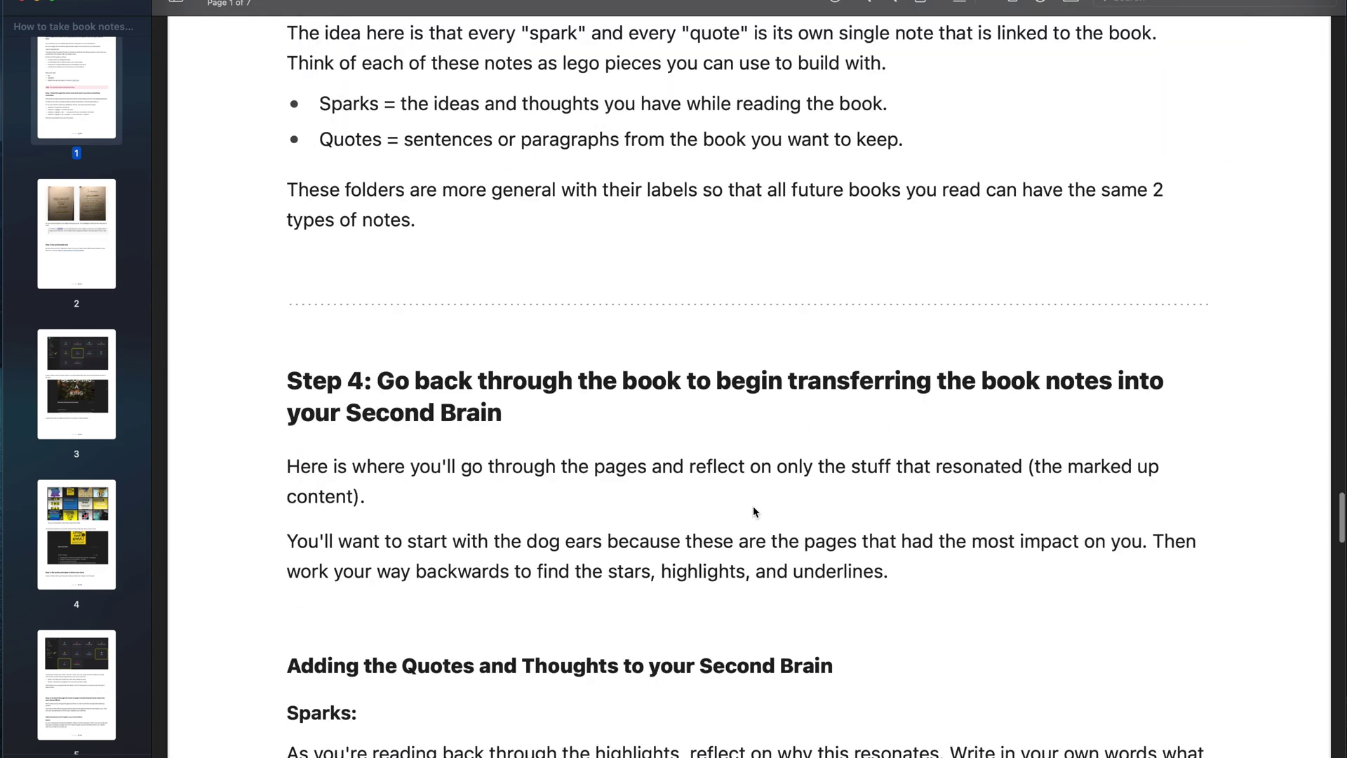
scroll(754, 511, down, 15)
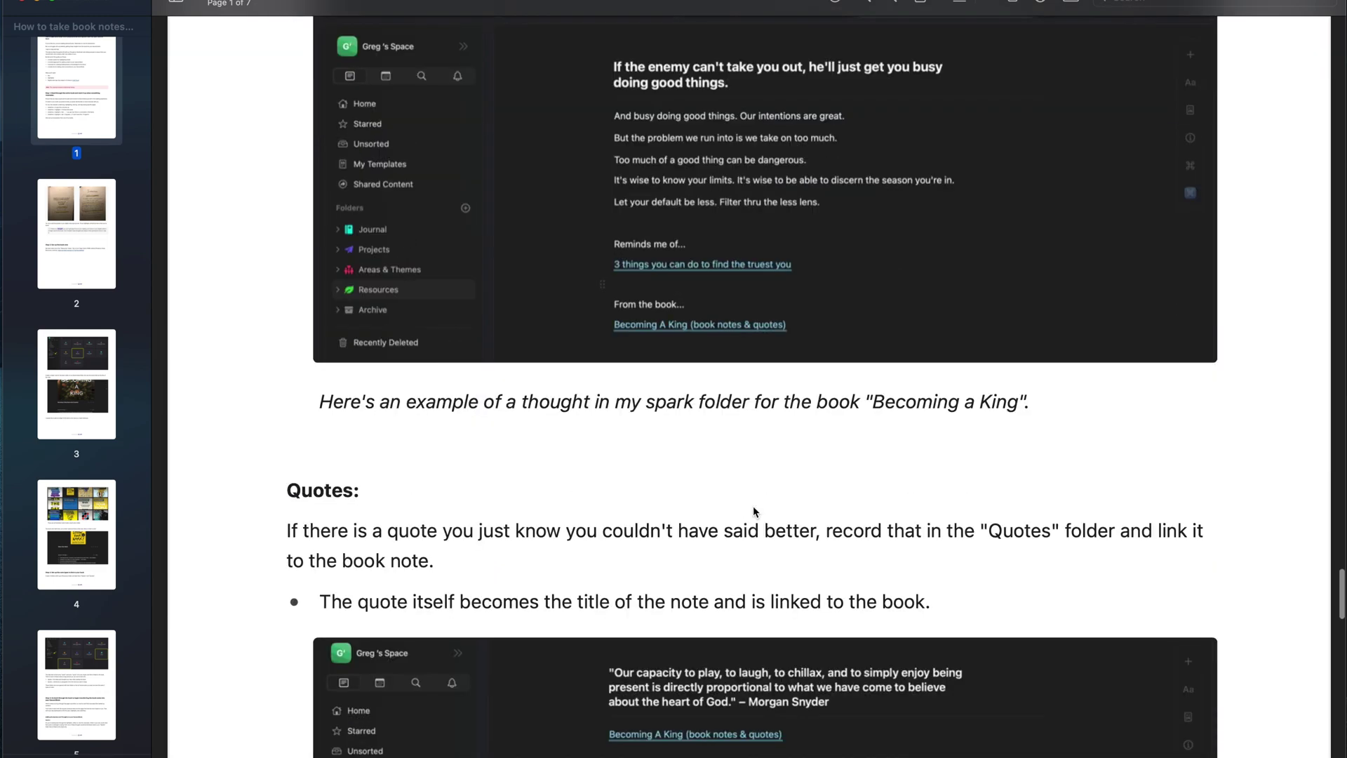
scroll(753, 511, down, 15)
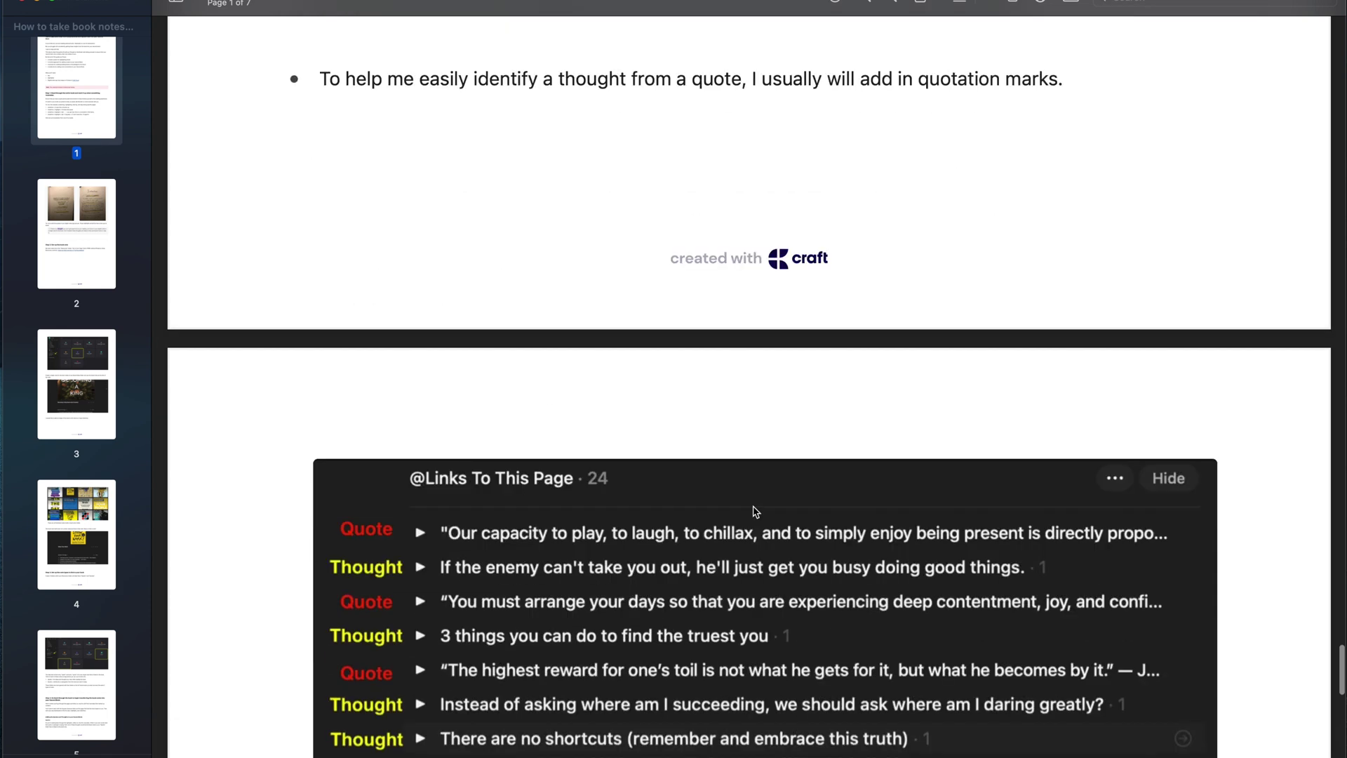
scroll(754, 511, down, 8)
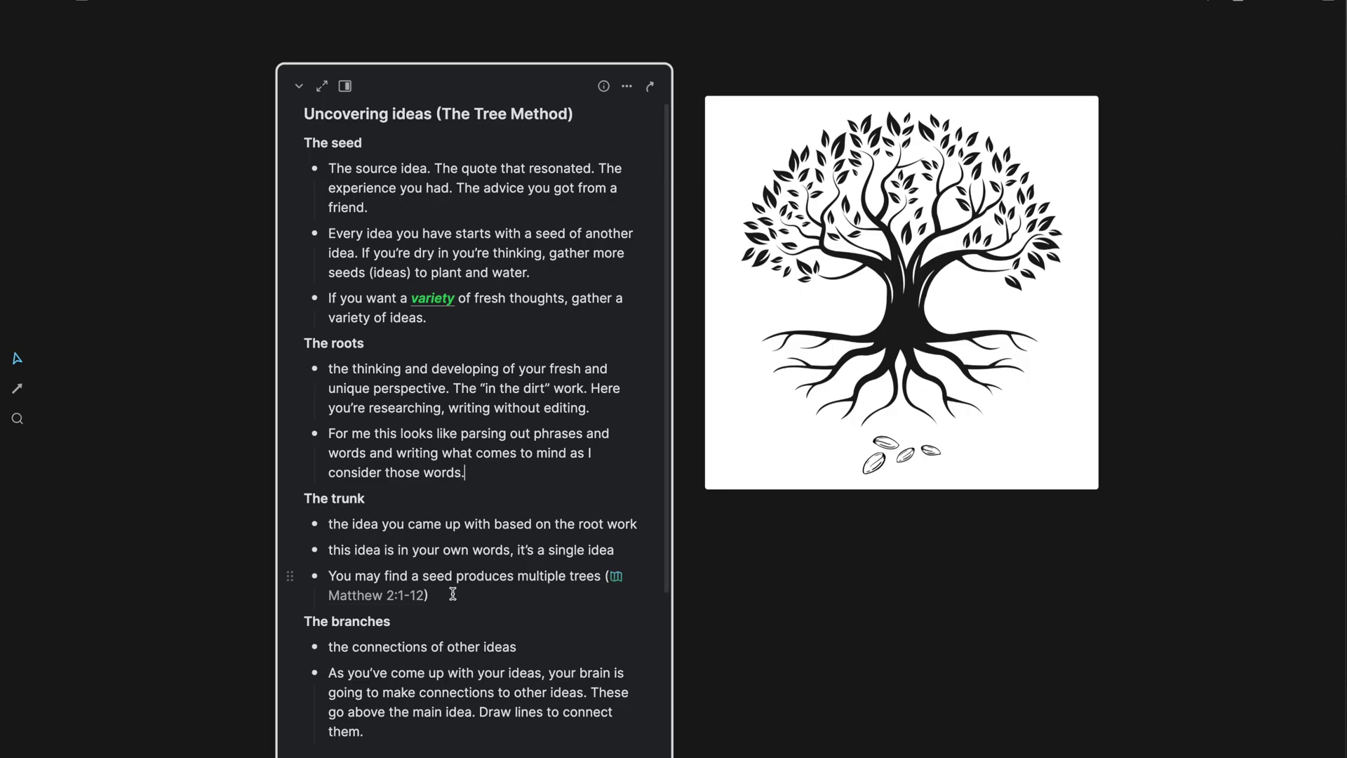
Highlight The trunk heading and its bullets in the Uncovering ideas note, then deselect
drag(448, 593, 292, 499)
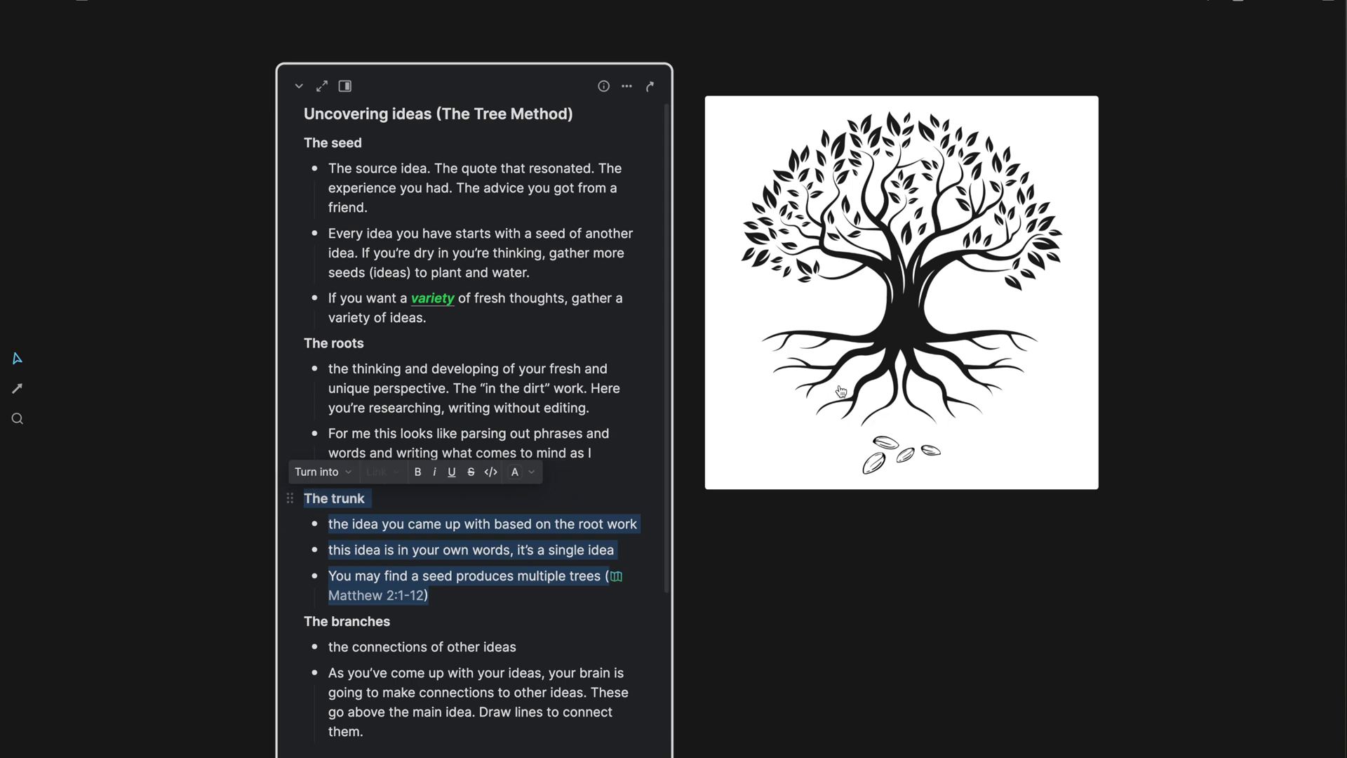
mouse_move(841, 391)
click(488, 594)
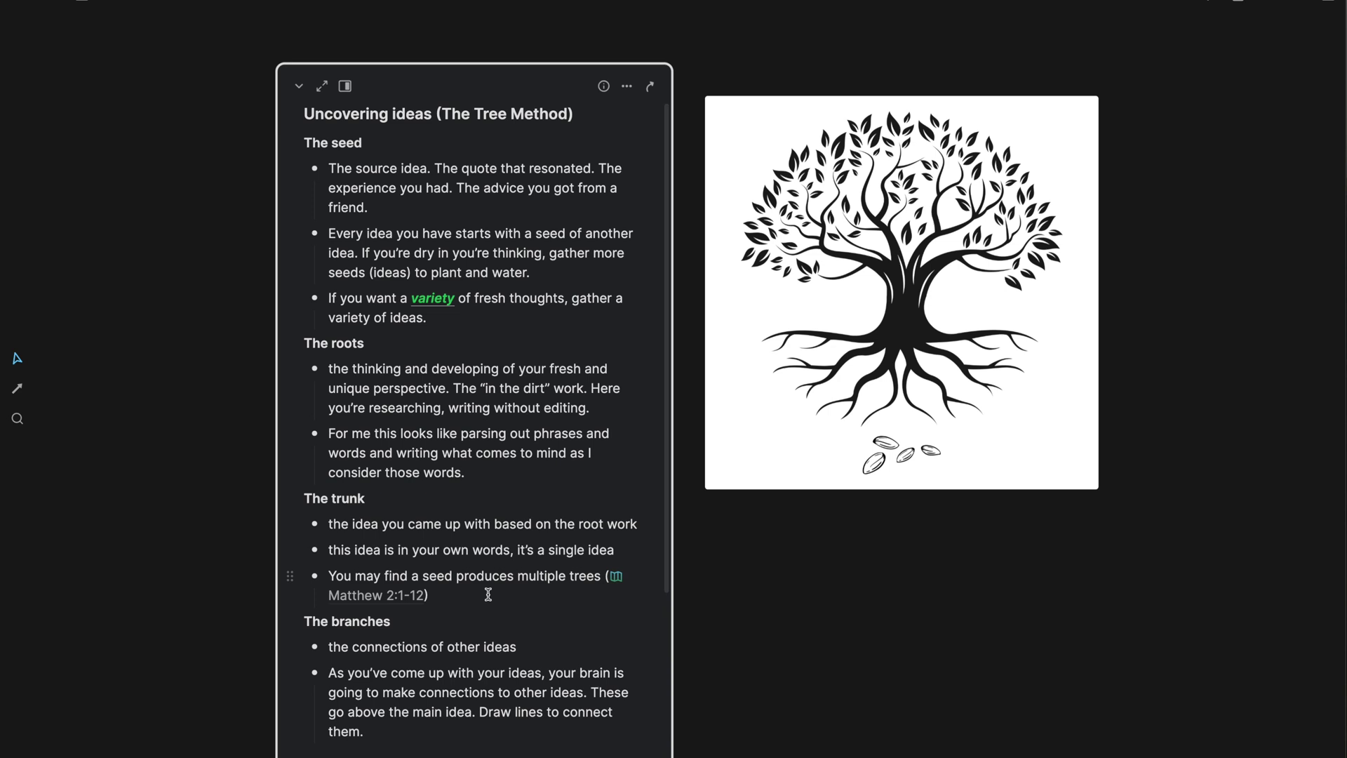
click(713, 631)
Highlight The branches heading and its bullets in the Tree Method note, then clear it
scroll(638, 645, down, 1)
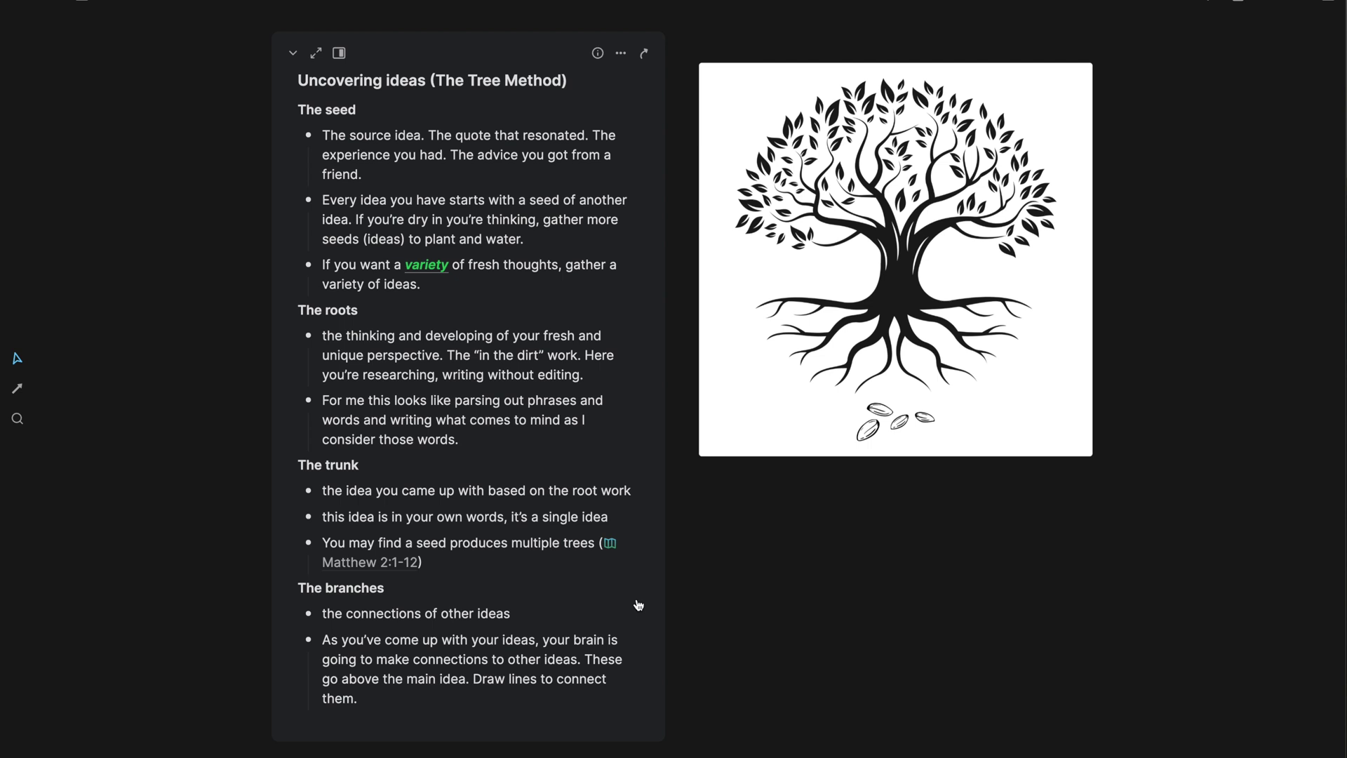
scroll(638, 605, down, 5)
click(449, 520)
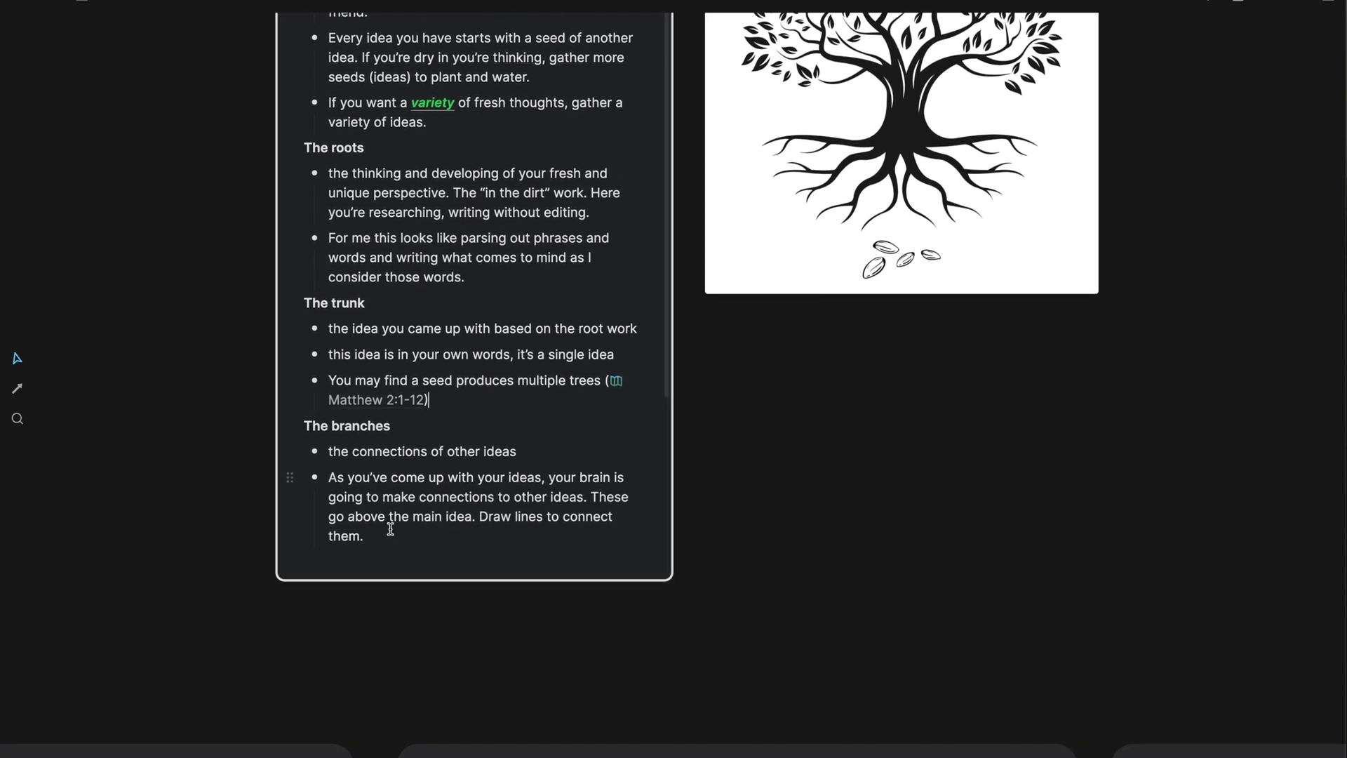
drag(391, 530, 304, 426)
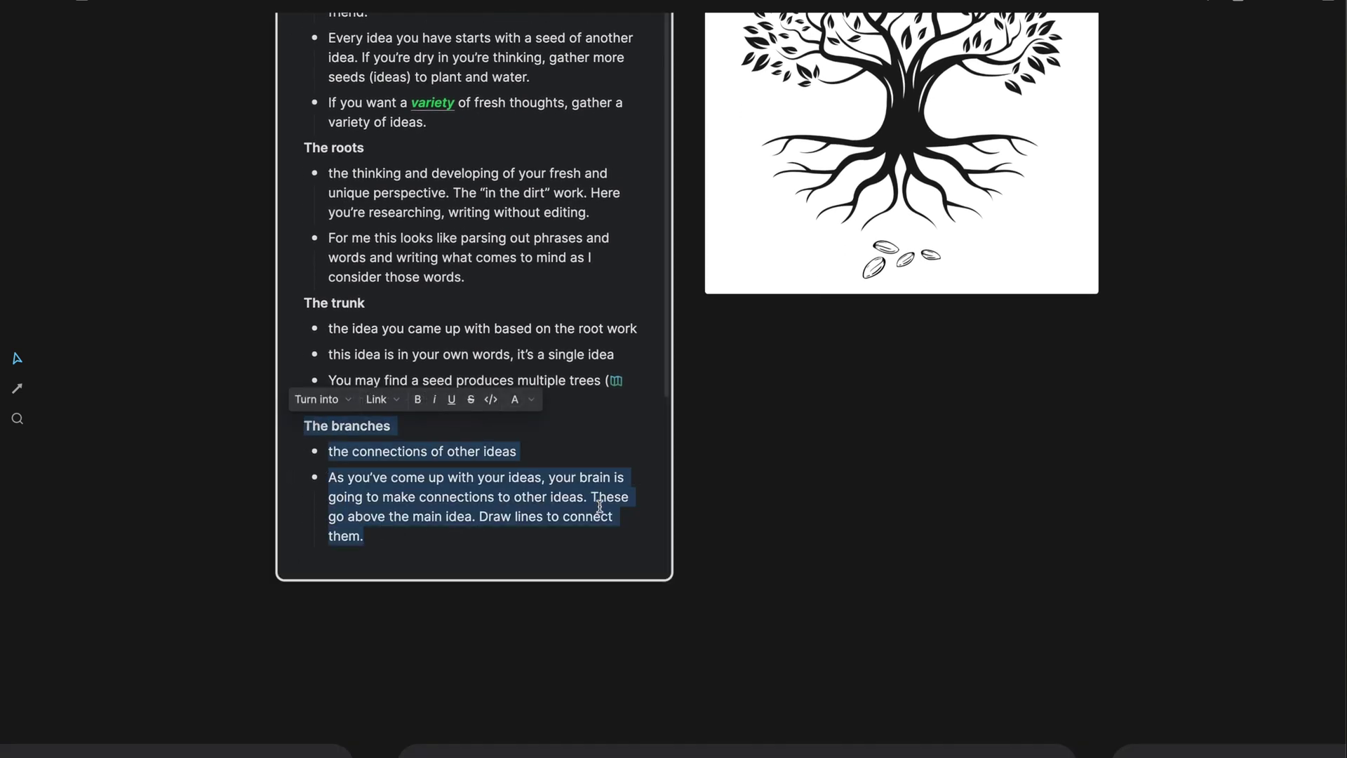
click(817, 500)
scroll(842, 421, up, 4)
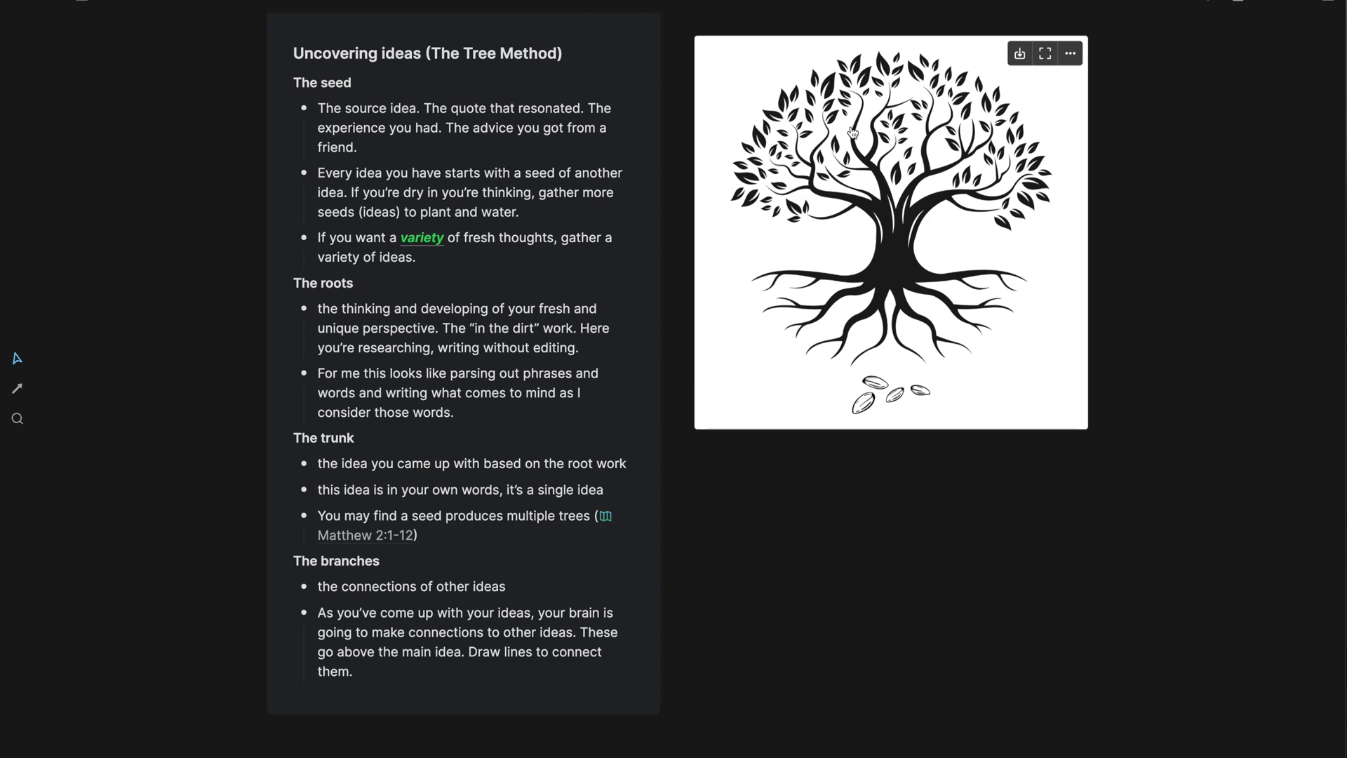
Select the tree image and scroll down to open the Psalm 139:14 whiteboard
scroll(899, 583, down, 3)
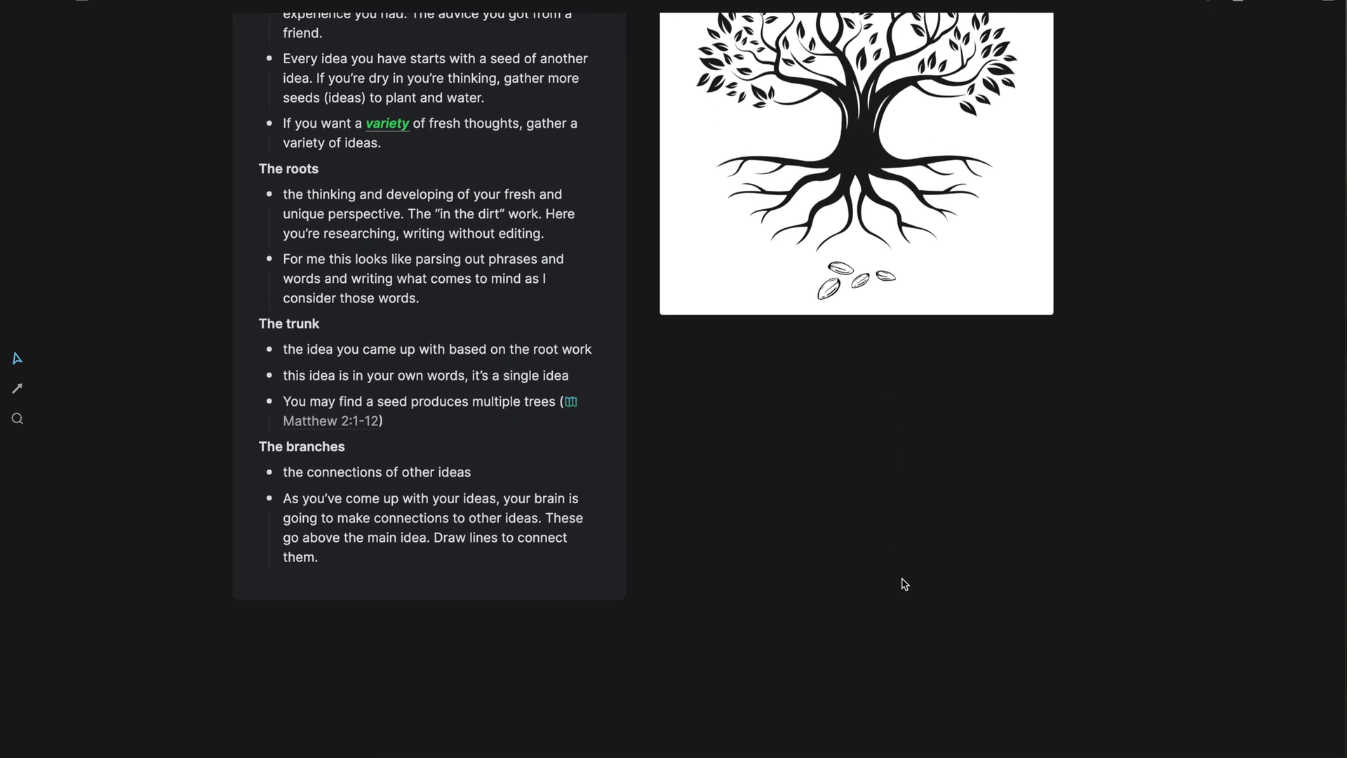
scroll(904, 584, down, 2)
click(874, 256)
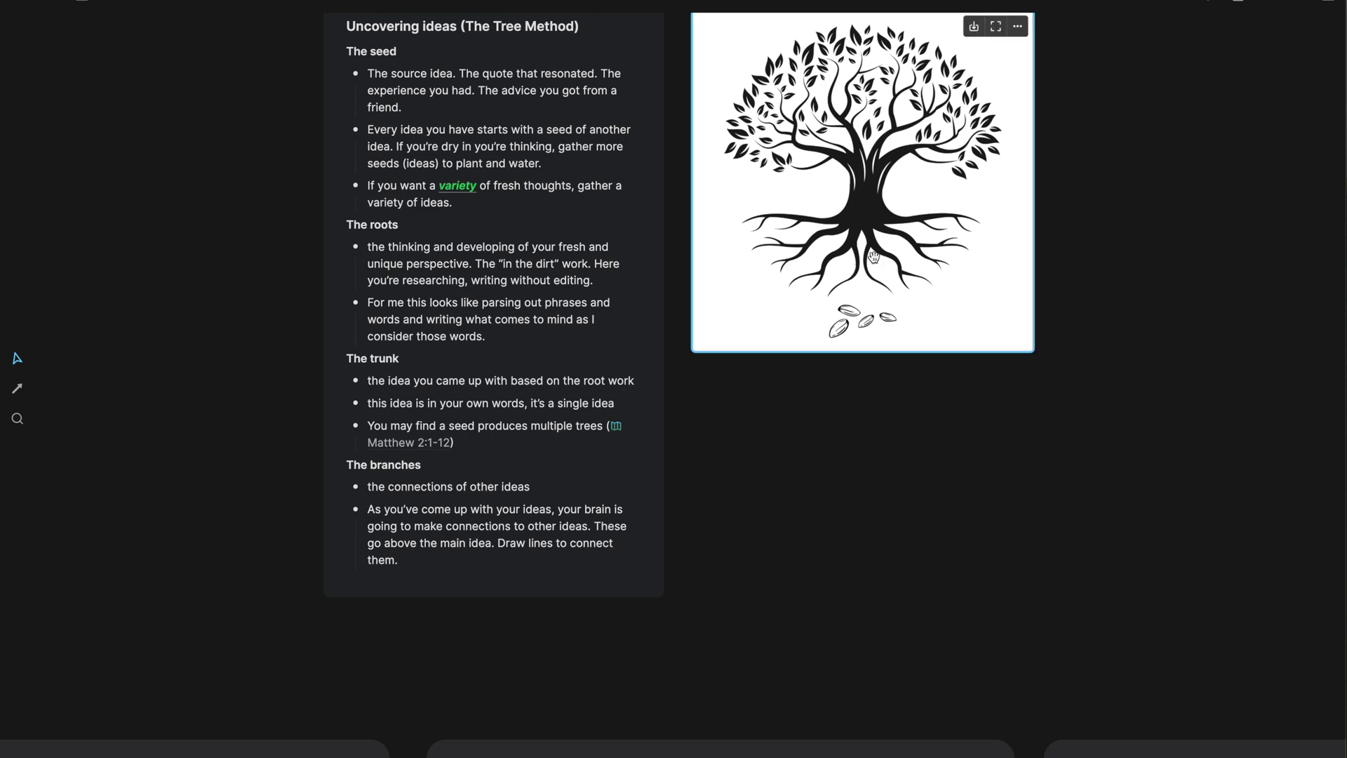
scroll(848, 421, down, 6)
scroll(845, 436, down, 2)
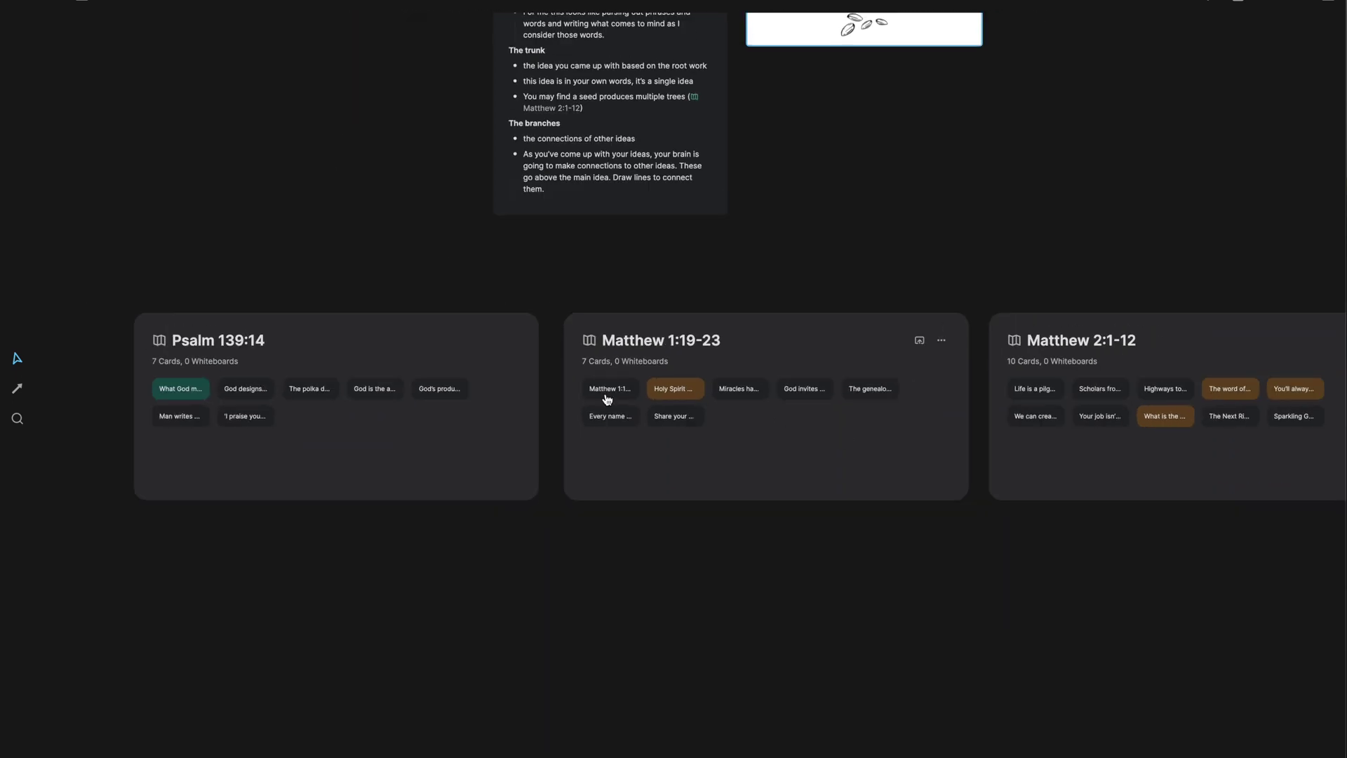
click(480, 423)
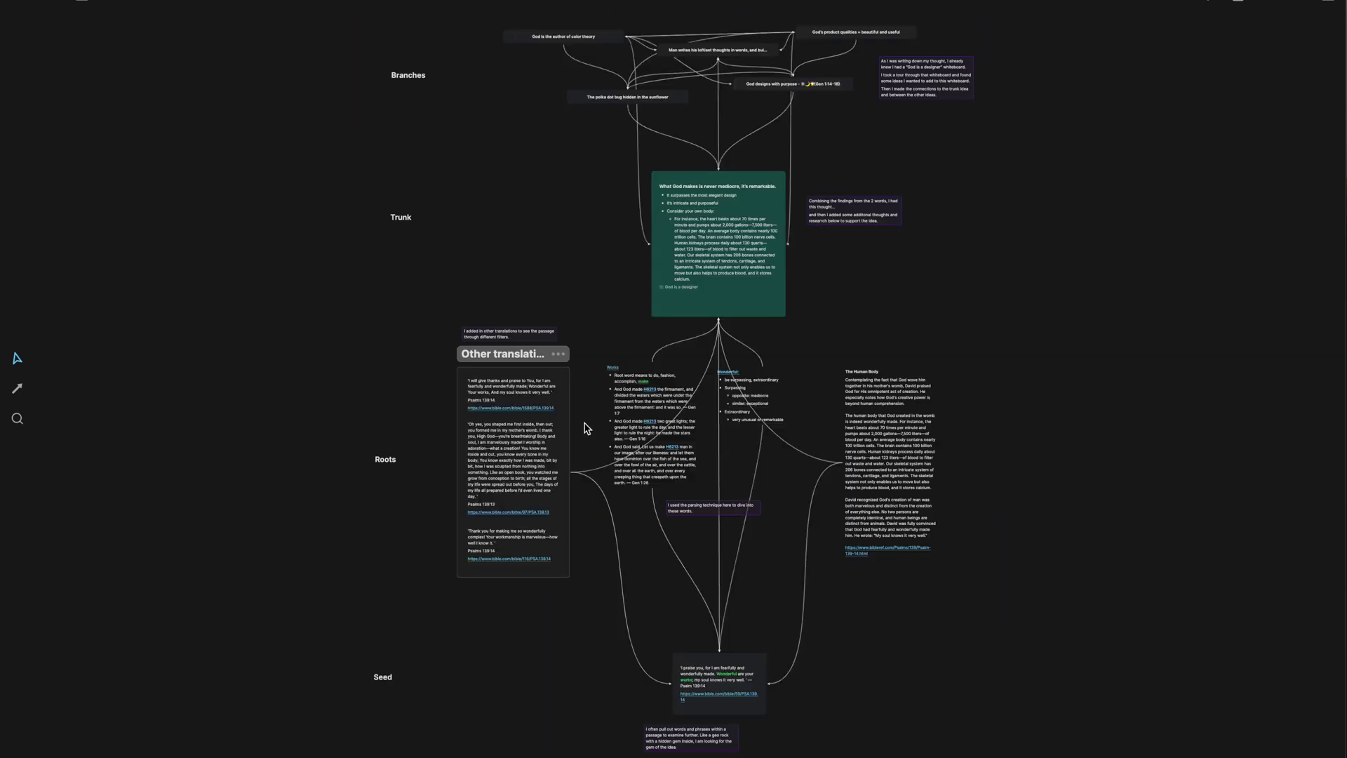
Enlarge the tree image to about triple size and move it left of the Seed-to-Branches diagram
scroll(588, 426, left, 5)
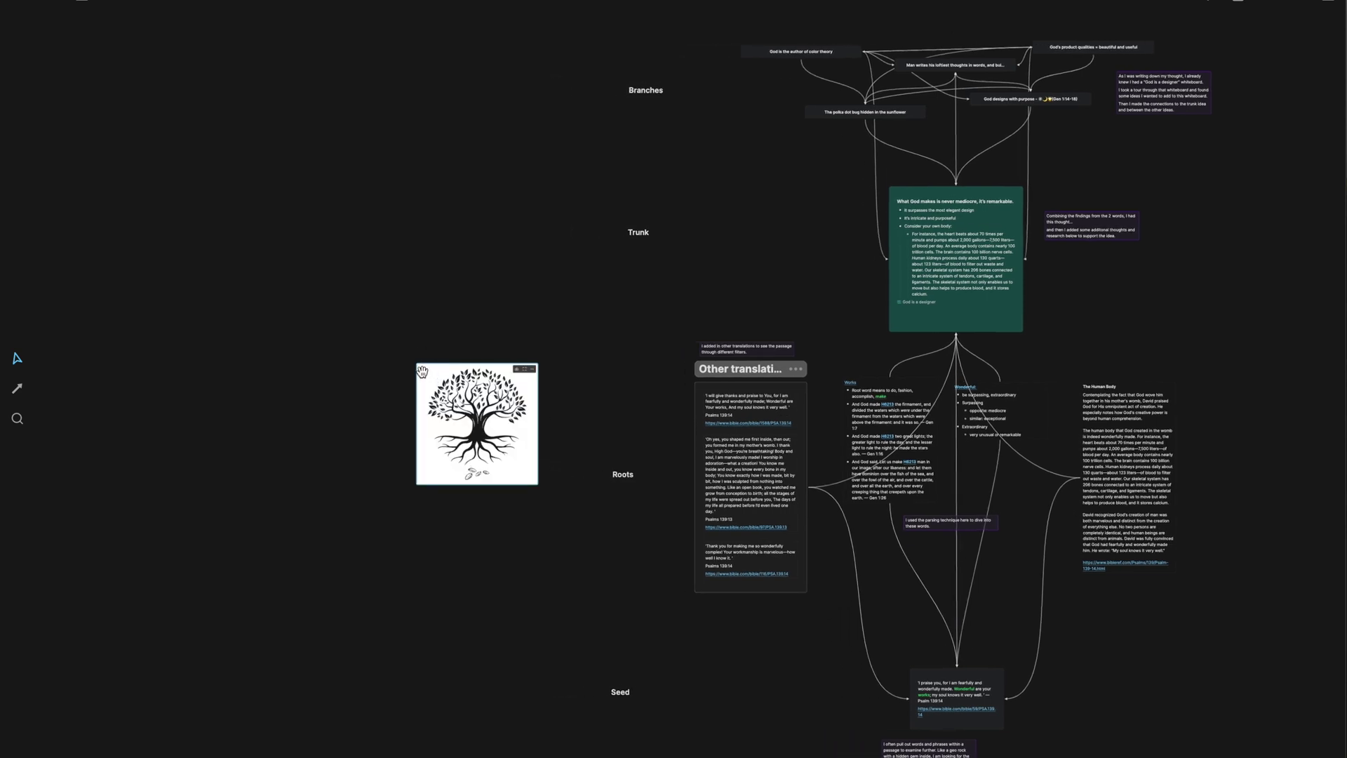
drag(470, 484, 525, 706)
drag(512, 618, 302, 460)
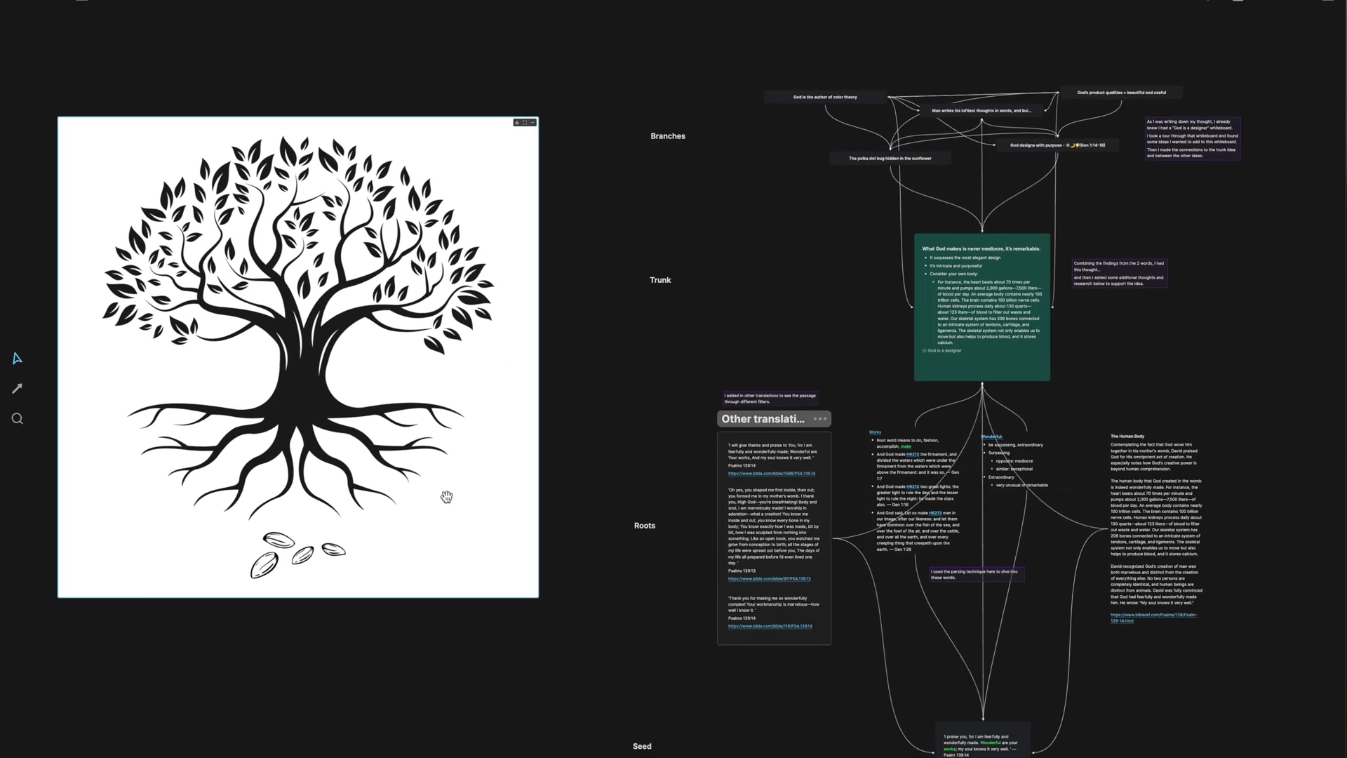
scroll(436, 460, down, 5)
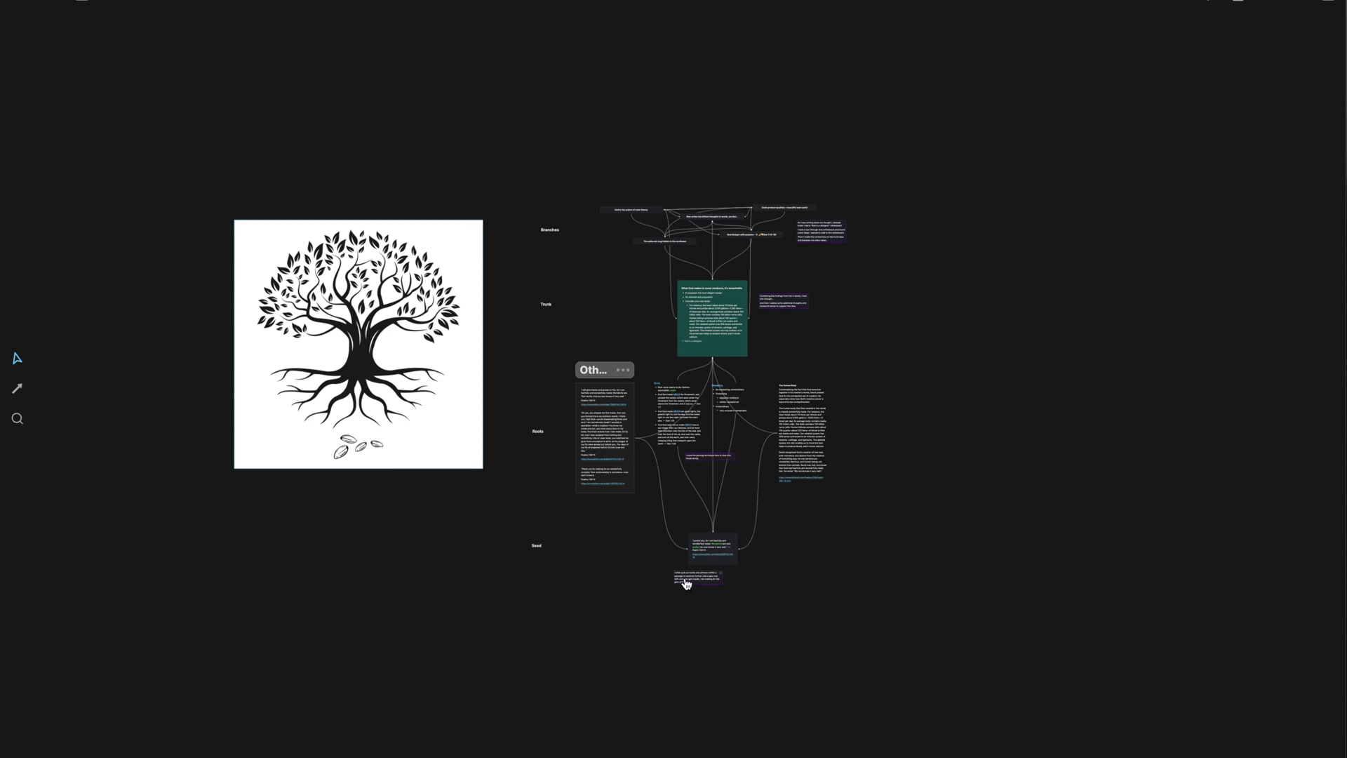
click(713, 545)
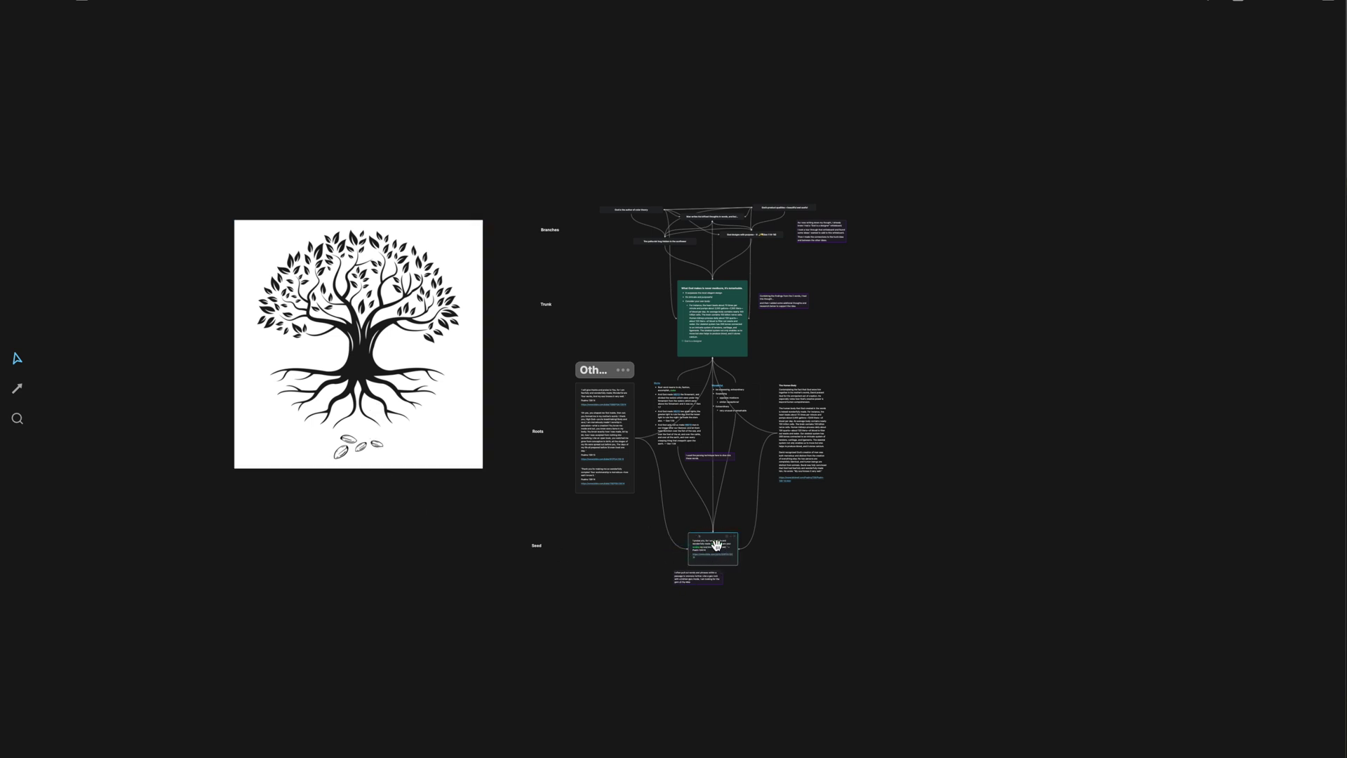
scroll(691, 545, up, 10)
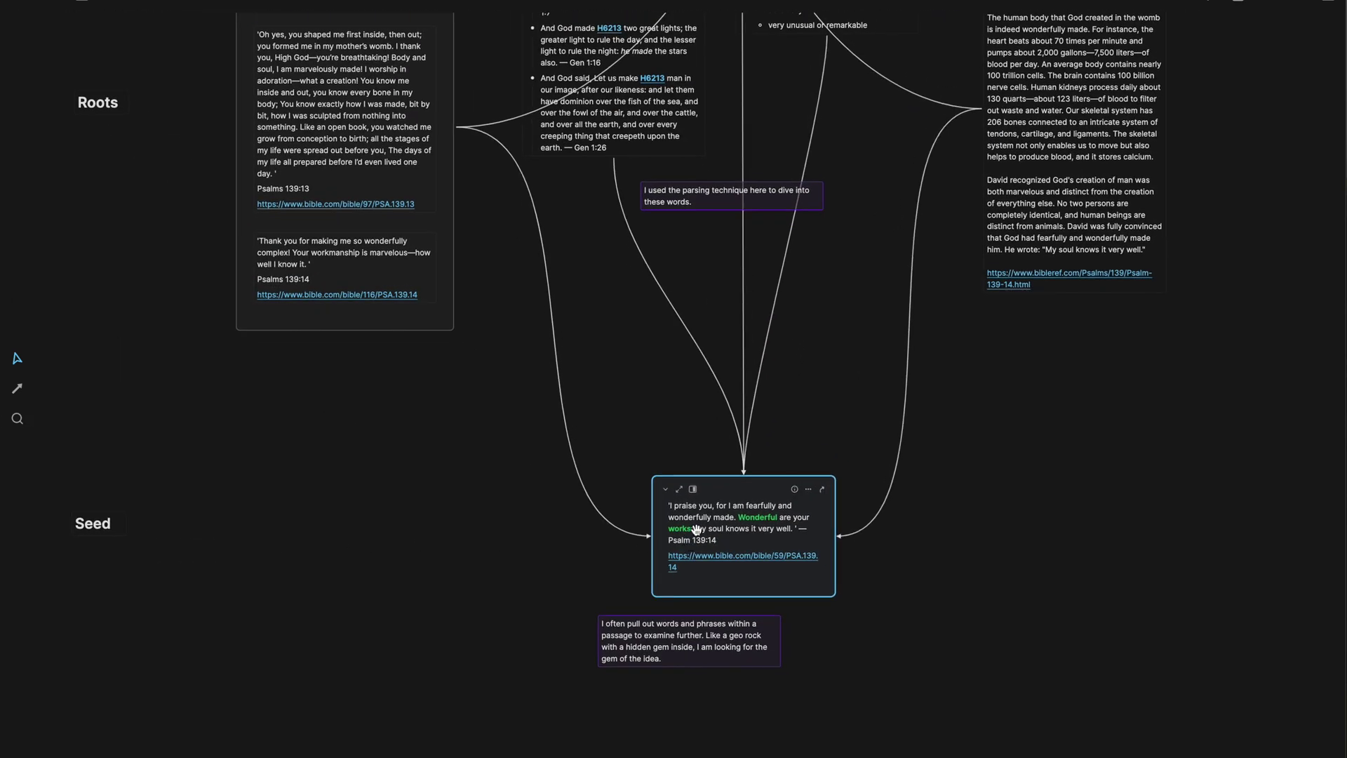
scroll(696, 528, down, 12)
scroll(512, 333, up, 10)
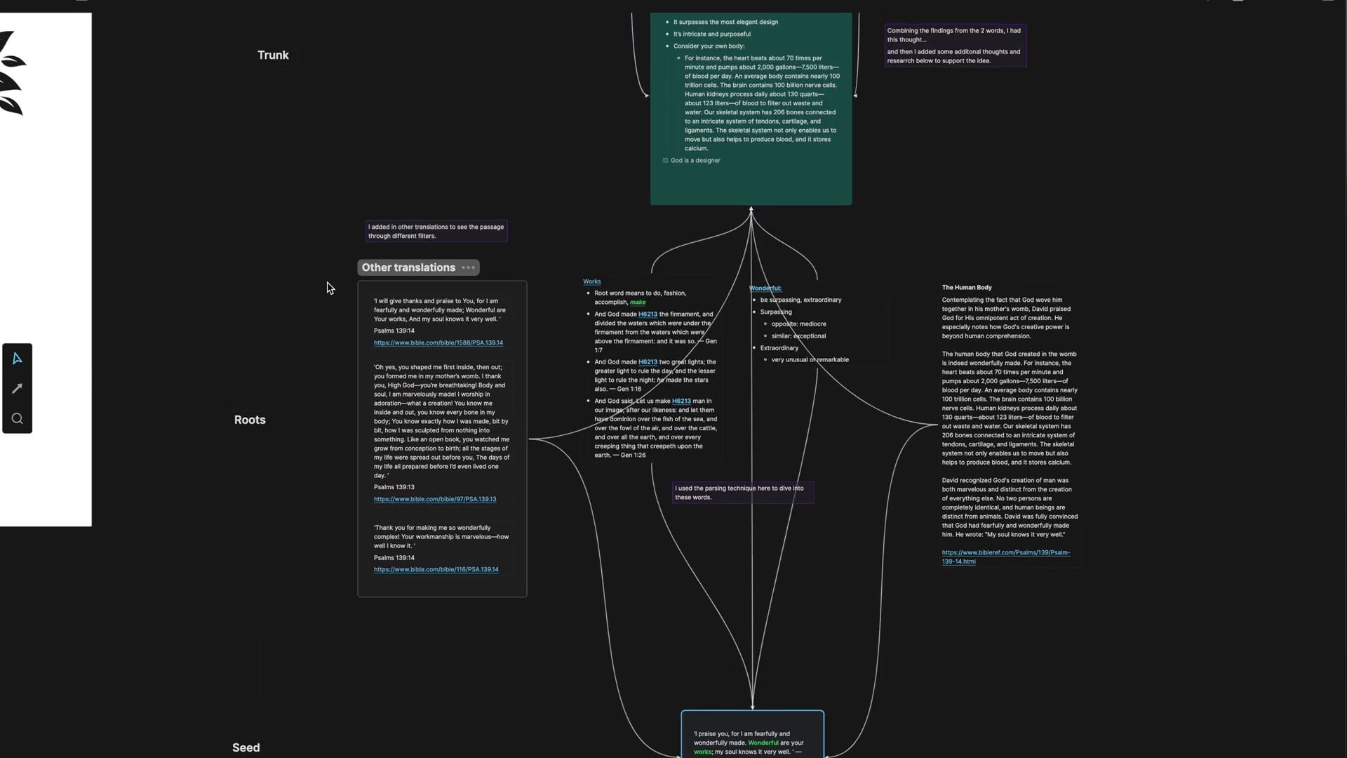
drag(330, 287, 1102, 623)
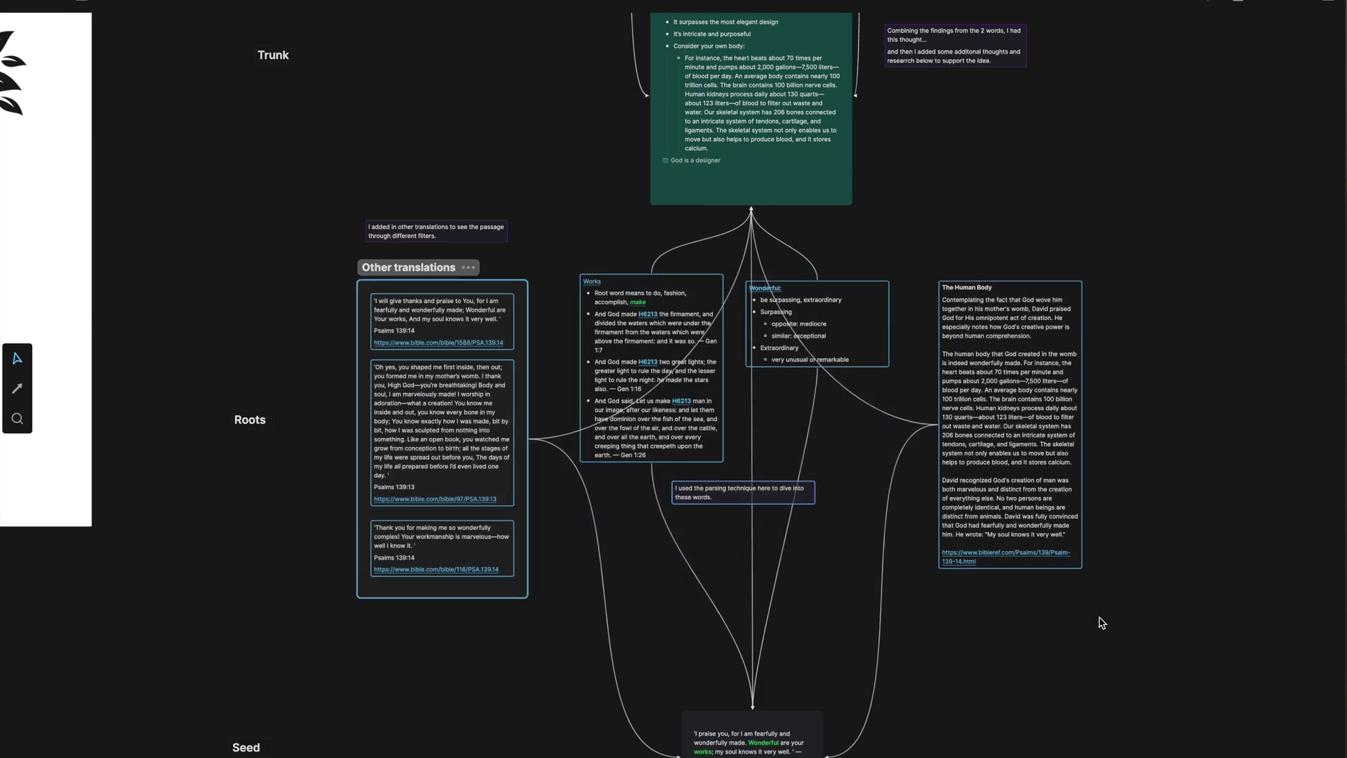
scroll(1099, 619, up, 5)
scroll(1059, 601, left, 8)
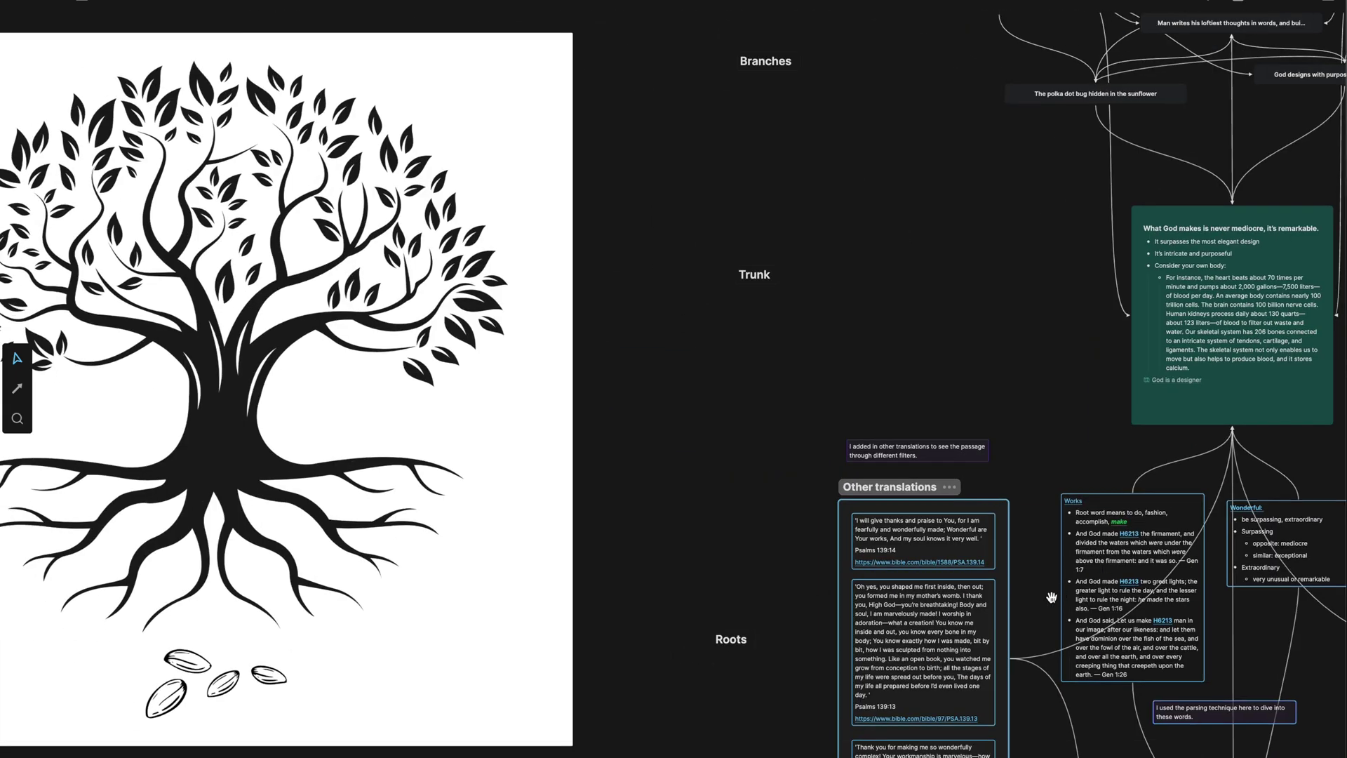
scroll(1051, 597, left, 3)
scroll(436, 670, right, 10)
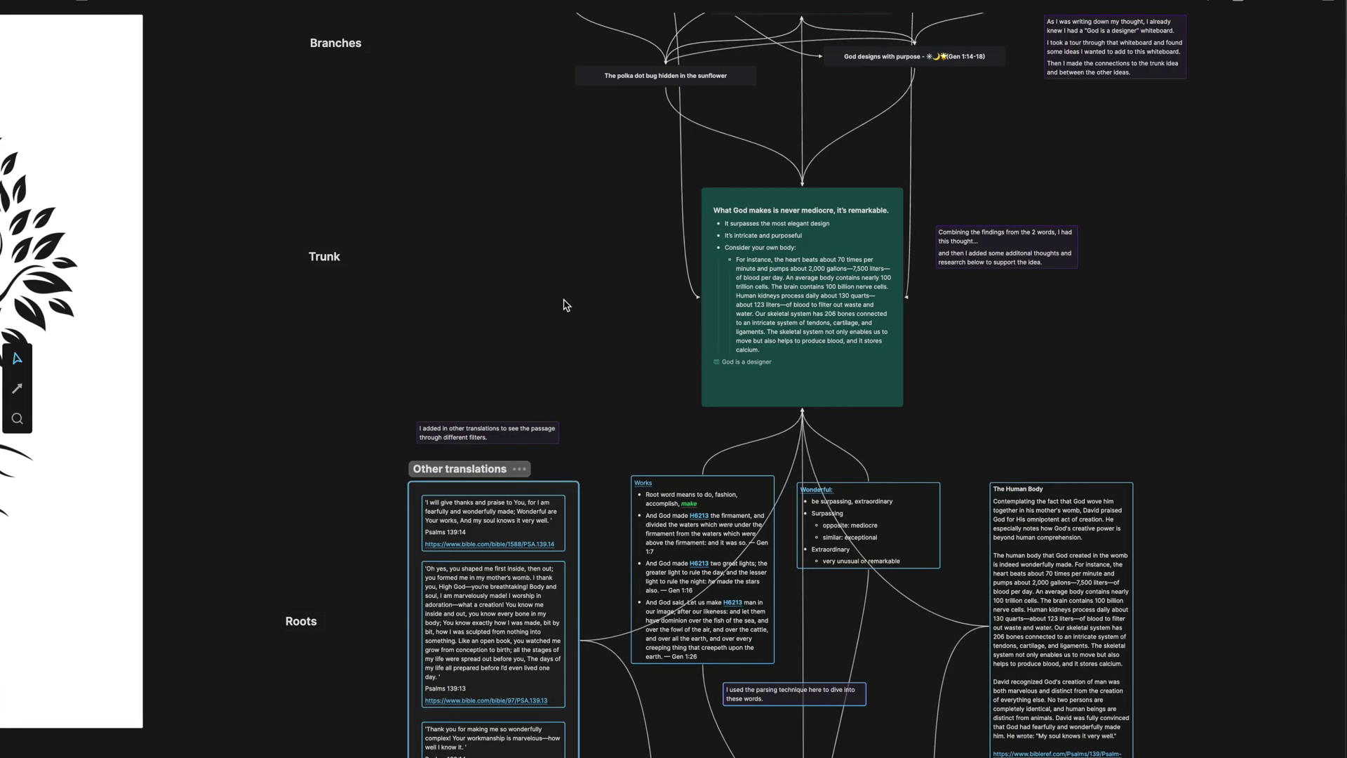
click(567, 305)
scroll(663, 322, up, 3)
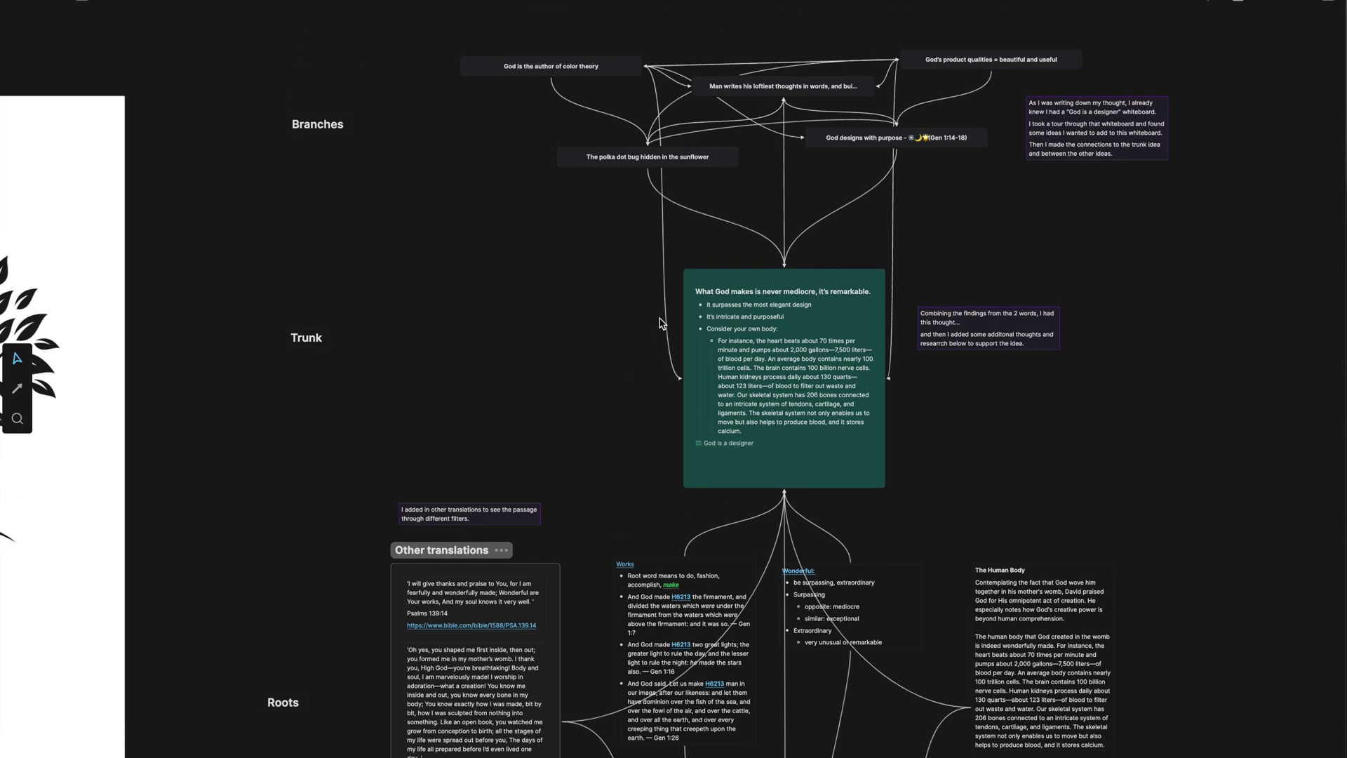
scroll(659, 322, up, 3)
scroll(632, 330, right, 3)
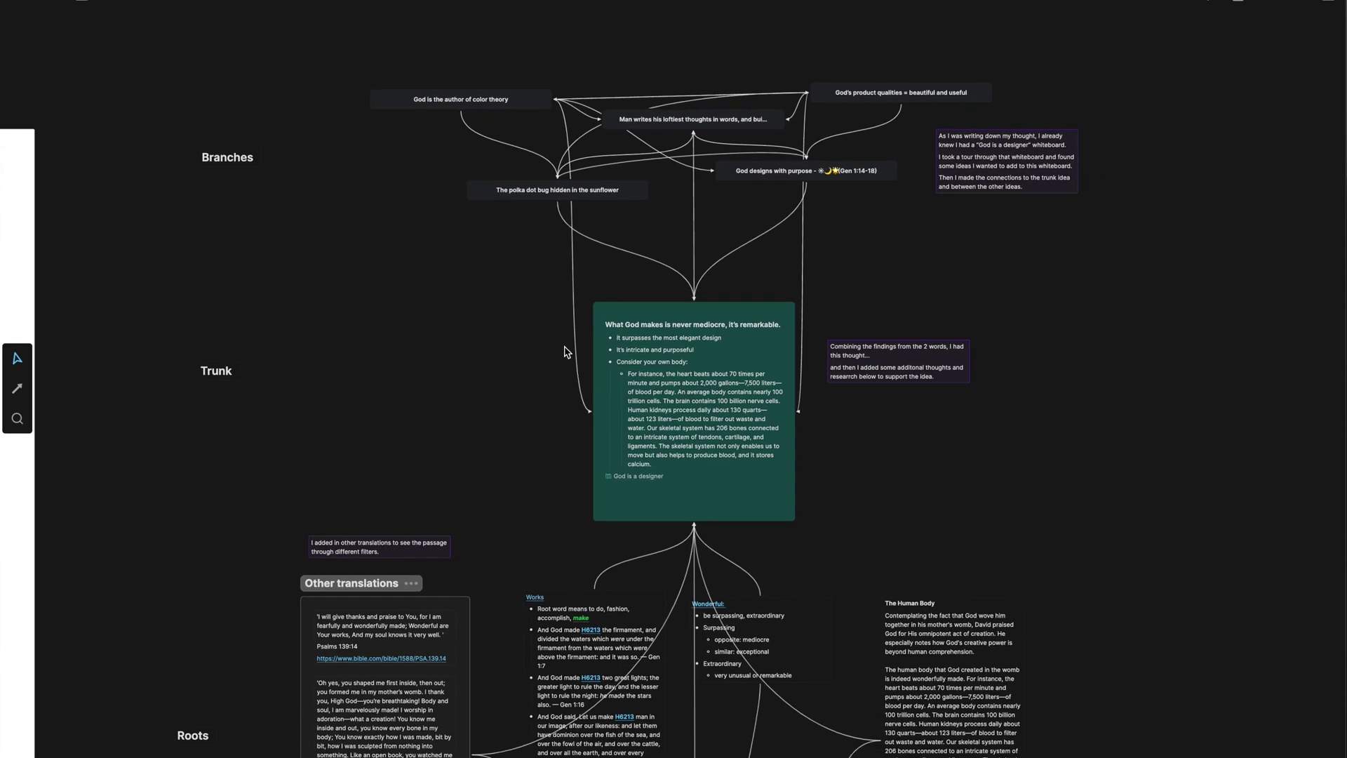
drag(445, 62, 990, 207)
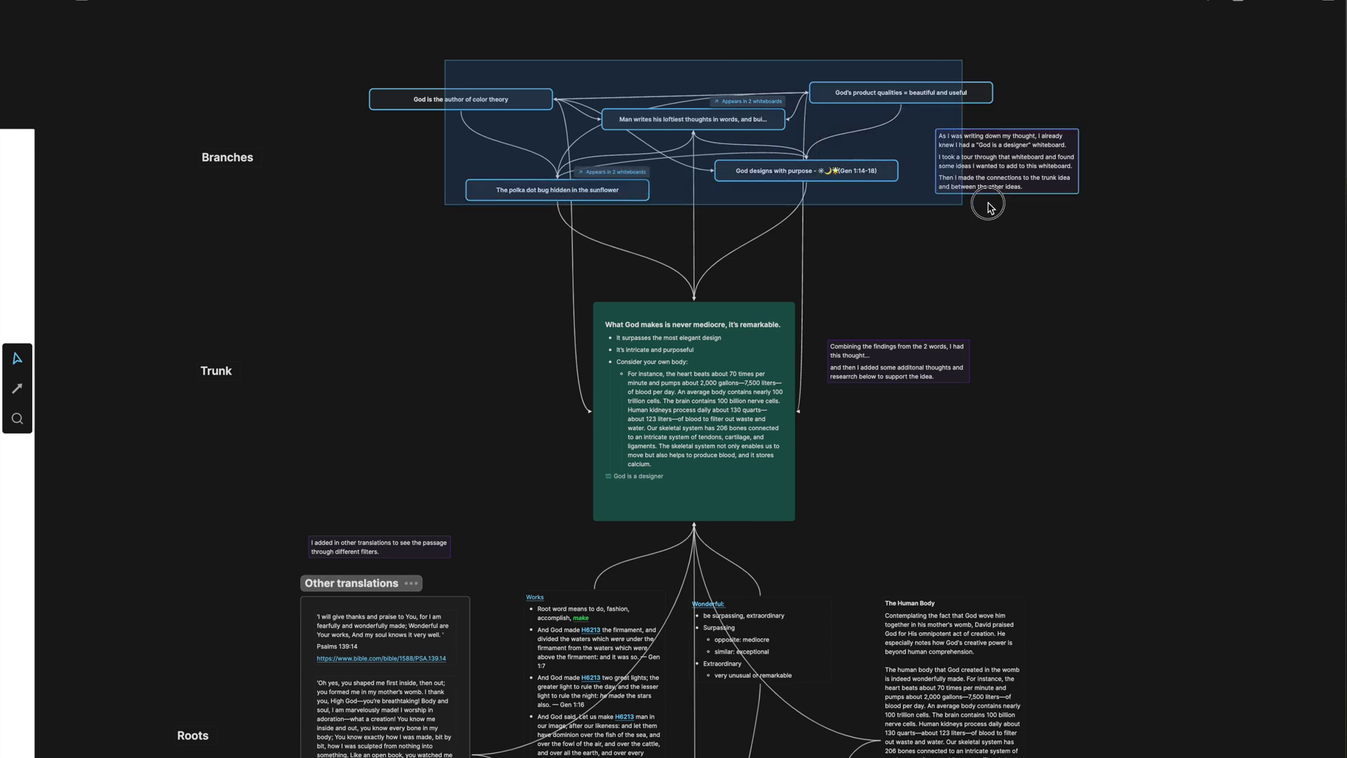
click(1040, 293)
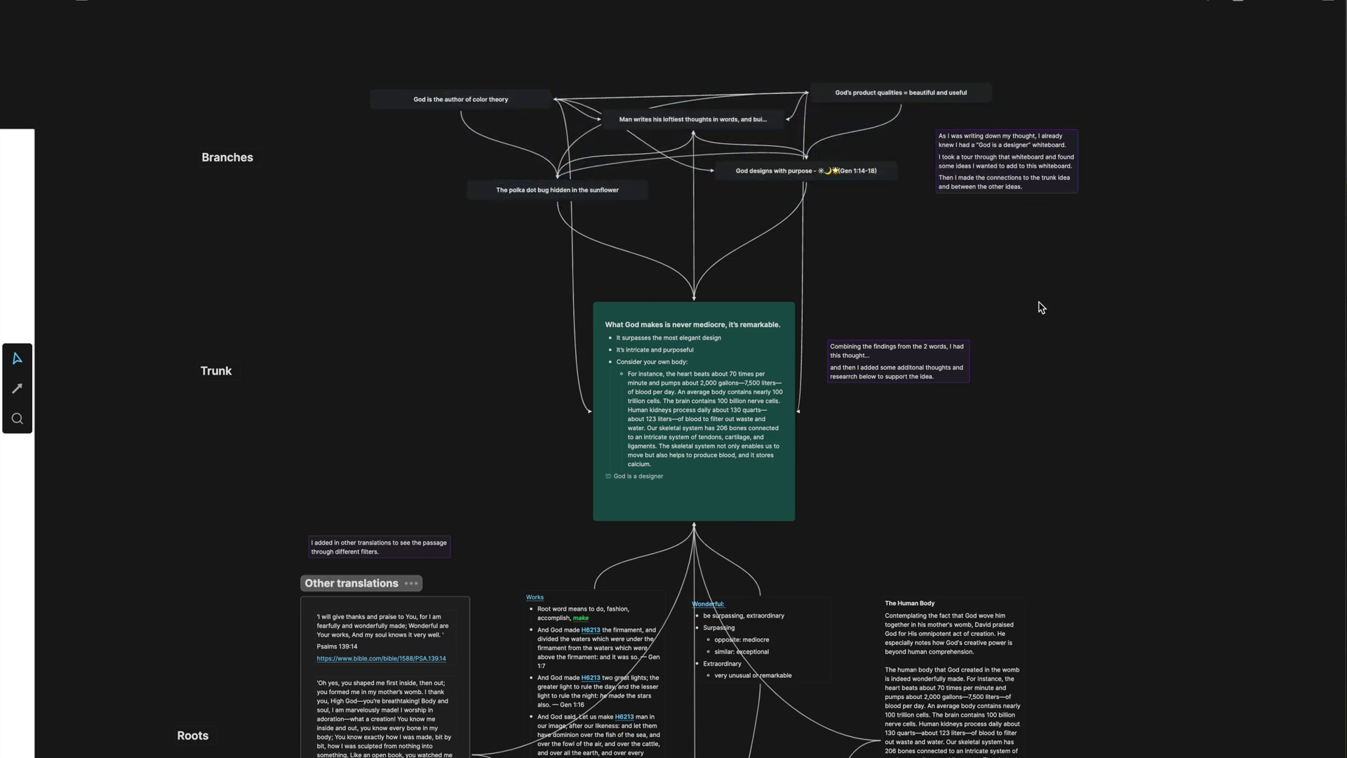
scroll(1041, 299, down, 3)
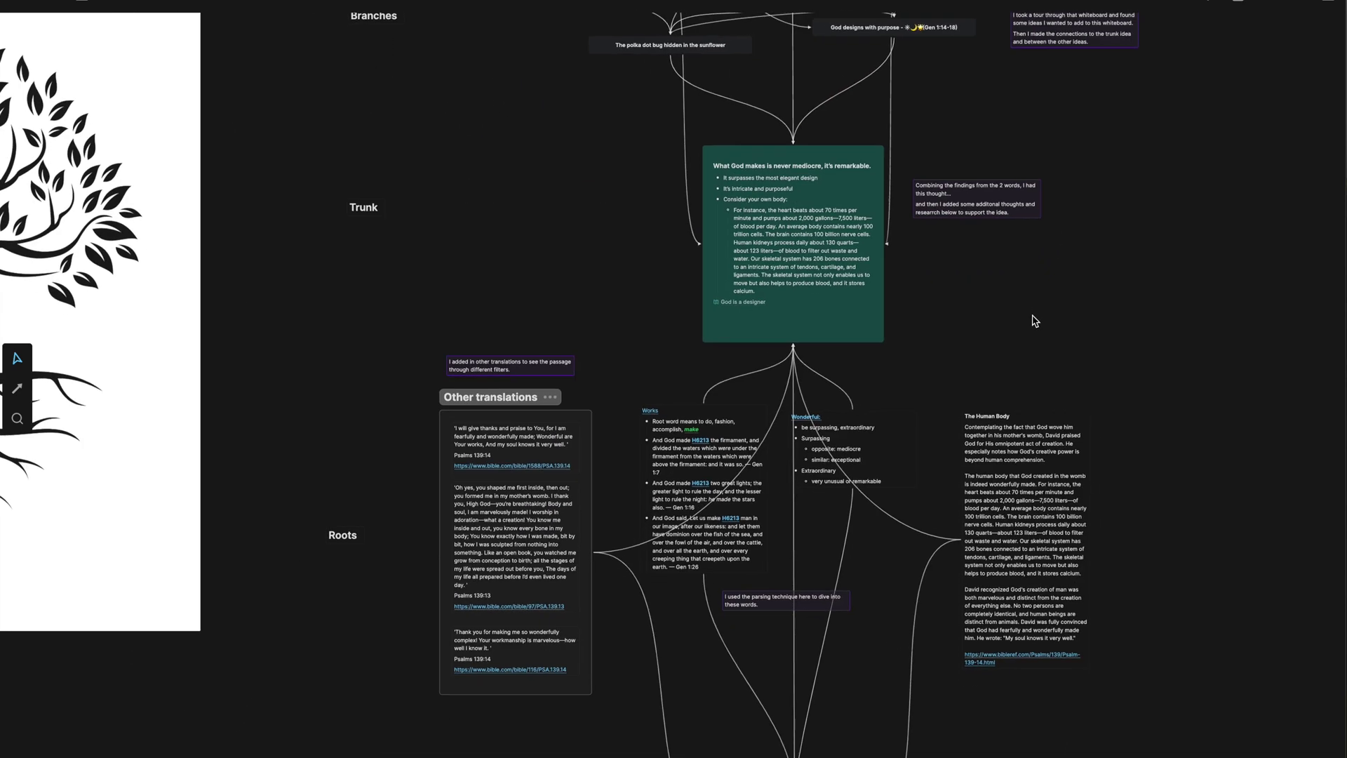
scroll(1034, 320, down, 5)
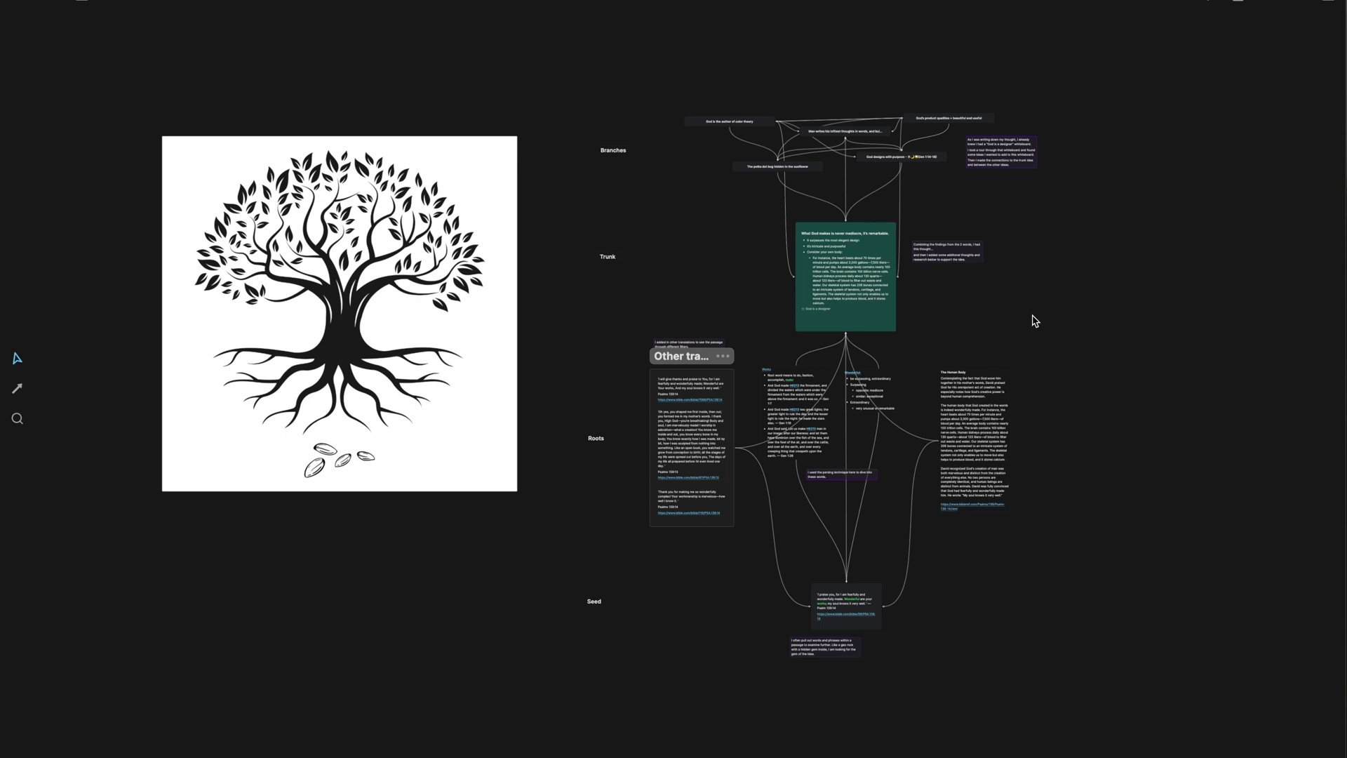
scroll(1031, 318, down, 1)
scroll(1032, 318, right, 1)
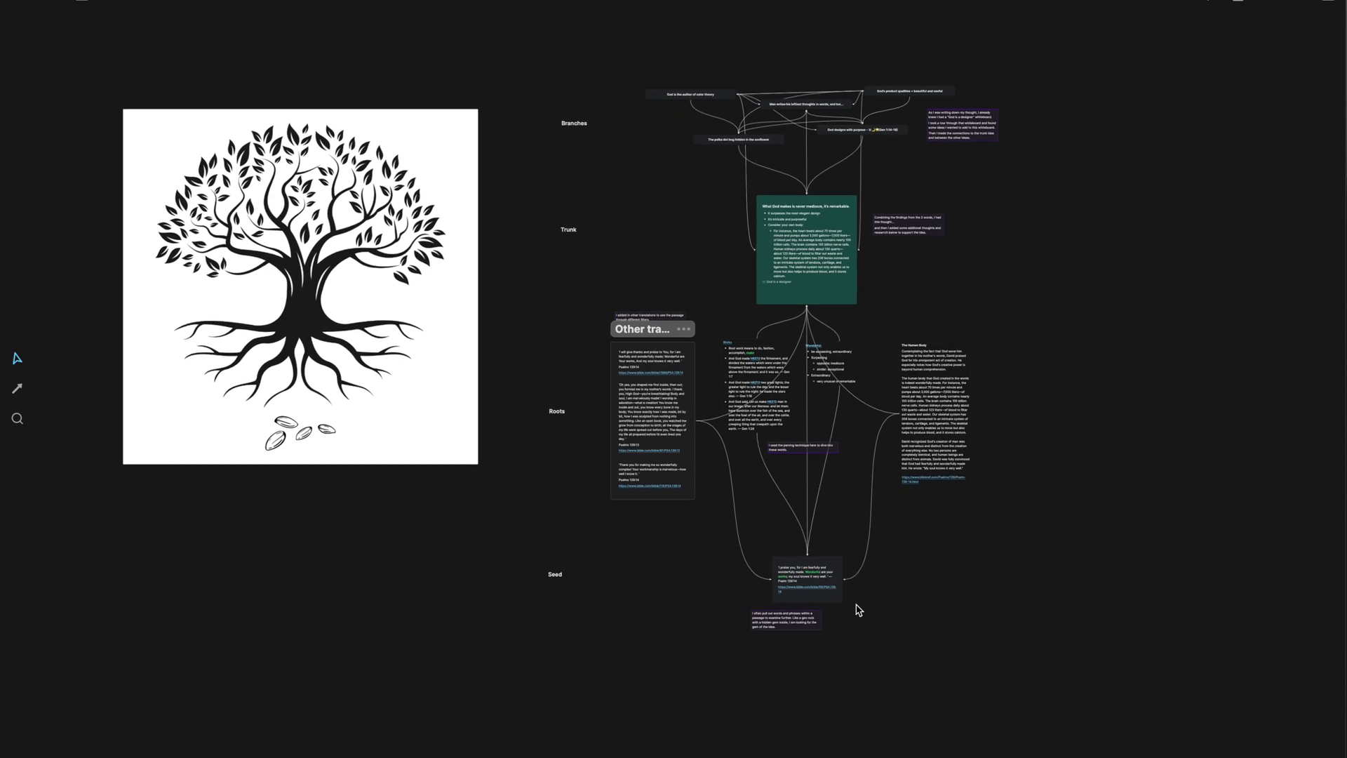
scroll(857, 610, up, 5)
click(811, 581)
scroll(794, 550, up, 3)
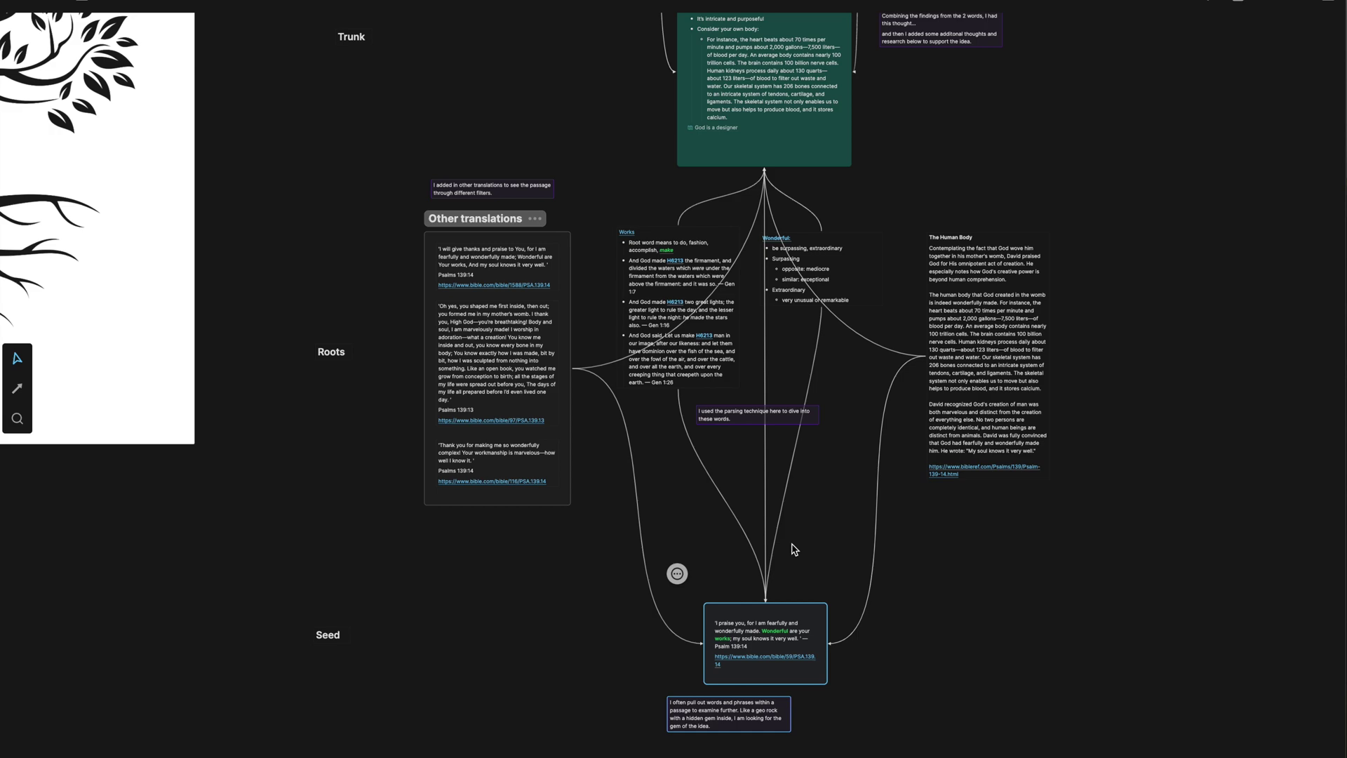
scroll(857, 630, down, 1)
scroll(856, 630, right, 1)
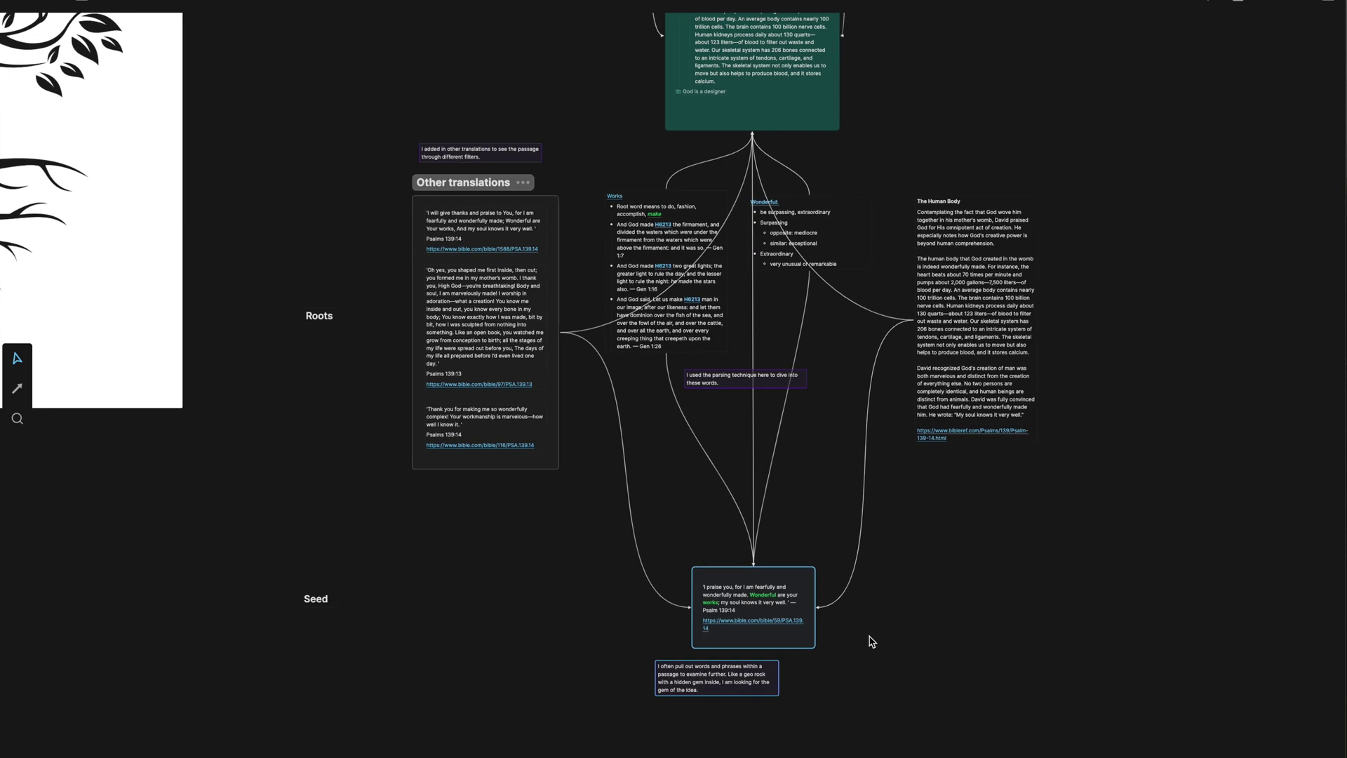
click(871, 643)
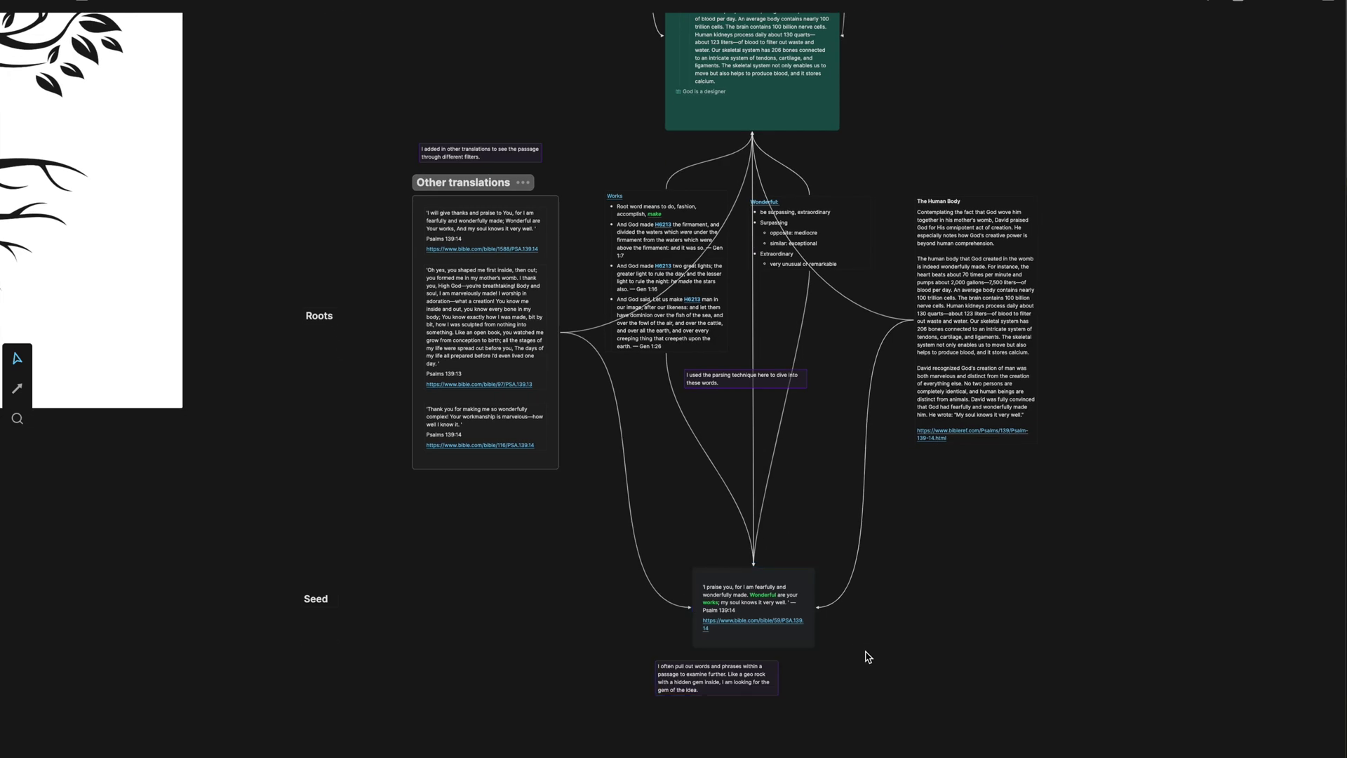
scroll(868, 656, up, 2)
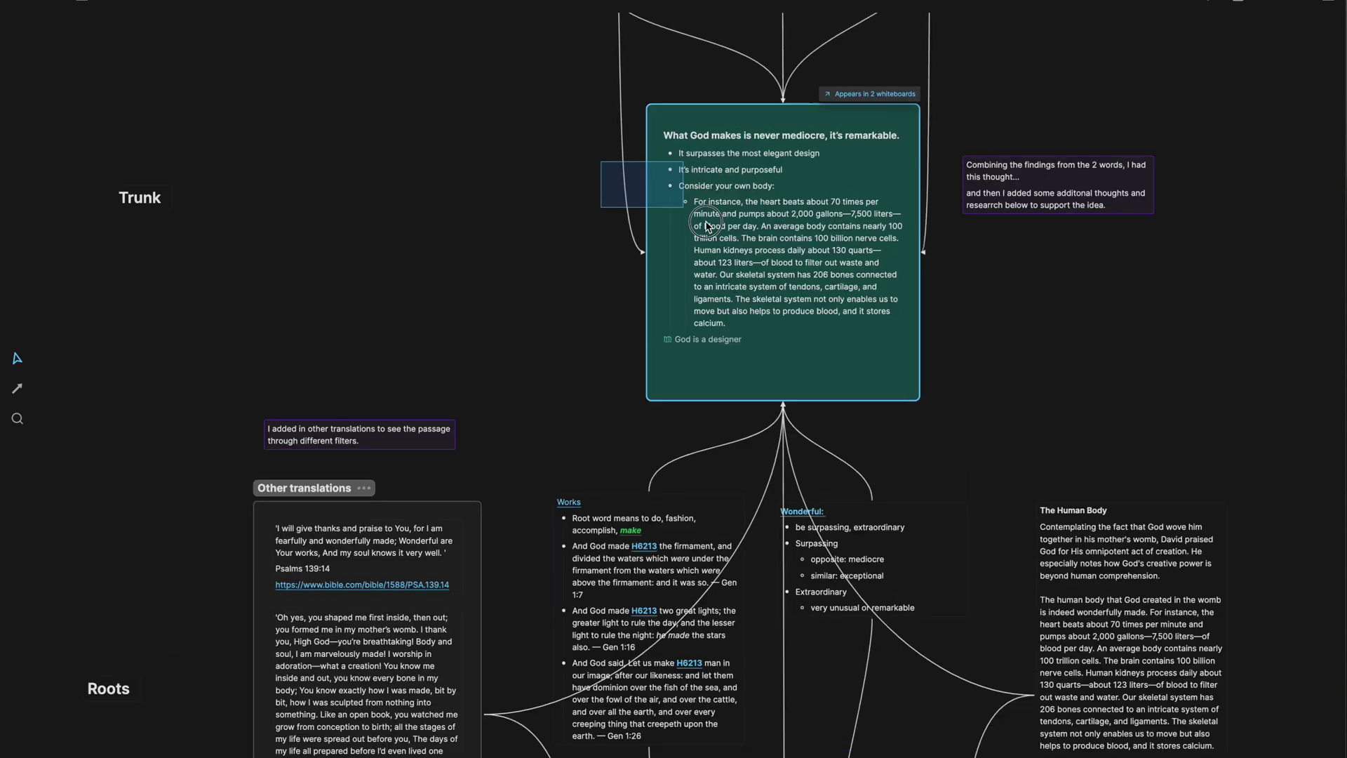
scroll(716, 229, up, 2)
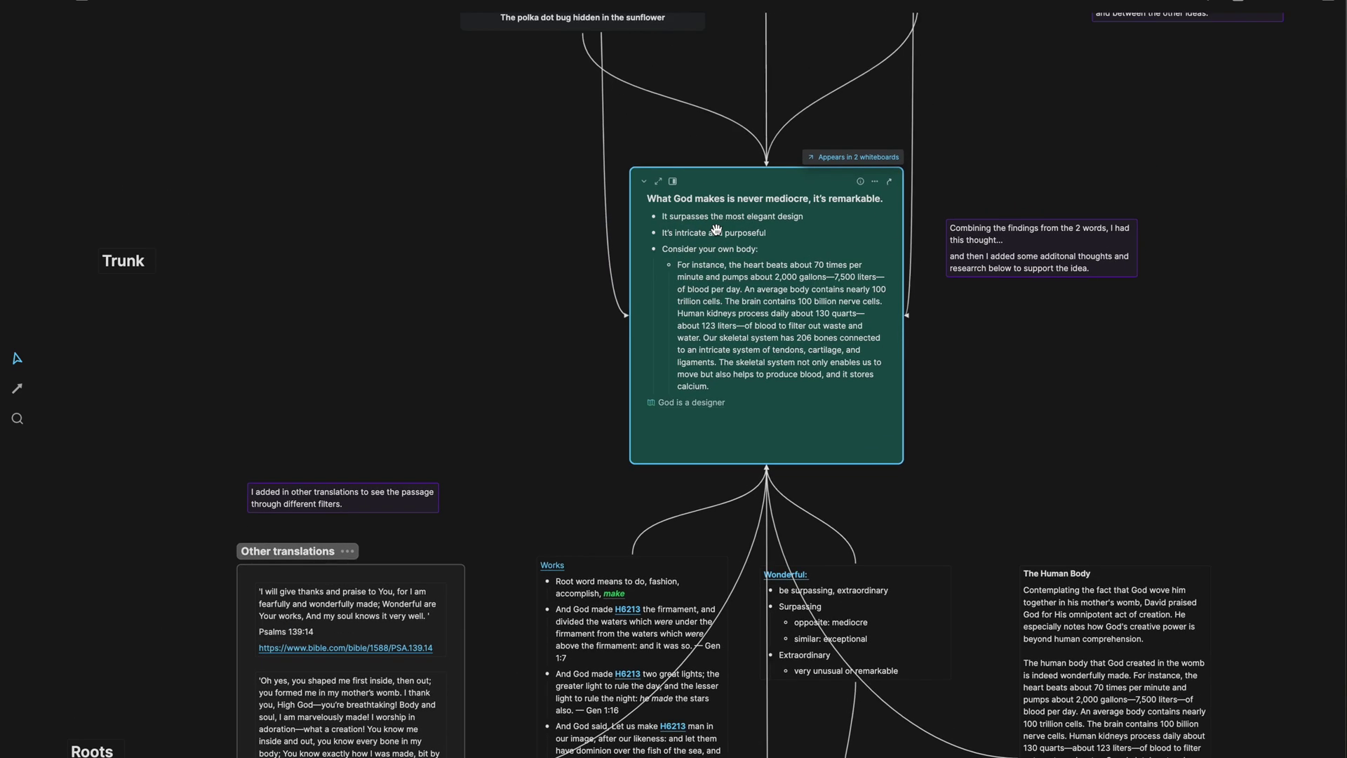
click(583, 267)
scroll(581, 266, up, 1)
scroll(581, 265, up, 6)
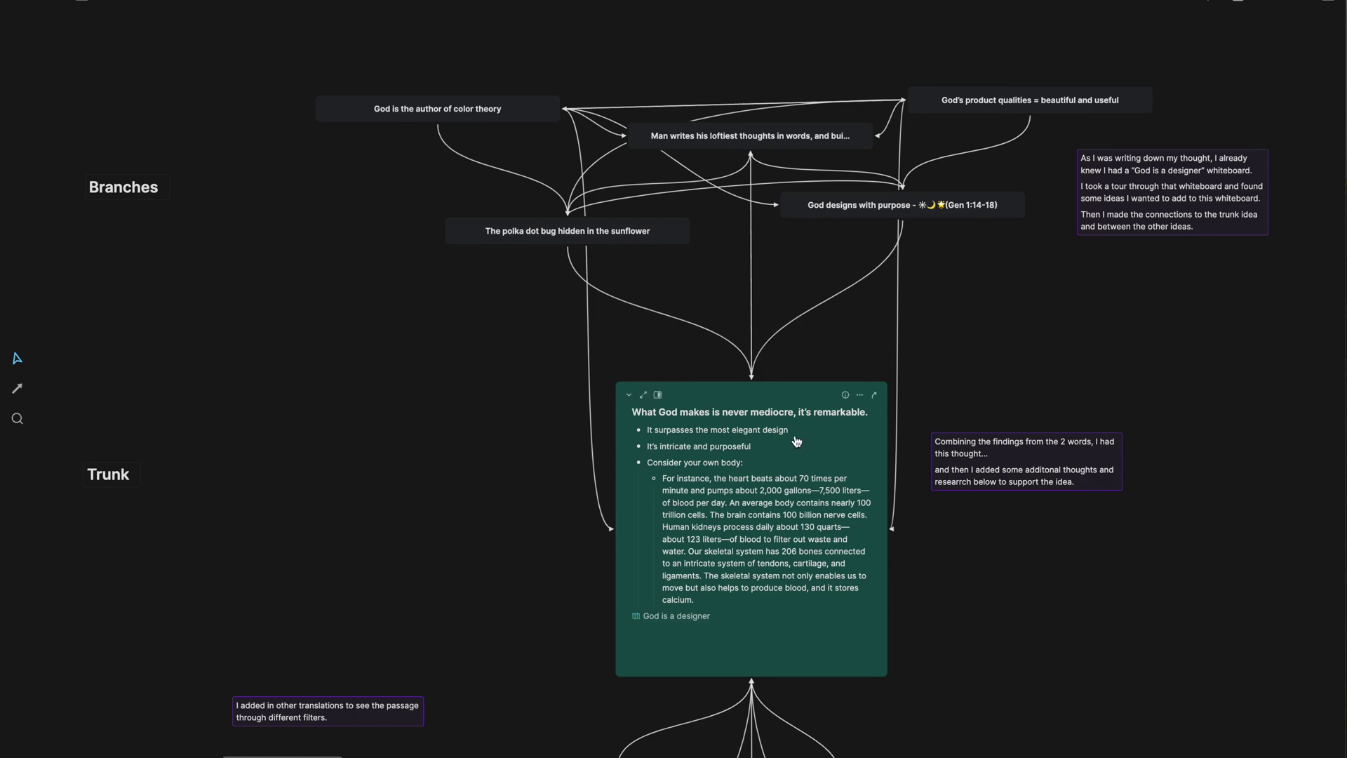
scroll(772, 435, down, 3)
scroll(796, 446, down, 5)
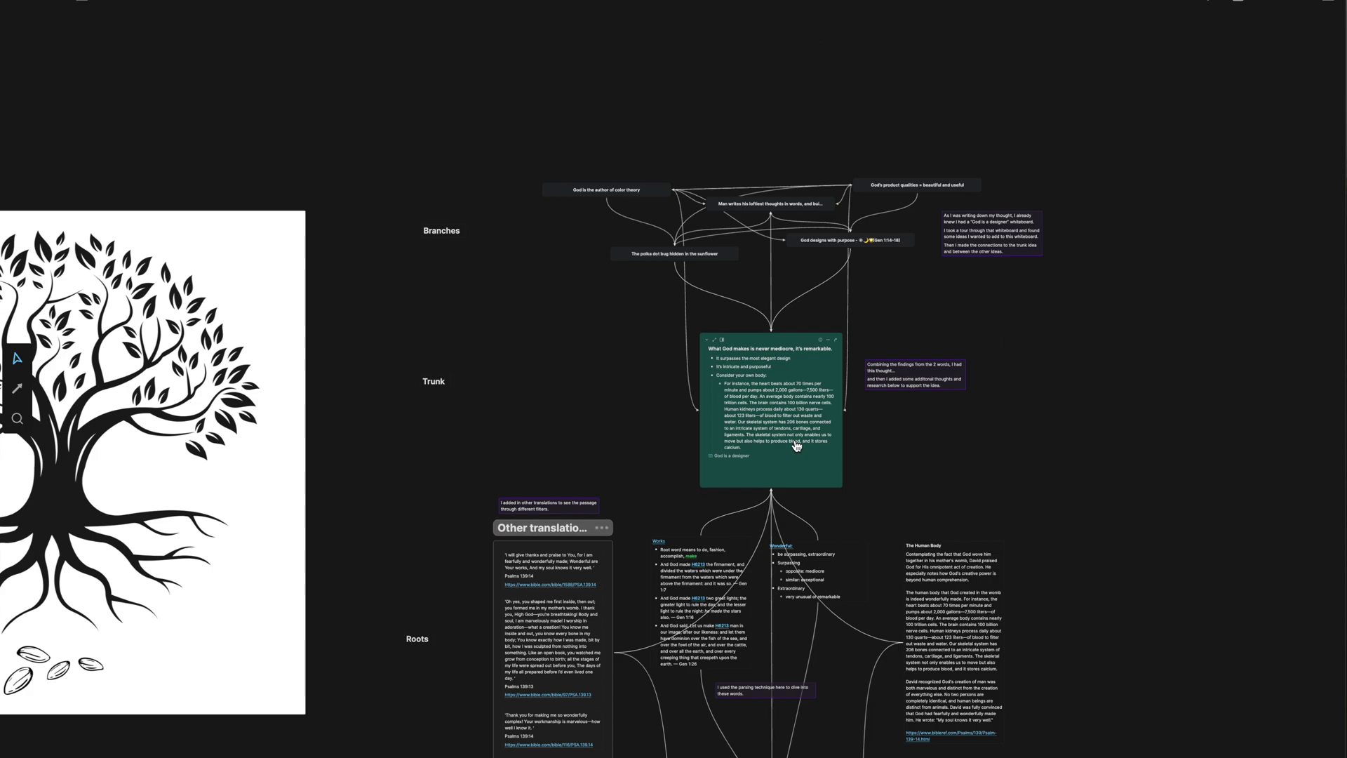
scroll(796, 446, down, 10)
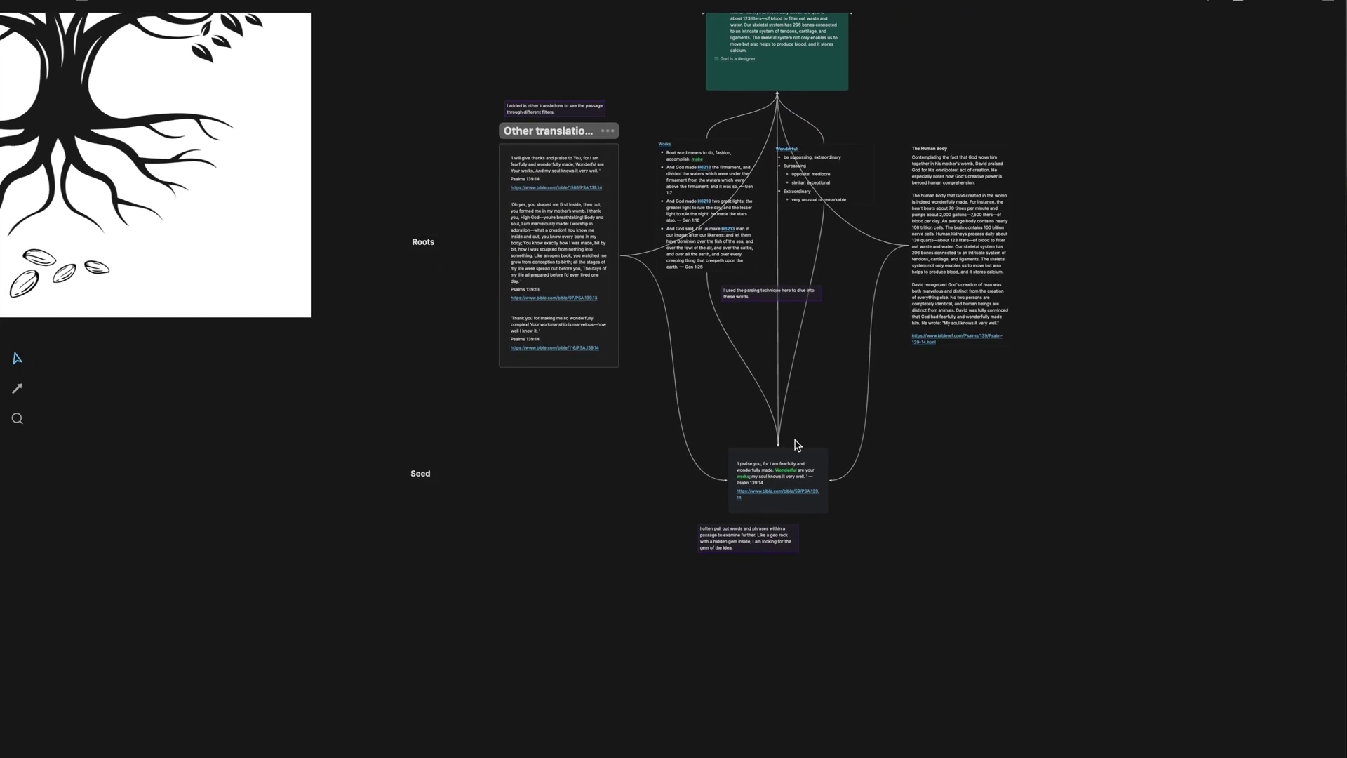
Drag the Seed label from the far left to sit right beside the Psalm 139:14 card
scroll(797, 514, up, 5)
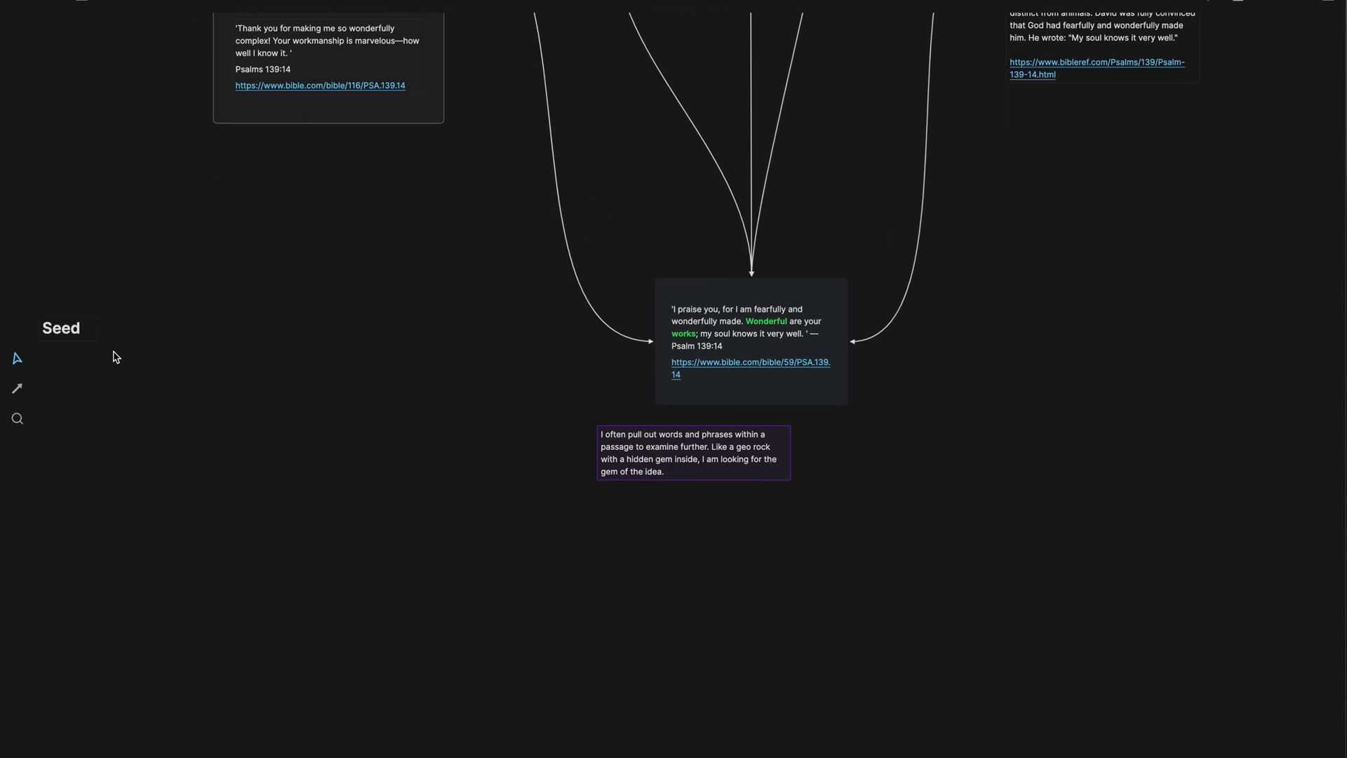
drag(92, 338, 554, 358)
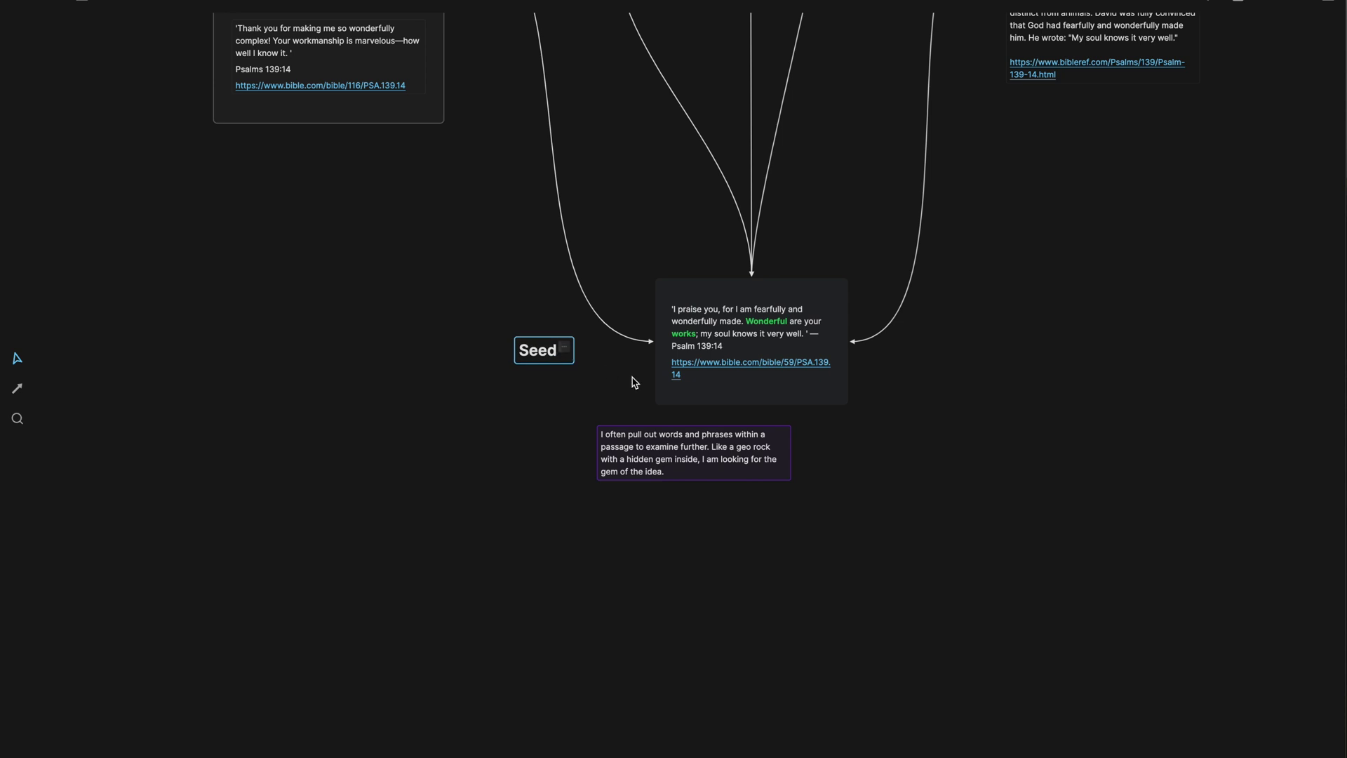
scroll(634, 382, up, 3)
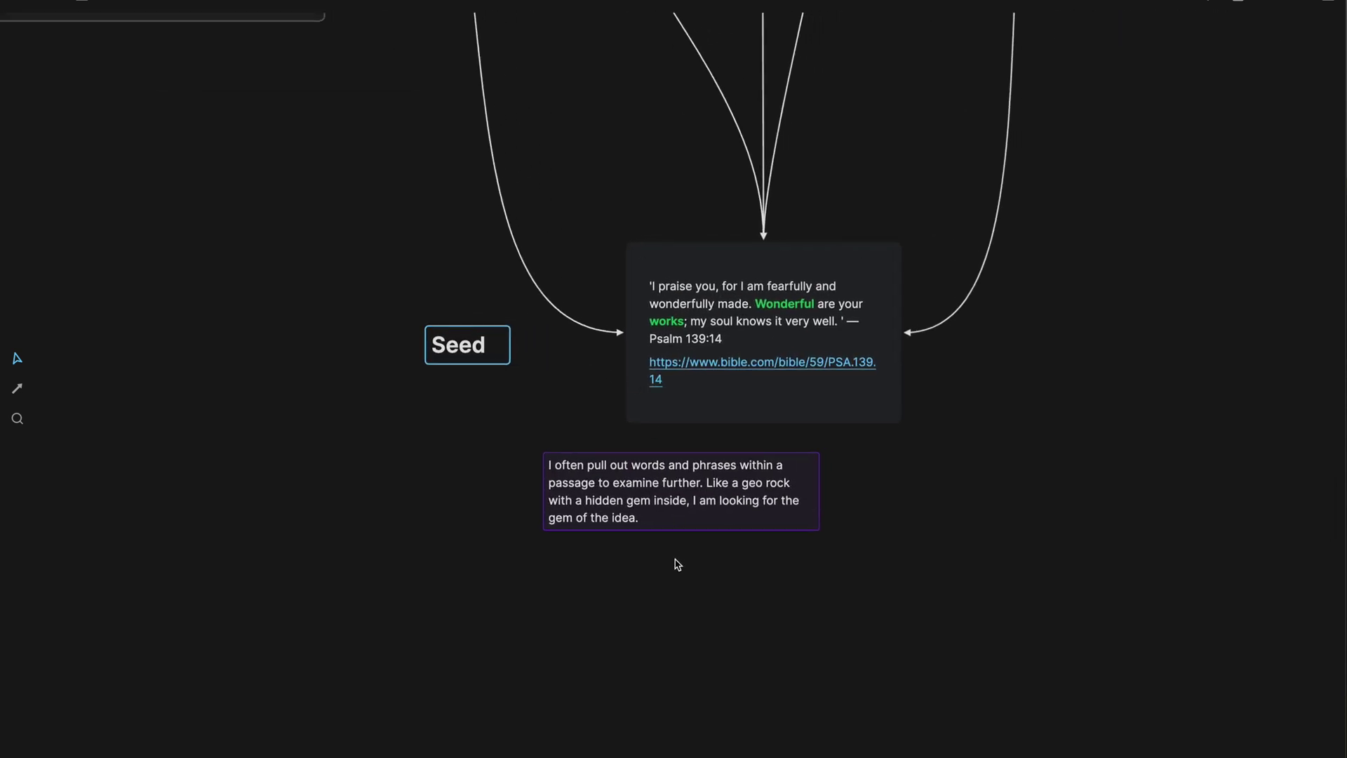
Select the Psalm 139:14 seed card and the parsing-technique note beneath it
click(649, 277)
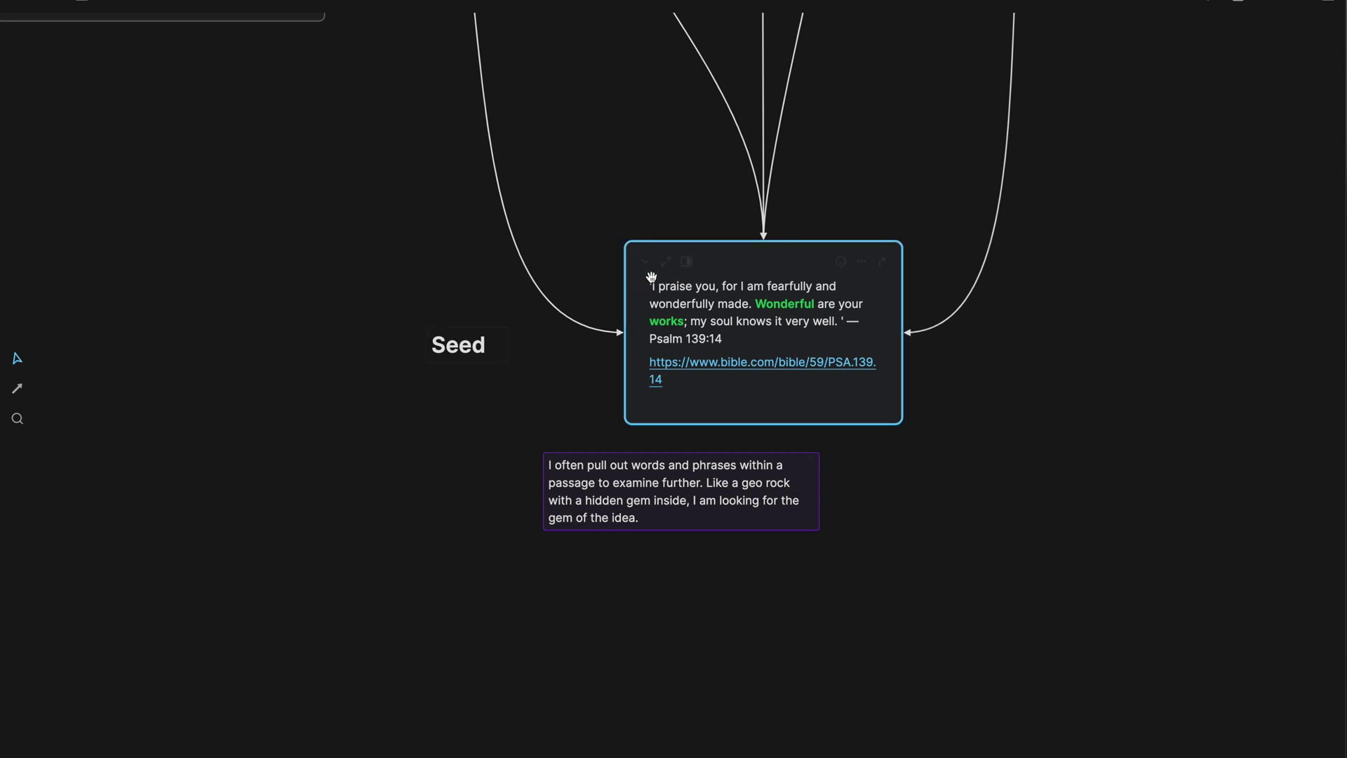
click(650, 495)
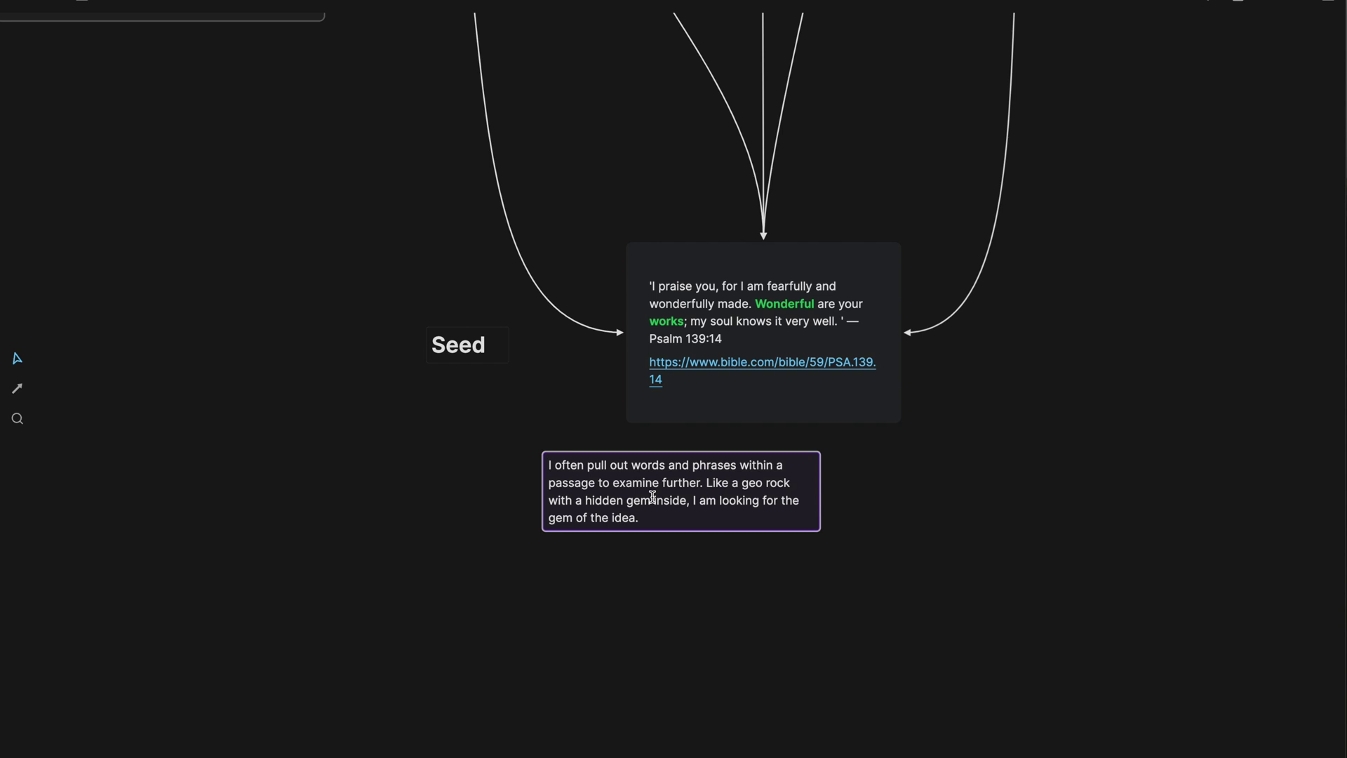
scroll(705, 603, up, 5)
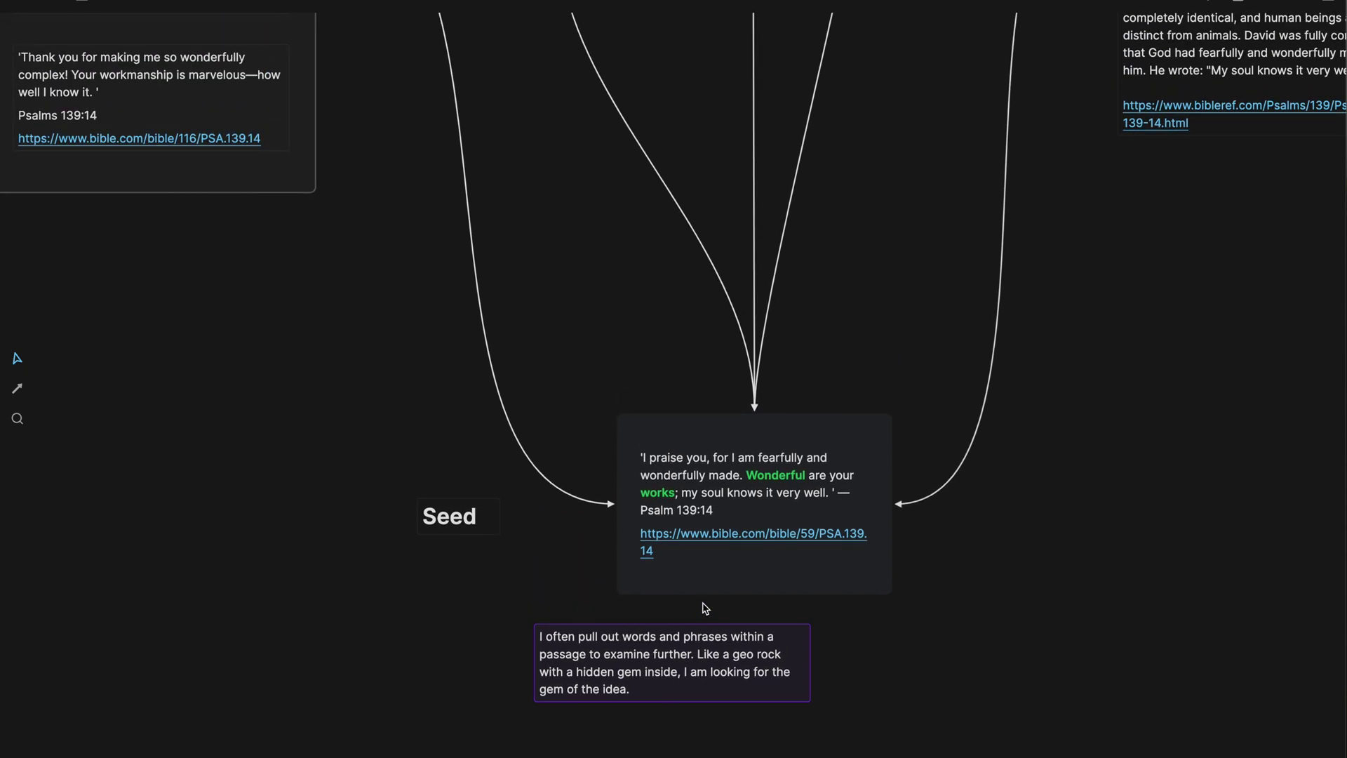
mouse_move(733, 499)
scroll(779, 574, up, 2)
scroll(779, 572, down, 3)
click(877, 457)
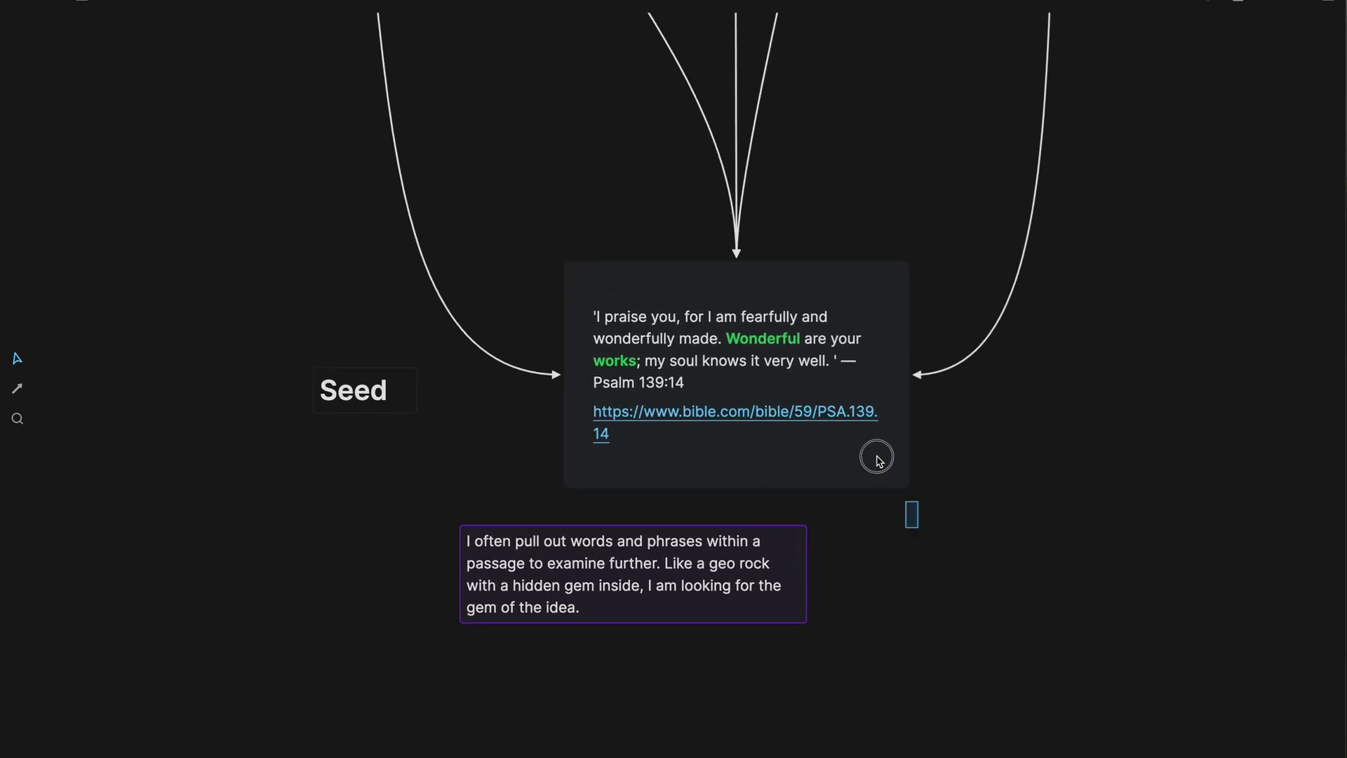
scroll(857, 428, down, 3)
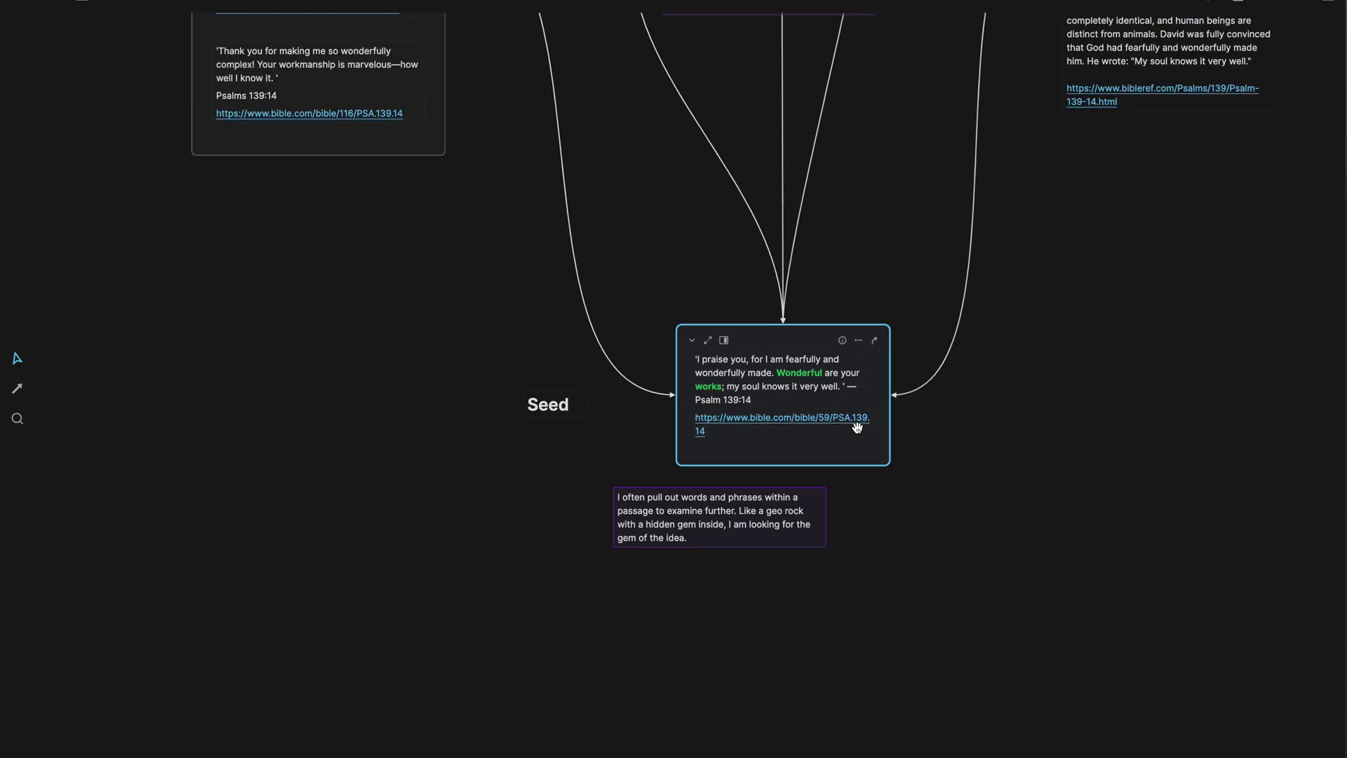
scroll(857, 428, up, 10)
scroll(859, 431, up, 3)
scroll(859, 433, down, 3)
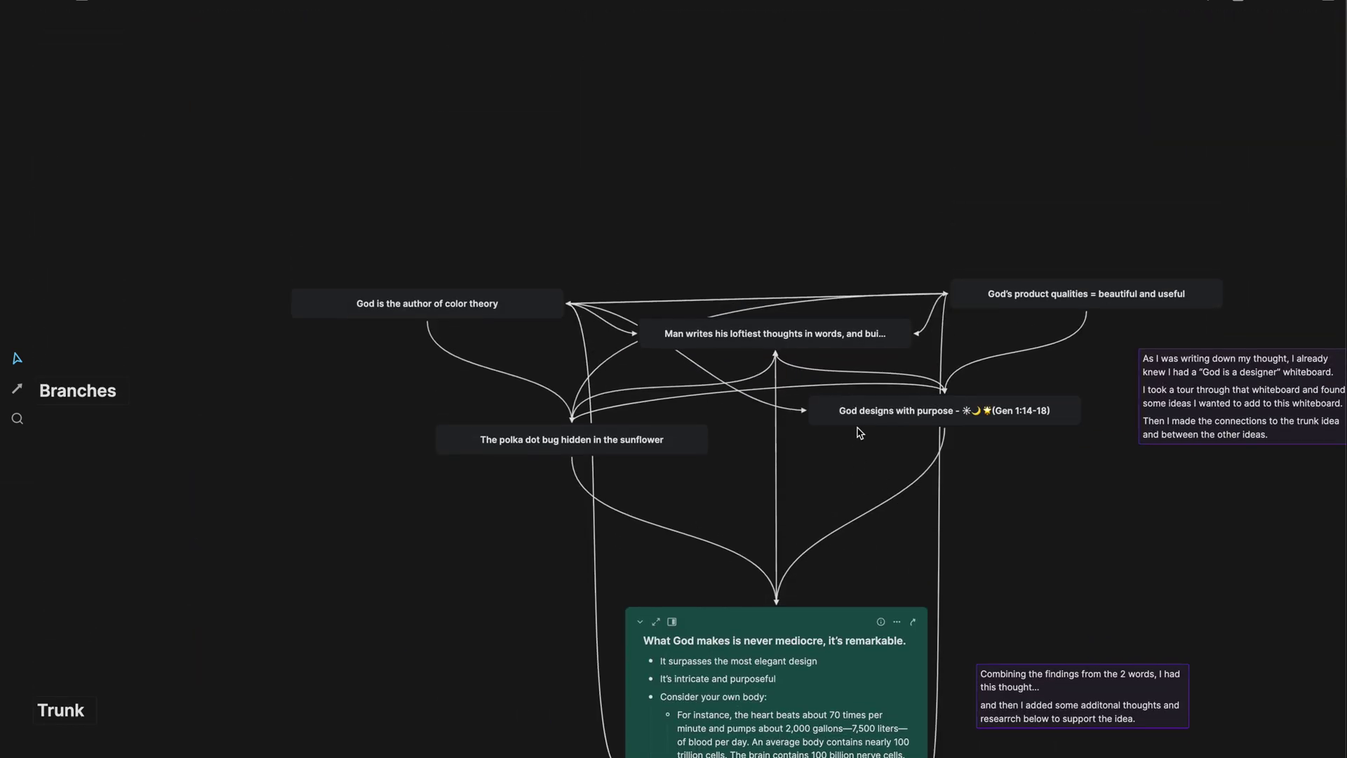
scroll(860, 433, down, 10)
scroll(860, 433, up, 3)
scroll(857, 491, down, 3)
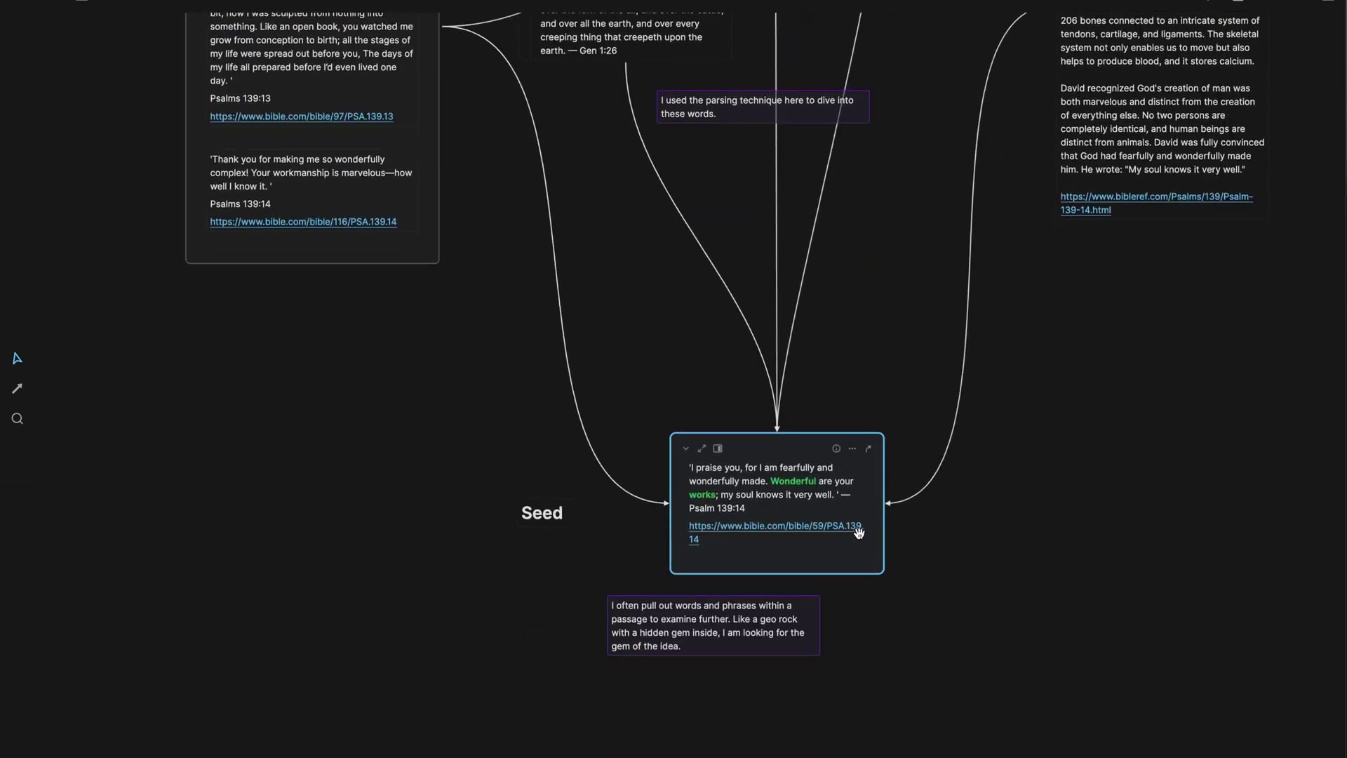
scroll(859, 530, up, 4)
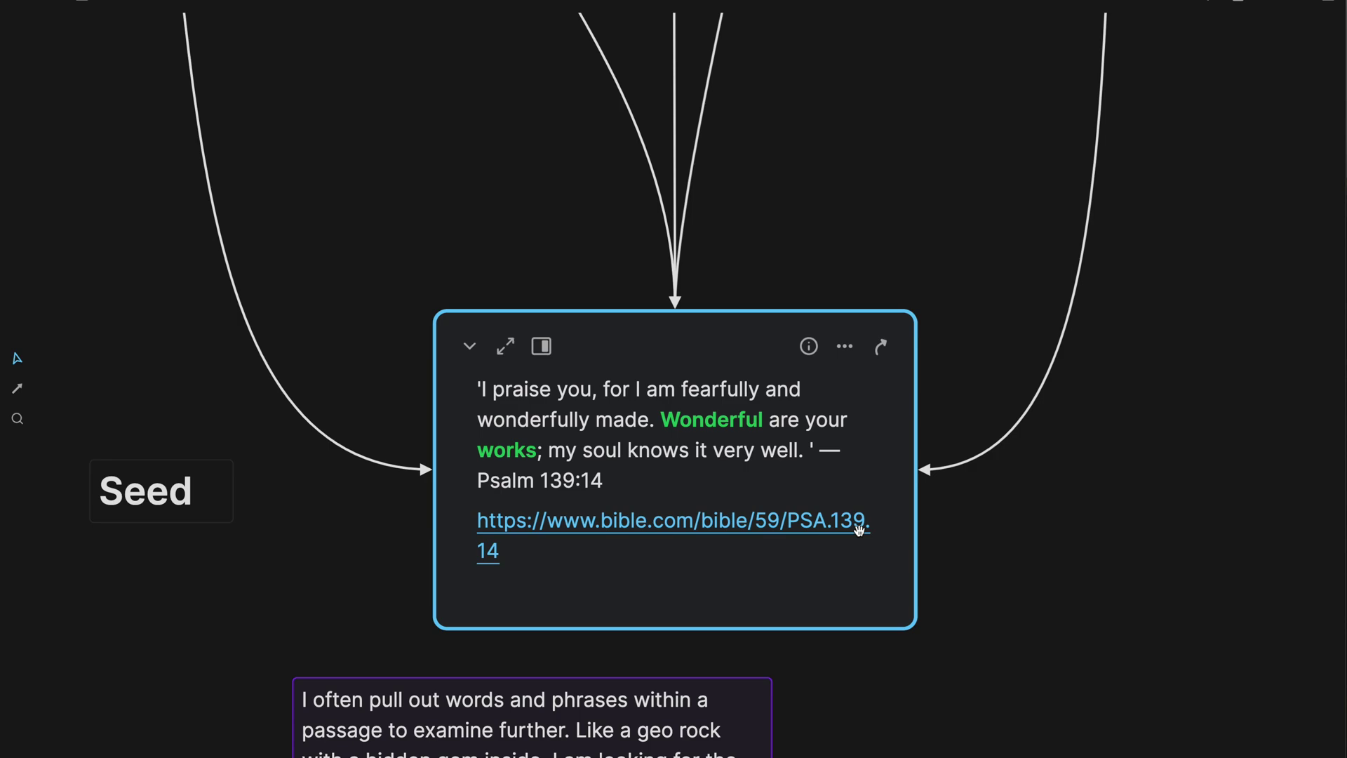
scroll(860, 530, down, 3)
scroll(860, 531, up, 8)
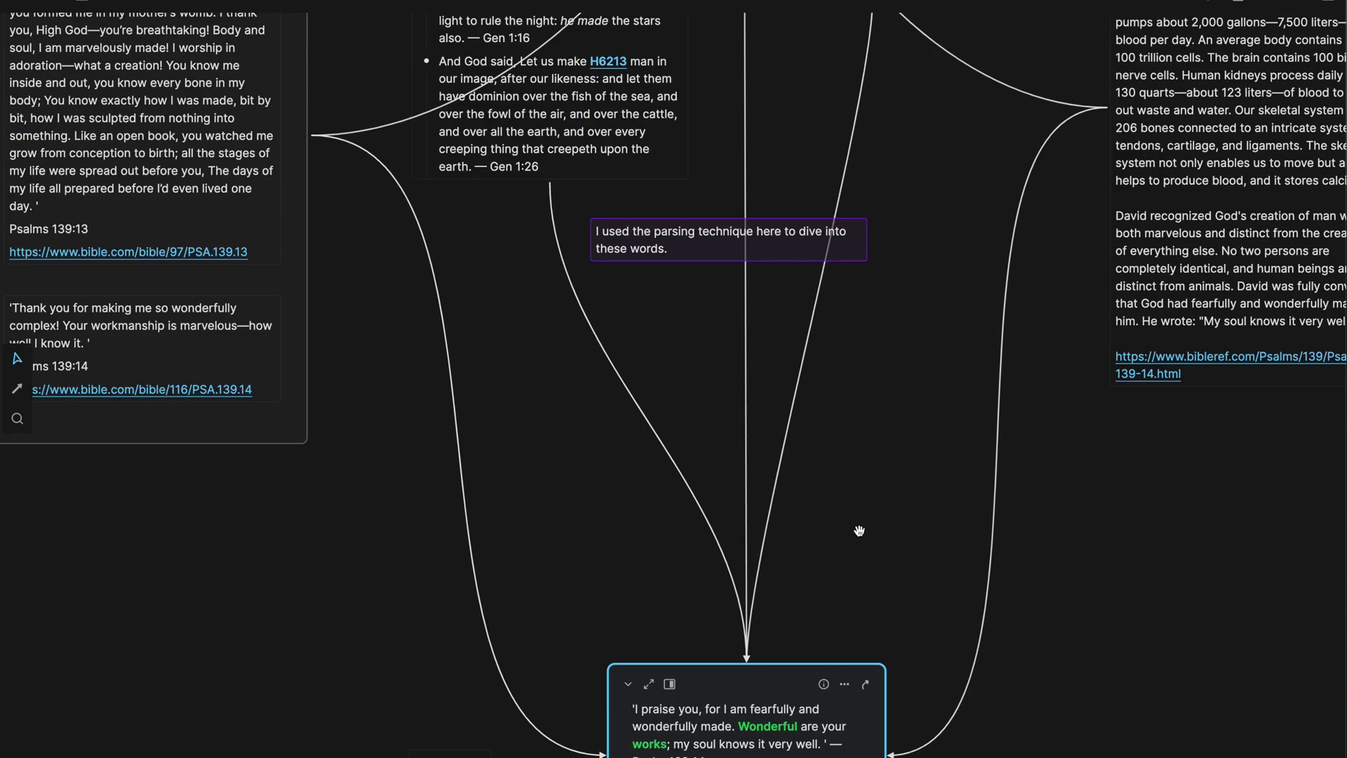
Select the parsing technique note, then the Works root card
scroll(862, 536, up, 3)
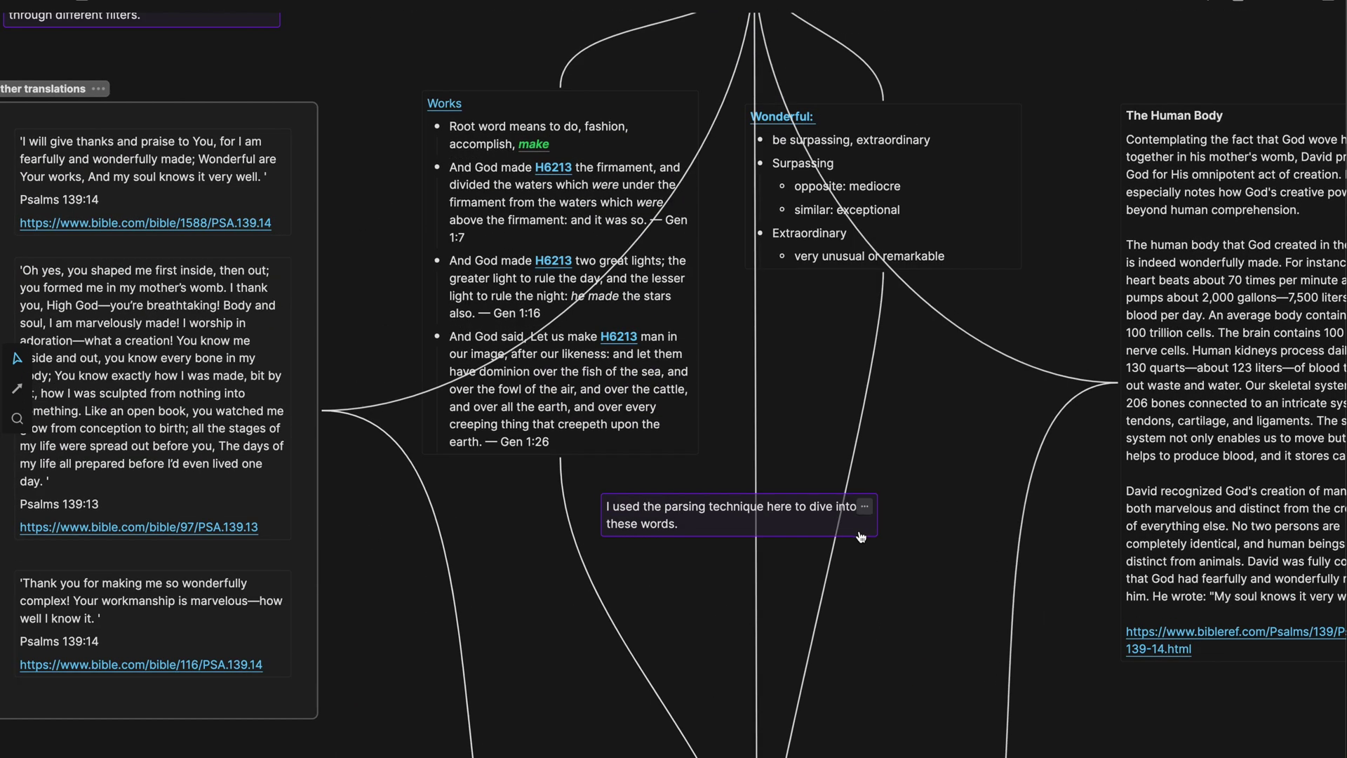
click(730, 510)
scroll(728, 510, up, 1)
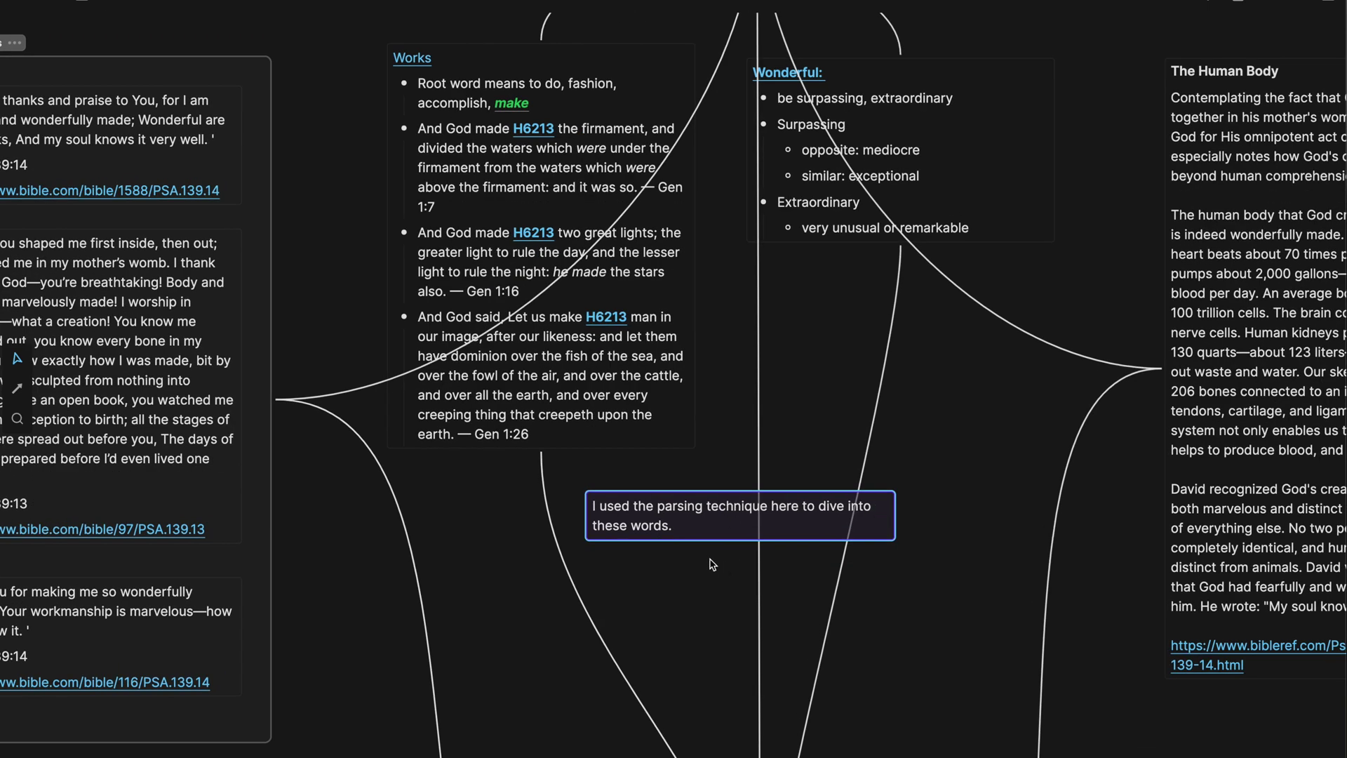
scroll(713, 564, up, 1)
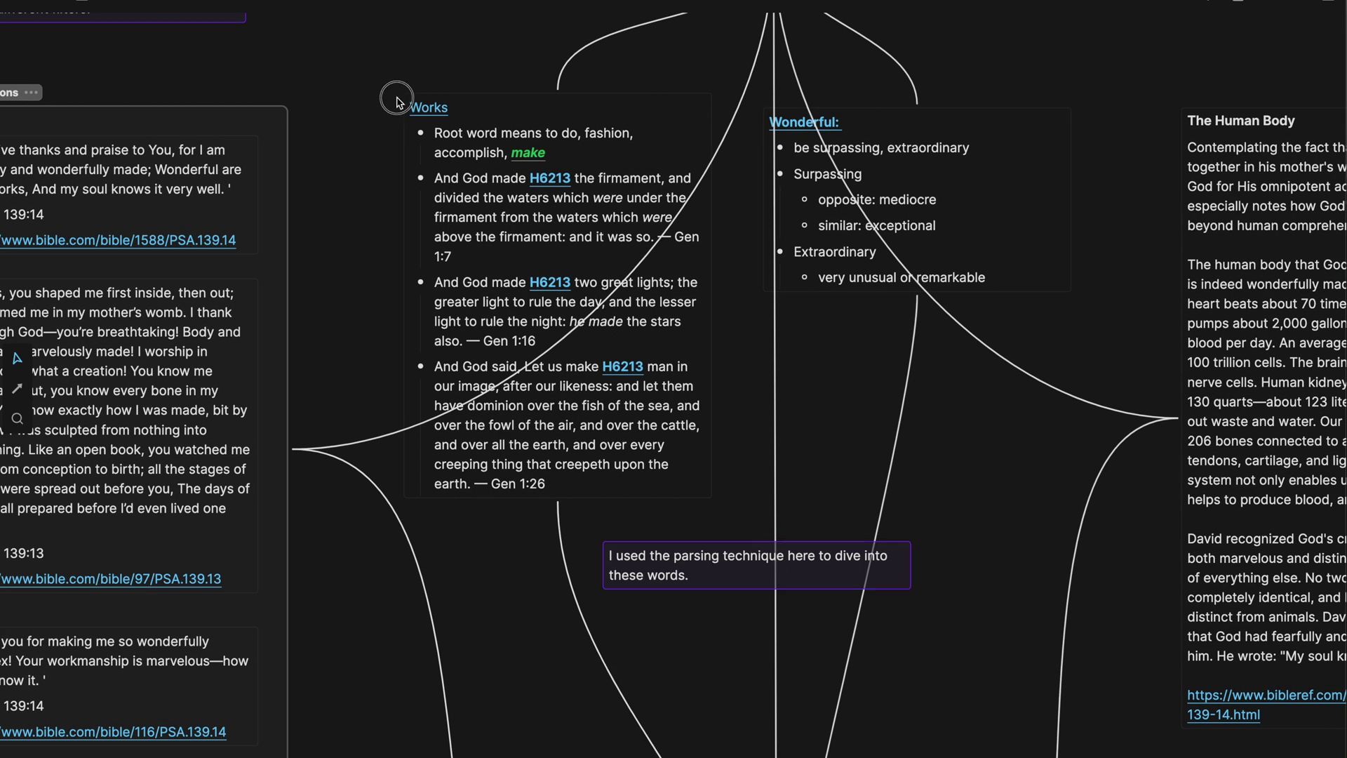
click(460, 166)
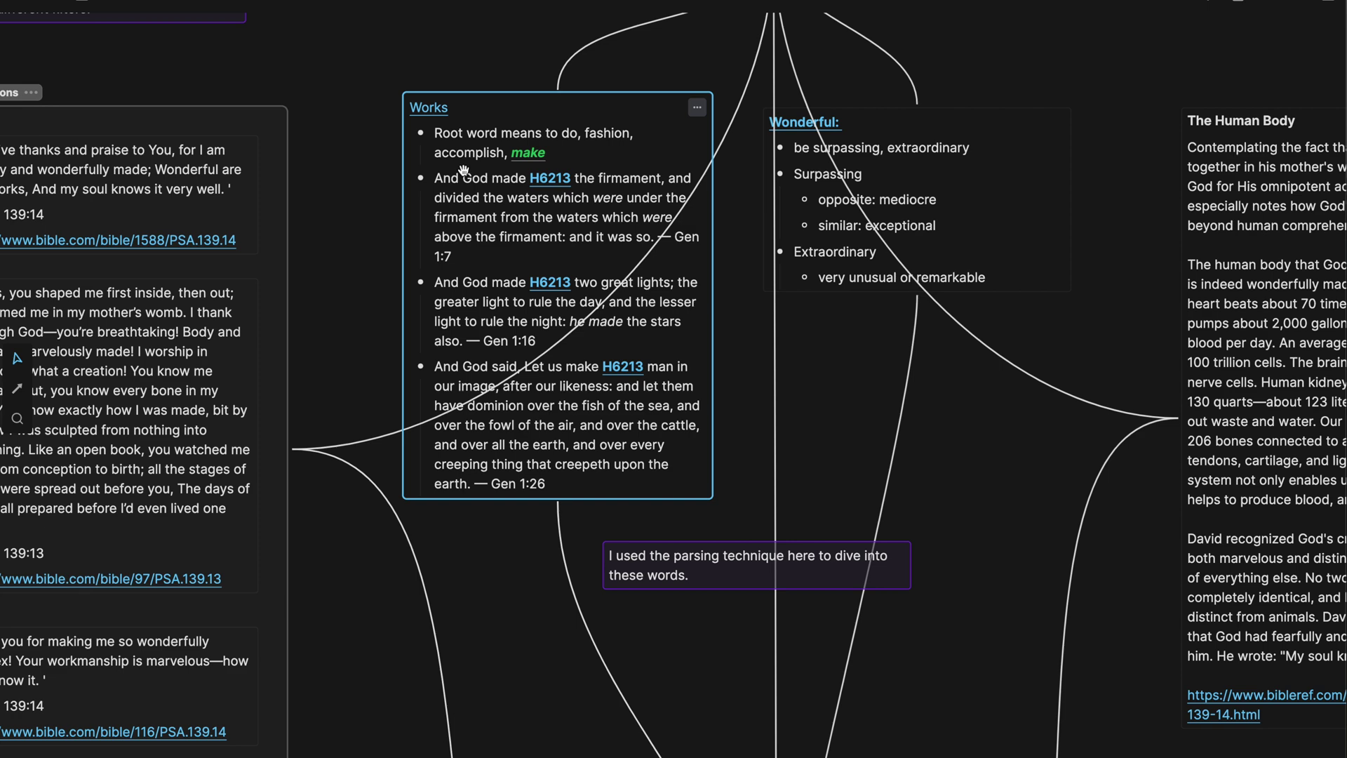
Move the Wonderful card up level with the Works card, then deselect
scroll(463, 169, up, 1)
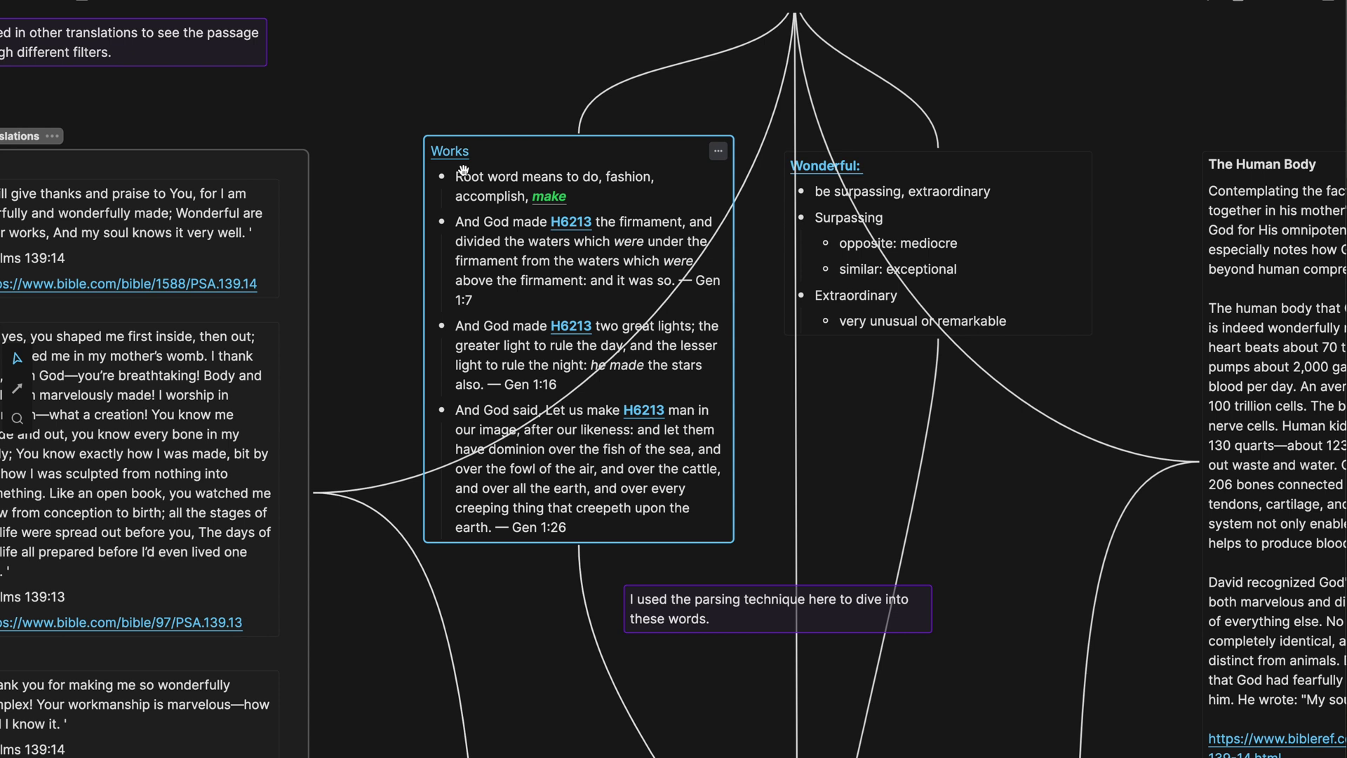
click(874, 161)
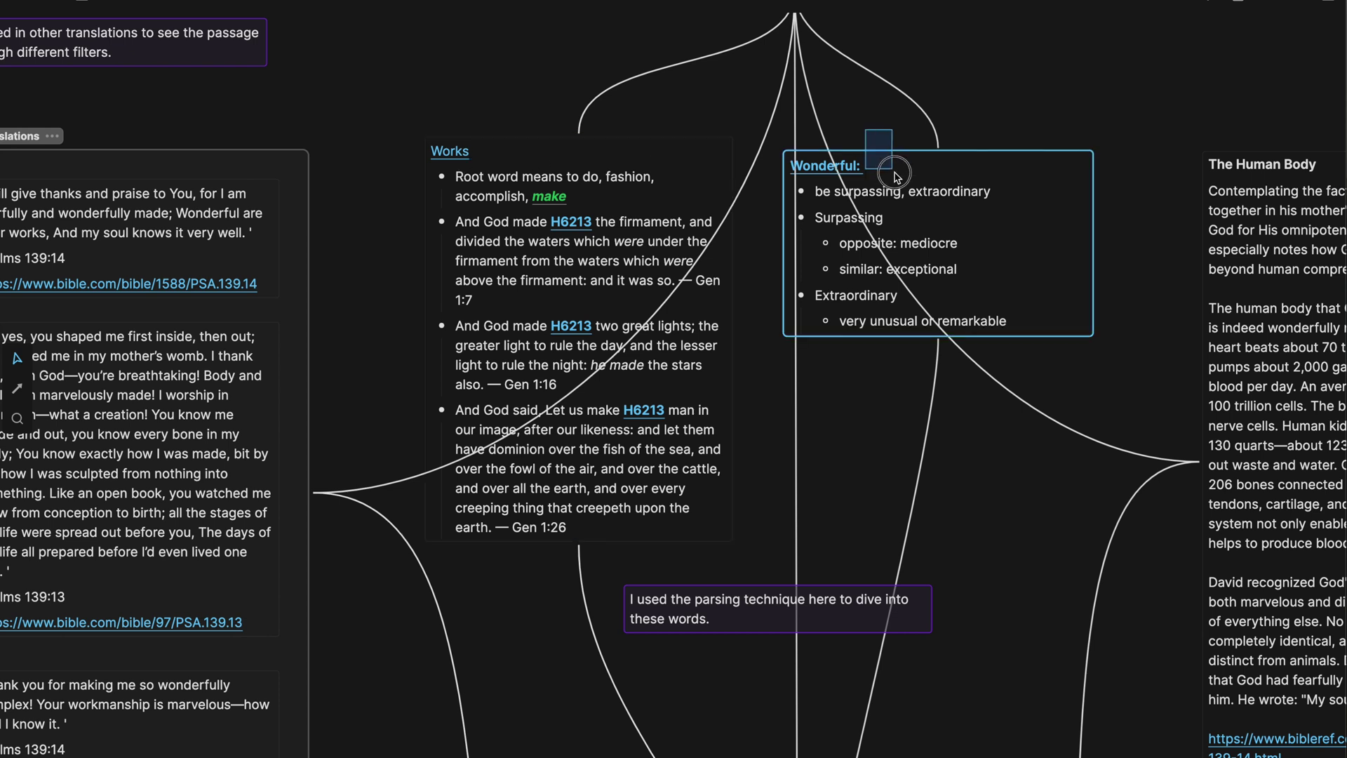
drag(901, 198, 901, 182)
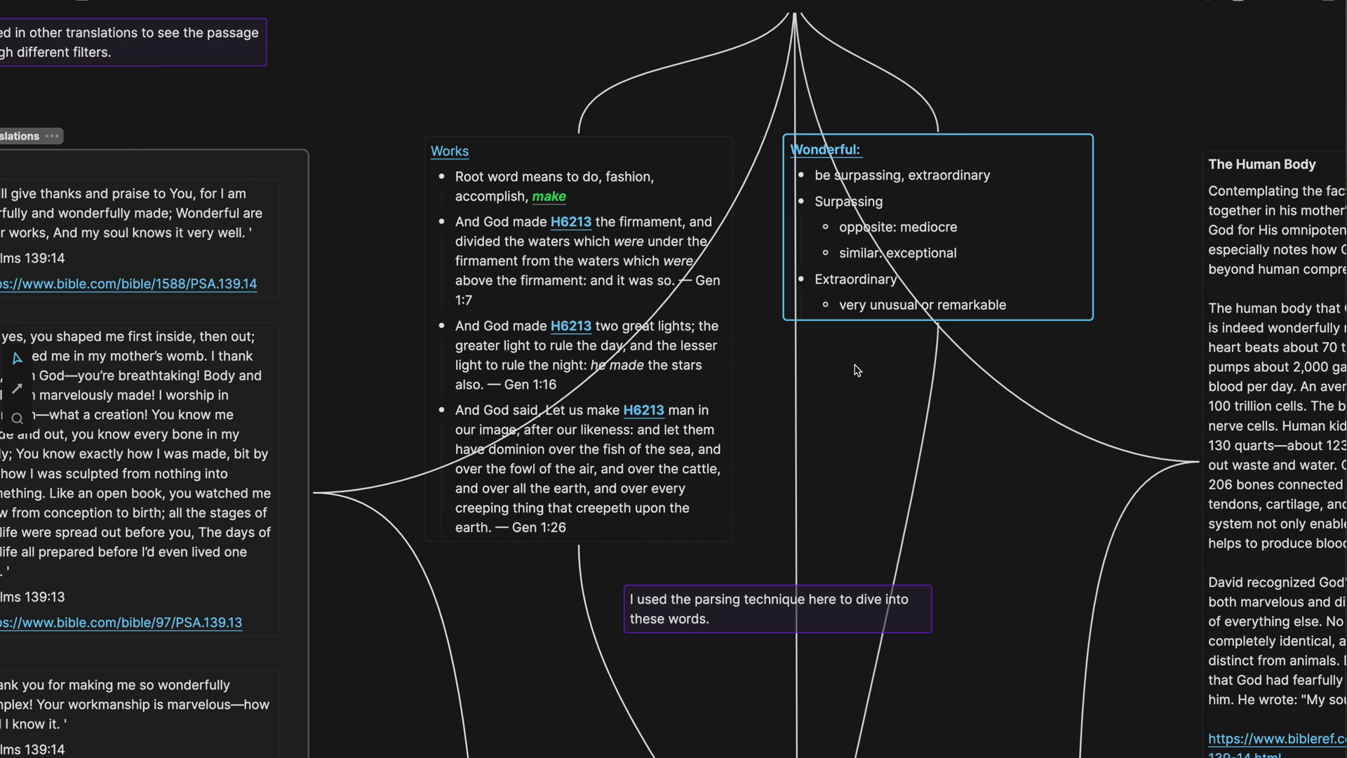
scroll(855, 370, up, 2)
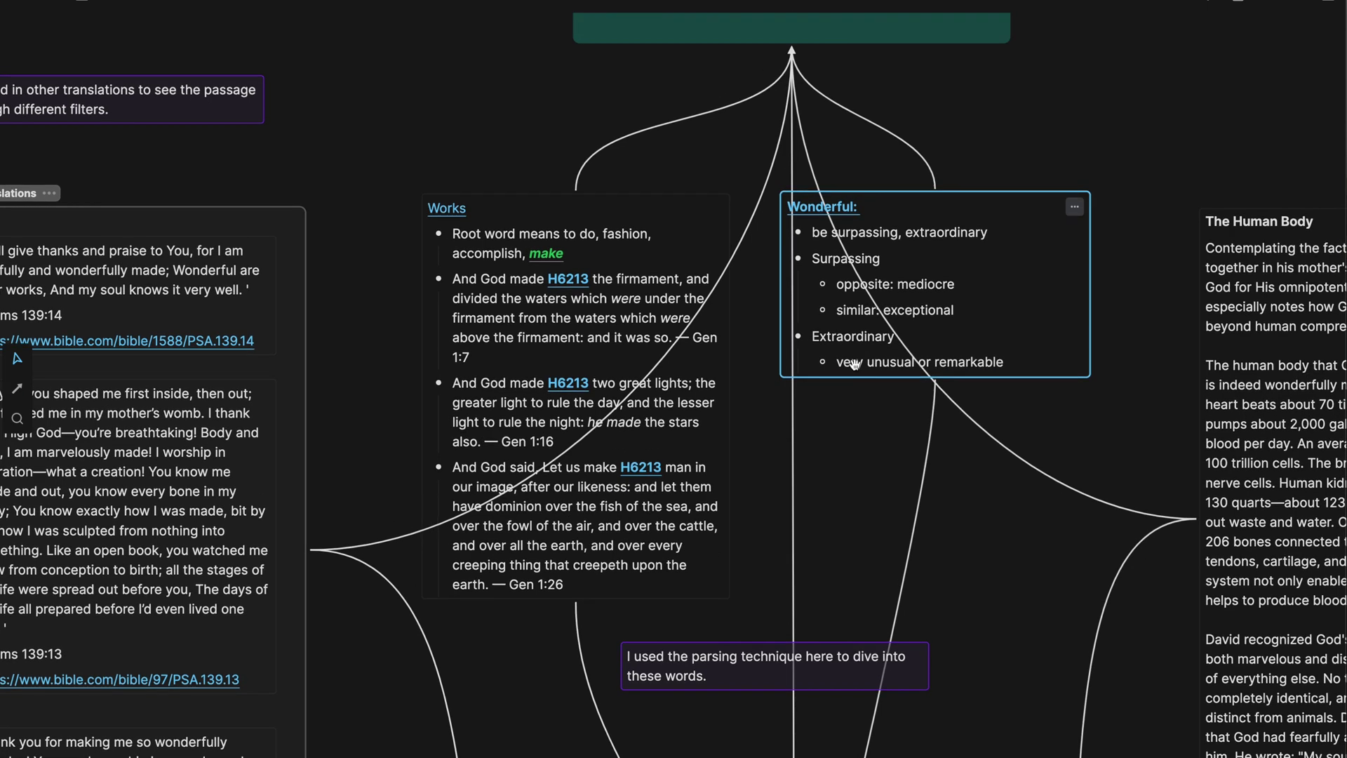
click(713, 449)
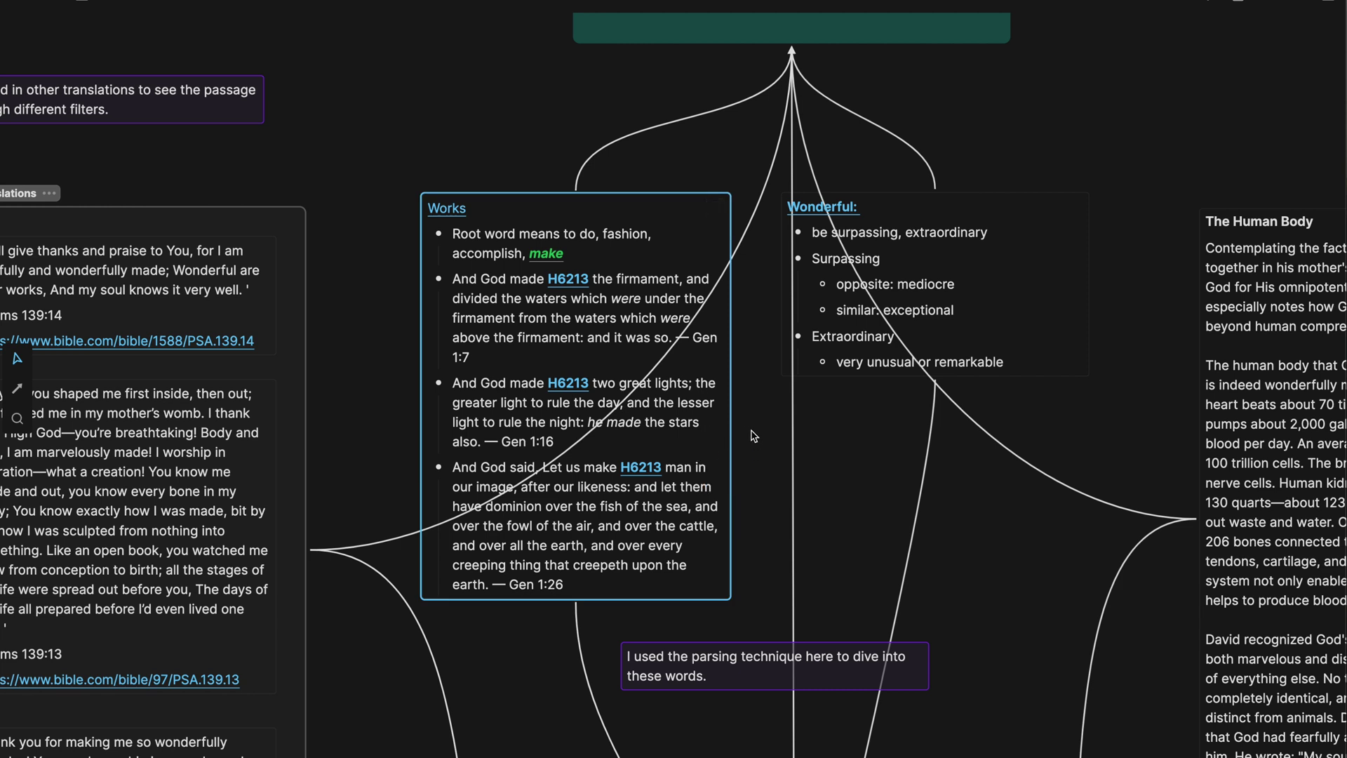
click(439, 170)
click(844, 482)
click(516, 205)
scroll(566, 356, right, 1)
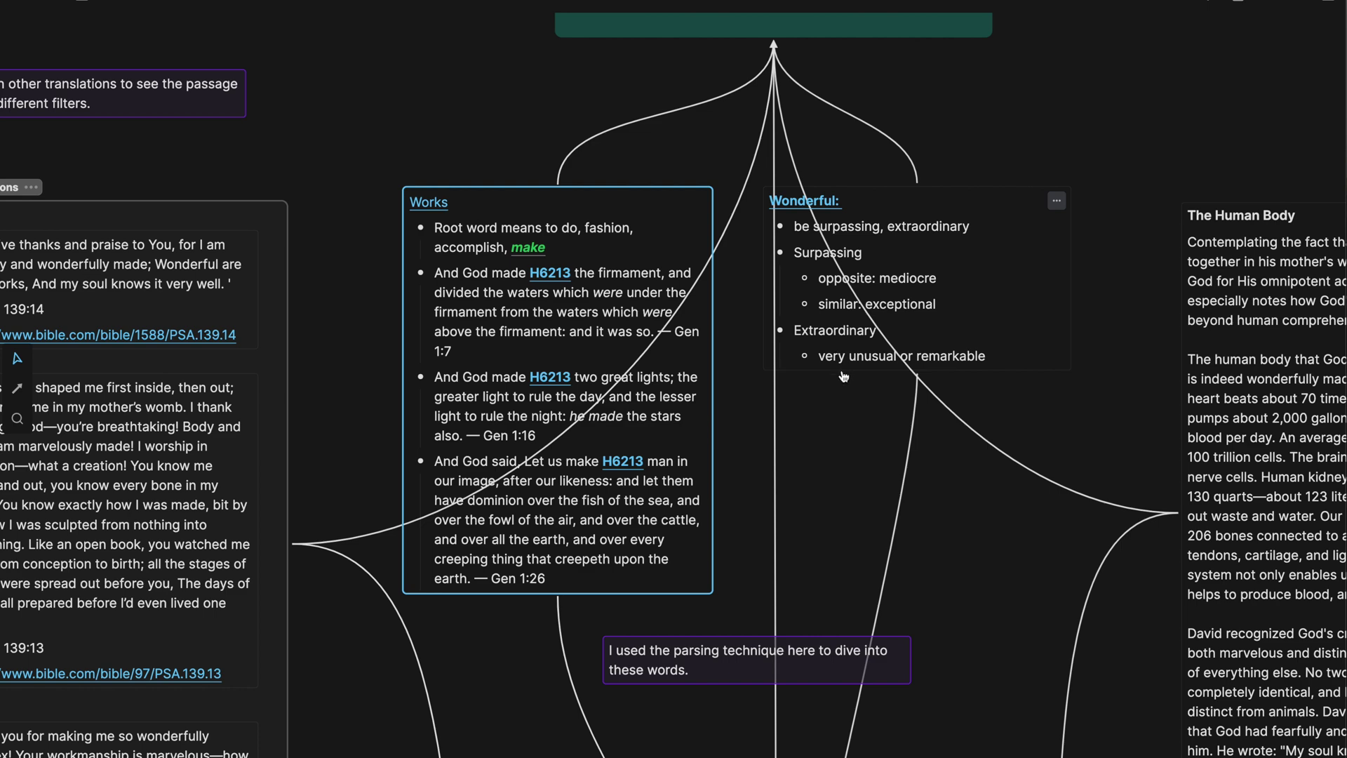
scroll(840, 421, down, 3)
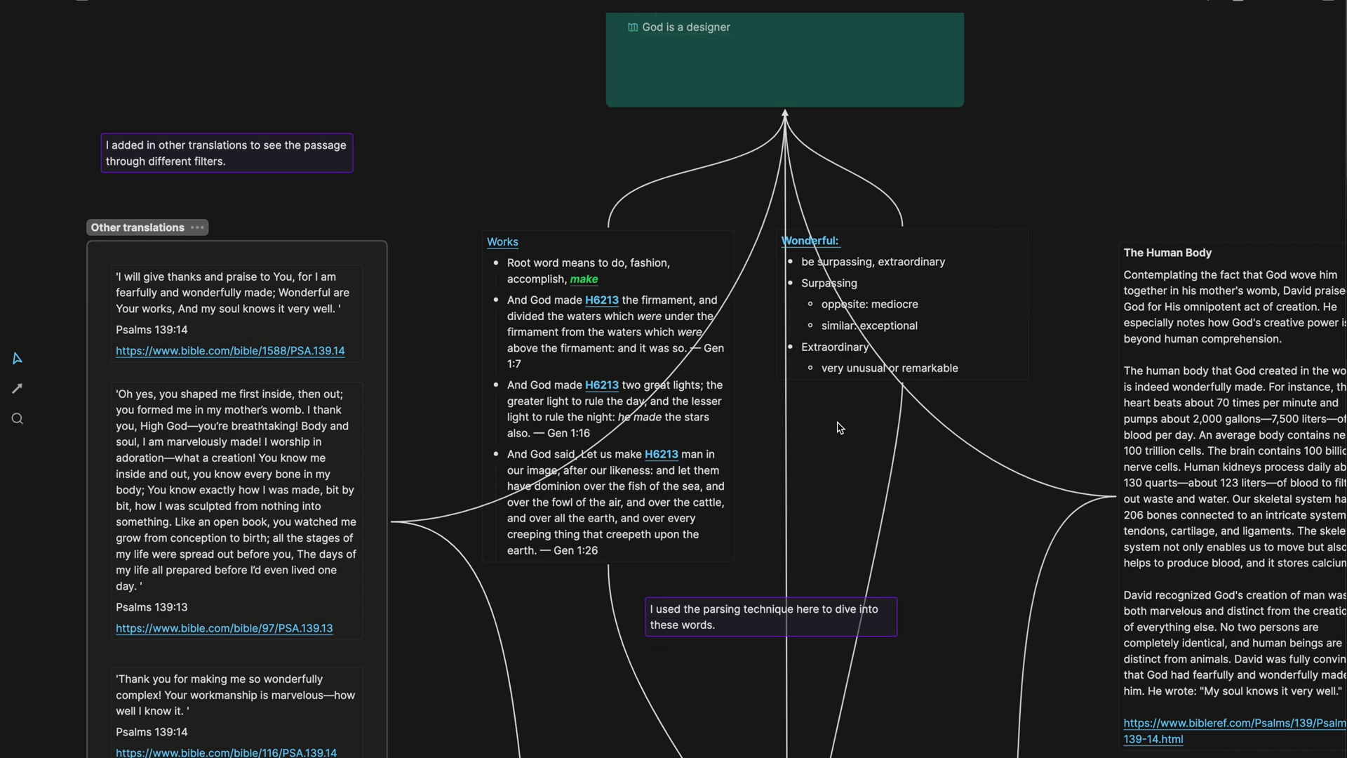
scroll(840, 426, left, 5)
drag(429, 209, 581, 470)
click(588, 235)
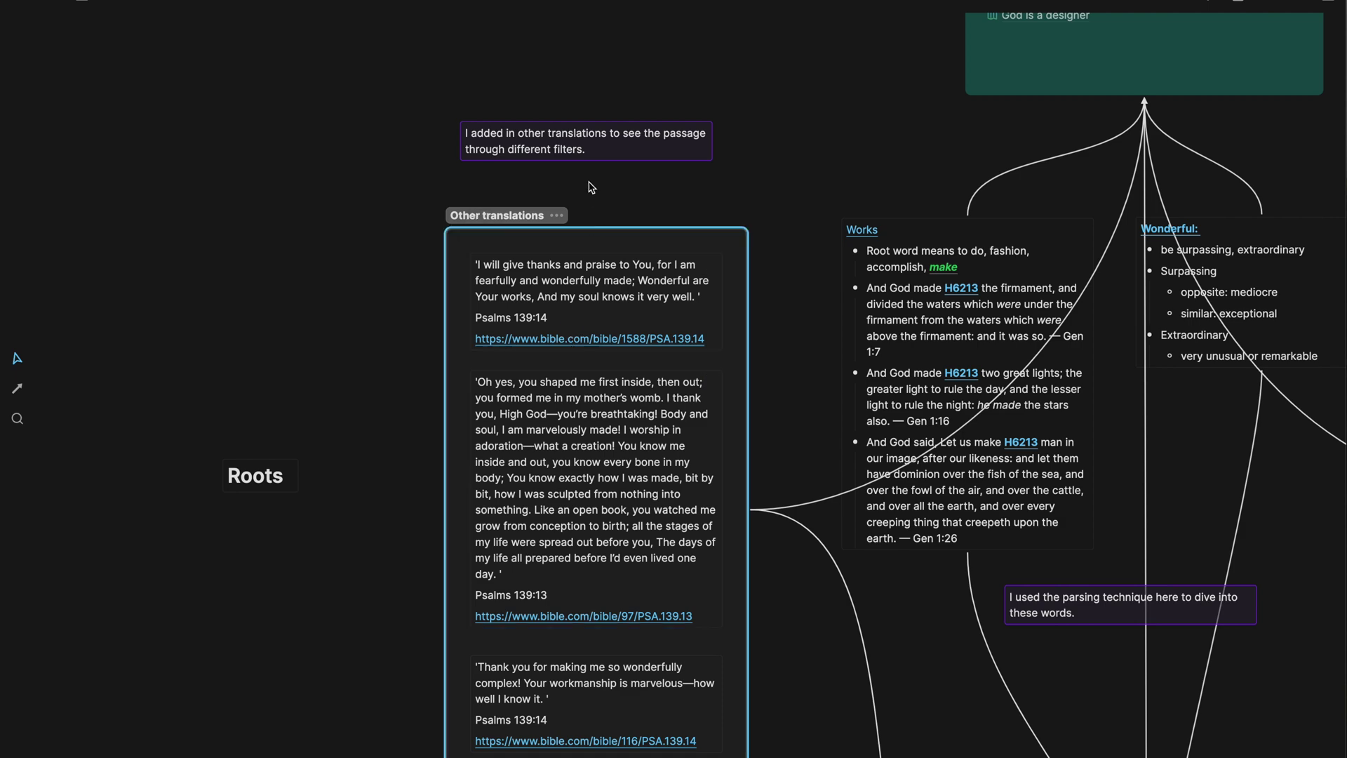
scroll(591, 181, up, 1)
scroll(592, 181, up, 1)
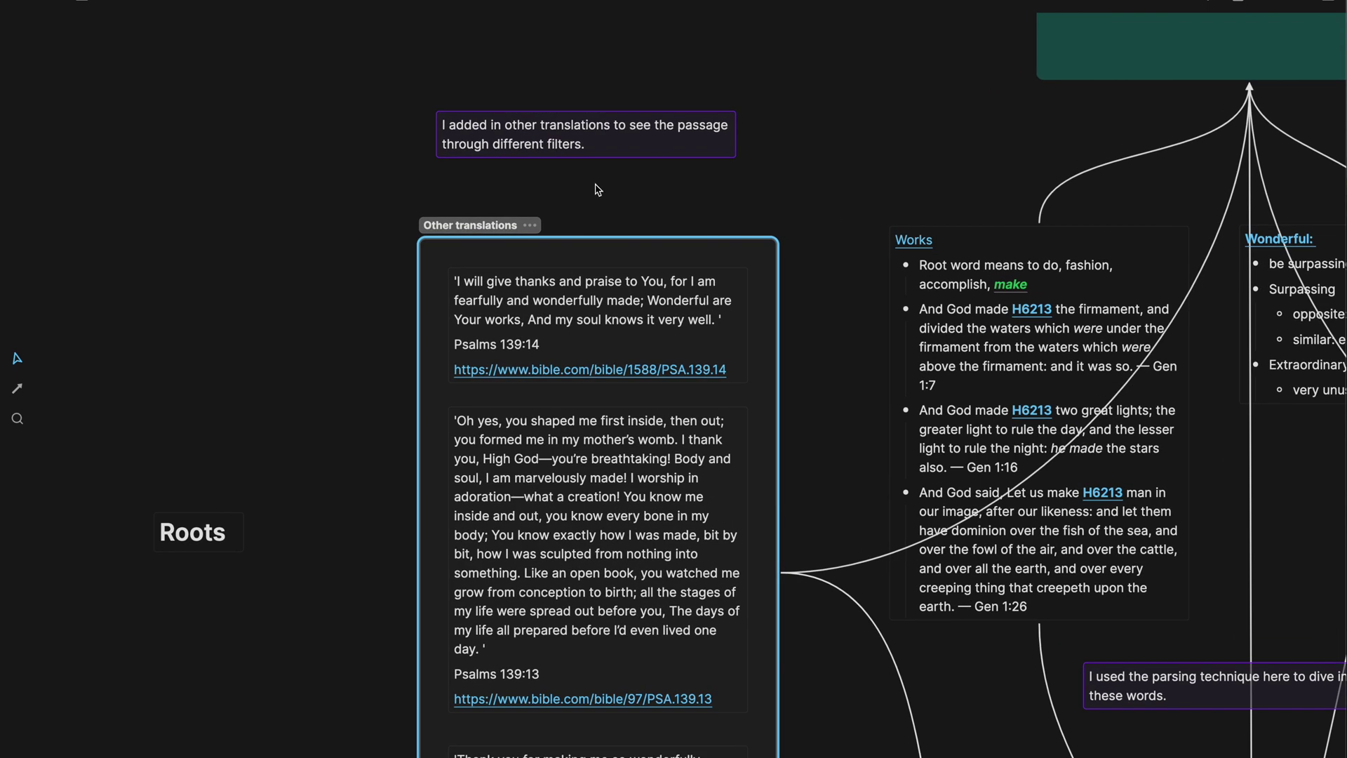
scroll(597, 189, down, 2)
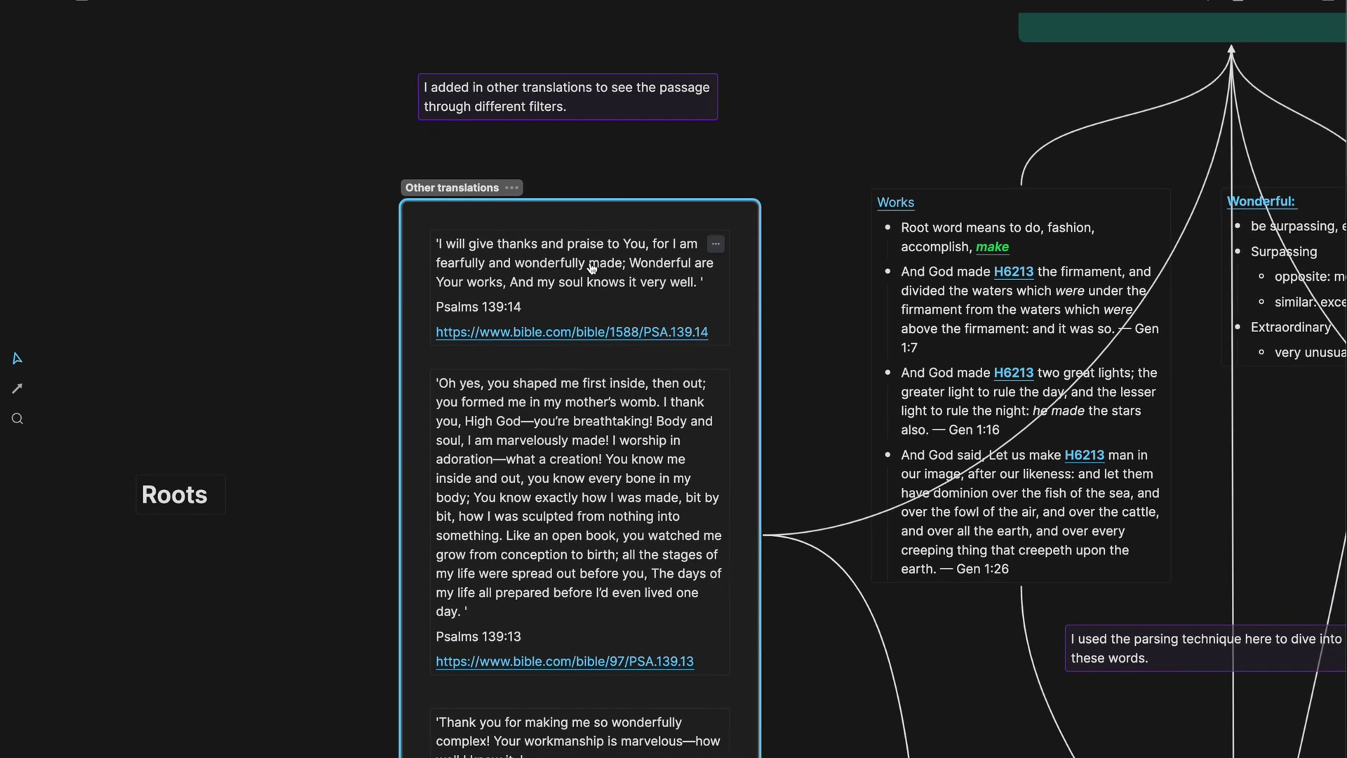
click(807, 426)
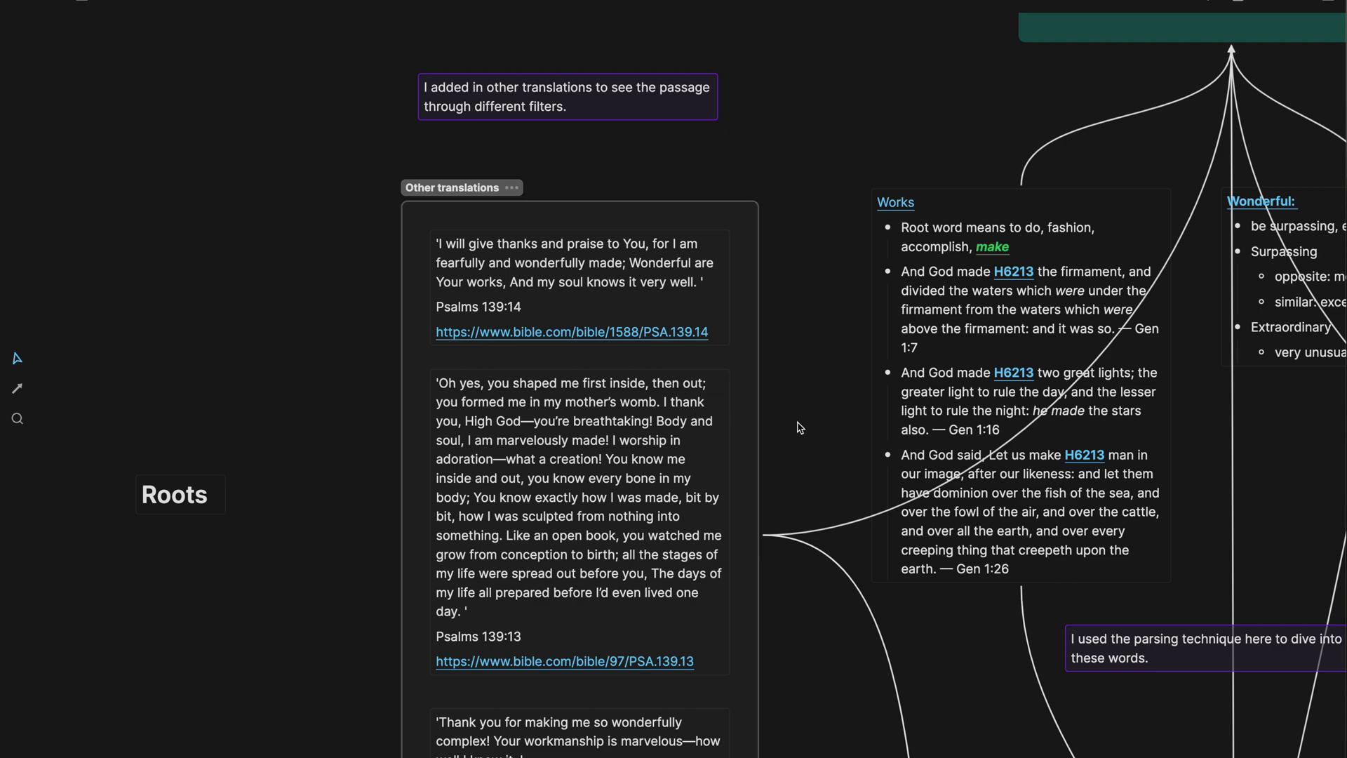
scroll(772, 405, down, 2)
scroll(772, 405, down, 7)
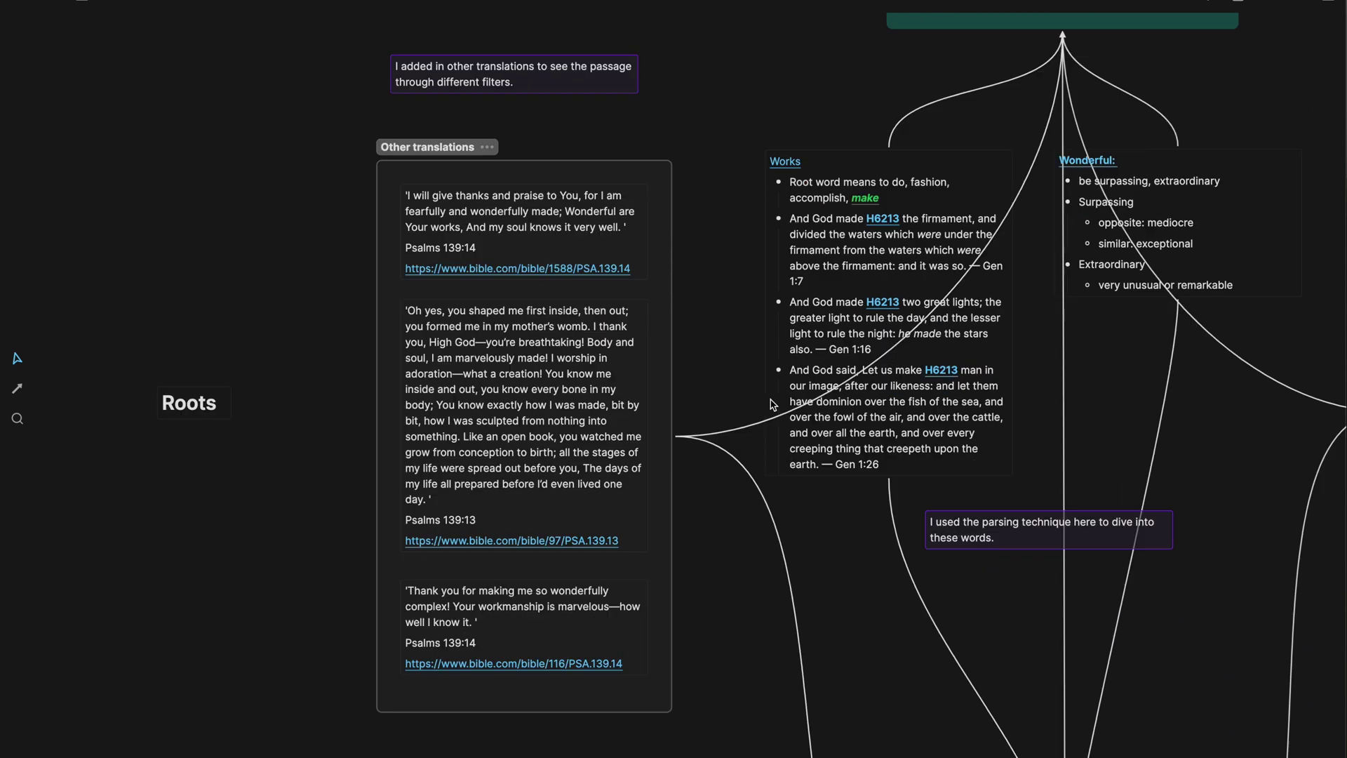
click(779, 503)
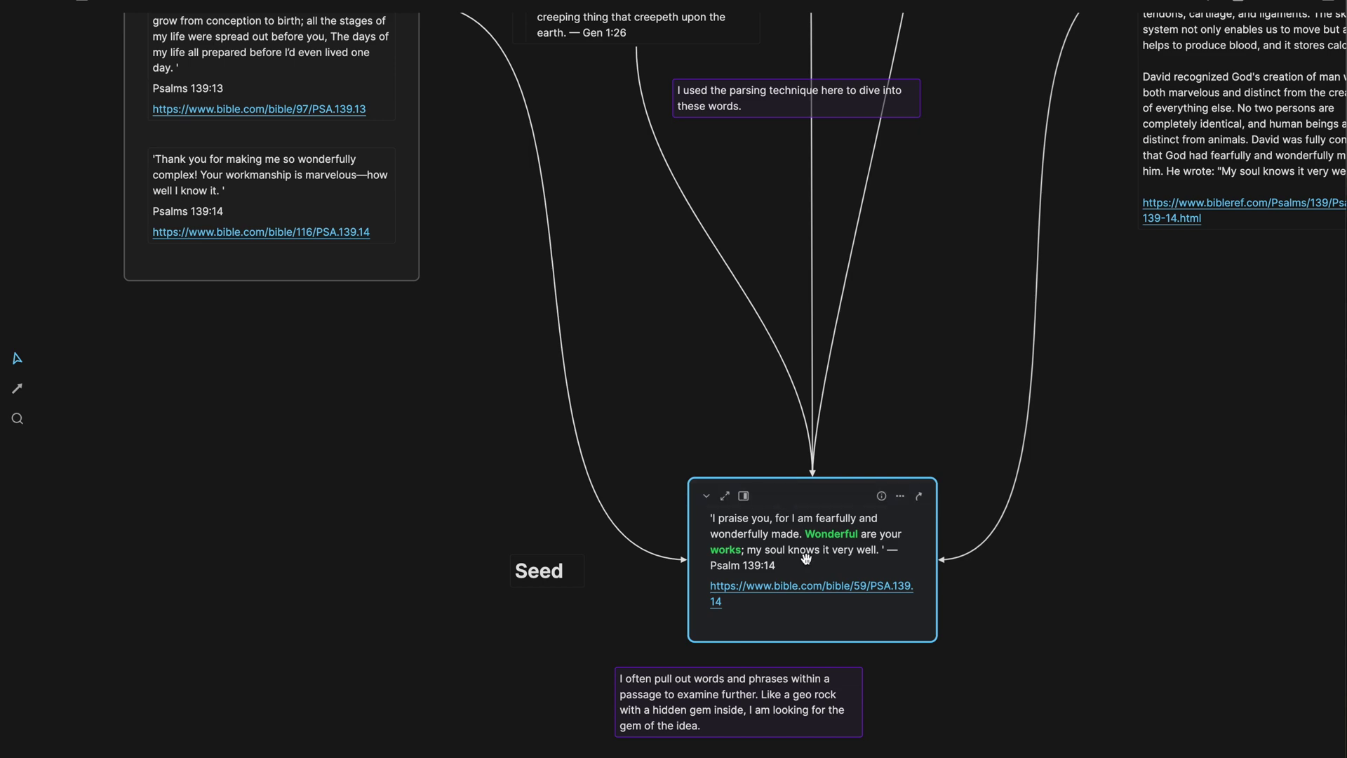
scroll(806, 559, up, 8)
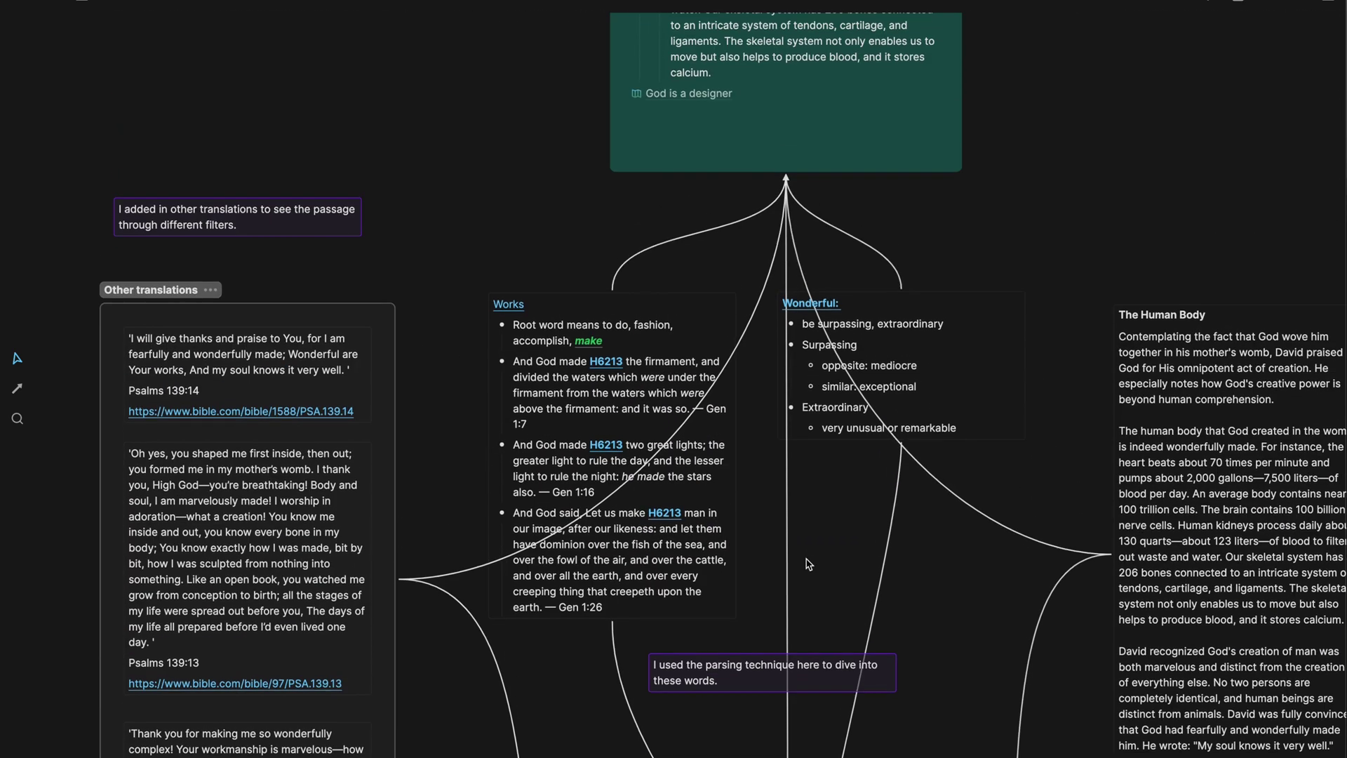
scroll(809, 564, up, 1)
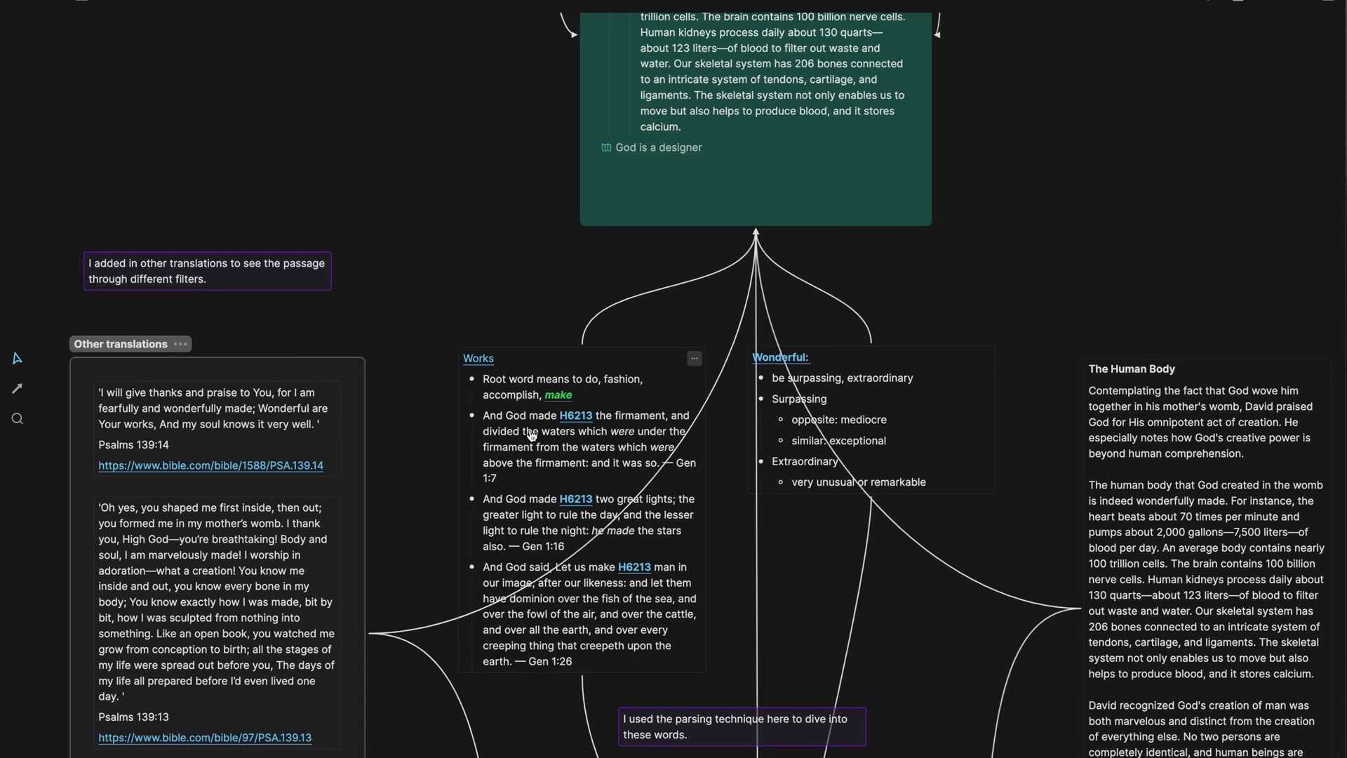
scroll(532, 436, right, 3)
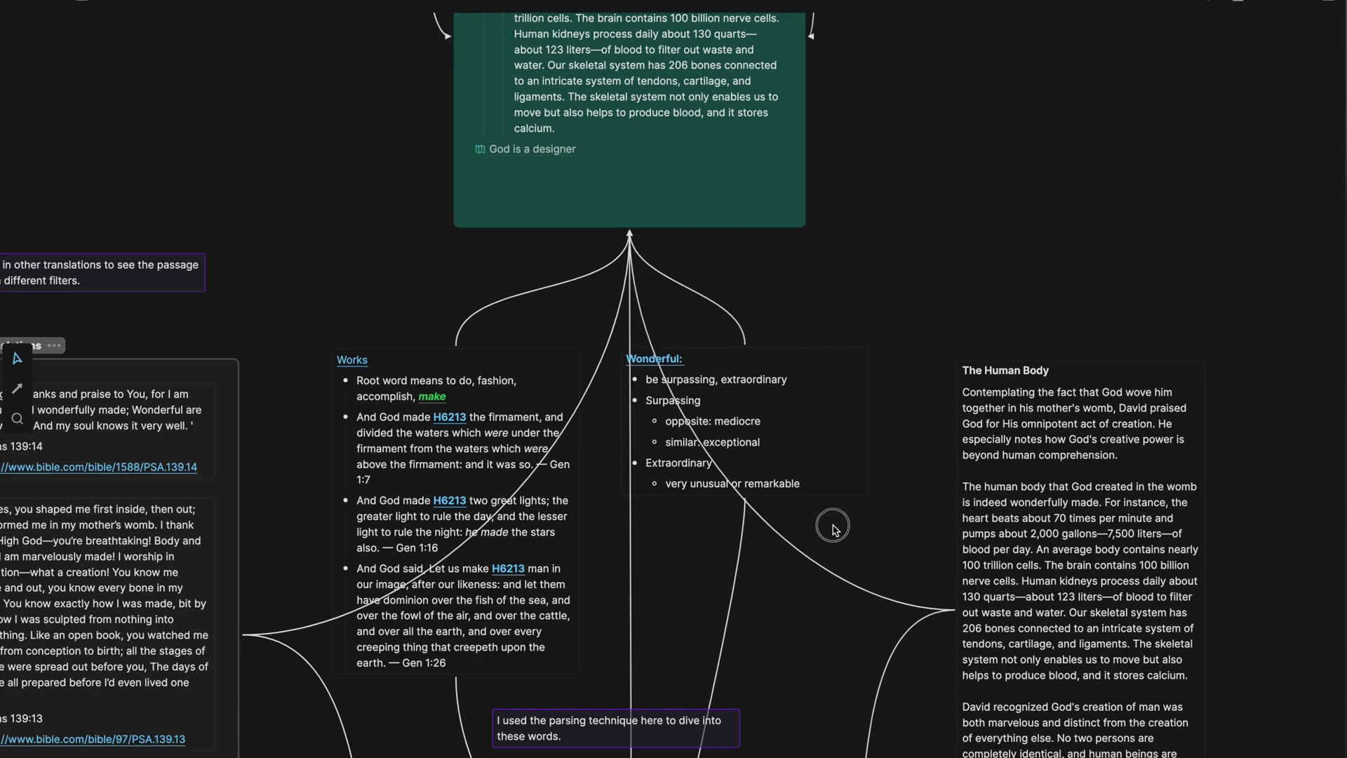
drag(833, 528, 500, 426)
scroll(572, 422, up, 1)
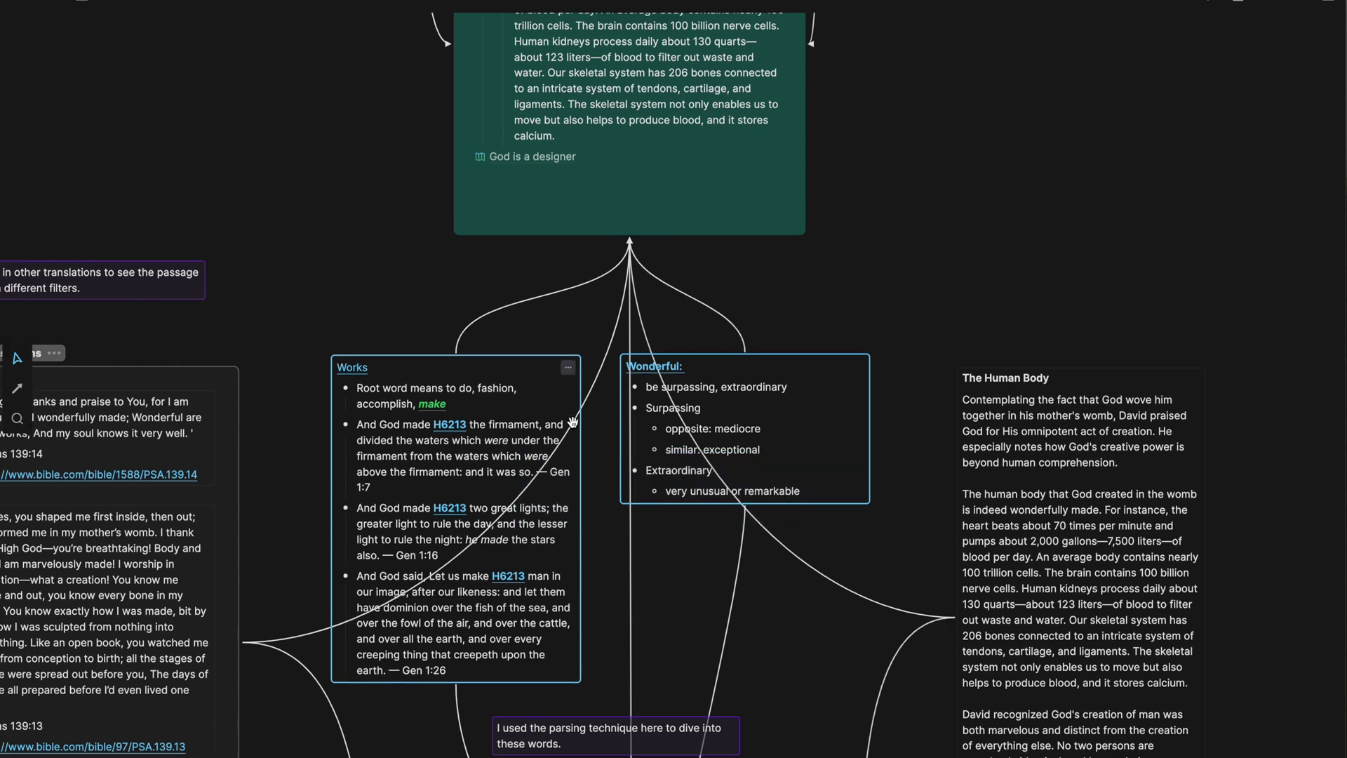
scroll(573, 422, up, 2)
Highlight the trunk card title 'What God makes is never mediocre, it's remarkable.'
click(990, 419)
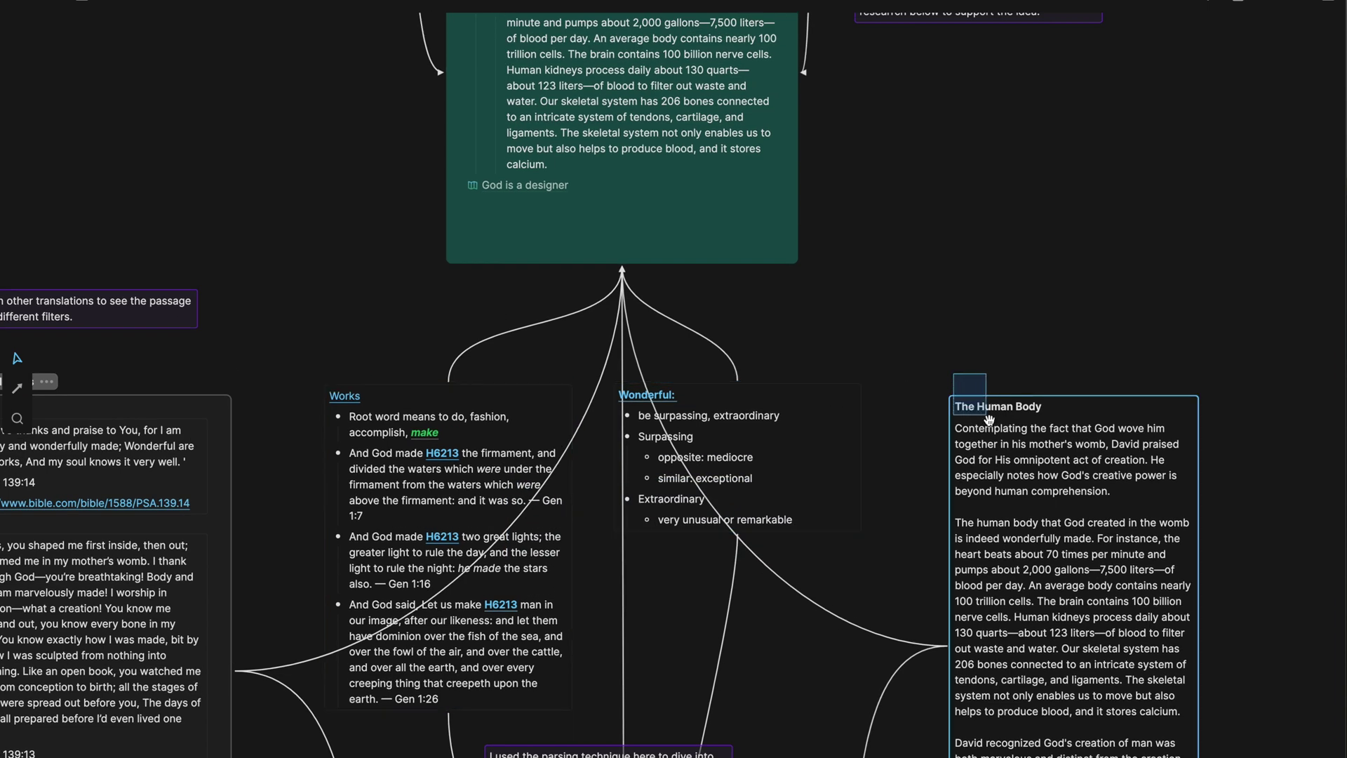
click(922, 386)
scroll(921, 387, up, 5)
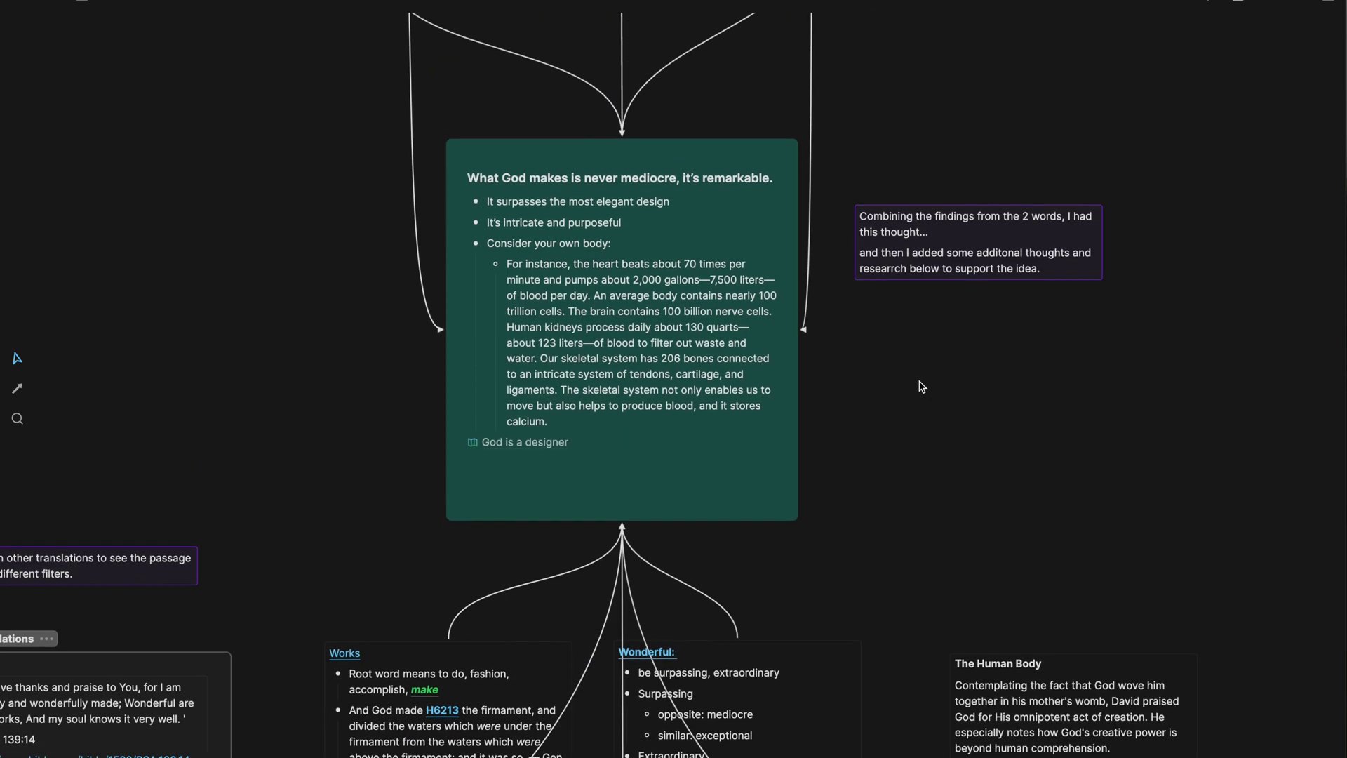
scroll(807, 317, up, 1)
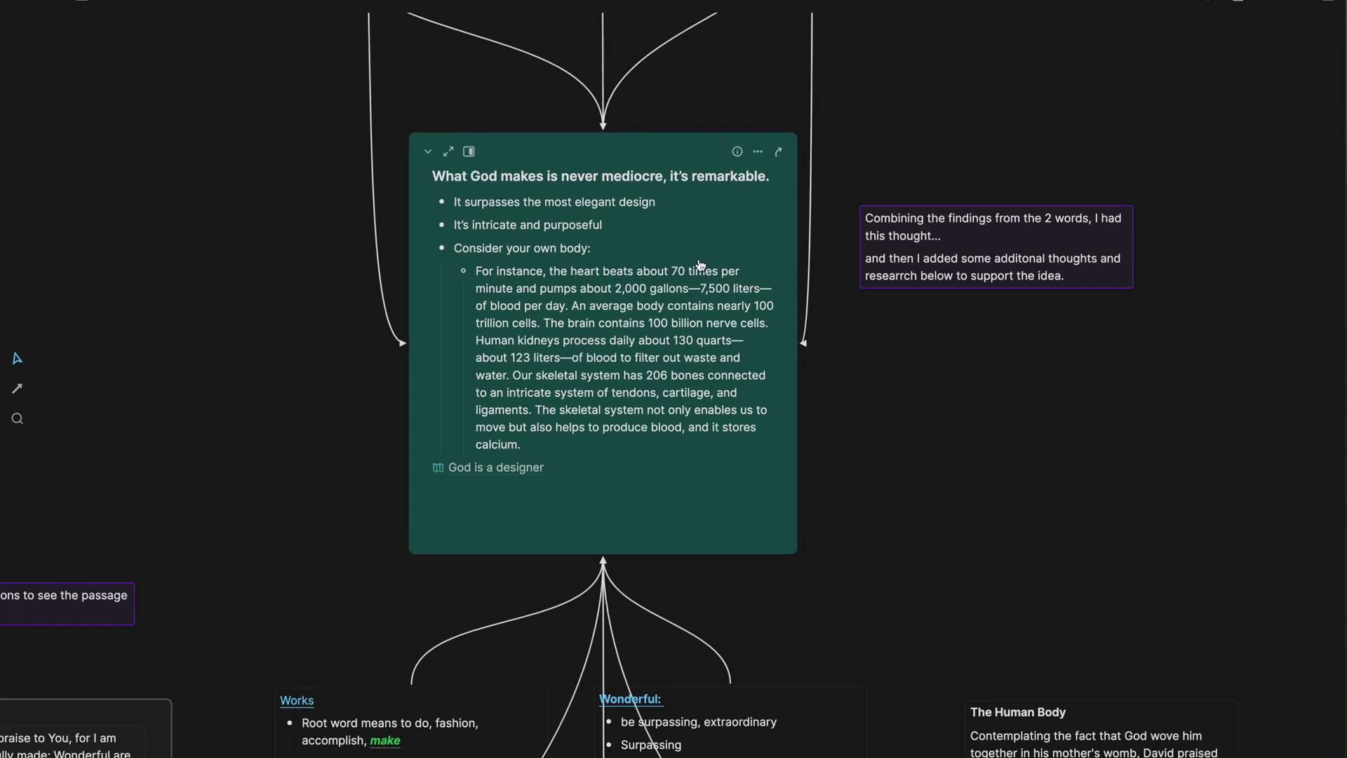
click(530, 188)
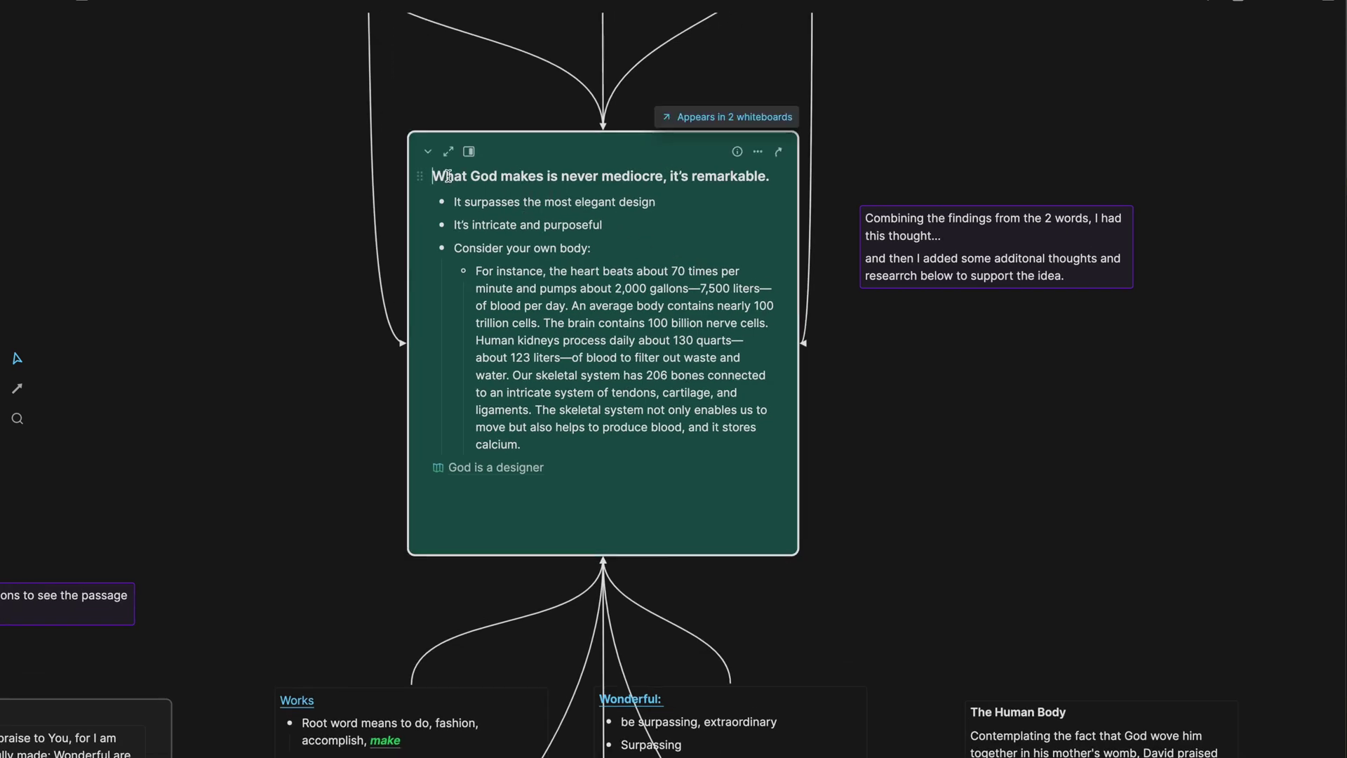
click(433, 174)
drag(433, 174, 781, 180)
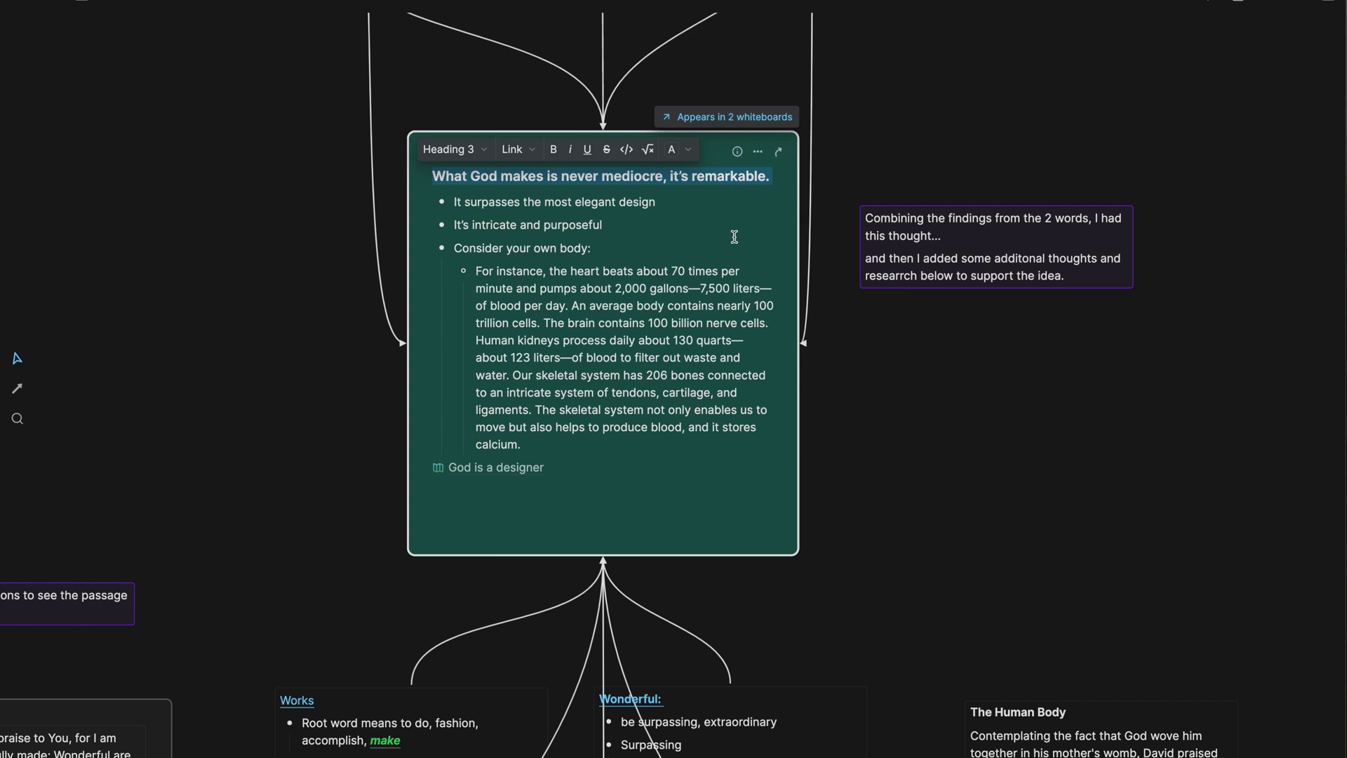
click(938, 349)
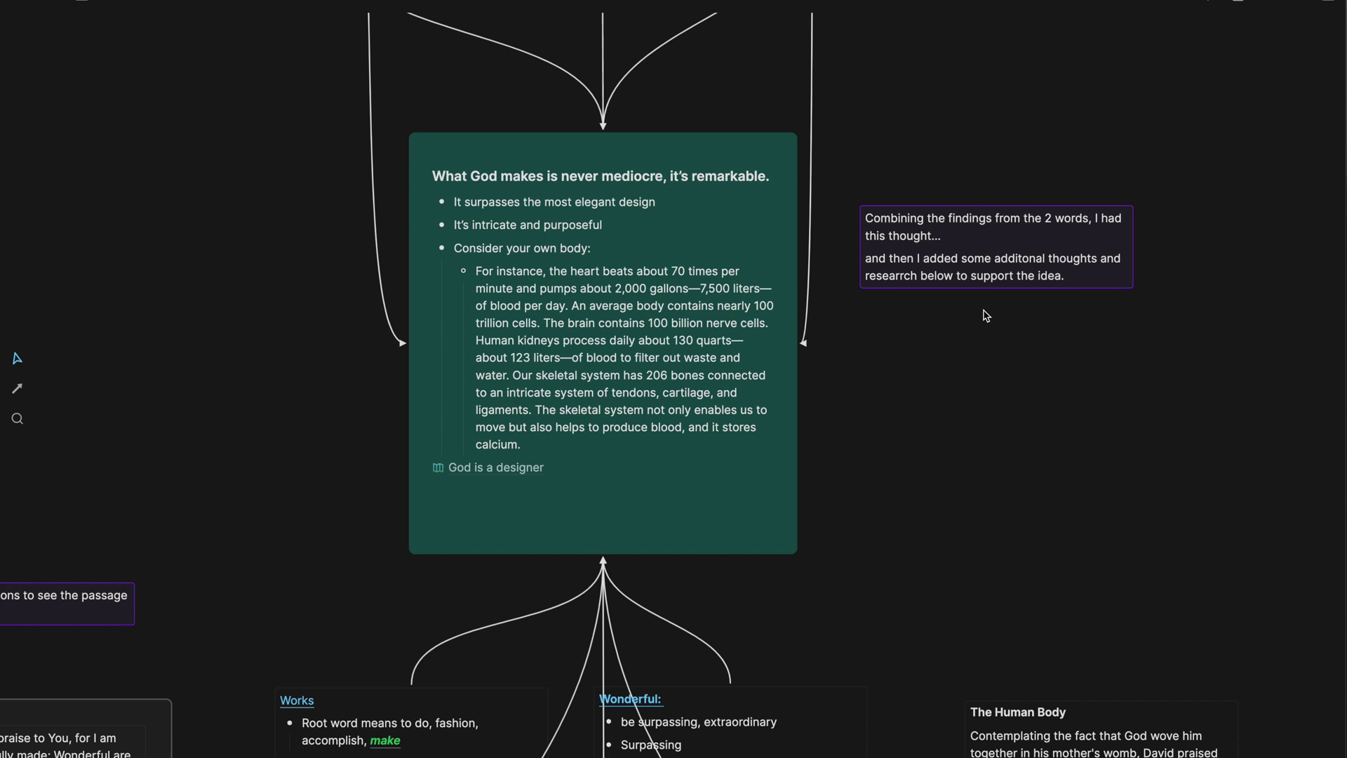
Review the purple explanatory note and the Wonderful card, then reselect the main idea card
click(908, 275)
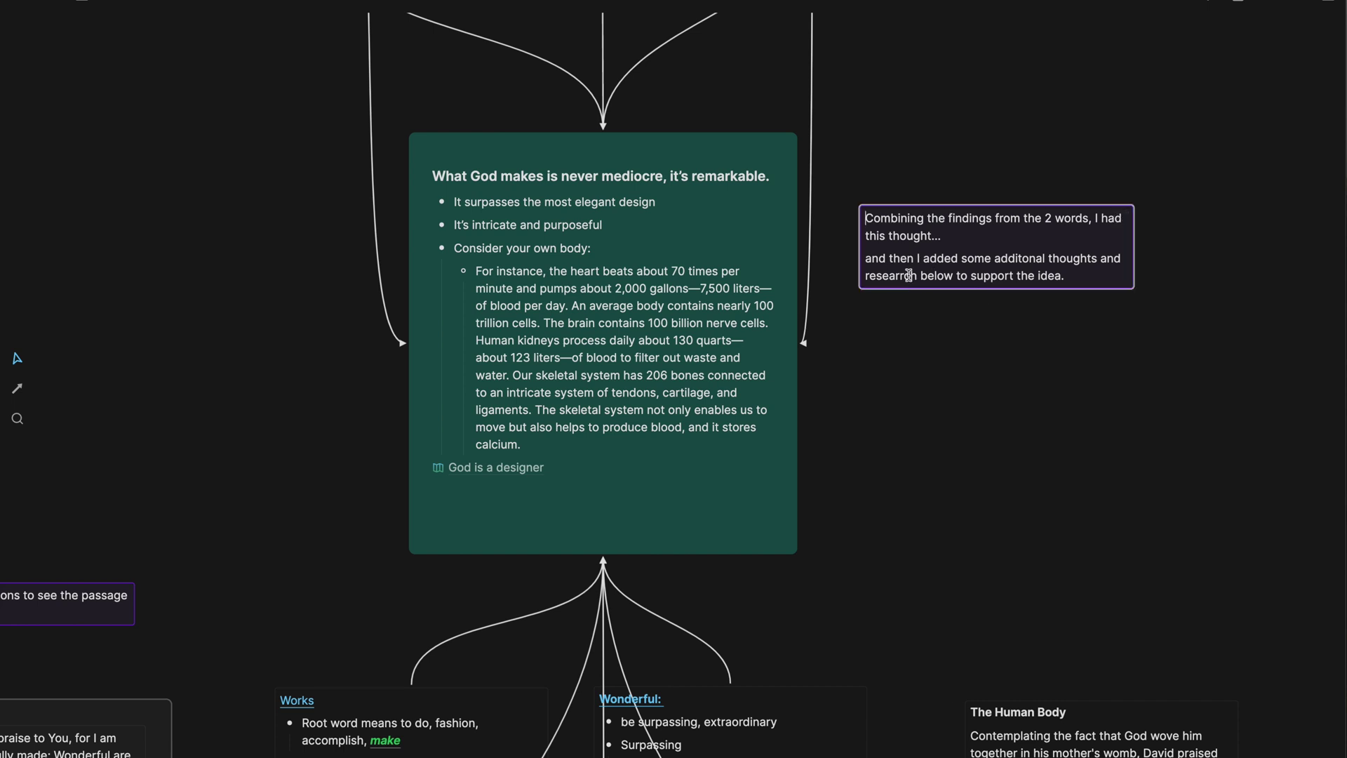
click(875, 379)
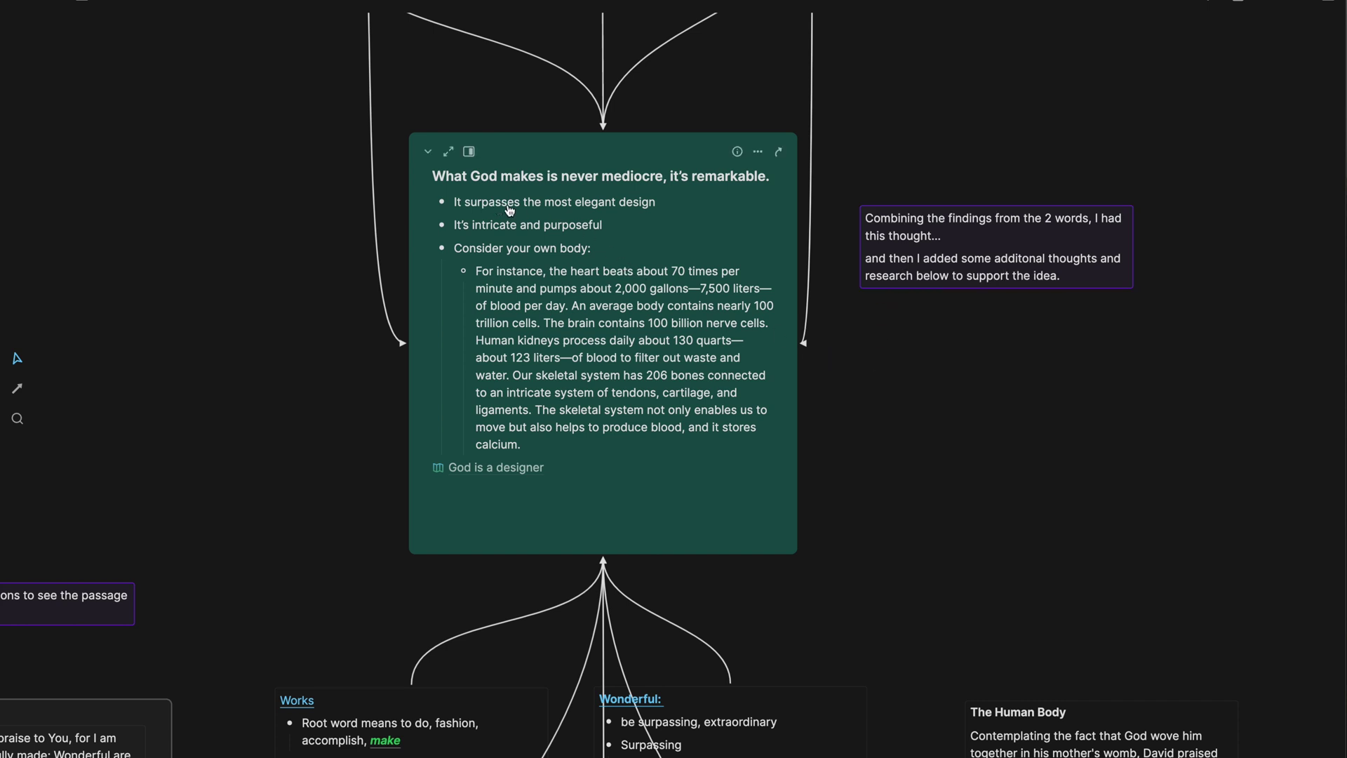
scroll(561, 252, down, 3)
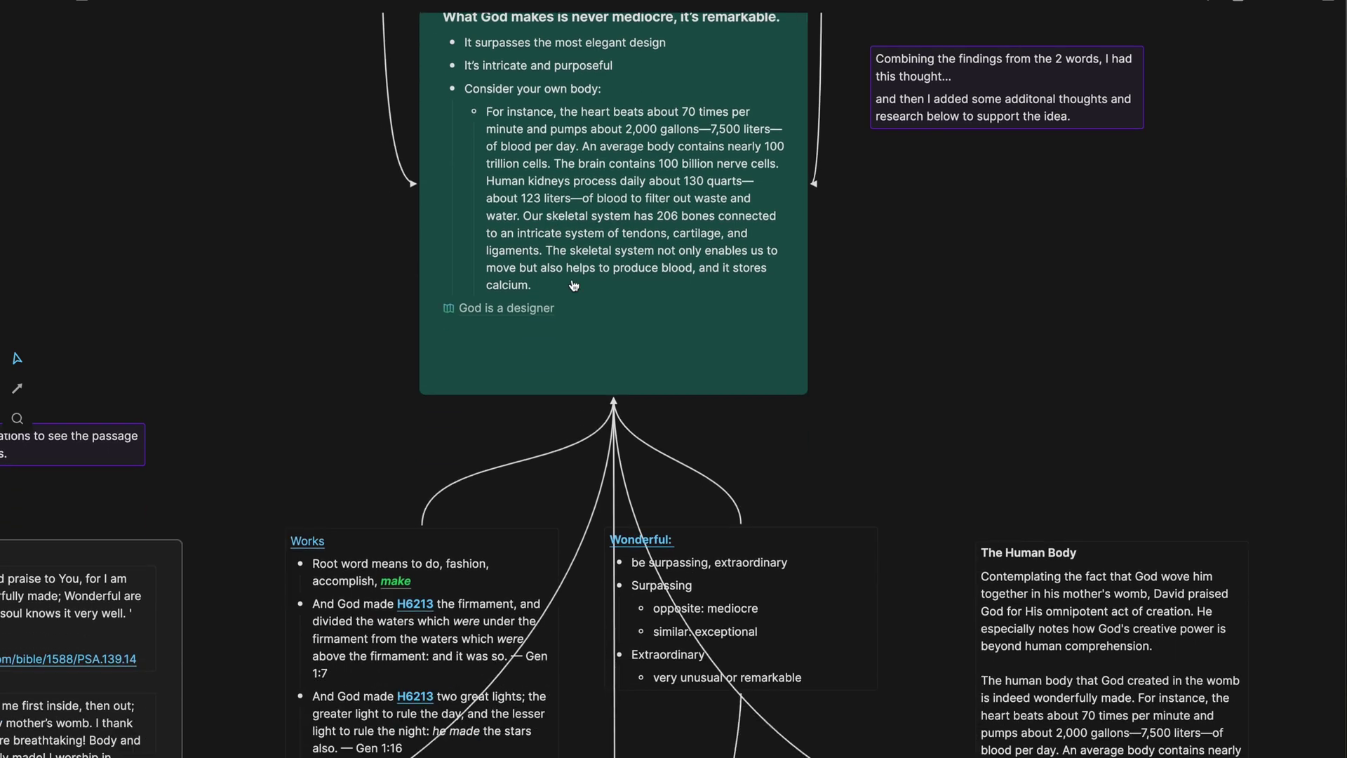
click(688, 549)
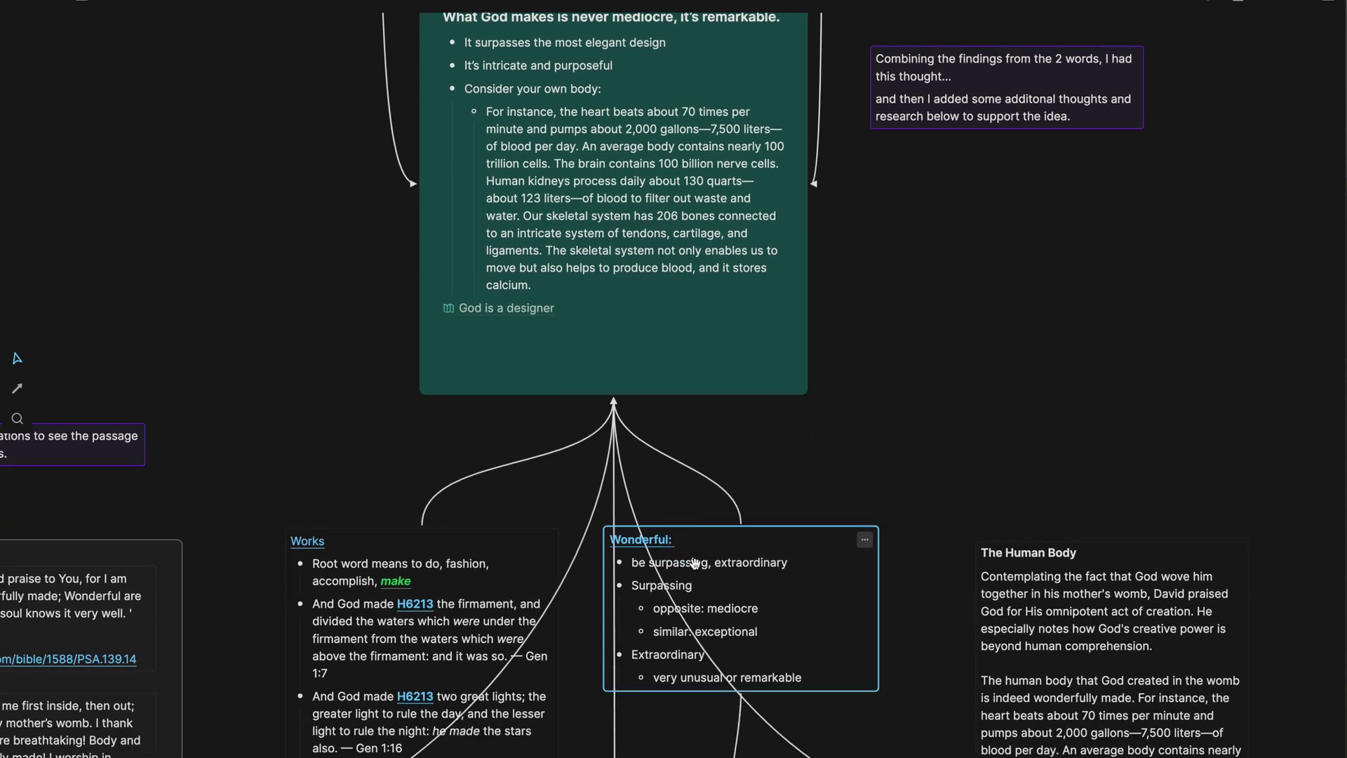
scroll(687, 530, up, 2)
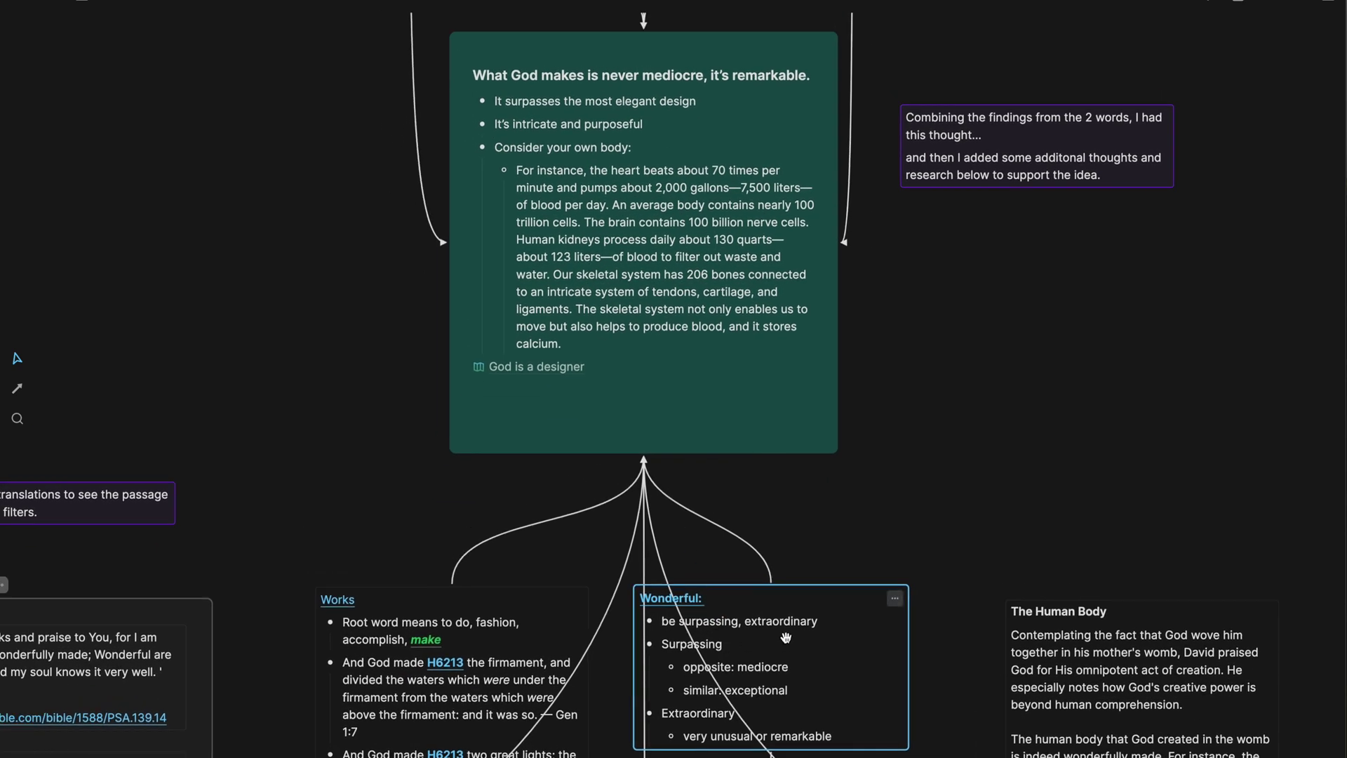
scroll(737, 527, up, 1)
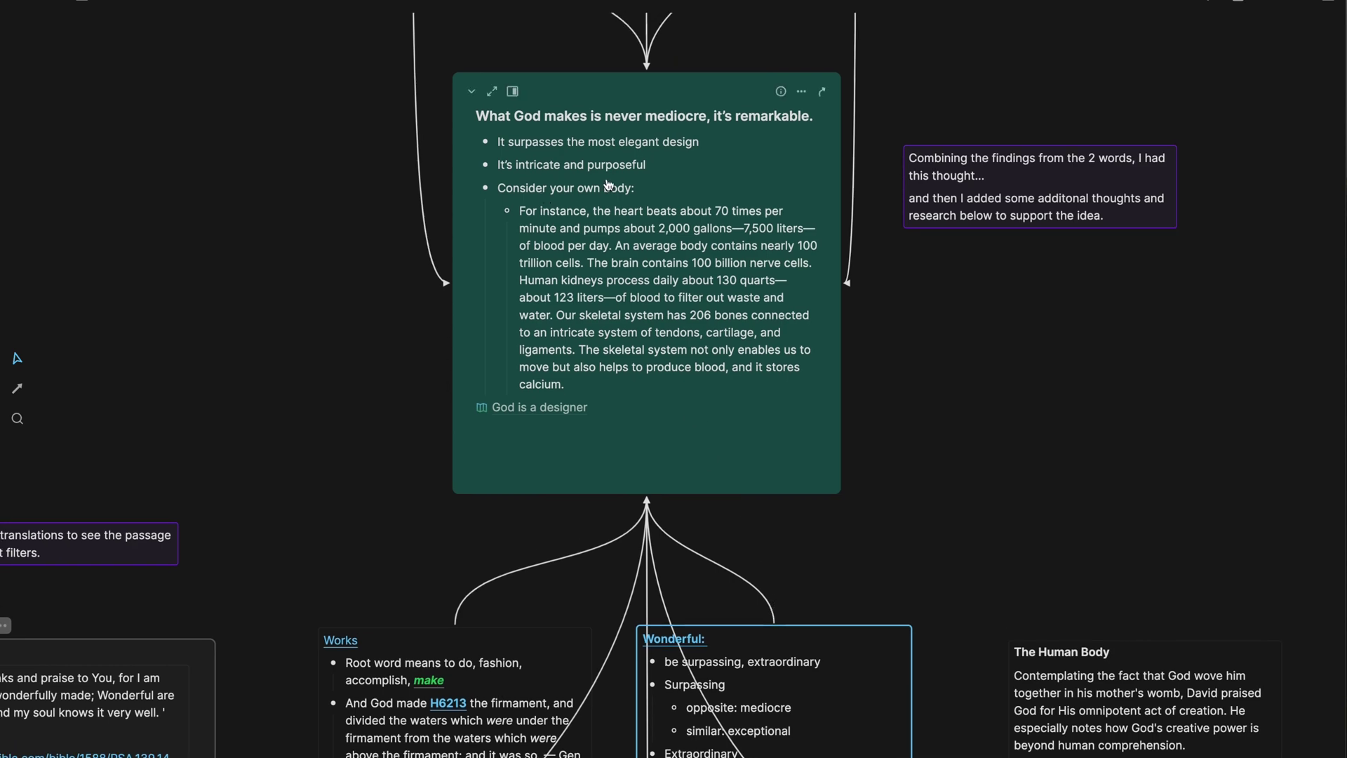
click(637, 284)
Pan back to the trunk card, select its heading text, then clear the selection
scroll(772, 386, down, 3)
scroll(772, 386, right, 2)
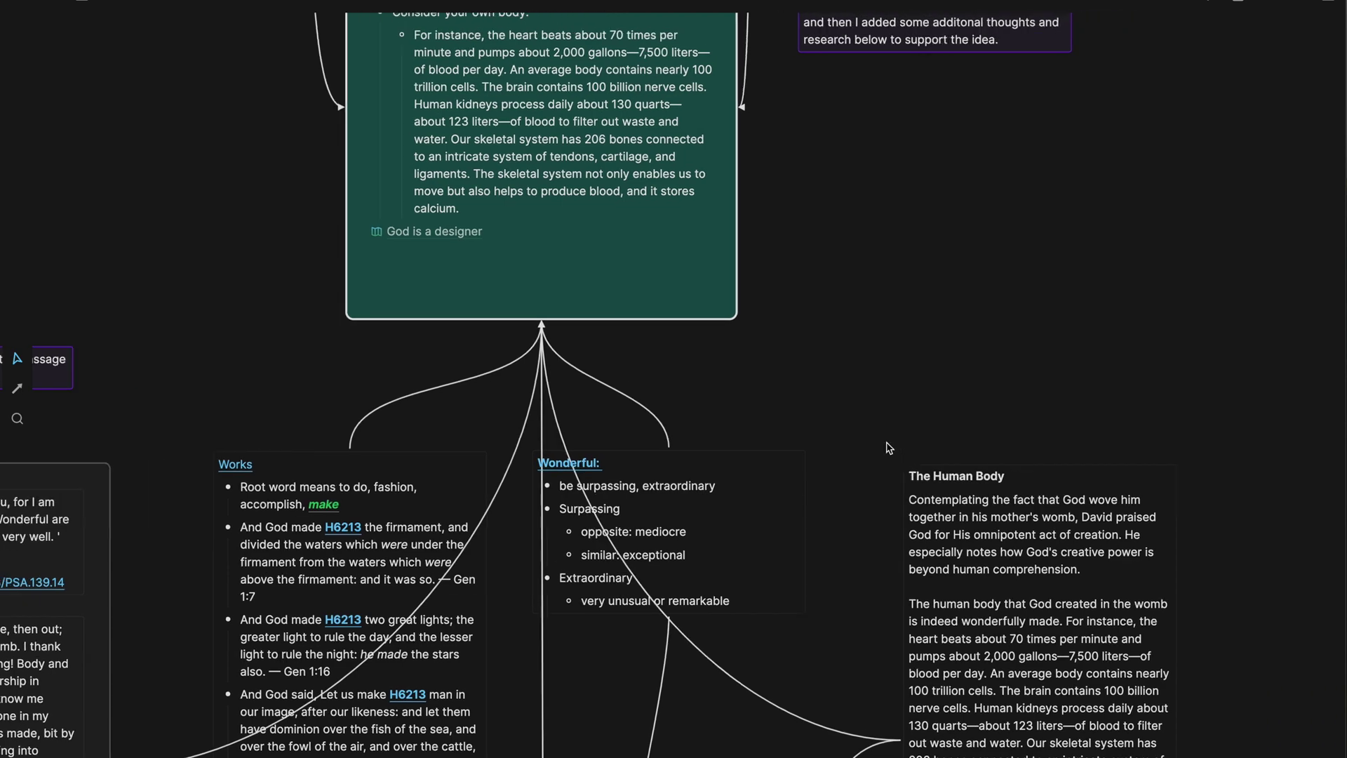
scroll(967, 528, down, 5)
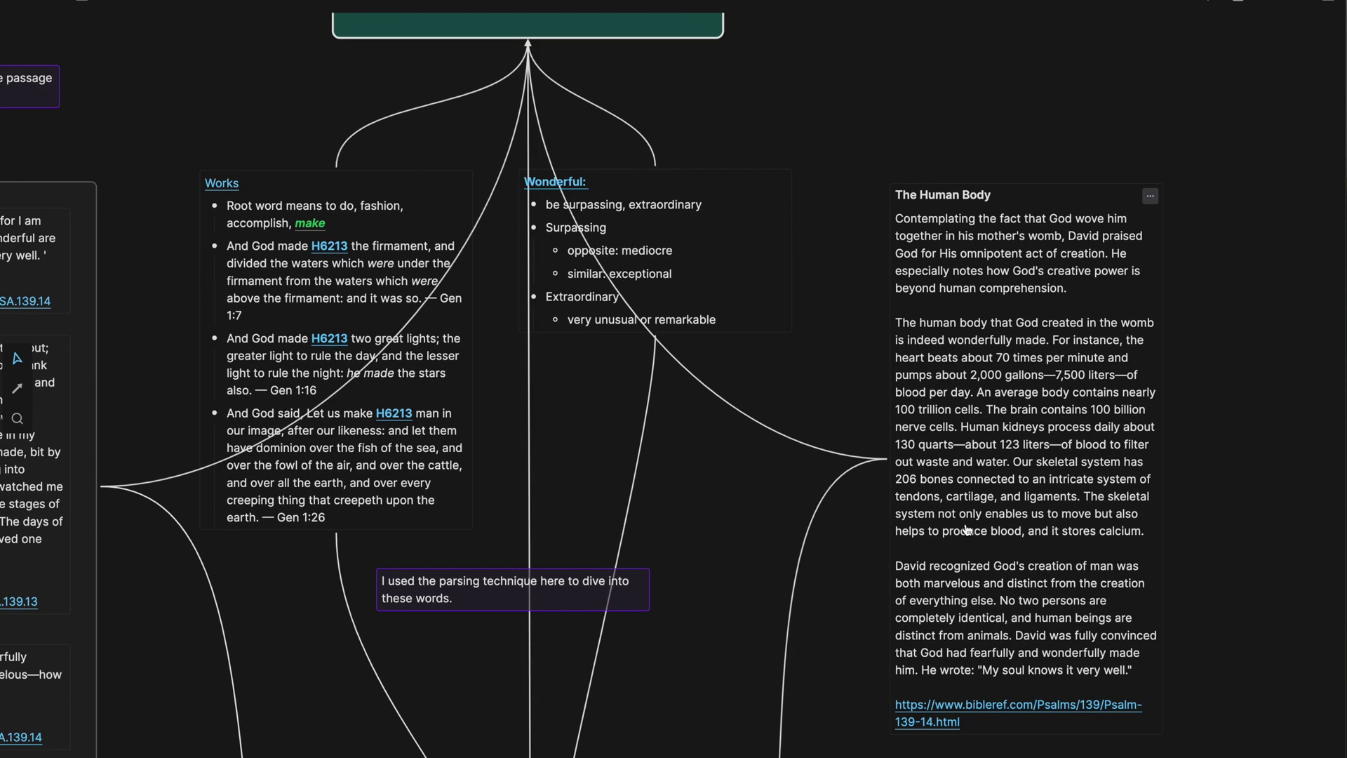
scroll(966, 527, up, 8)
scroll(966, 528, left, 1)
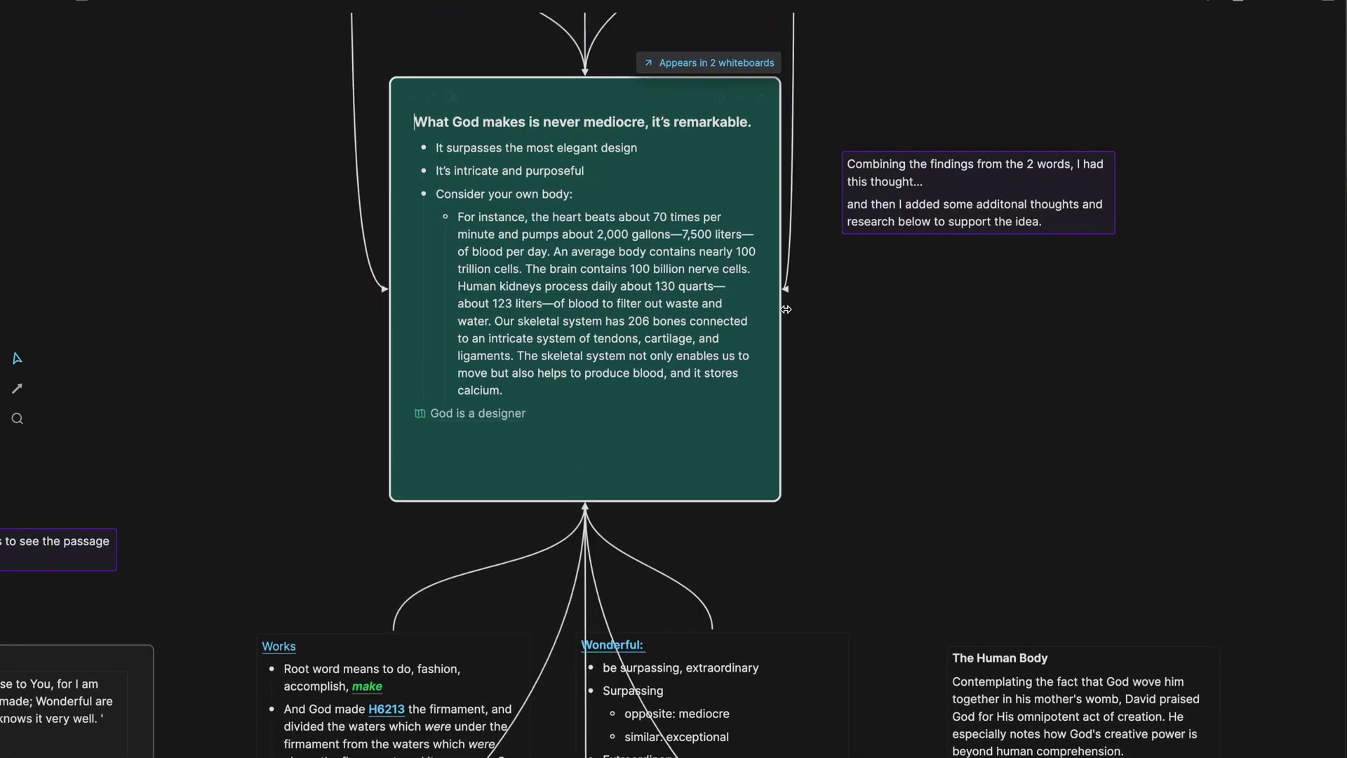
scroll(786, 310, up, 1)
scroll(786, 310, left, 1)
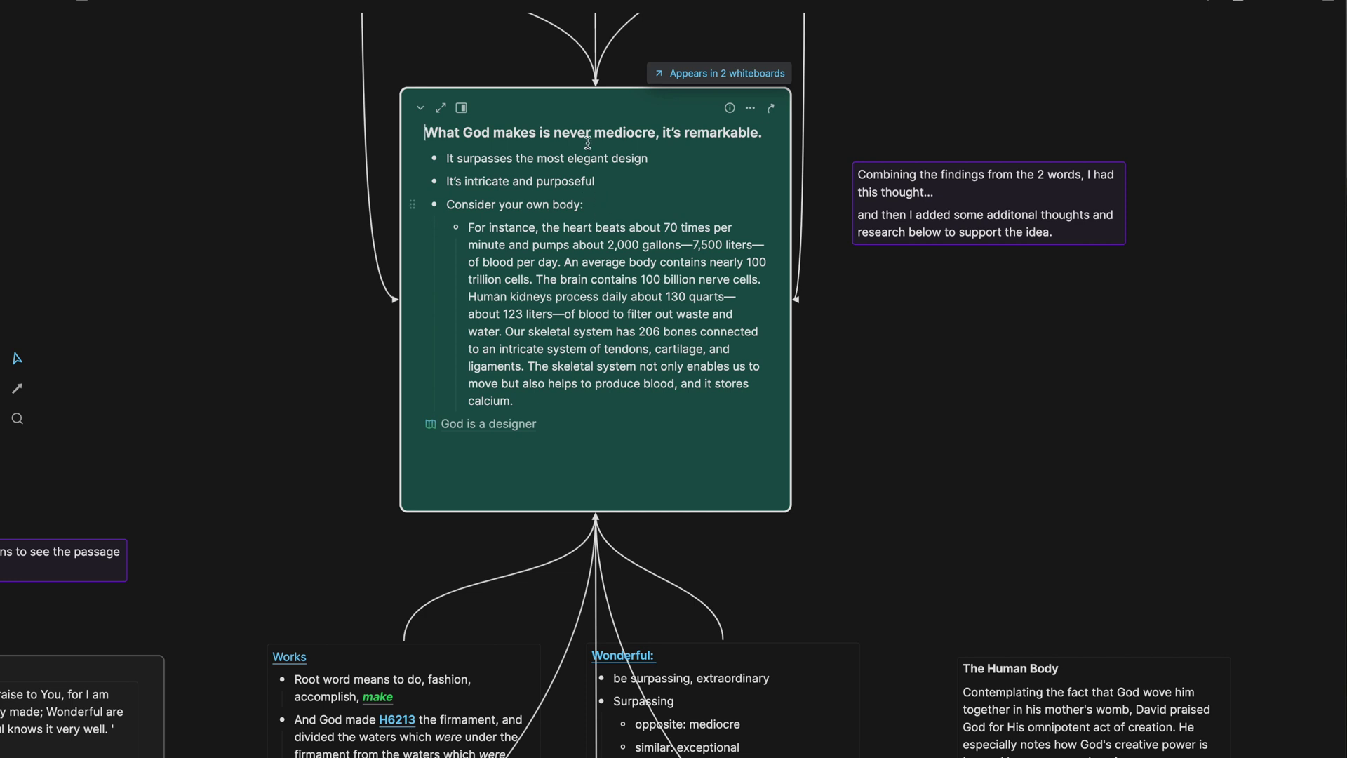
drag(427, 132, 762, 143)
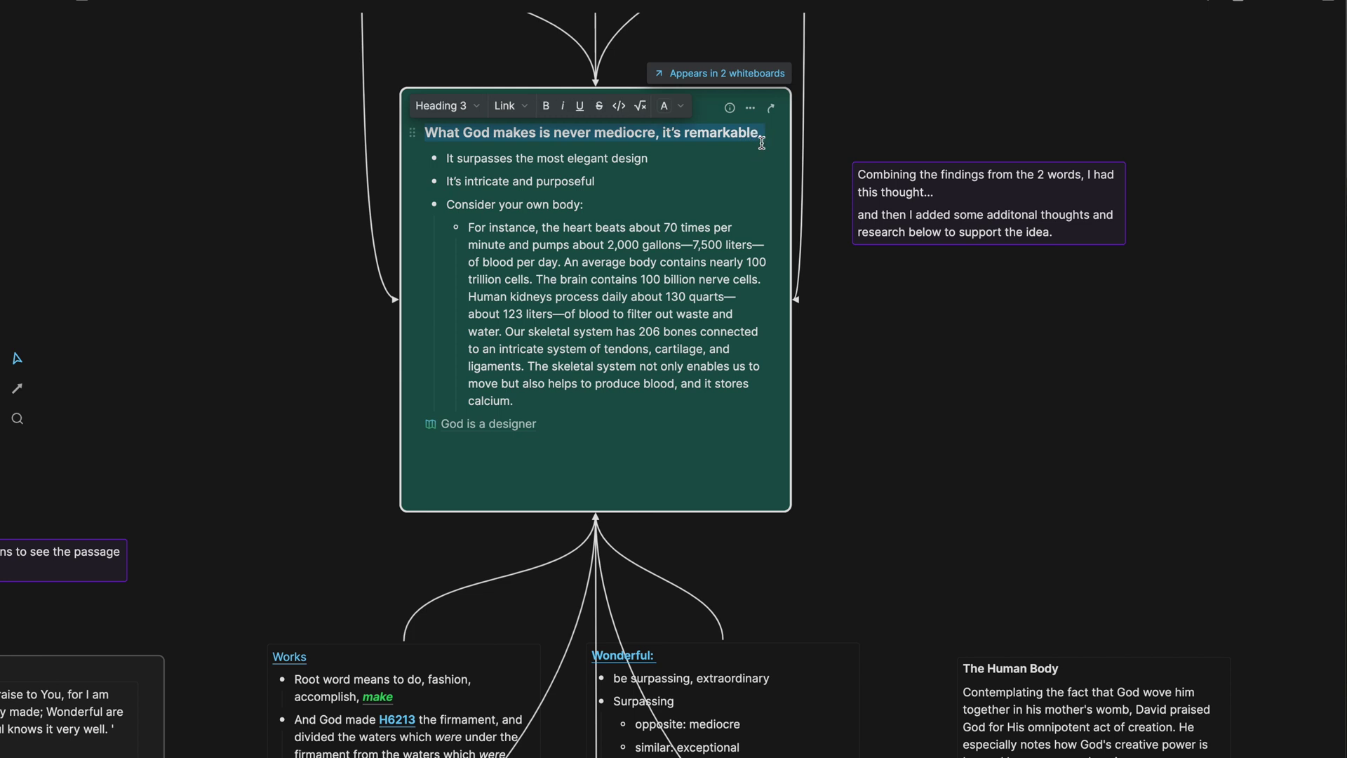
scroll(762, 143, up, 2)
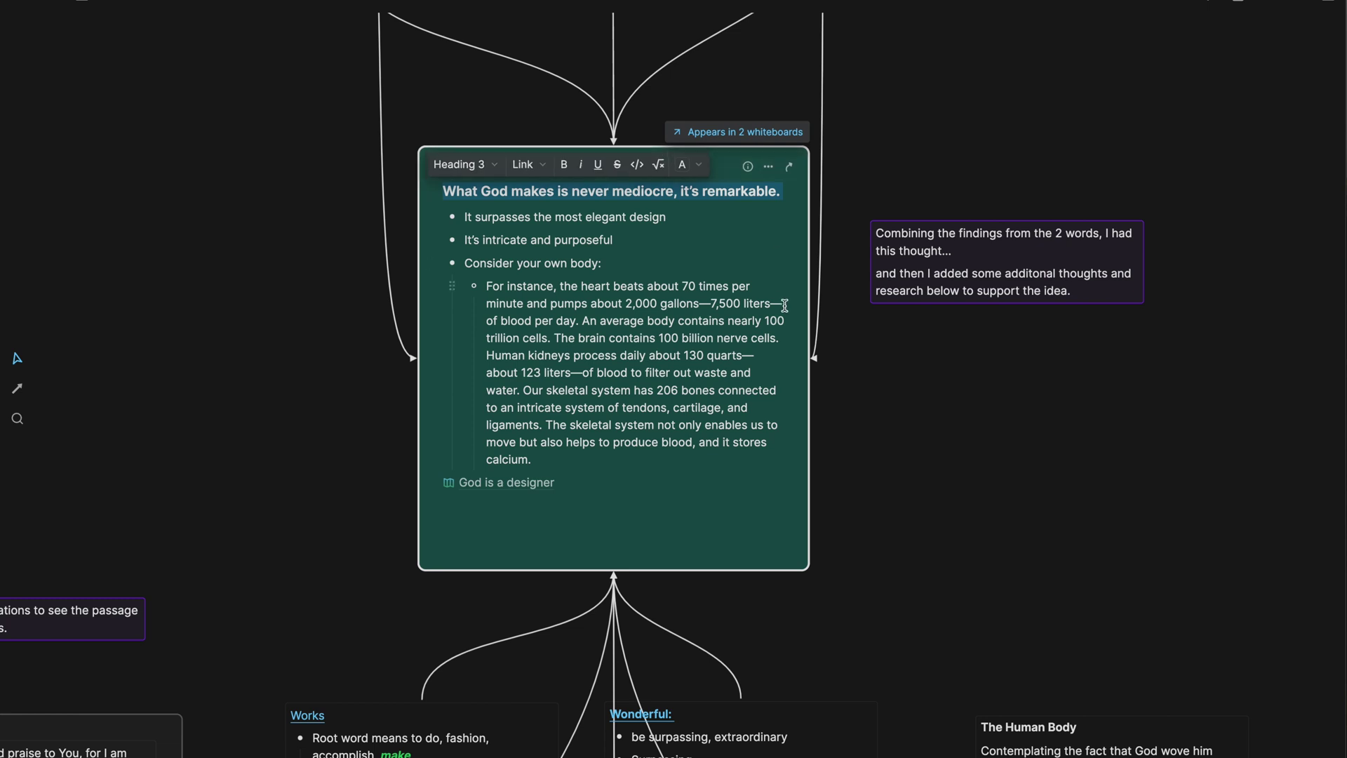
click(842, 361)
scroll(842, 361, up, 2)
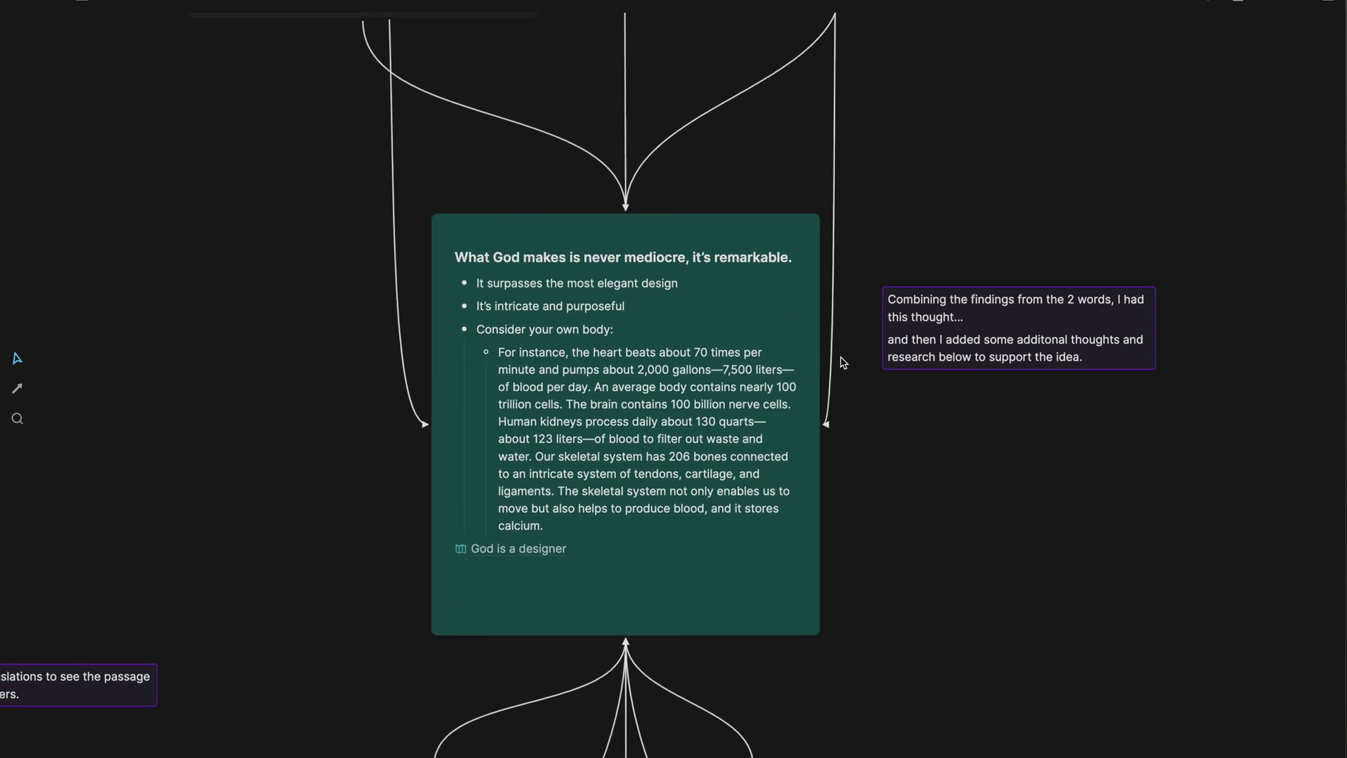
Pan up to the branch cards and open the purple God-is-a-designer note for editing
scroll(842, 363, up, 1)
scroll(831, 307, up, 3)
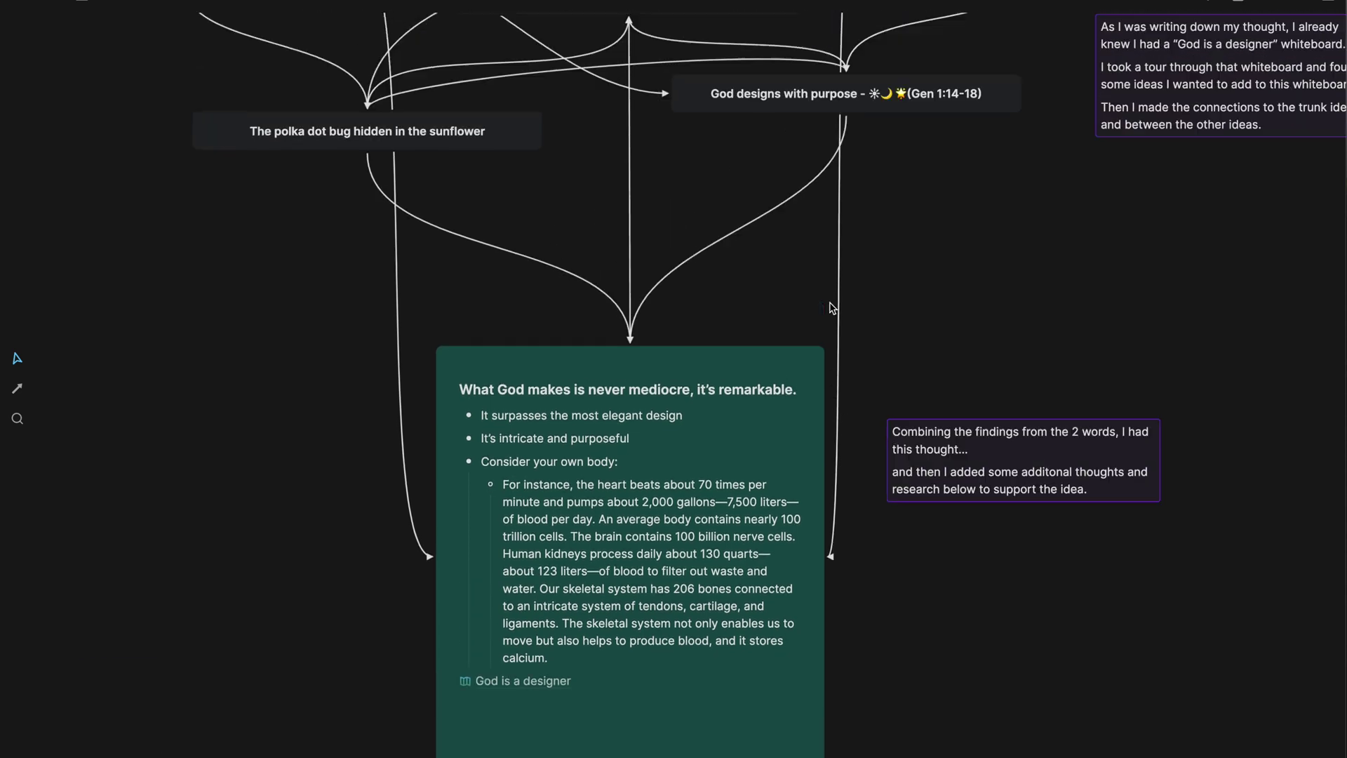
scroll(832, 308, down, 1)
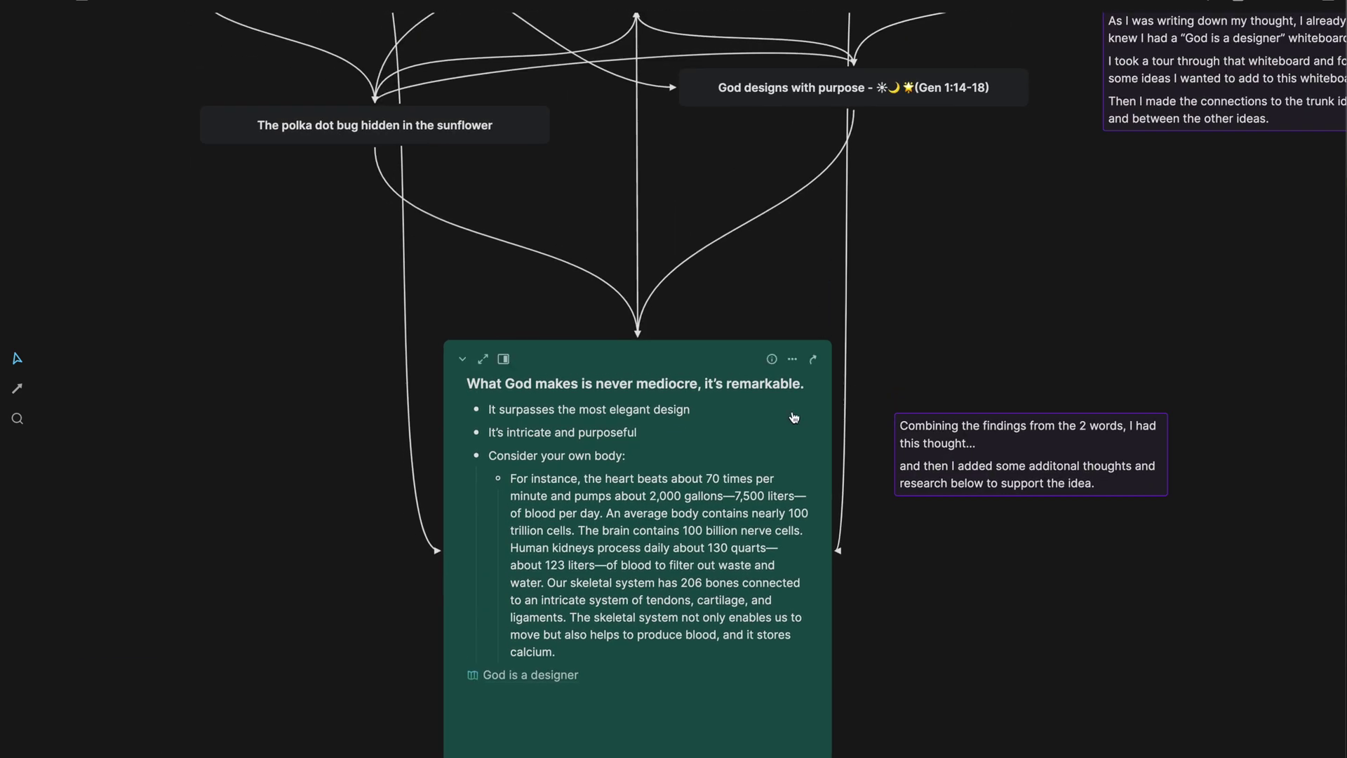
scroll(794, 417, up, 3)
scroll(793, 418, right, 2)
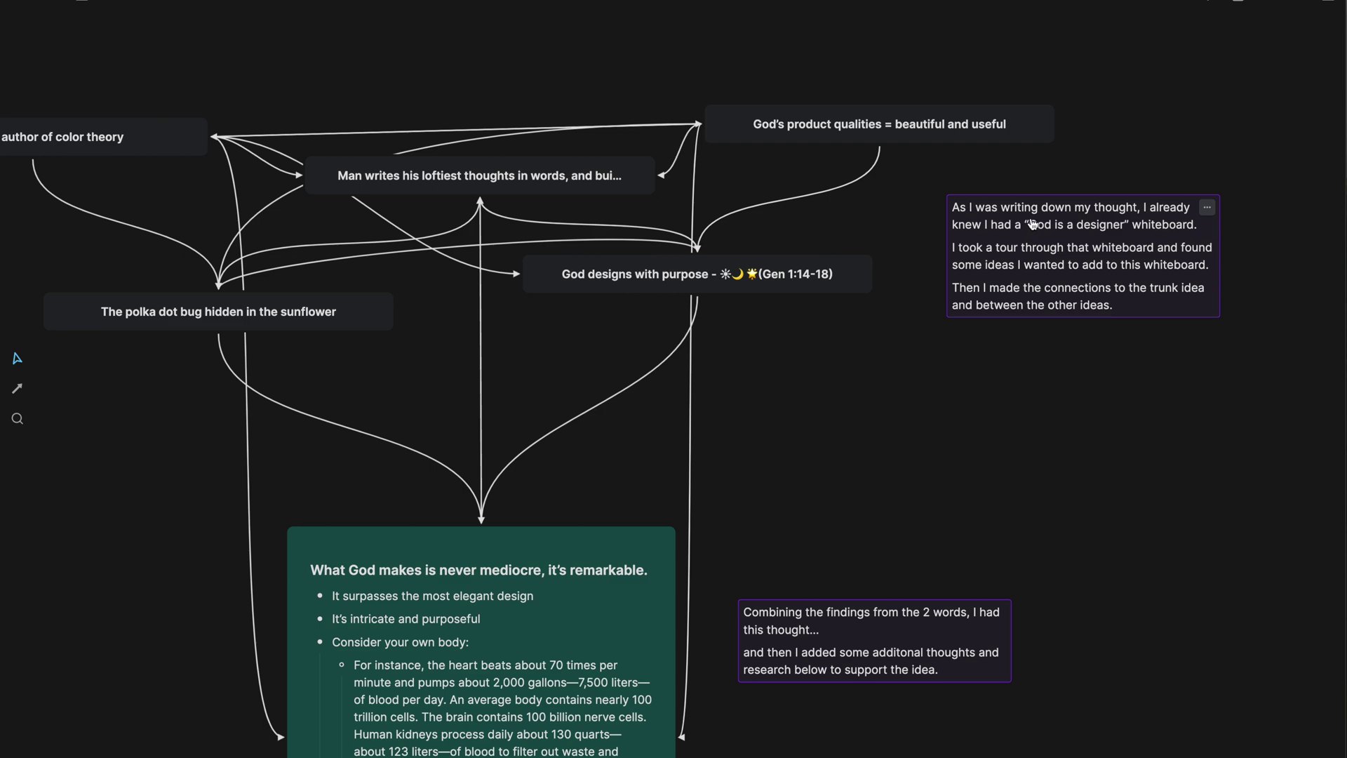
click(1035, 232)
scroll(1073, 264, up, 2)
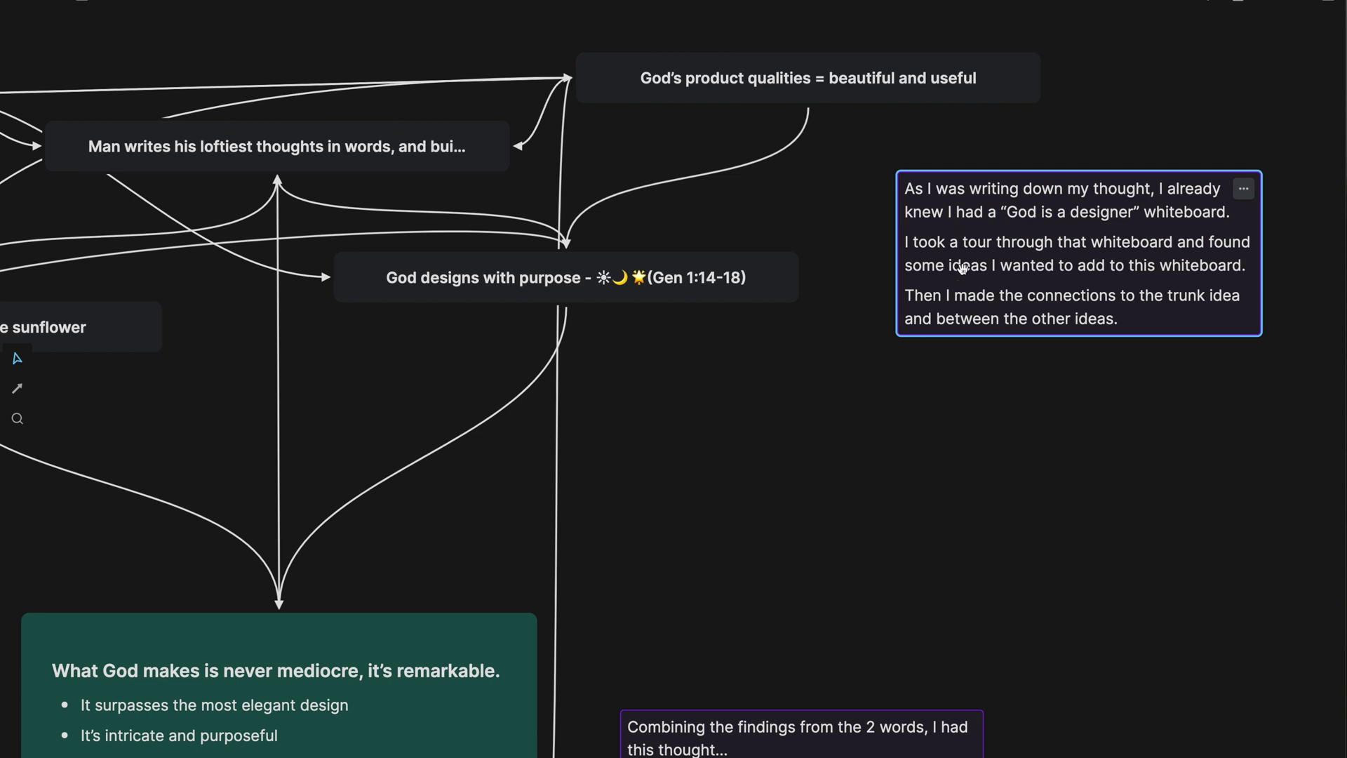
double_click(935, 254)
Pan left and marquee-select the 'God is the author of color theory' card
scroll(939, 342, down, 1)
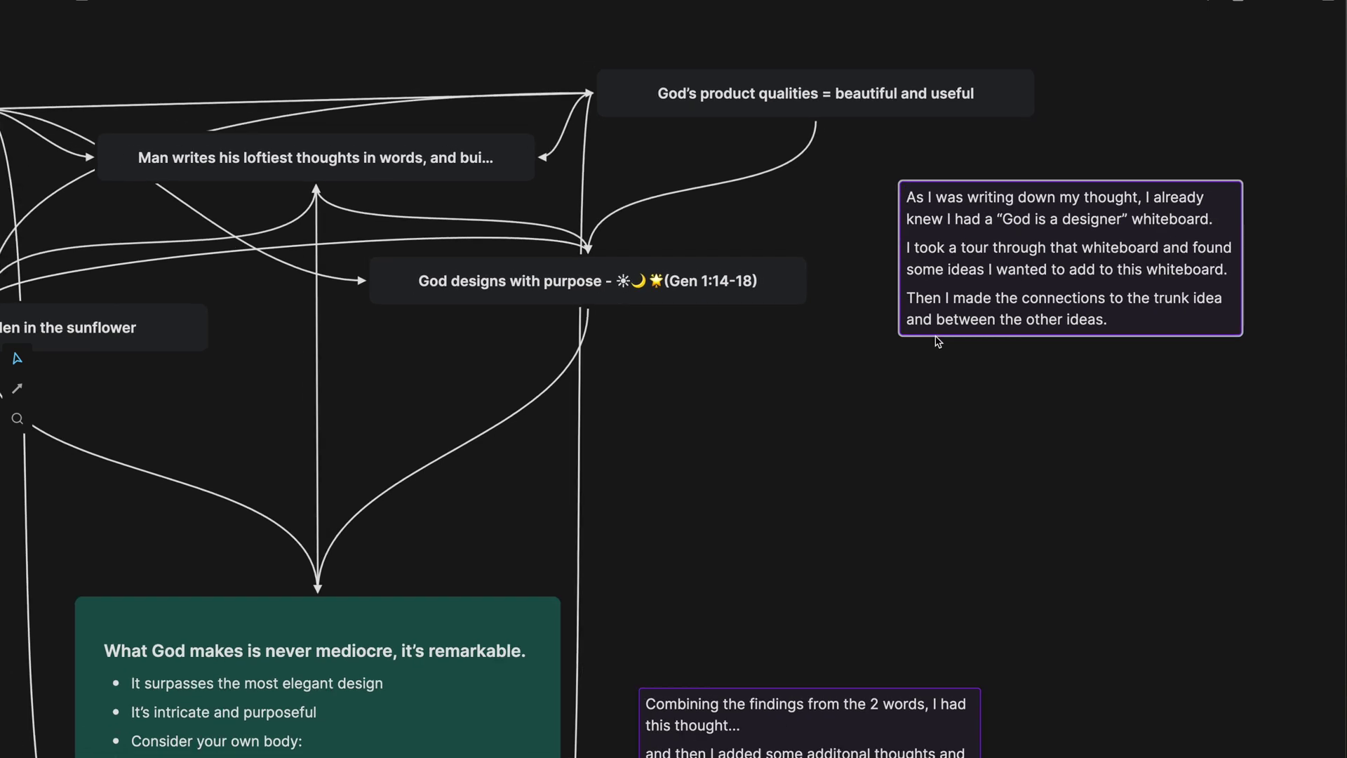
scroll(800, 289, left, 2)
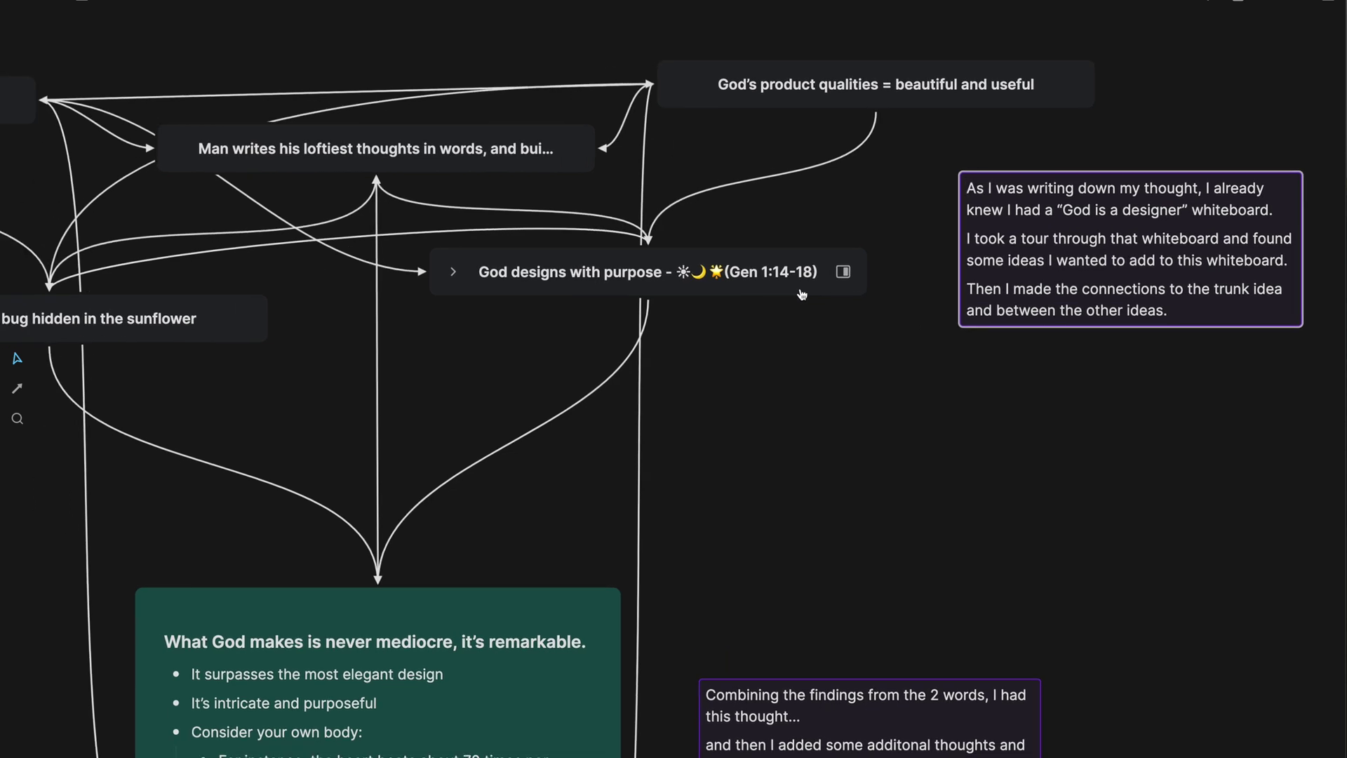
scroll(802, 294, left, 3)
scroll(716, 295, down, 1)
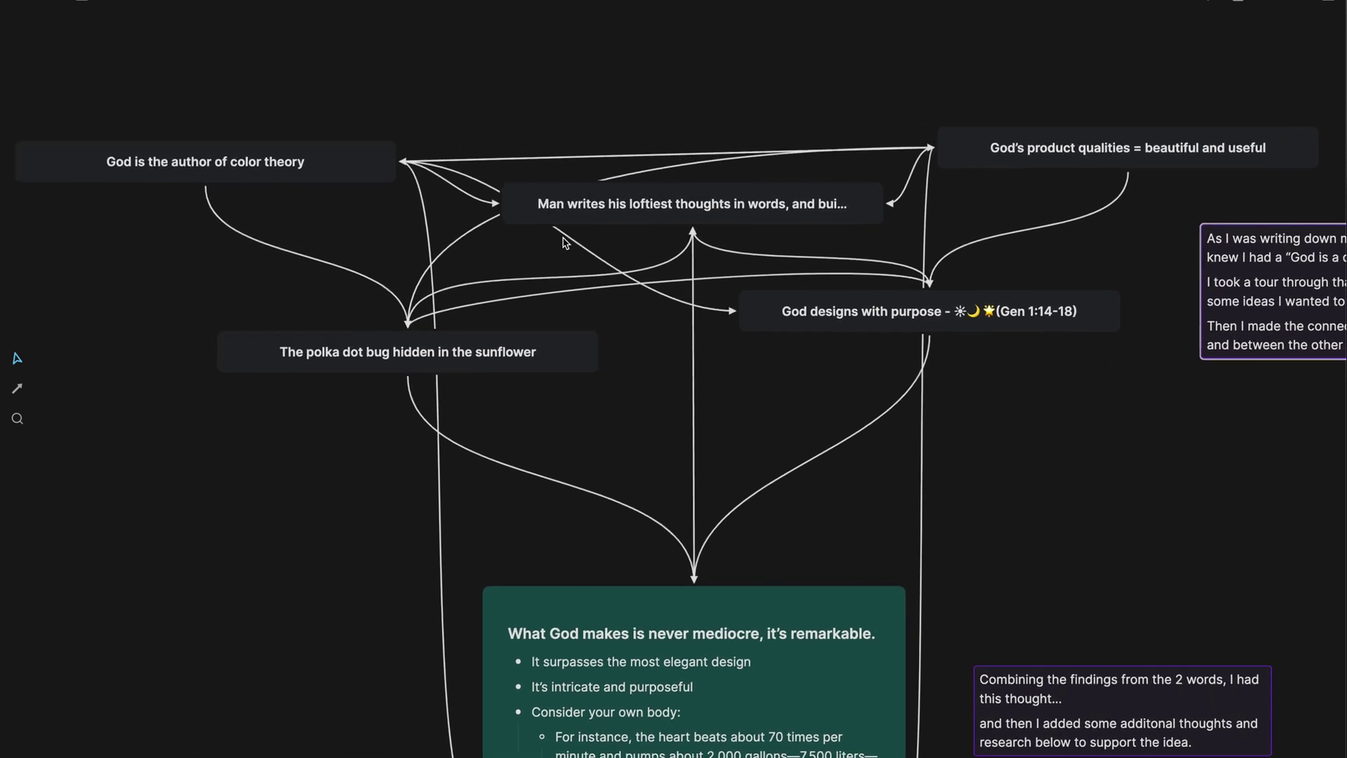
scroll(565, 242, left, 2)
drag(280, 116, 361, 172)
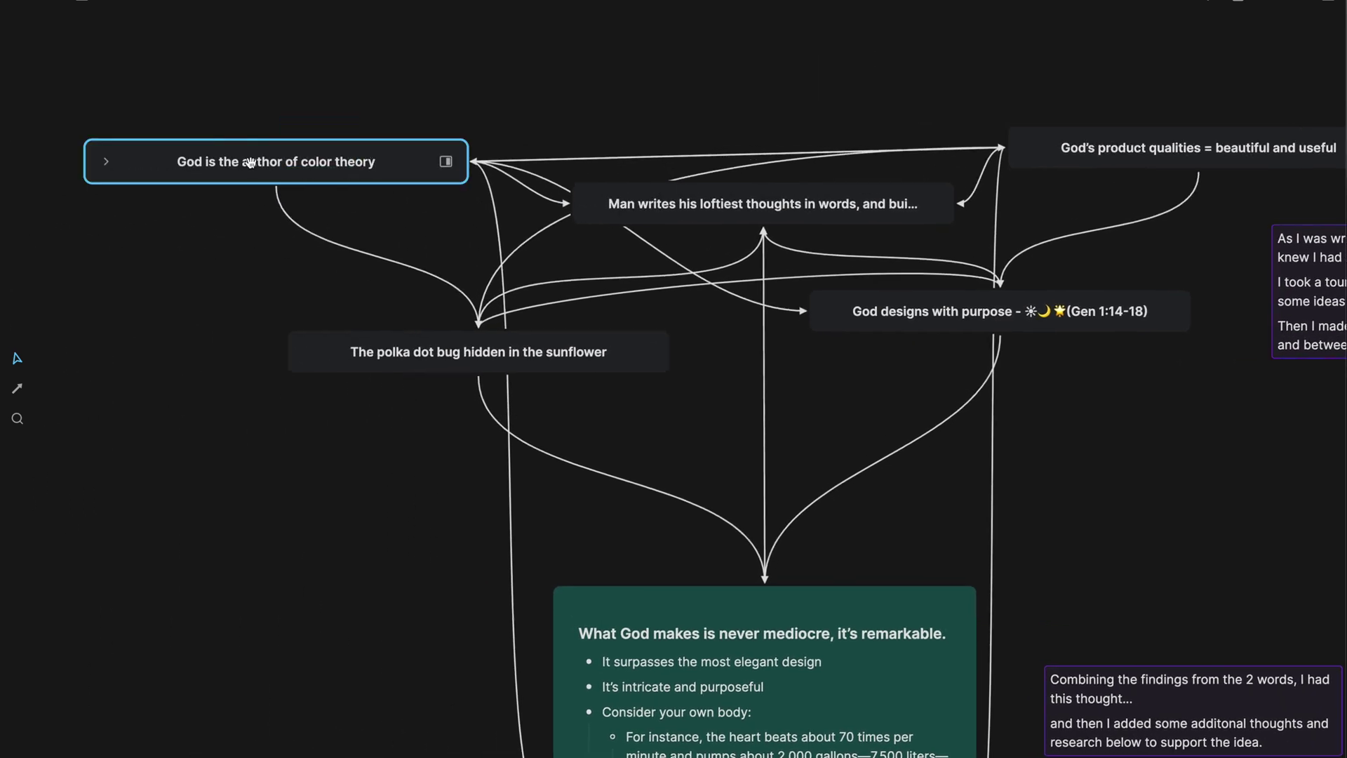
Unfold and refold the color theory and polka dot bug branch cards to read them
click(106, 166)
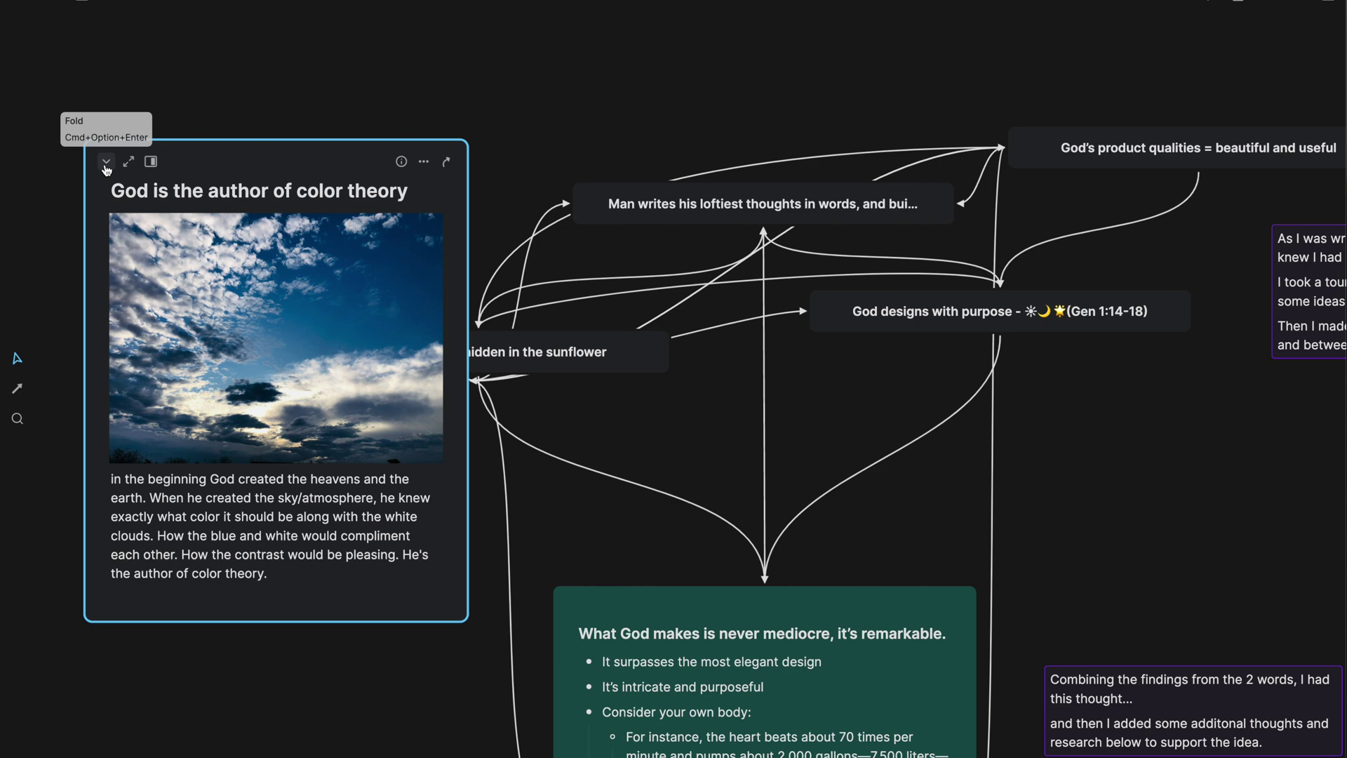
click(106, 164)
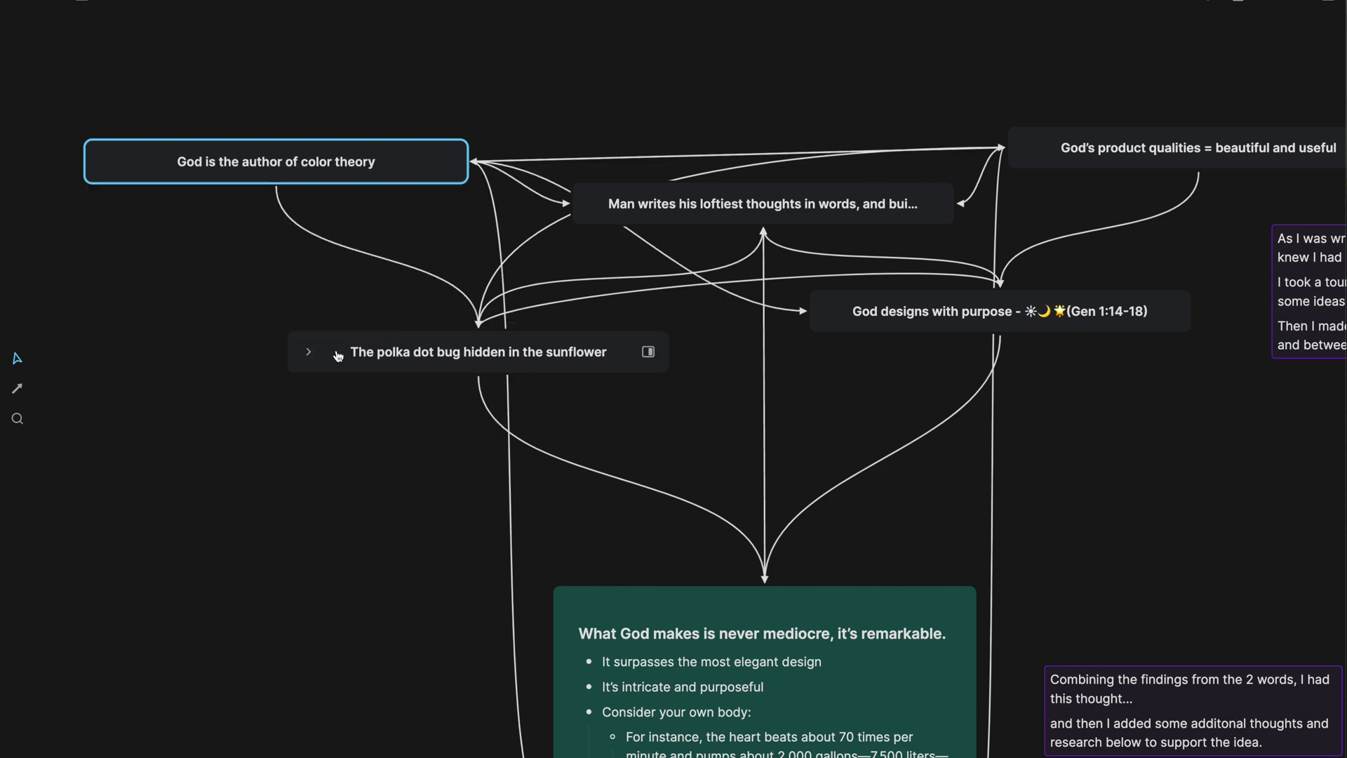
click(312, 353)
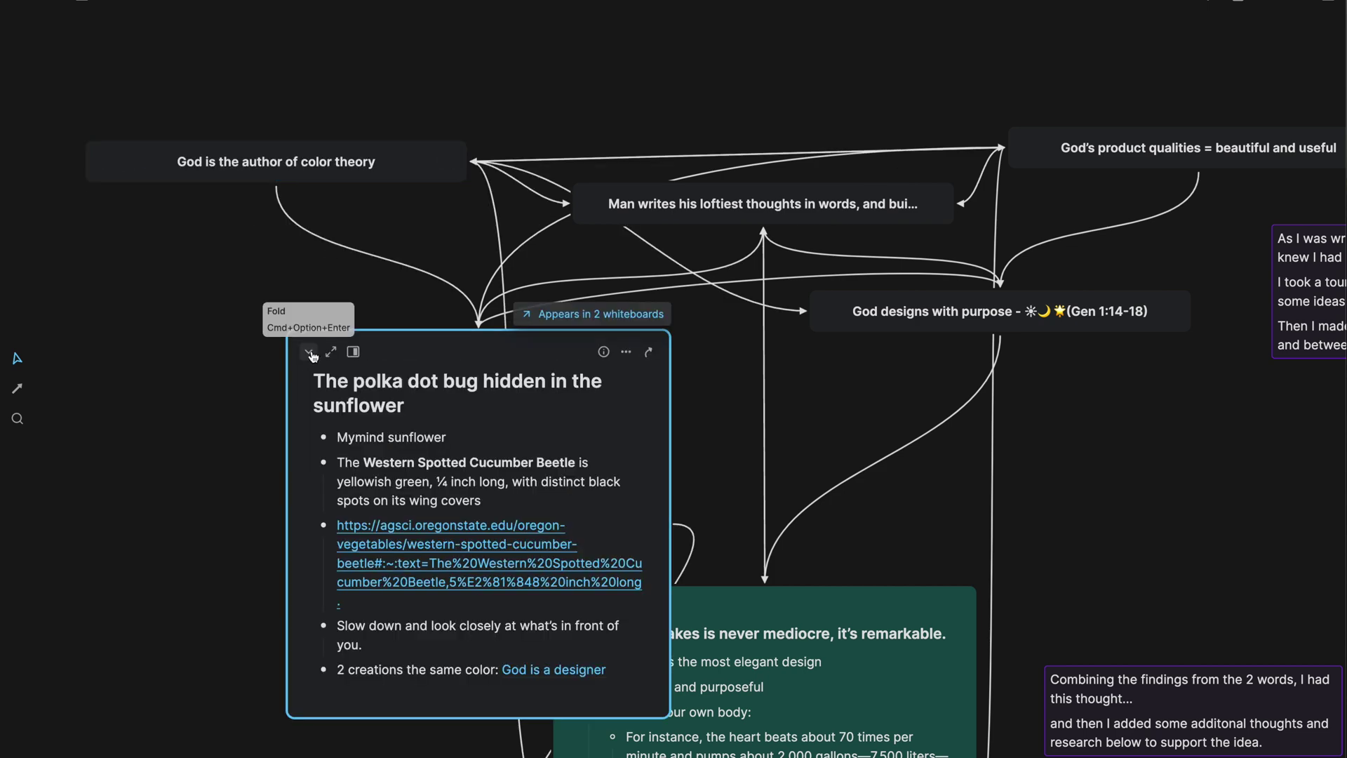
click(310, 352)
scroll(558, 141, down, 5)
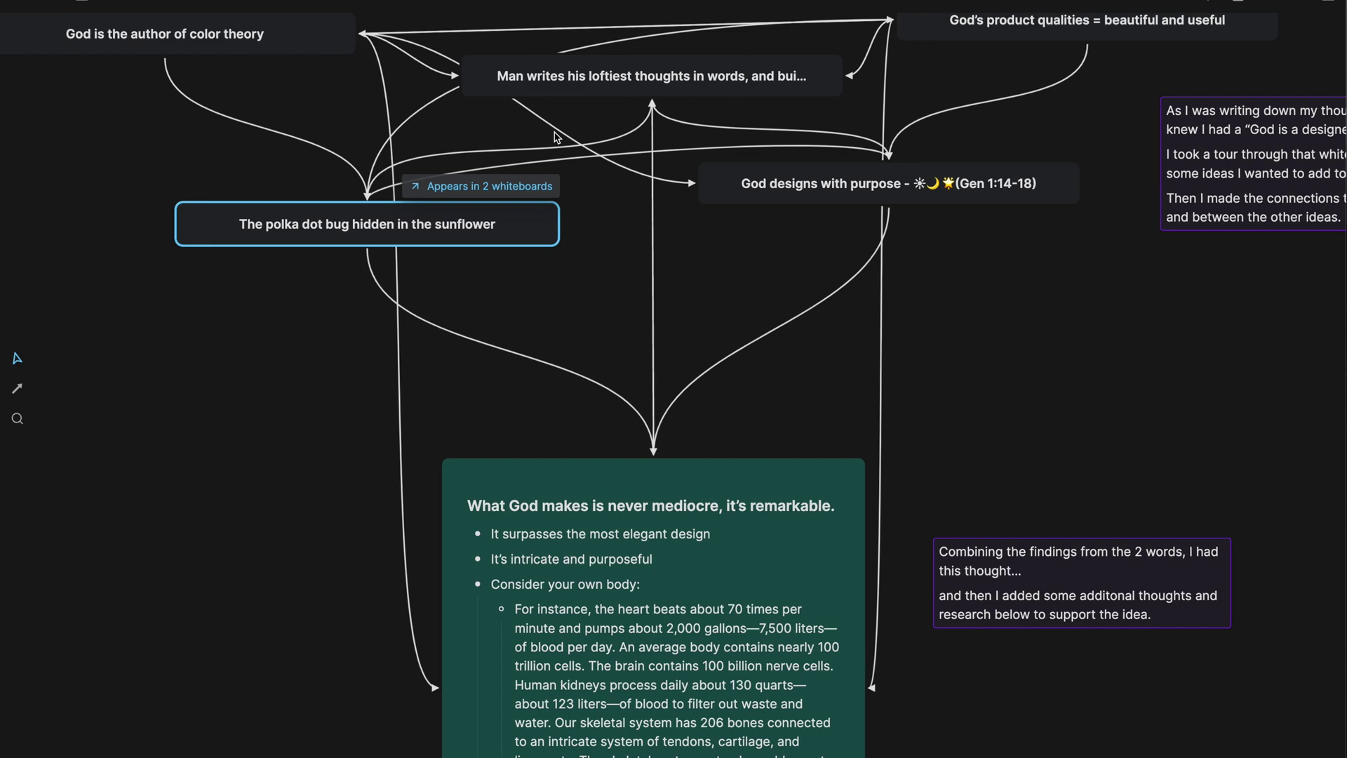
scroll(557, 138, right, 3)
Unfold and refold the 'Man writes his loftiest thoughts' and 'God designs with purpose' cards
click(401, 78)
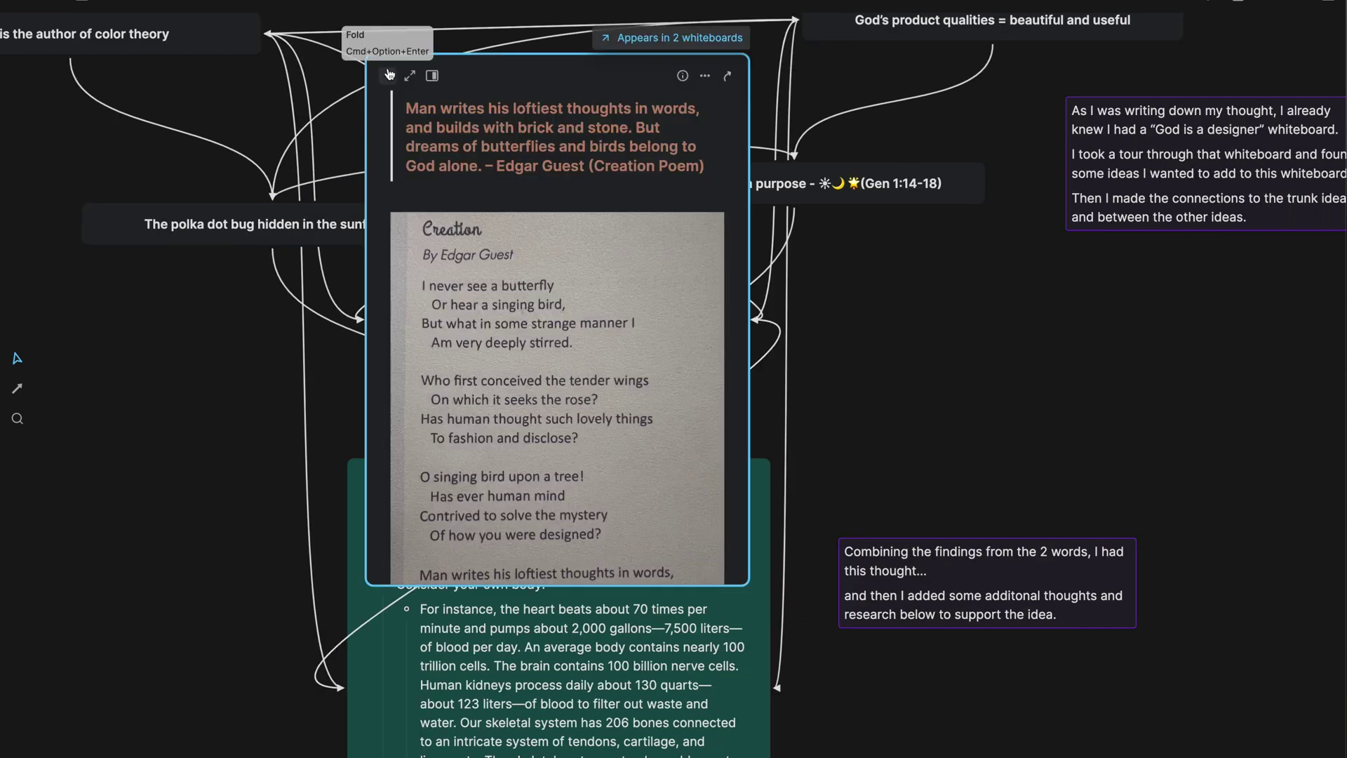
scroll(561, 288, down, 3)
scroll(562, 290, up, 4)
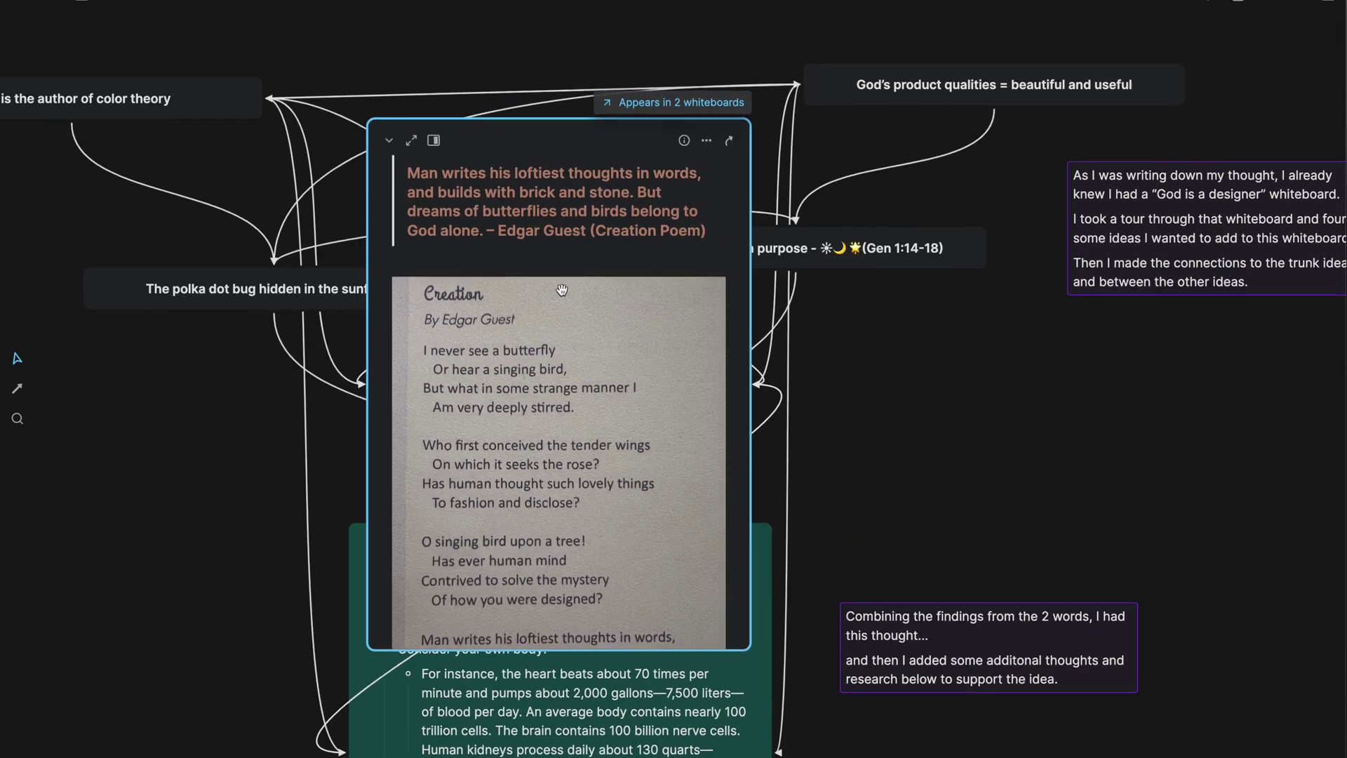
click(389, 140)
scroll(641, 257, right, 2)
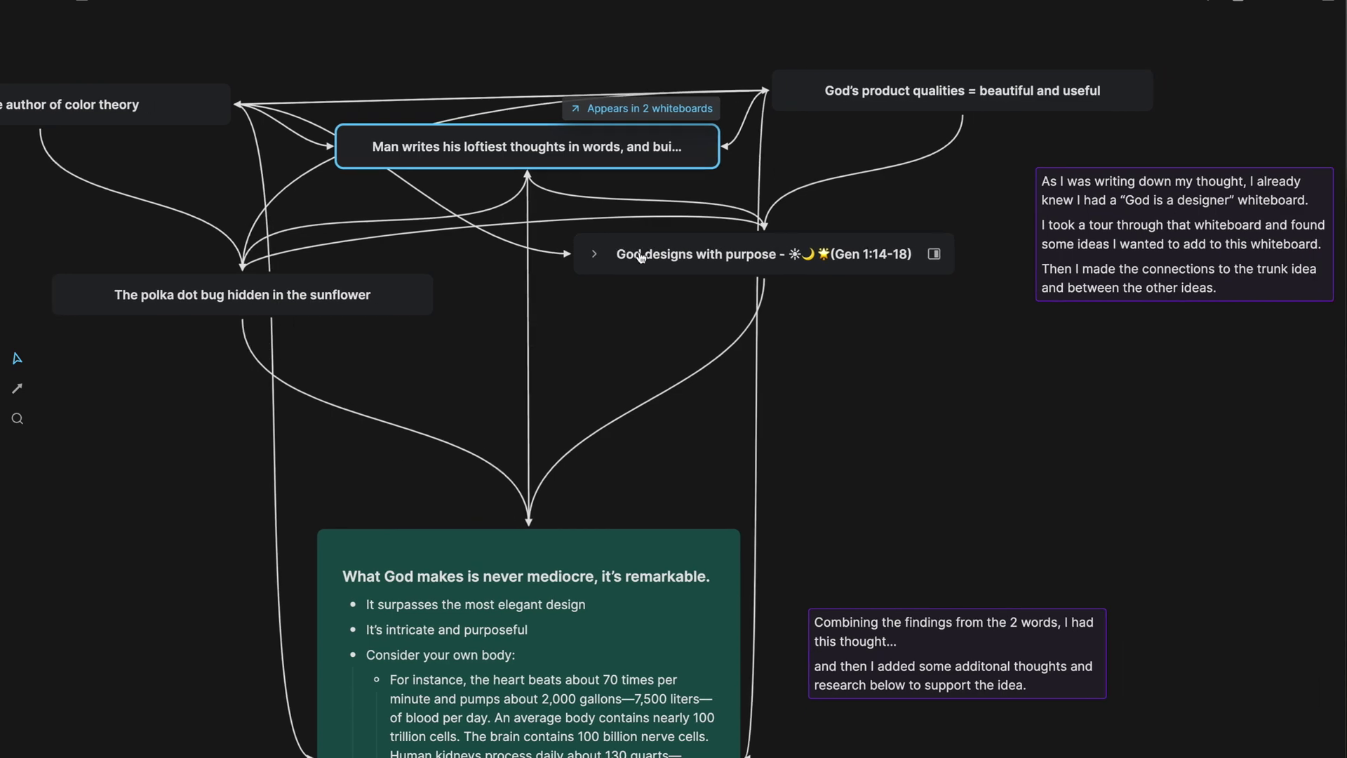
click(598, 258)
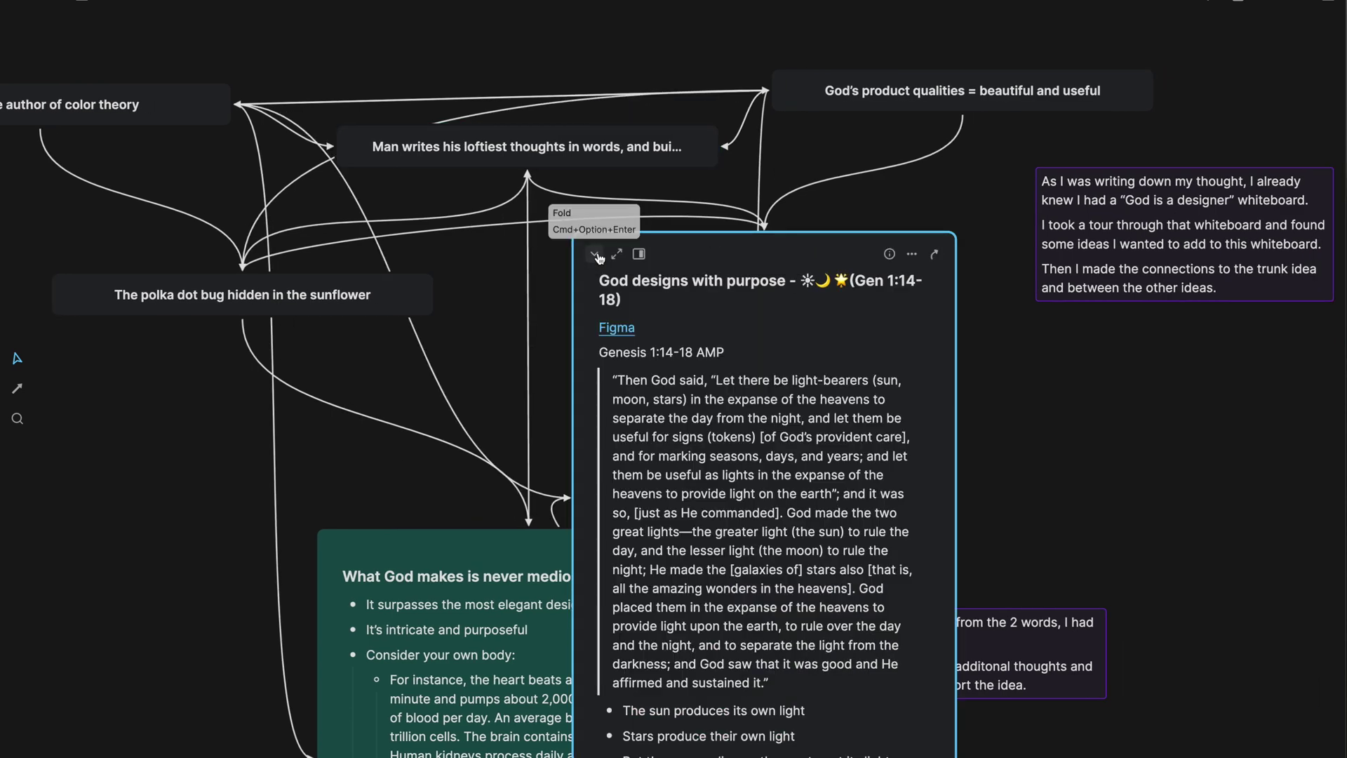
click(596, 230)
Survey the full Branches and Trunk layout, deselect the card, and return to the overview page
scroll(653, 324, down, 2)
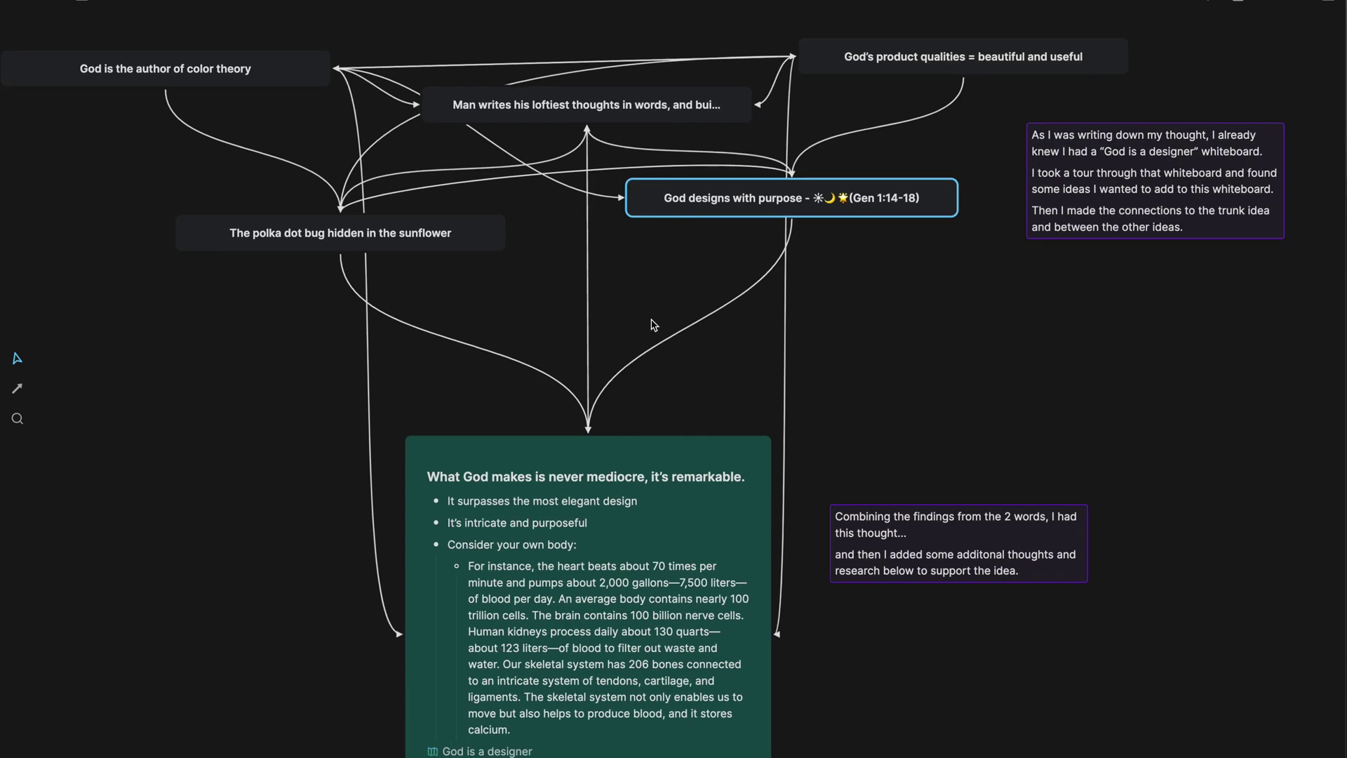
scroll(653, 325, down, 3)
scroll(654, 325, up, 4)
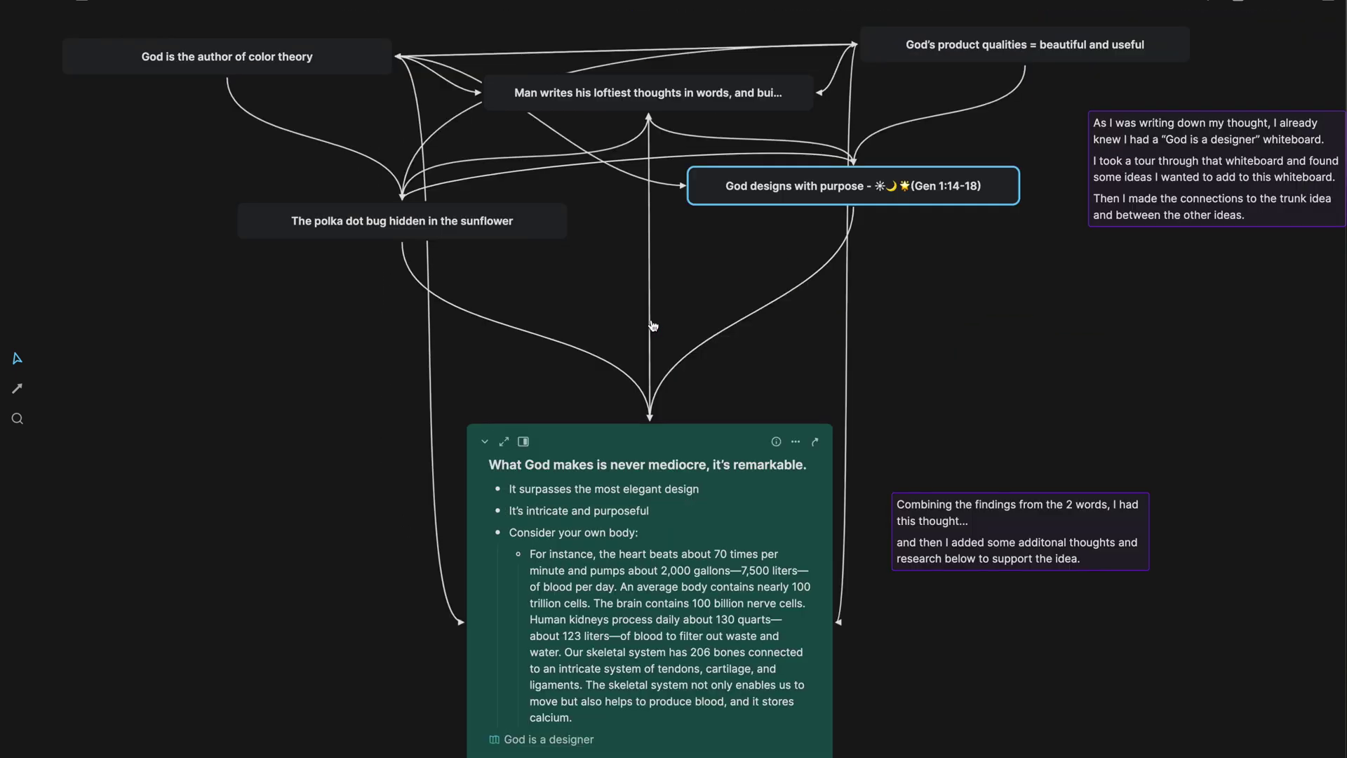
scroll(653, 326, left, 2)
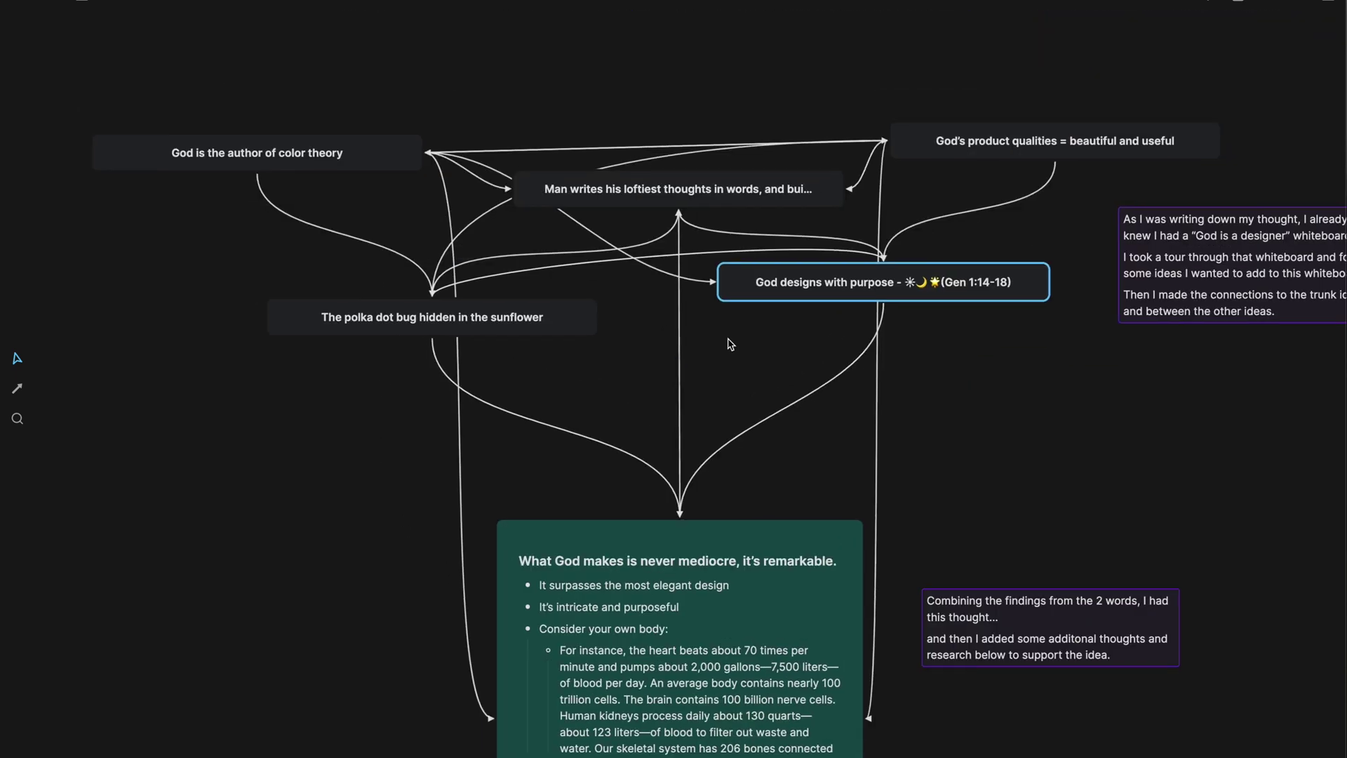
scroll(730, 344, down, 3)
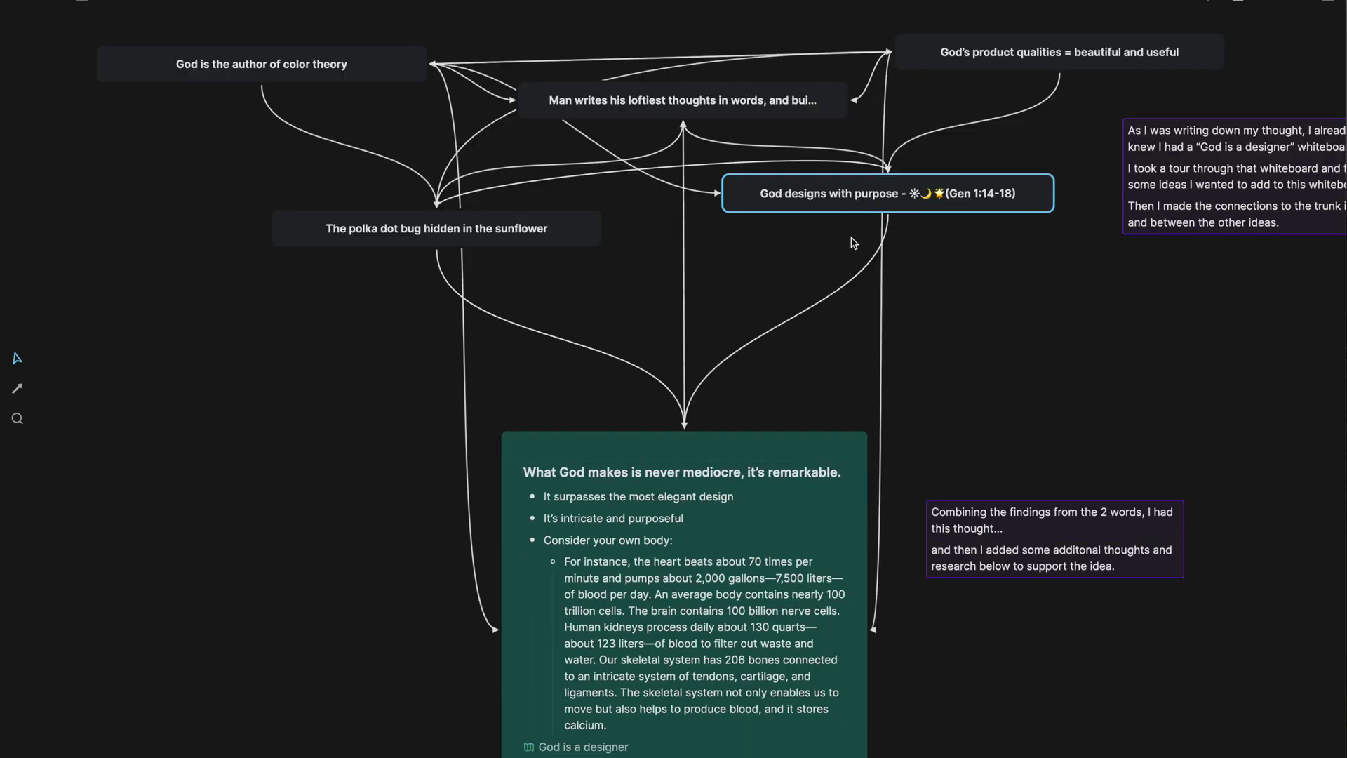
scroll(852, 242, up, 2)
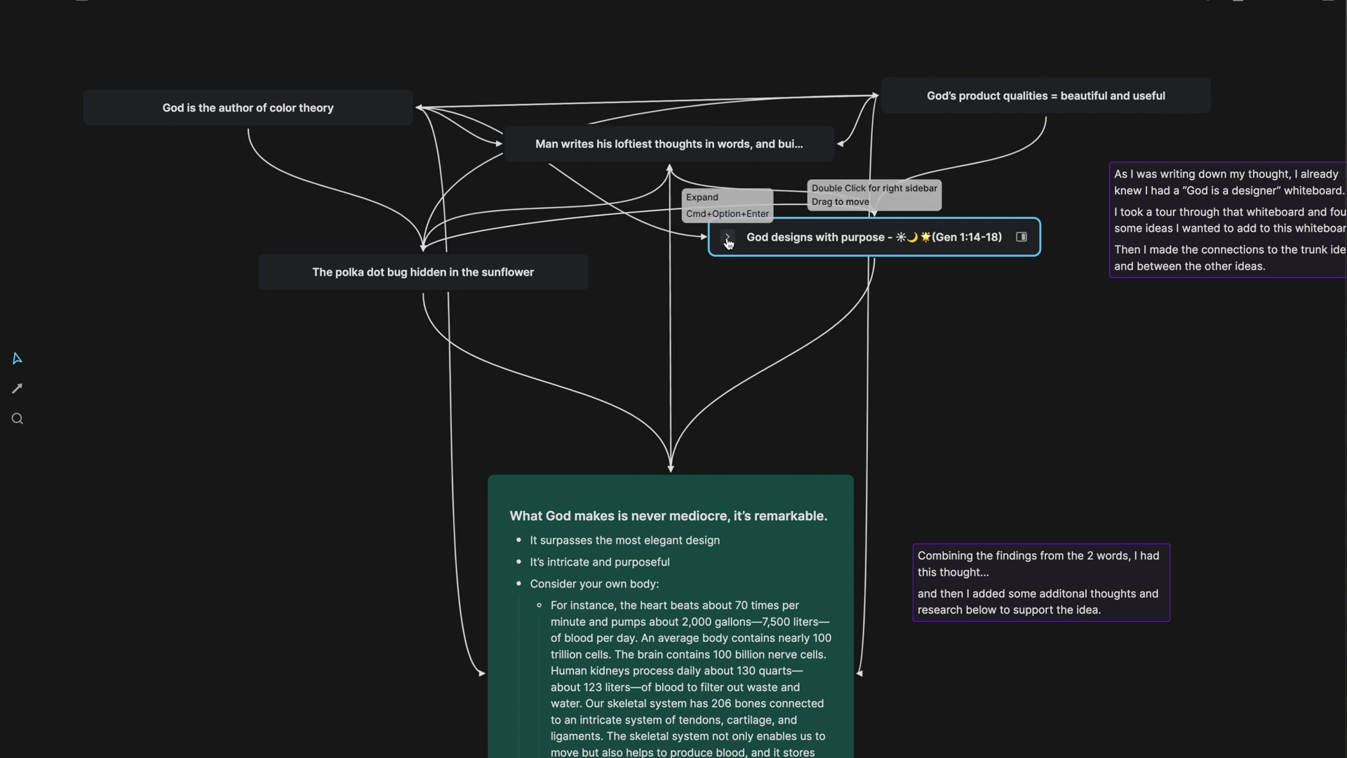
click(522, 449)
scroll(523, 451, up, 1)
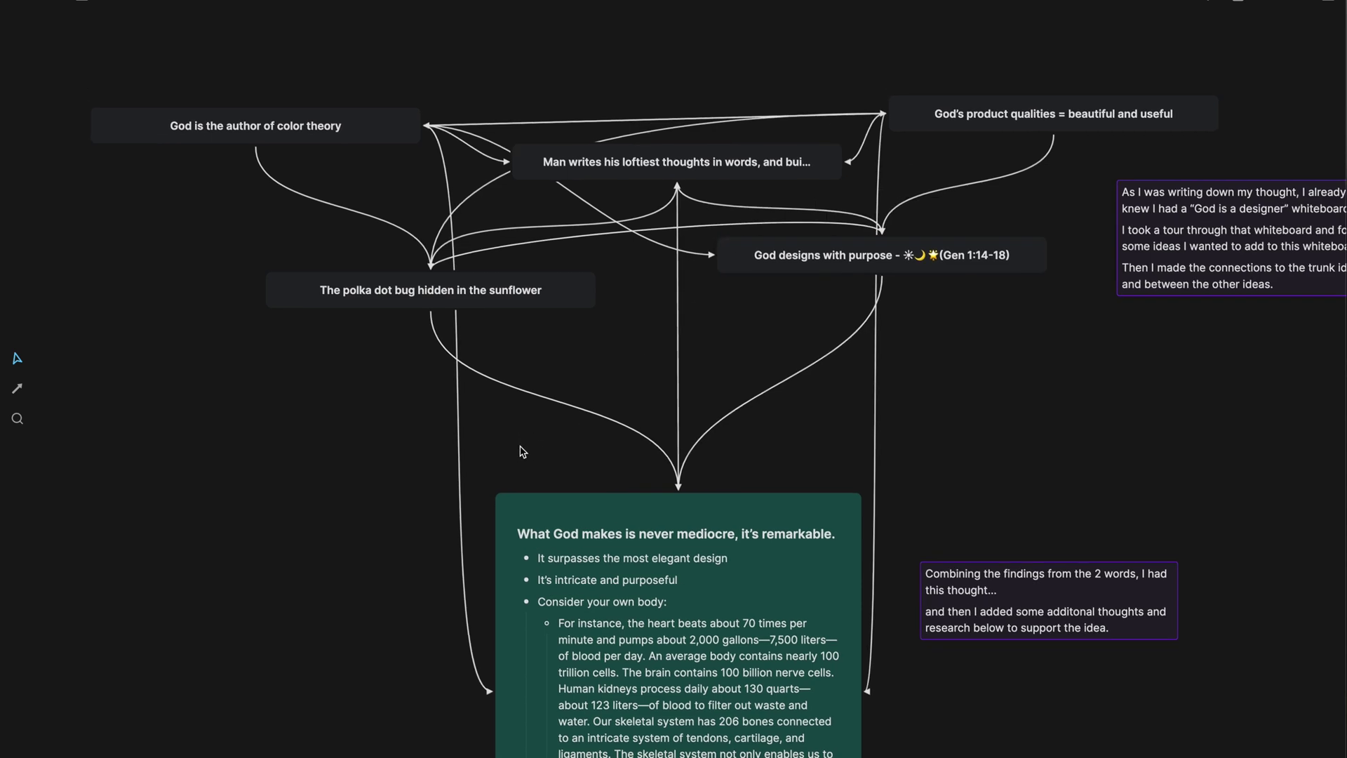
scroll(523, 451, down, 3)
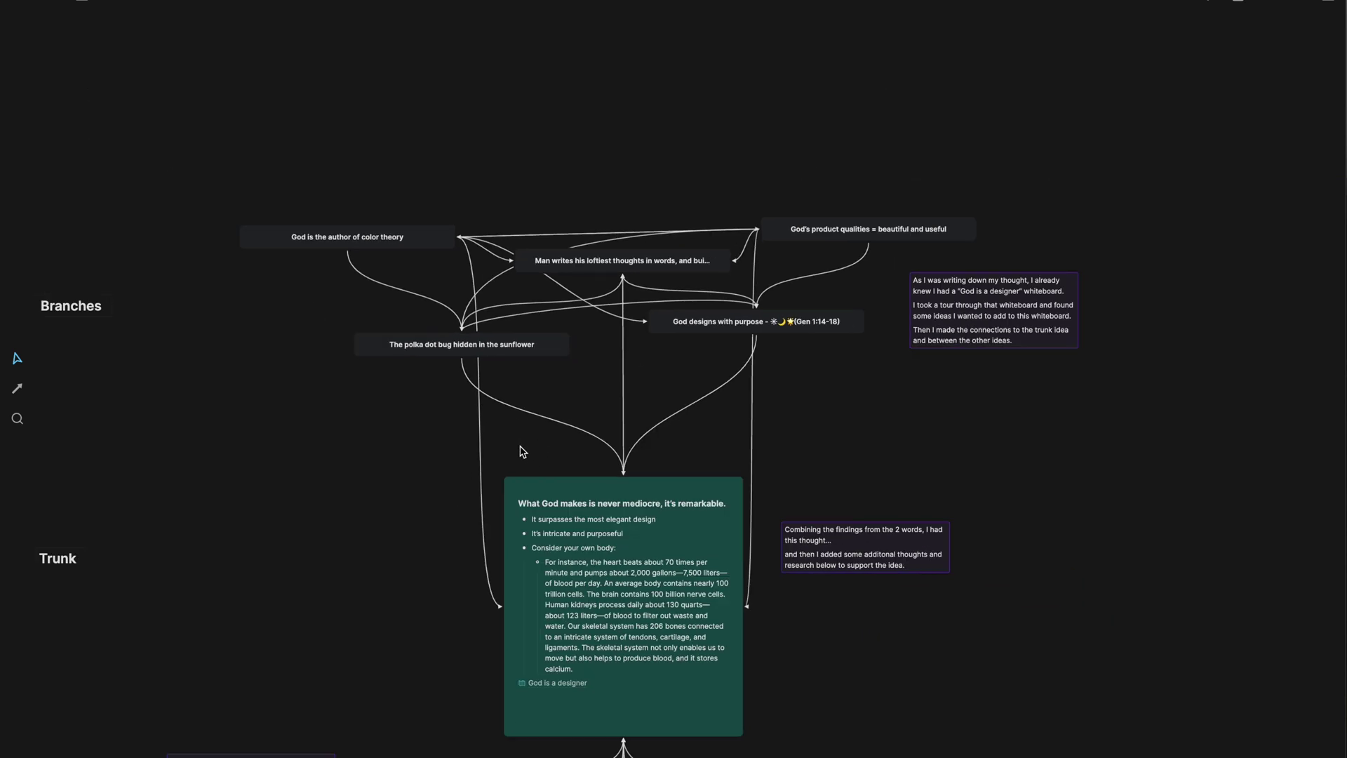
scroll(522, 452, left, 5)
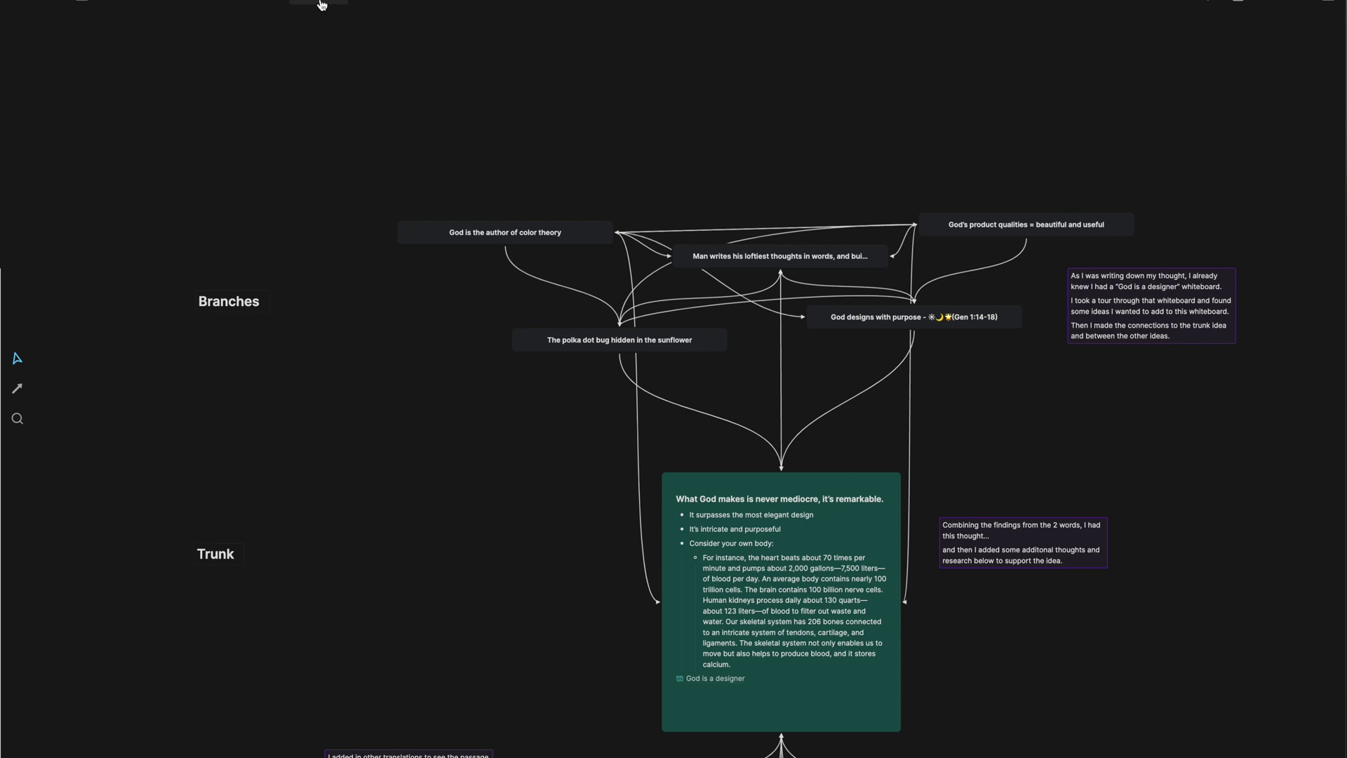
click(321, 5)
Open the Matthew 1:19-23 tree whiteboard and pan to its seed passage
scroll(580, 421, down, 3)
click(655, 425)
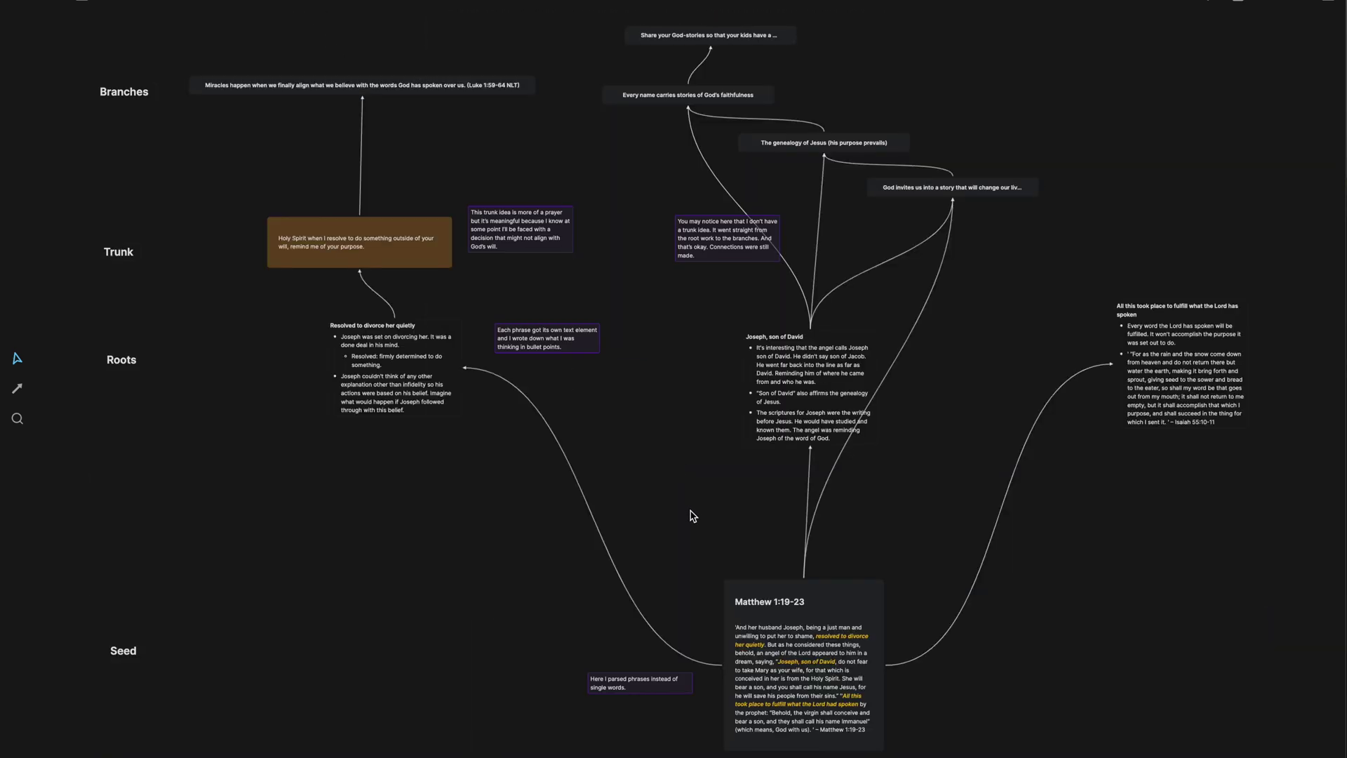
scroll(692, 520, down, 3)
scroll(693, 521, up, 2)
scroll(692, 520, right, 2)
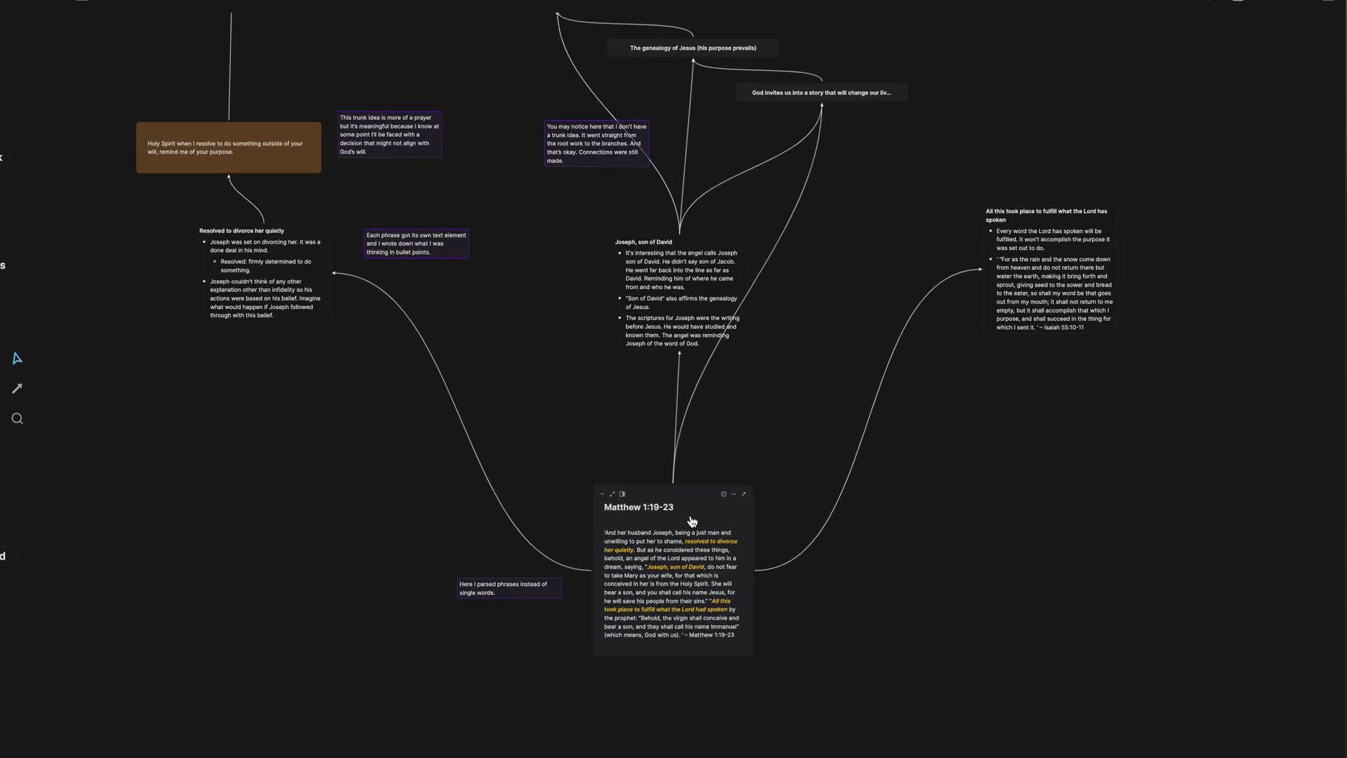
scroll(693, 520, up, 2)
scroll(693, 521, up, 5)
scroll(692, 521, down, 4)
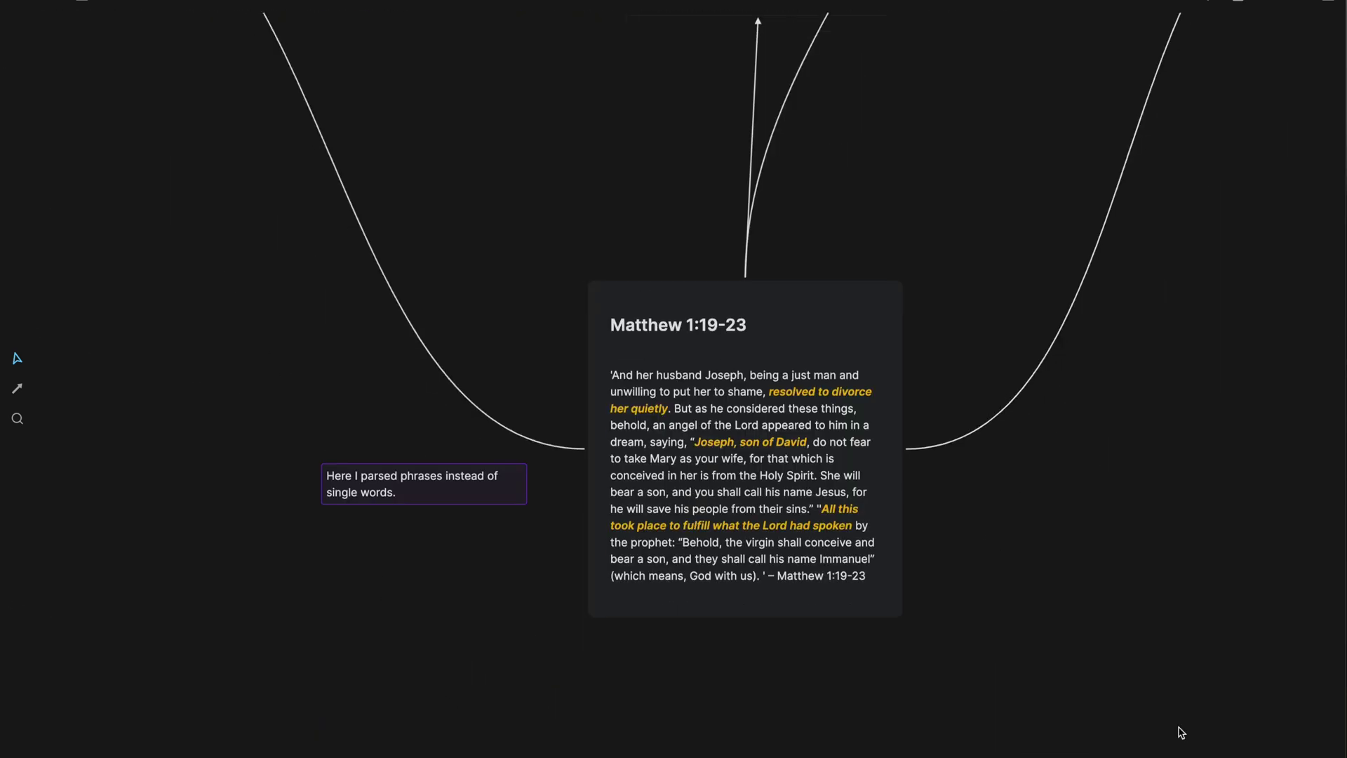
Nudge the zoom-level display setting slightly higher, then select and deselect the seed card
click(1186, 754)
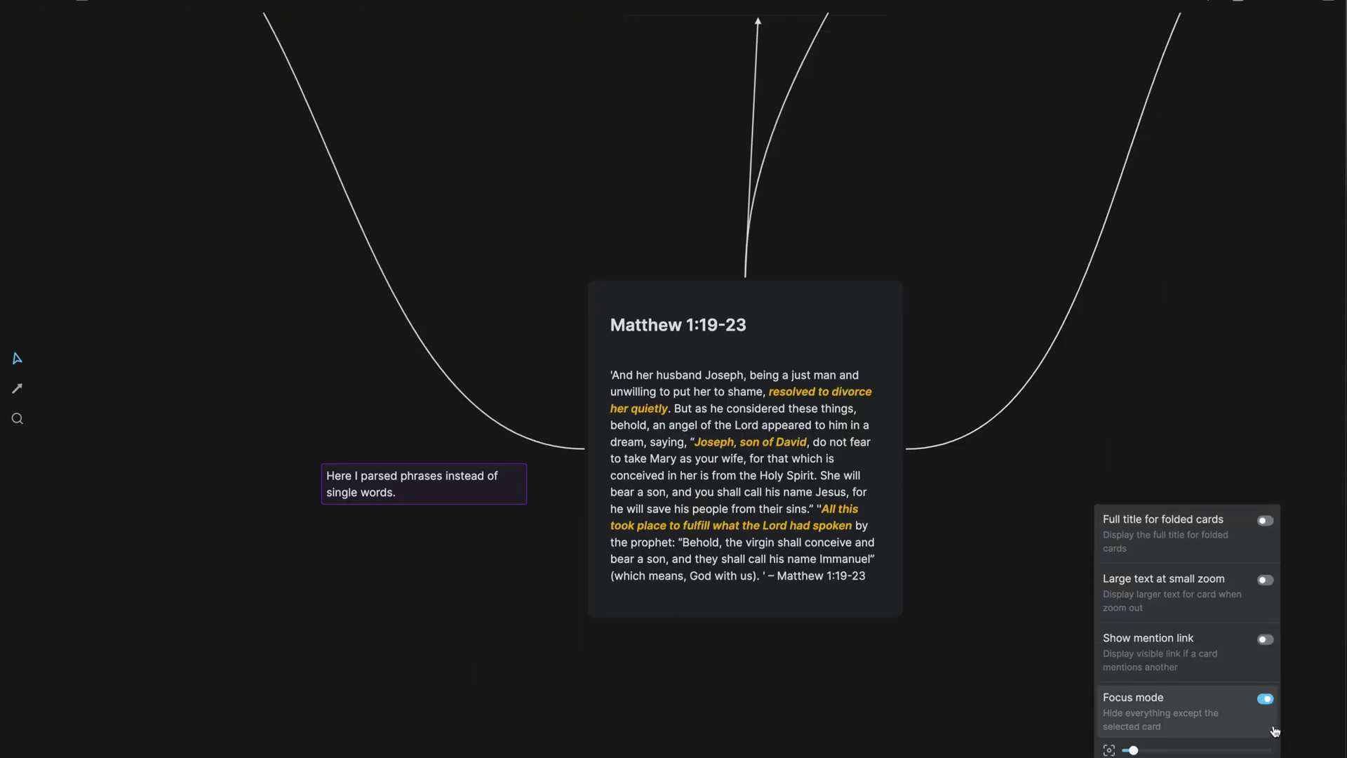
click(1147, 751)
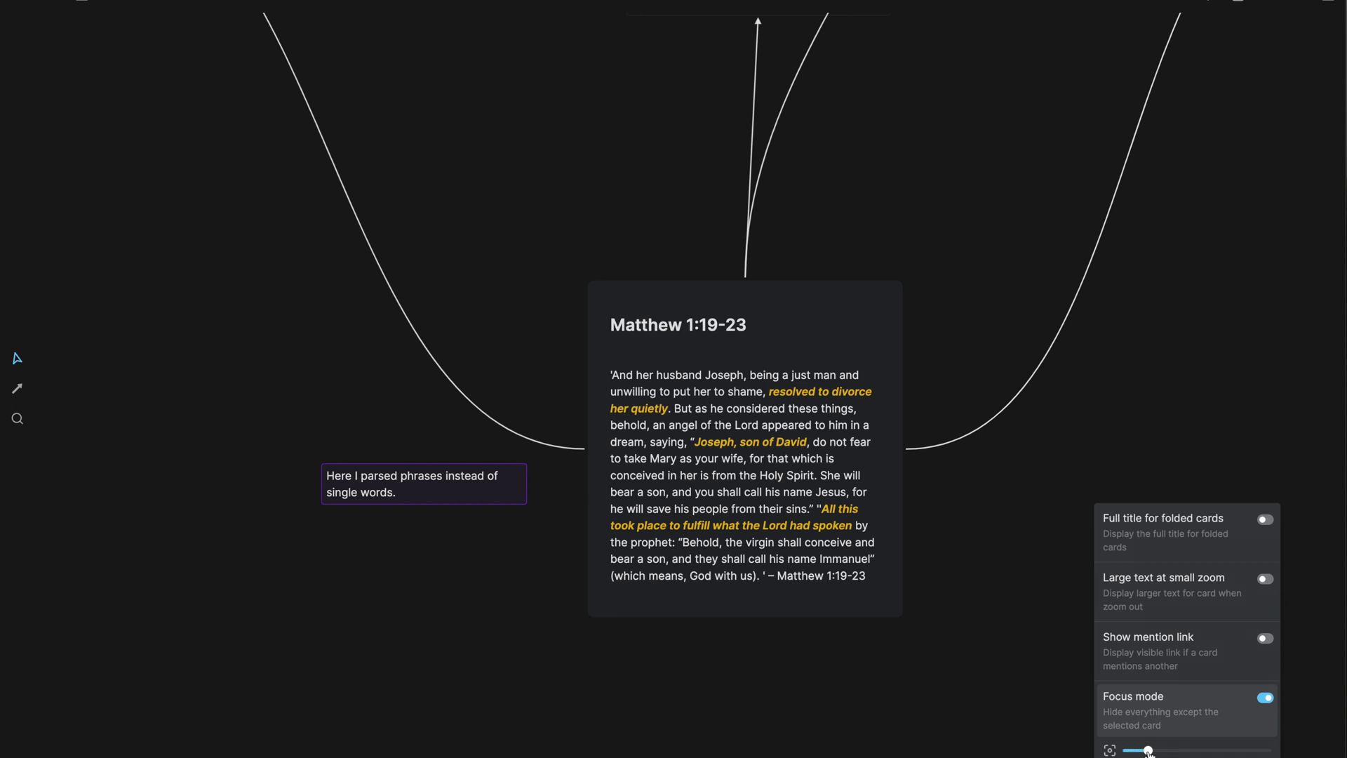
click(978, 628)
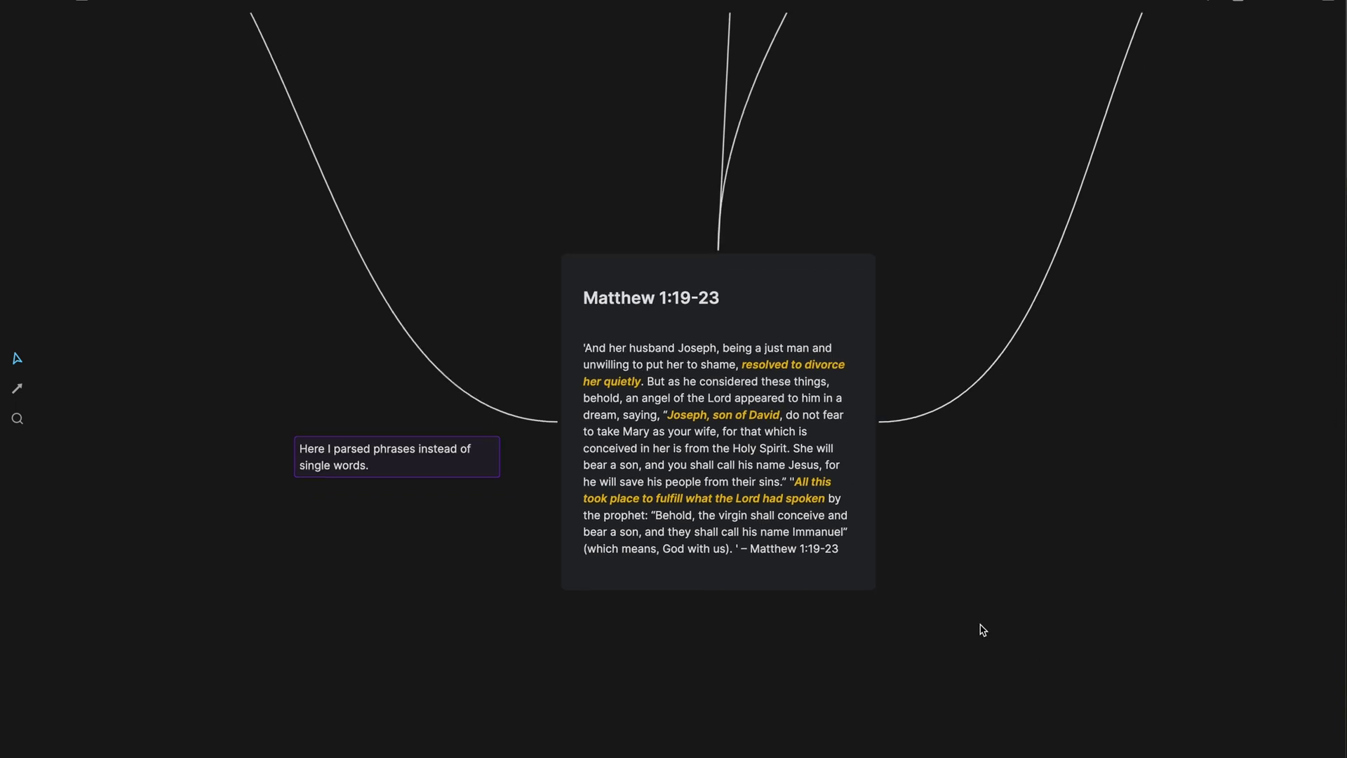
click(818, 528)
scroll(783, 526, down, 3)
click(775, 541)
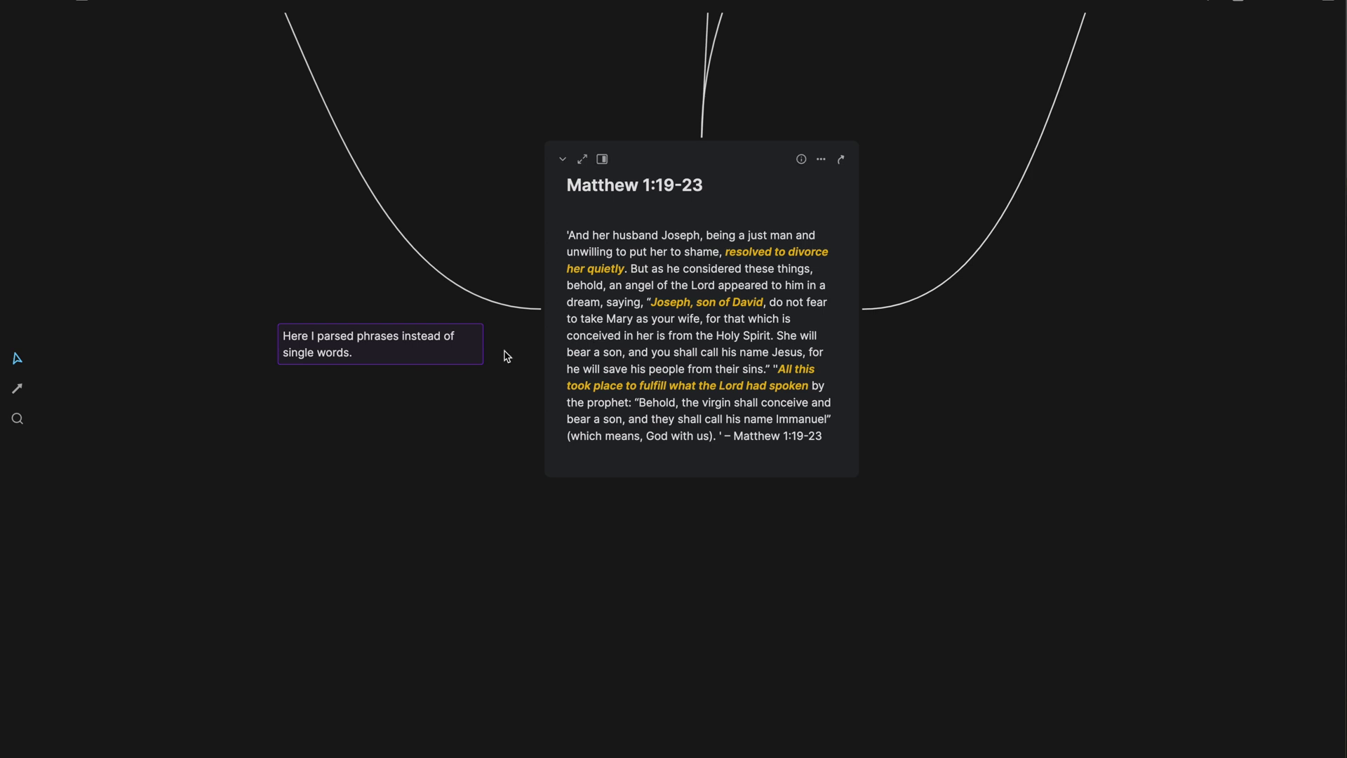
Marquee-select the four Matthew root cards, including 'All this took place'
click(402, 344)
scroll(702, 393, up, 1)
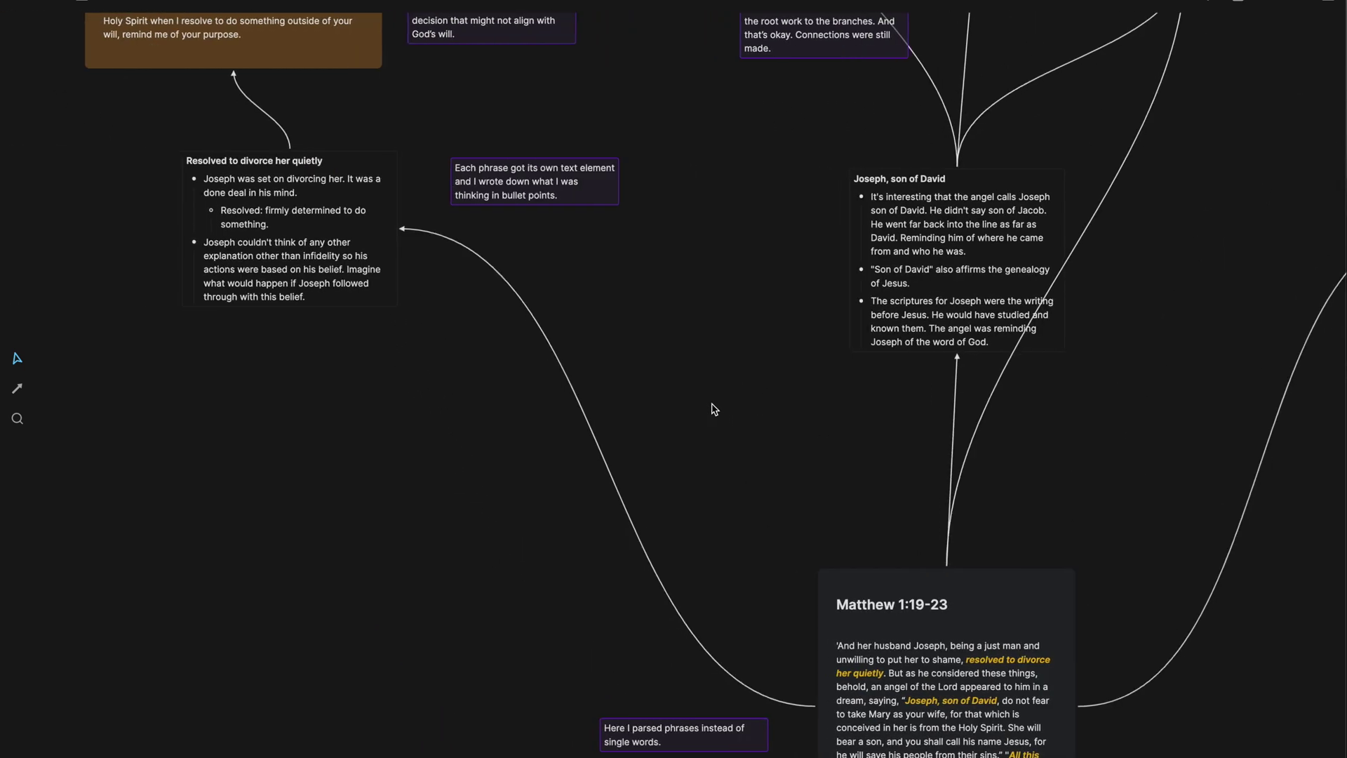
scroll(714, 409, down, 3)
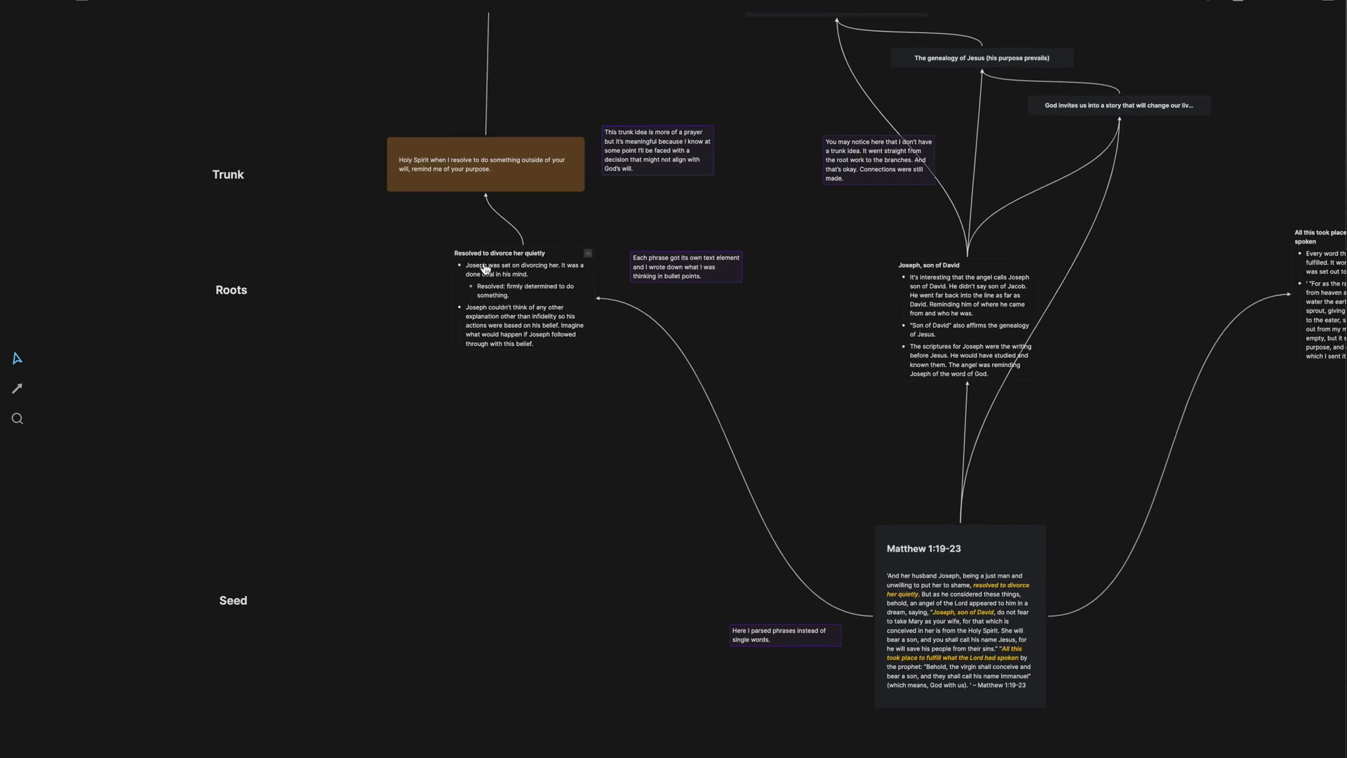
click(433, 259)
drag(433, 259, 1216, 359)
drag(1040, 353, 1095, 361)
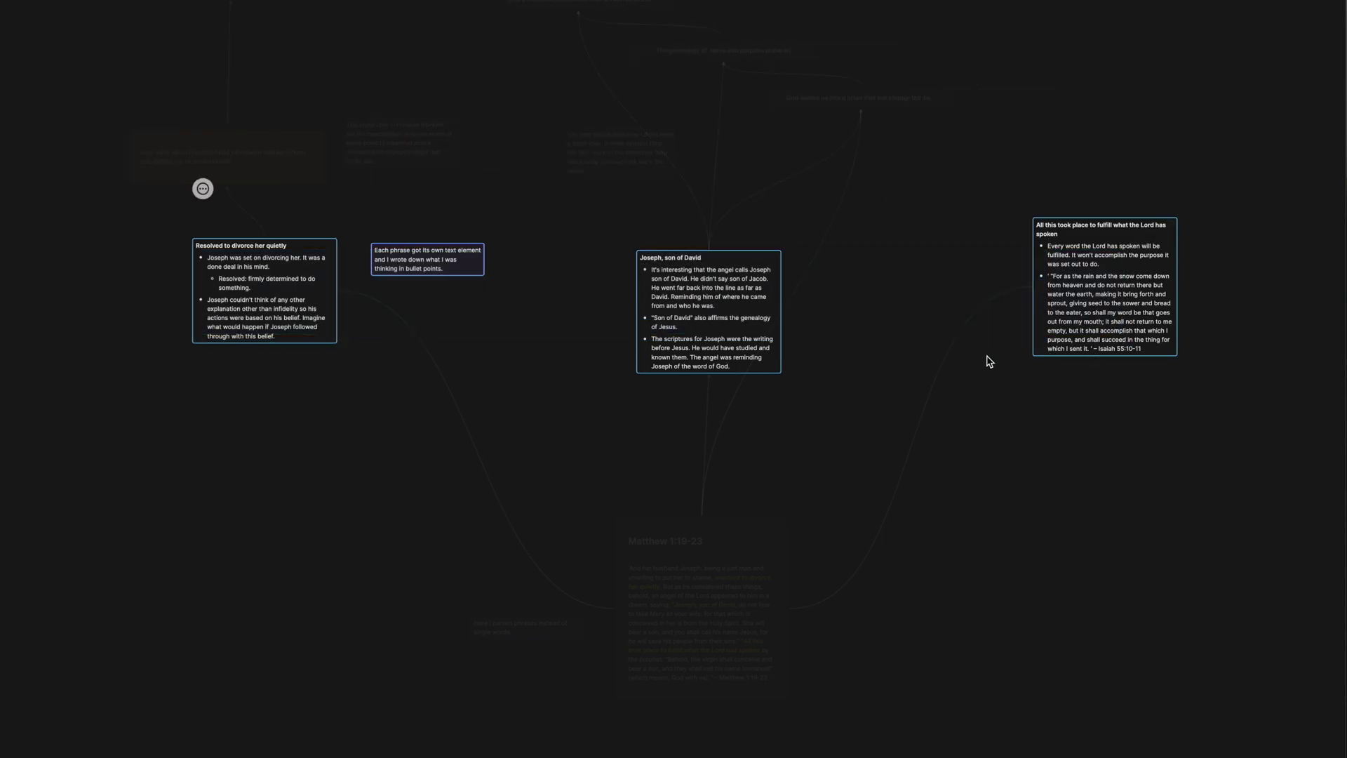
Pan across each selected root card, ending on 'Resolved to divorce her quietly'
scroll(421, 279, left, 3)
scroll(423, 274, up, 5)
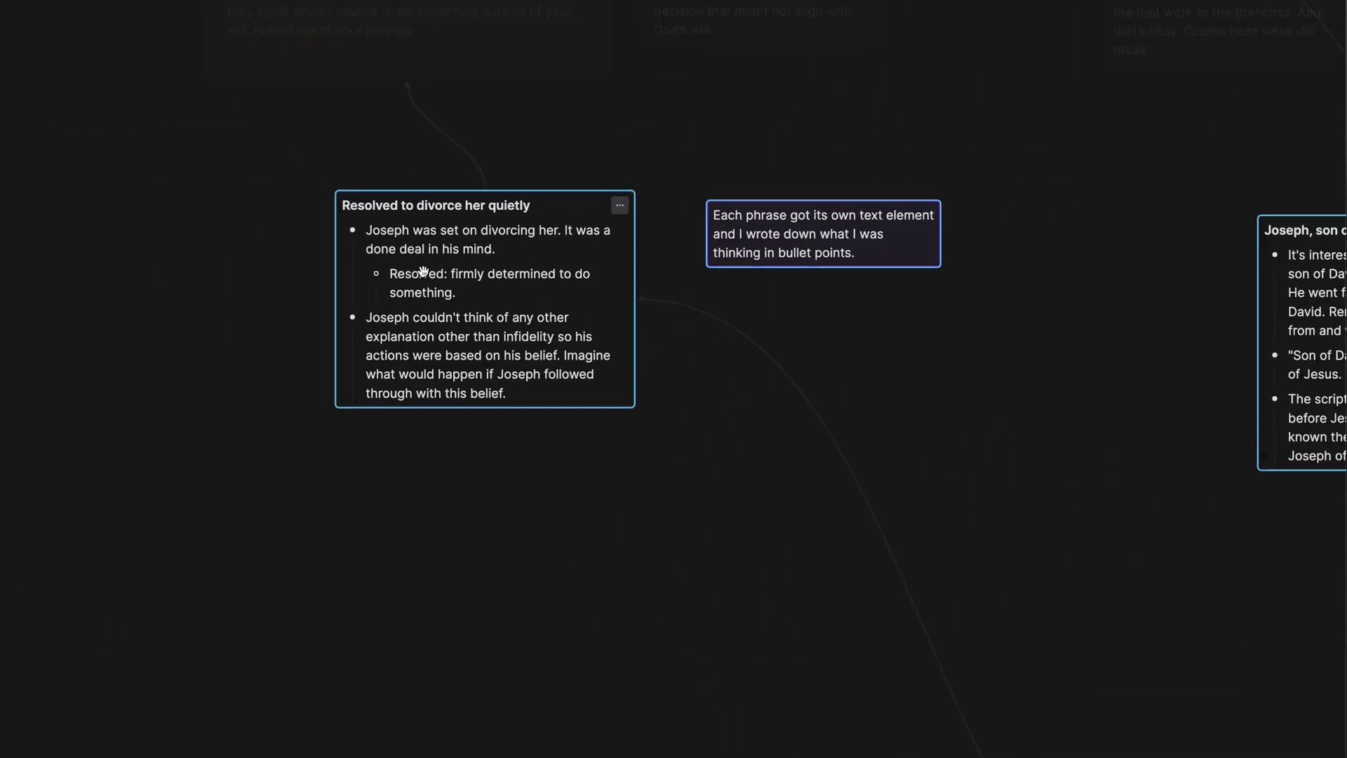
scroll(423, 272, up, 1)
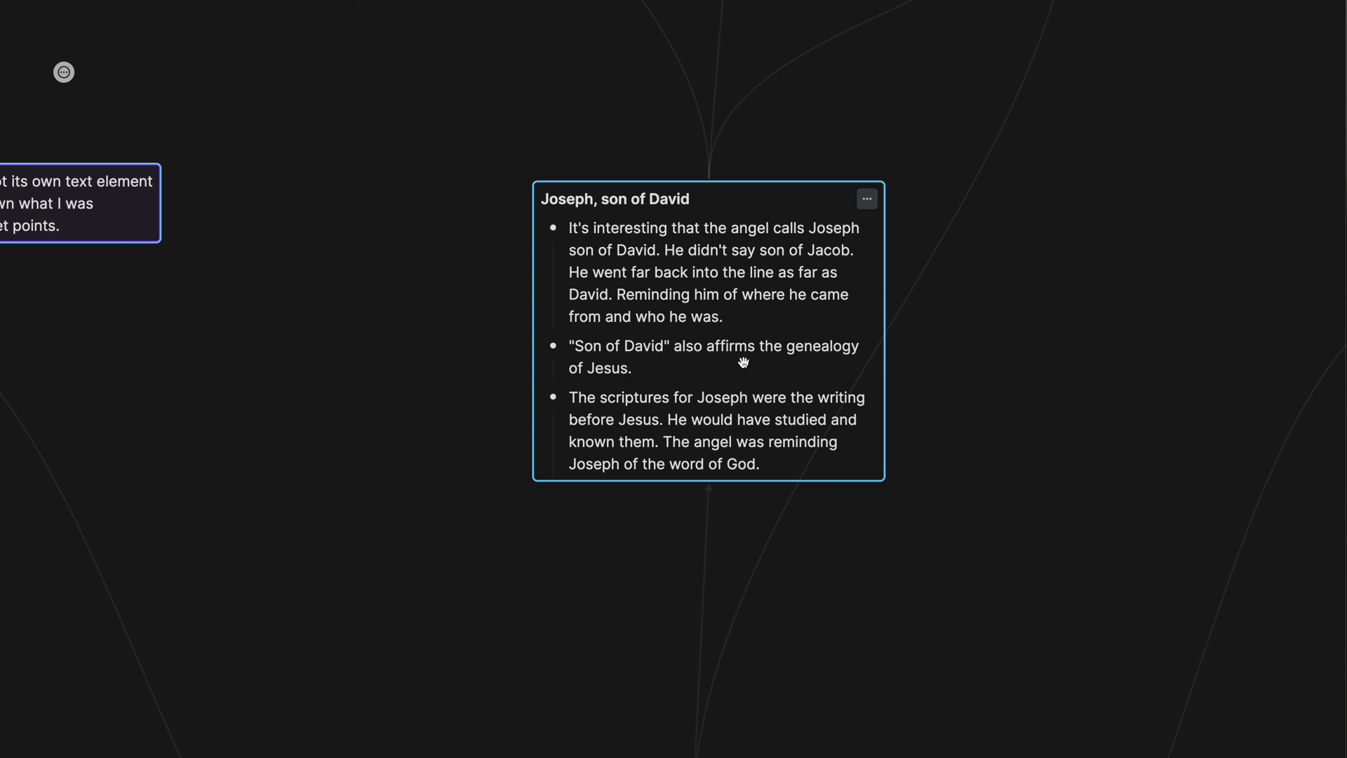
scroll(743, 361, right, 5)
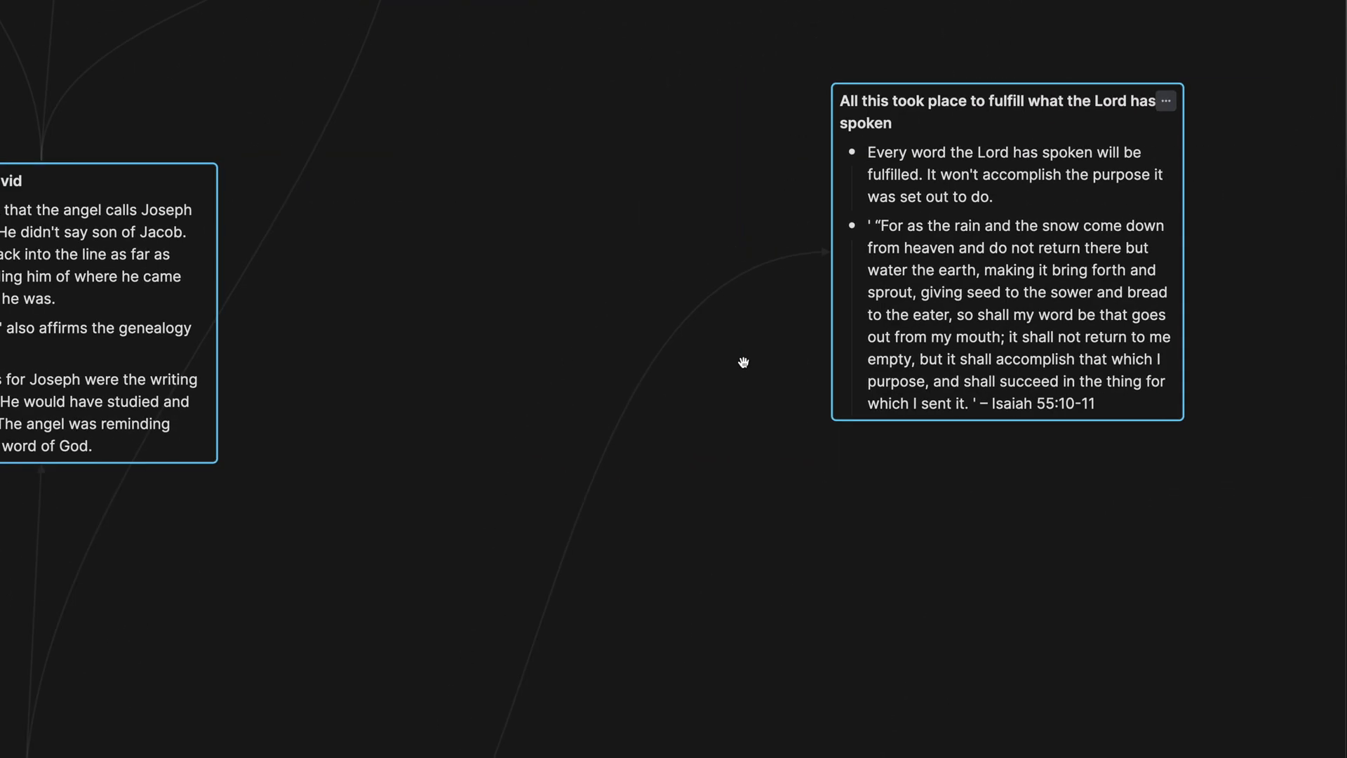
scroll(743, 362, left, 15)
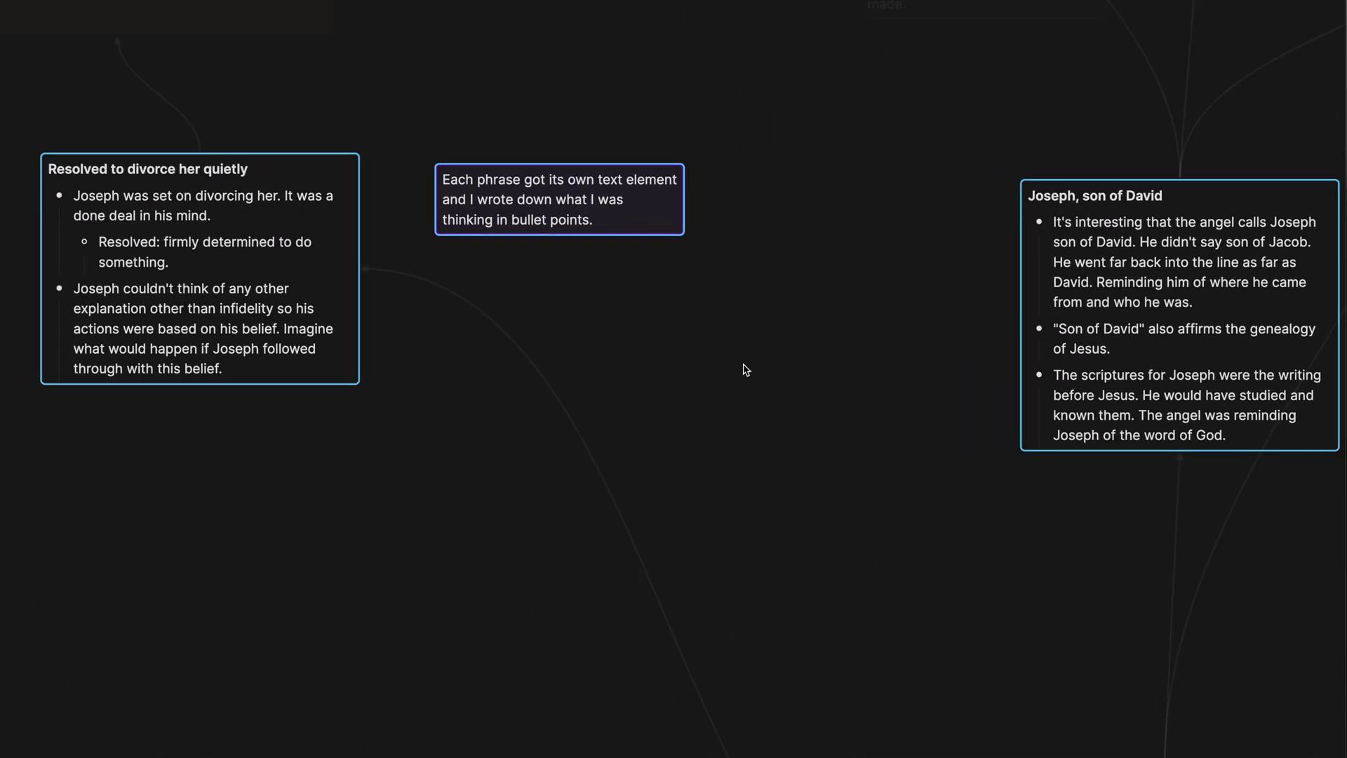
scroll(746, 369, left, 6)
scroll(746, 370, up, 4)
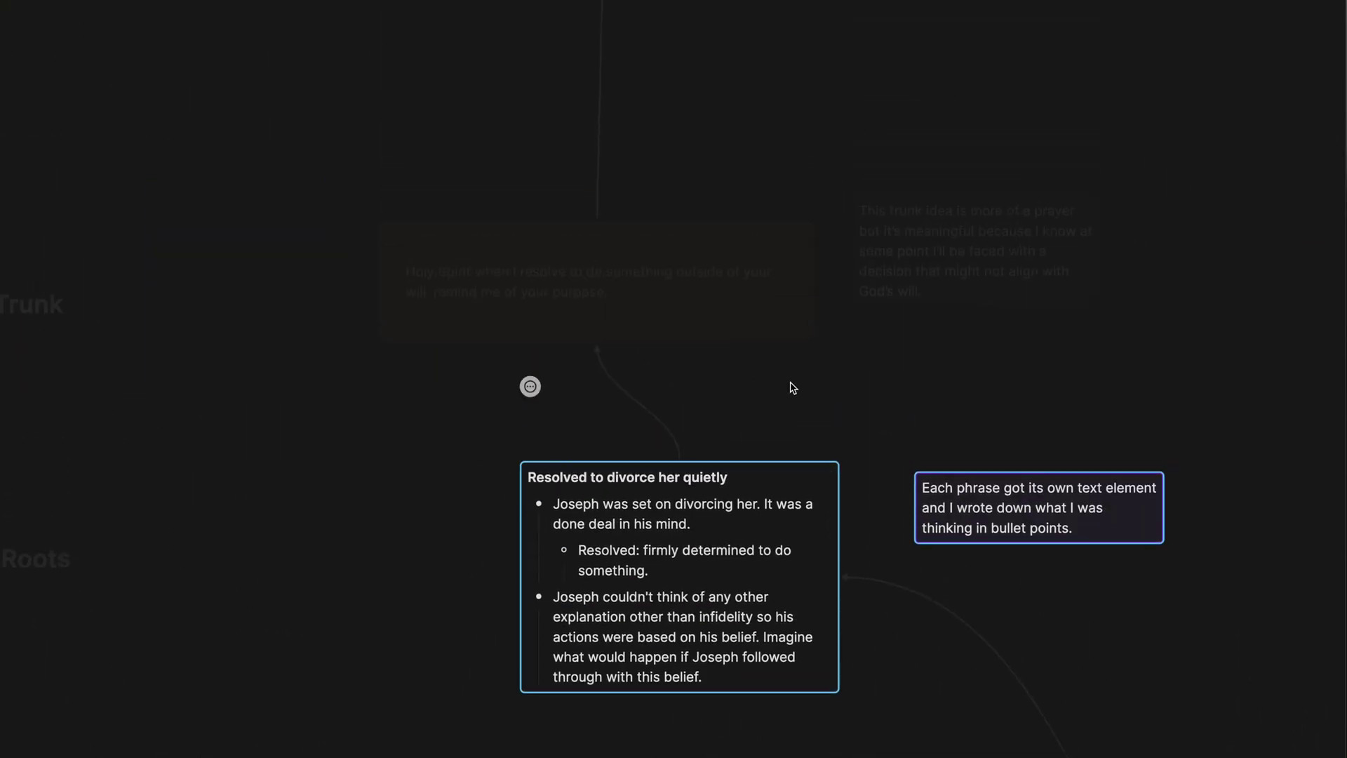
scroll(814, 390, right, 3)
scroll(814, 389, down, 2)
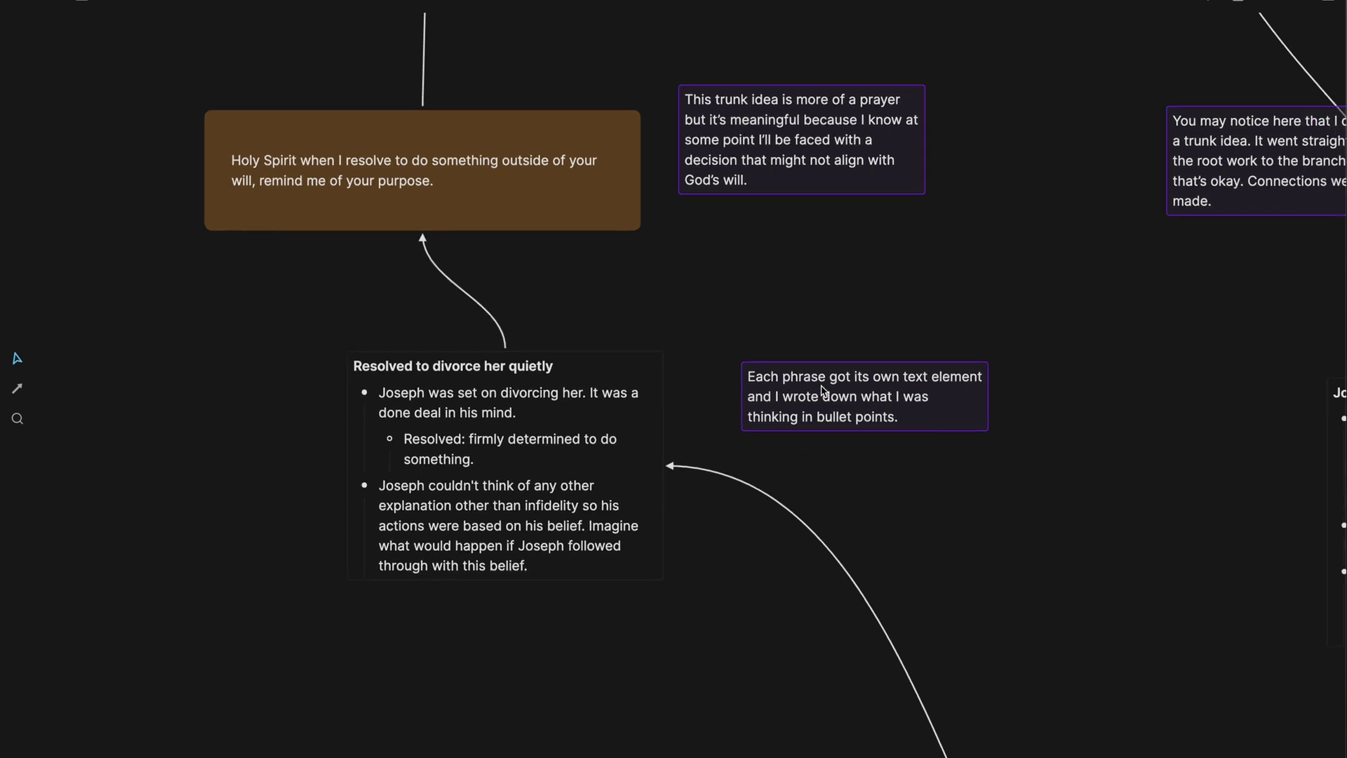
scroll(824, 391, left, 5)
scroll(824, 391, down, 2)
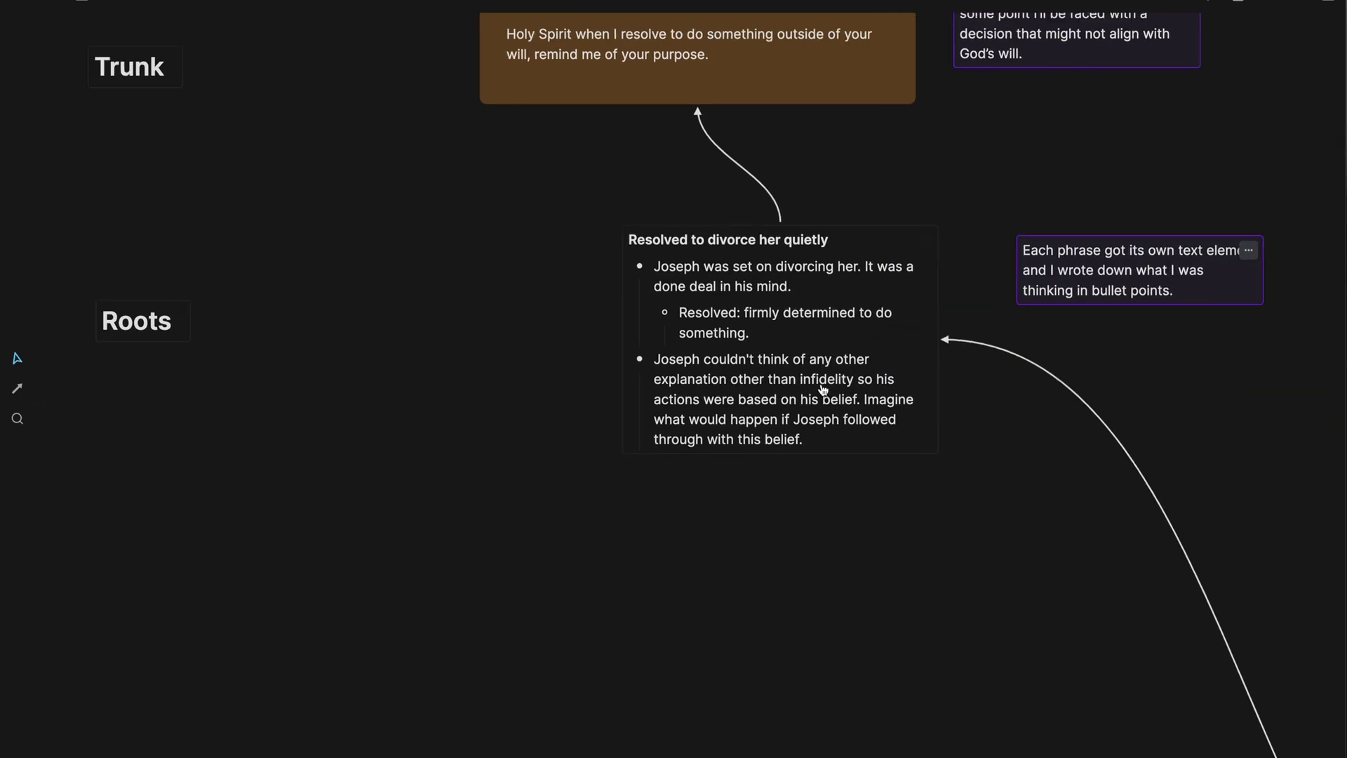
scroll(828, 377, right, 2)
scroll(836, 382, up, 4)
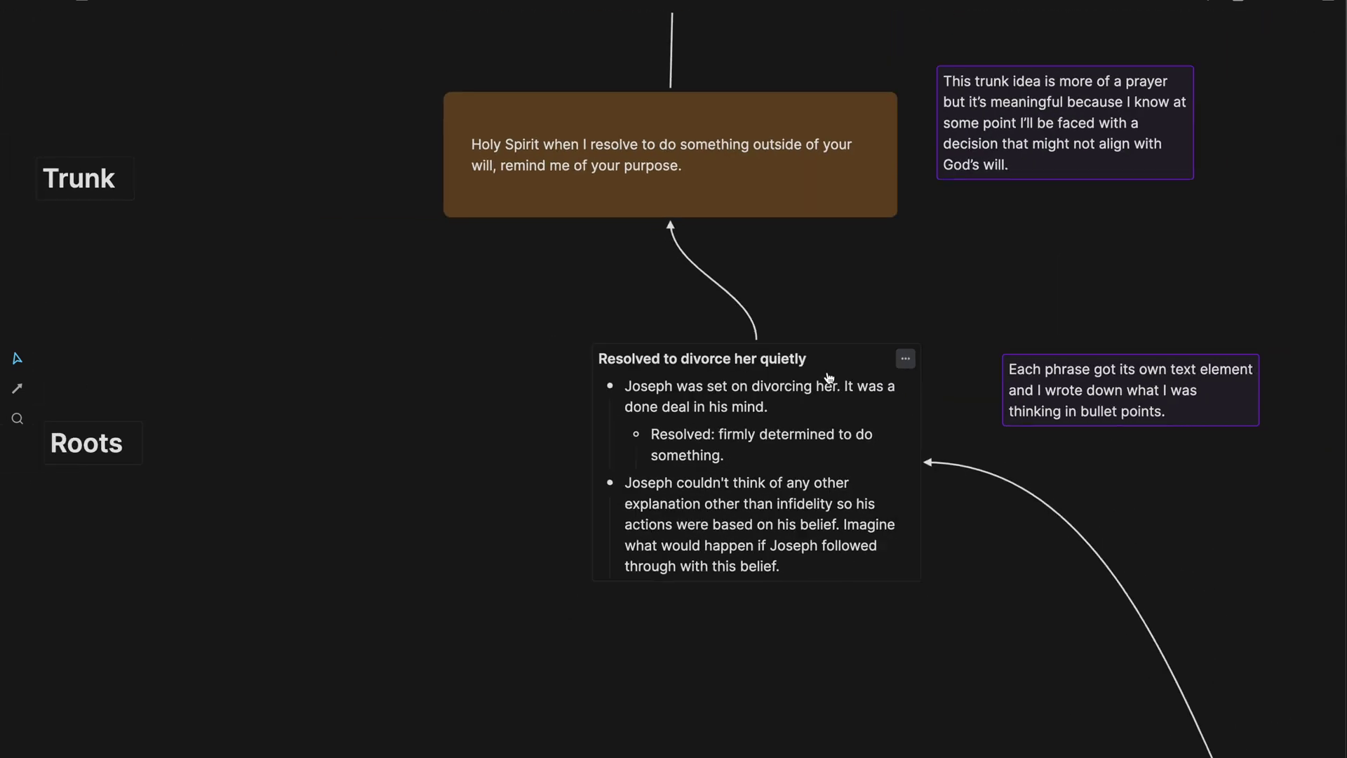
click(478, 143)
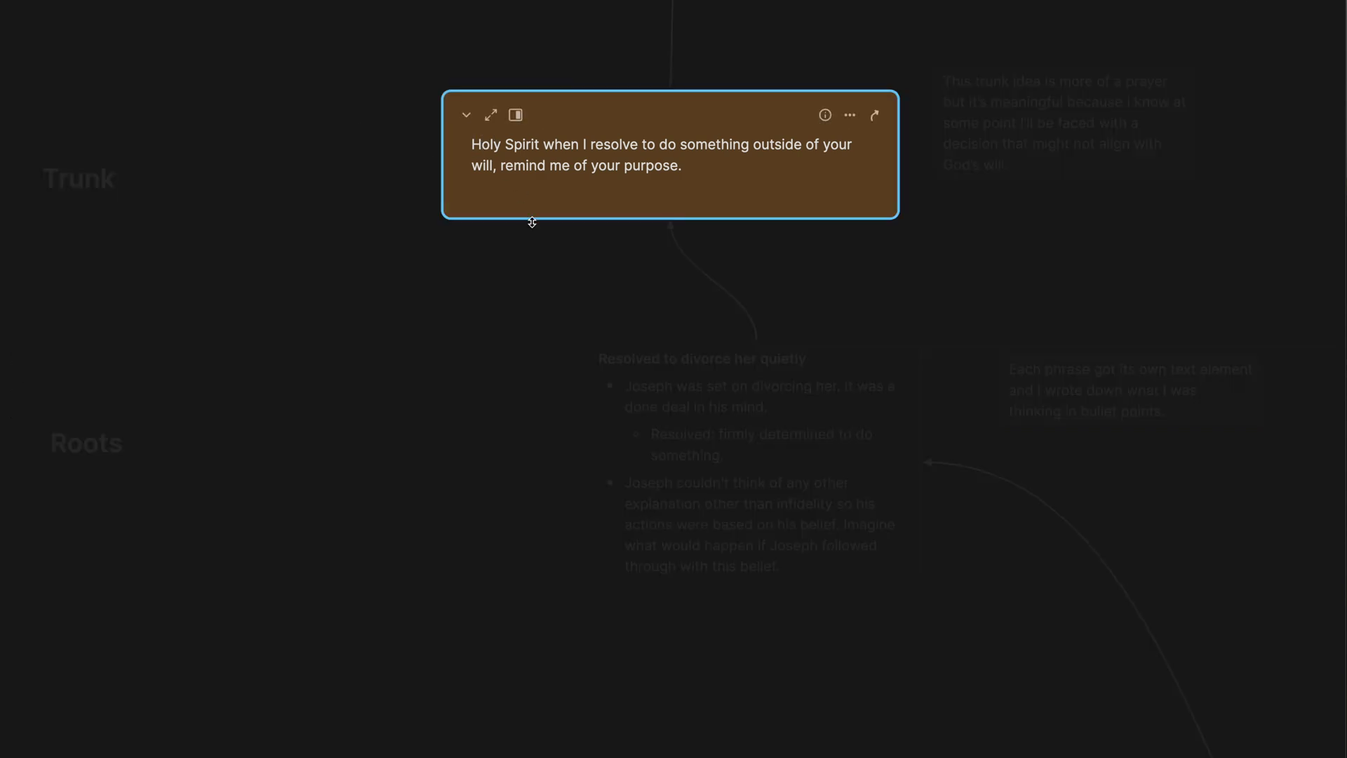
click(517, 286)
scroll(529, 301, down, 5)
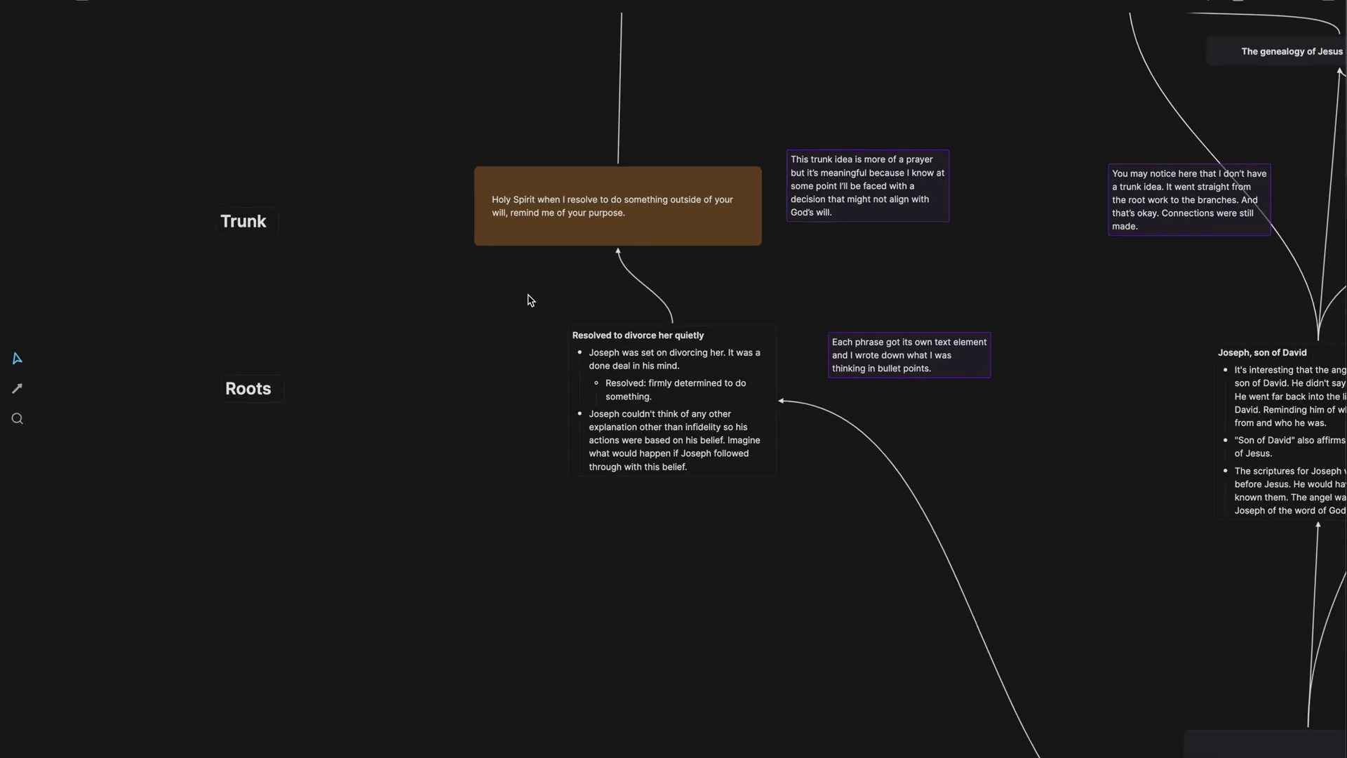
scroll(530, 301, down, 3)
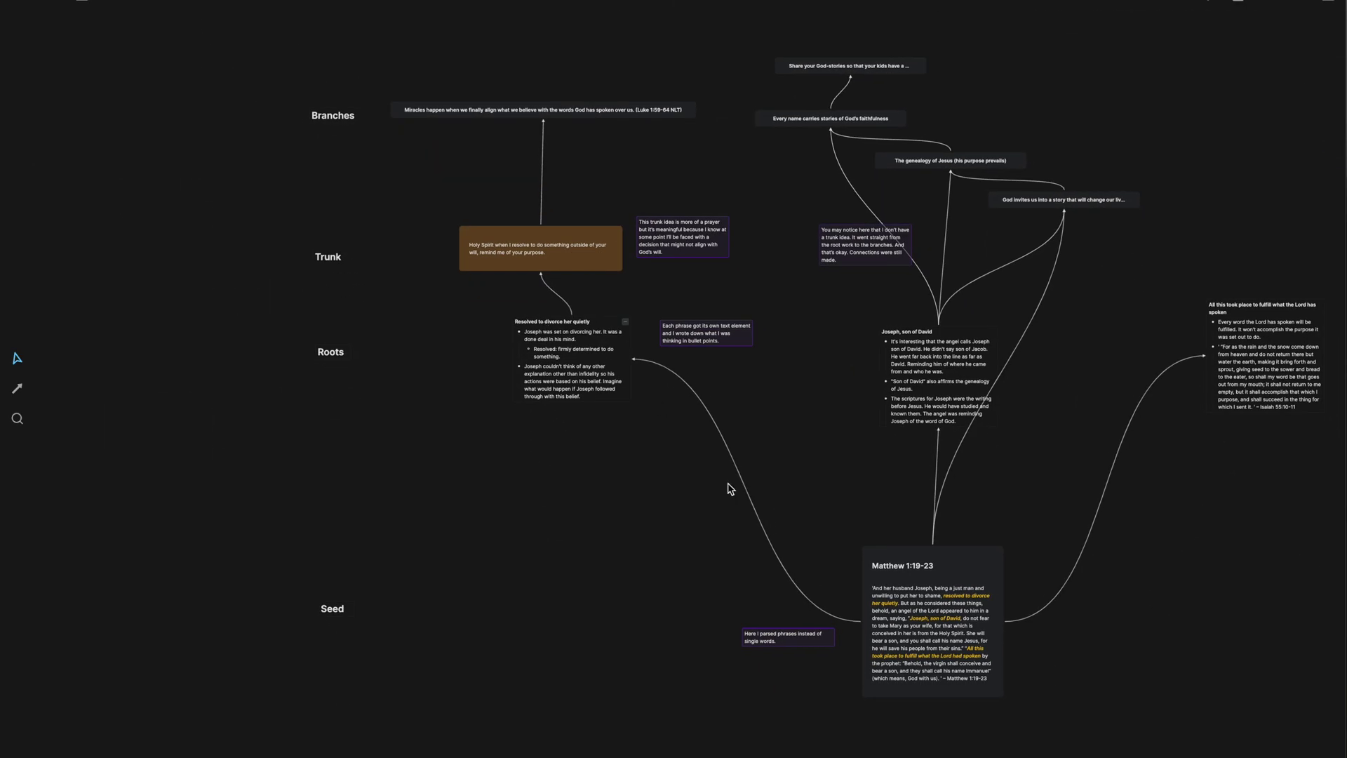
scroll(906, 609, right, 2)
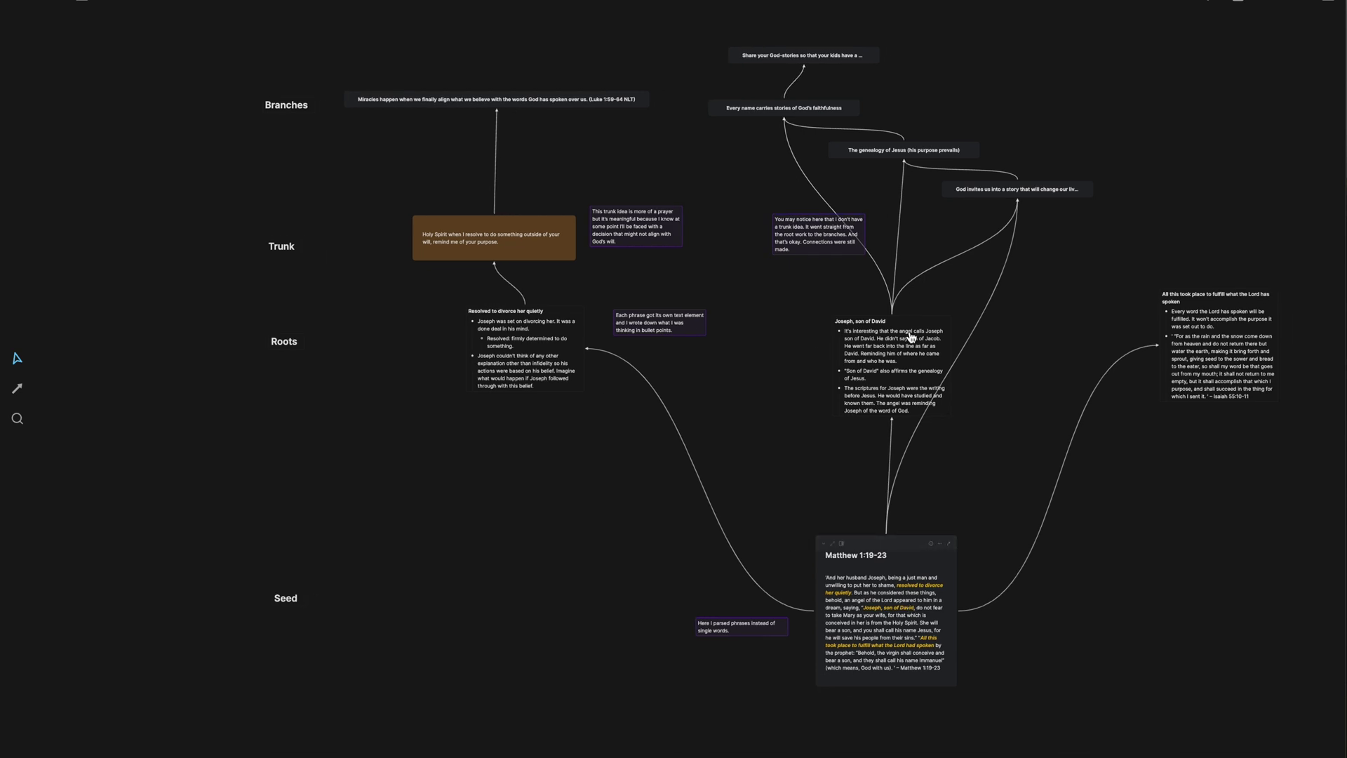
scroll(919, 361, down, 2)
scroll(920, 361, right, 1)
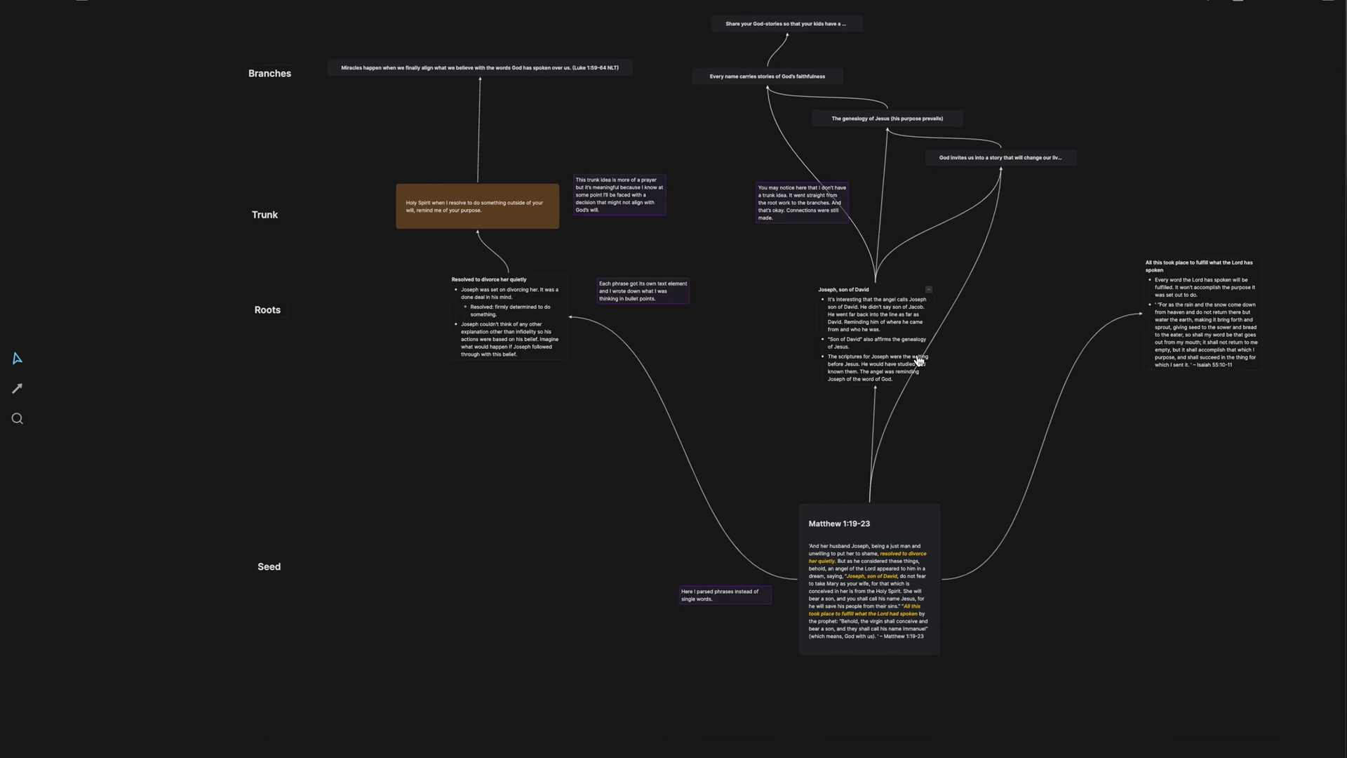
scroll(906, 580, up, 2)
scroll(906, 580, left, 1)
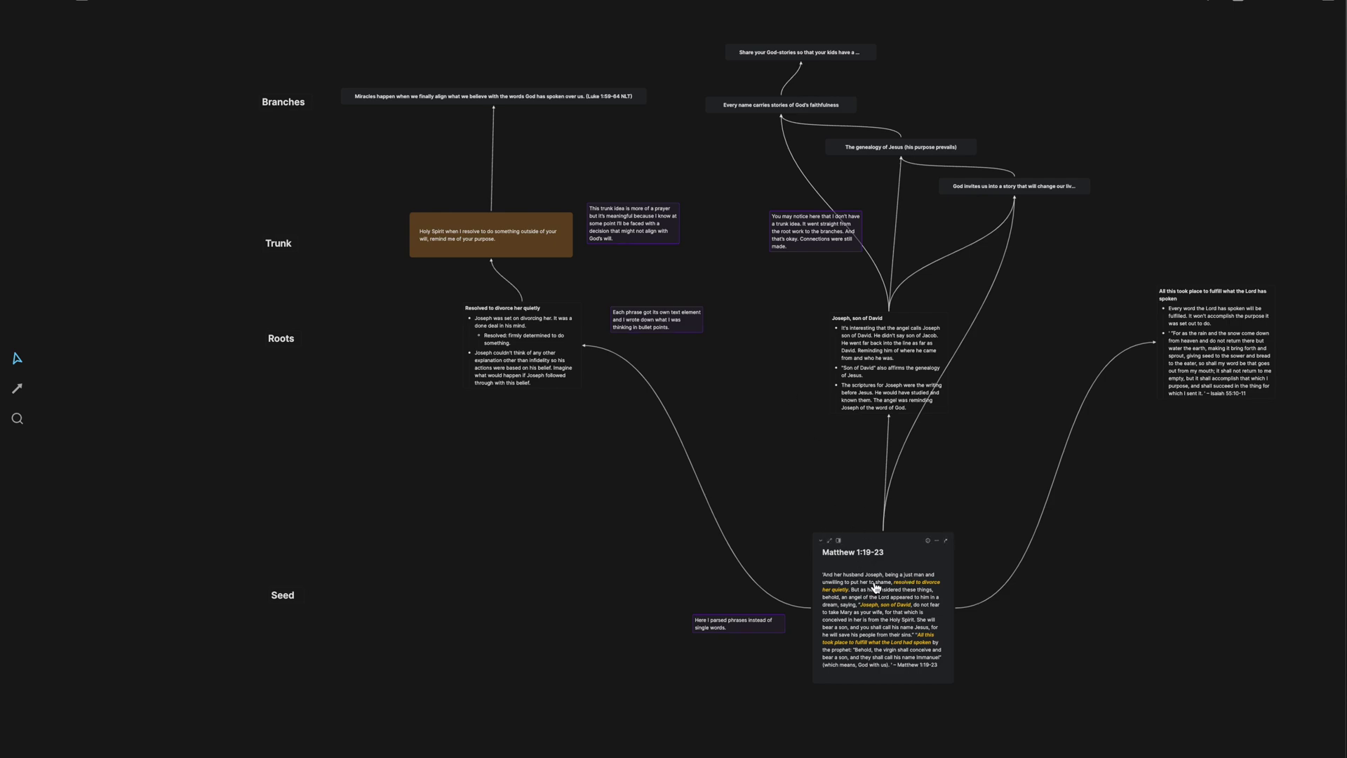
scroll(879, 588, up, 2)
scroll(878, 588, up, 2)
click(893, 500)
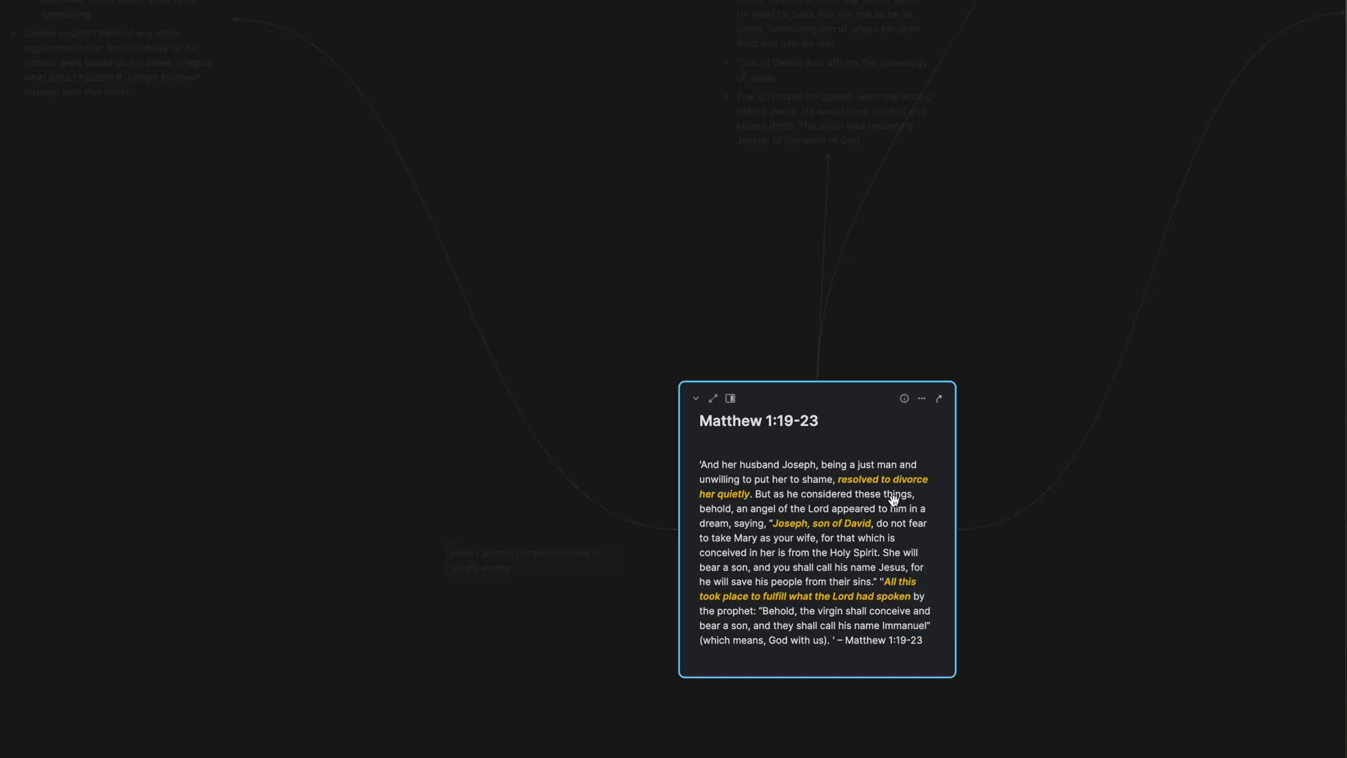
click(777, 324)
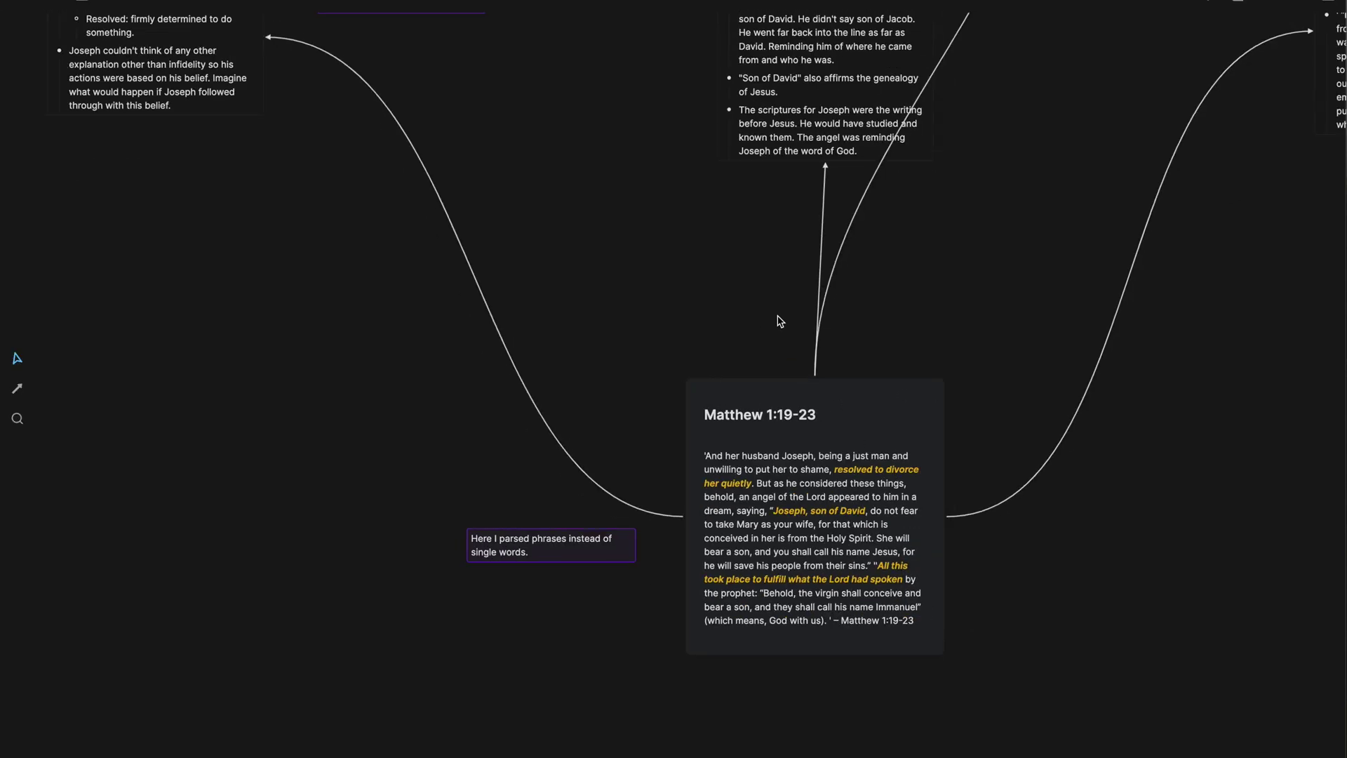
scroll(780, 321, down, 5)
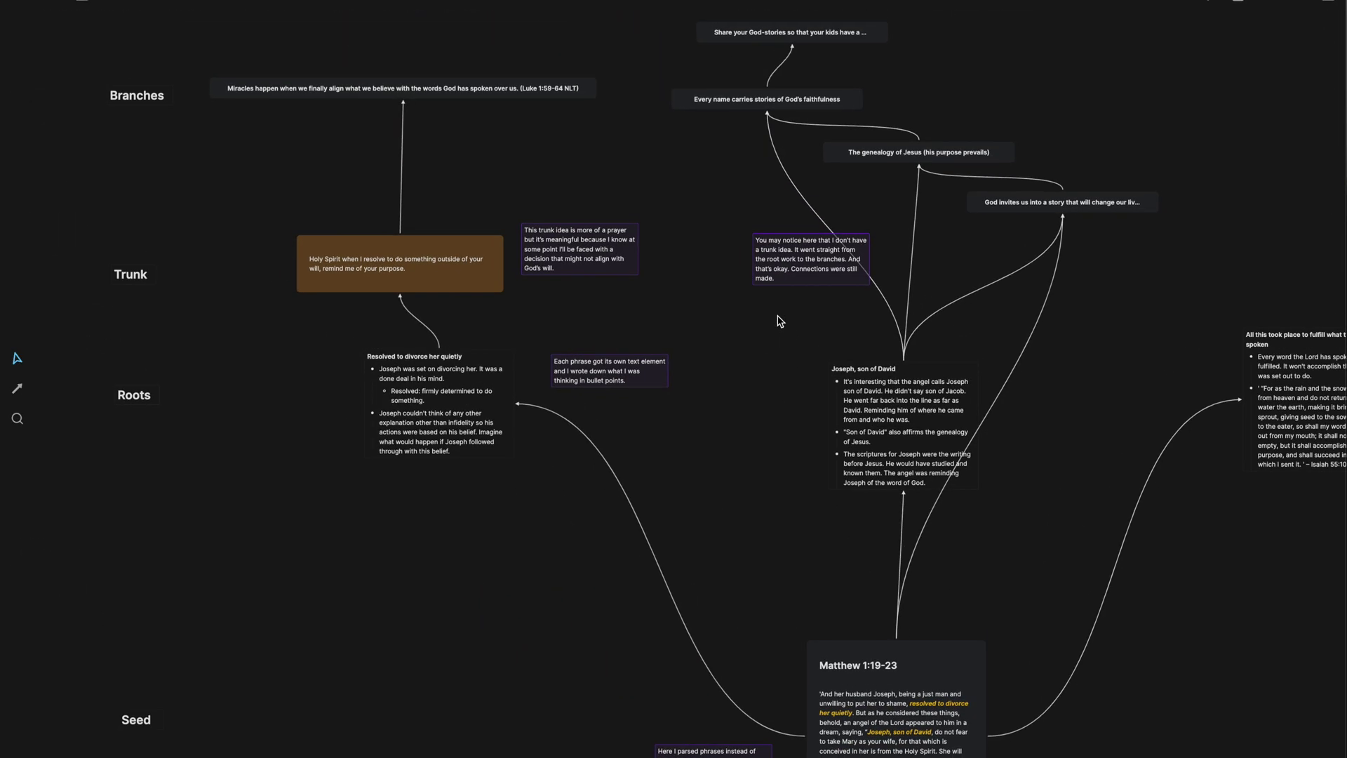
scroll(780, 321, left, 2)
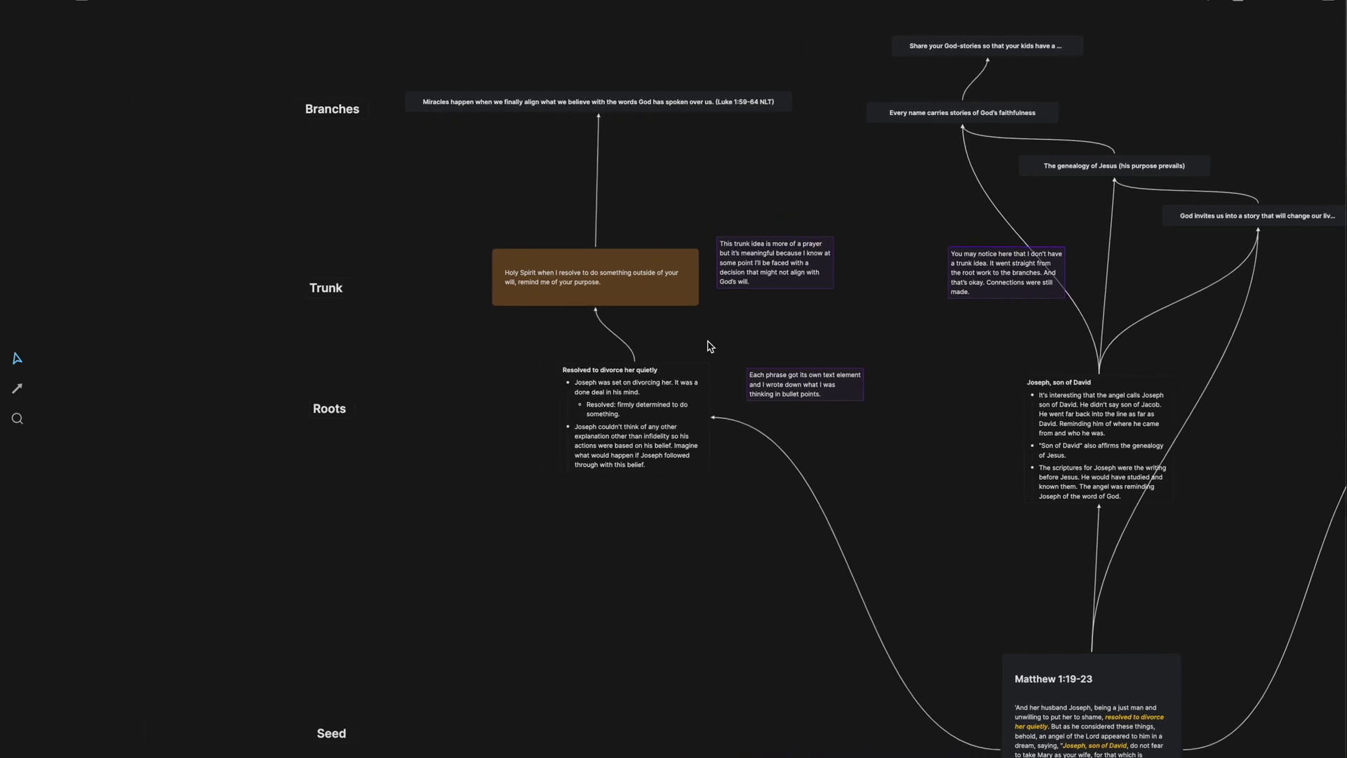
scroll(639, 428, up, 3)
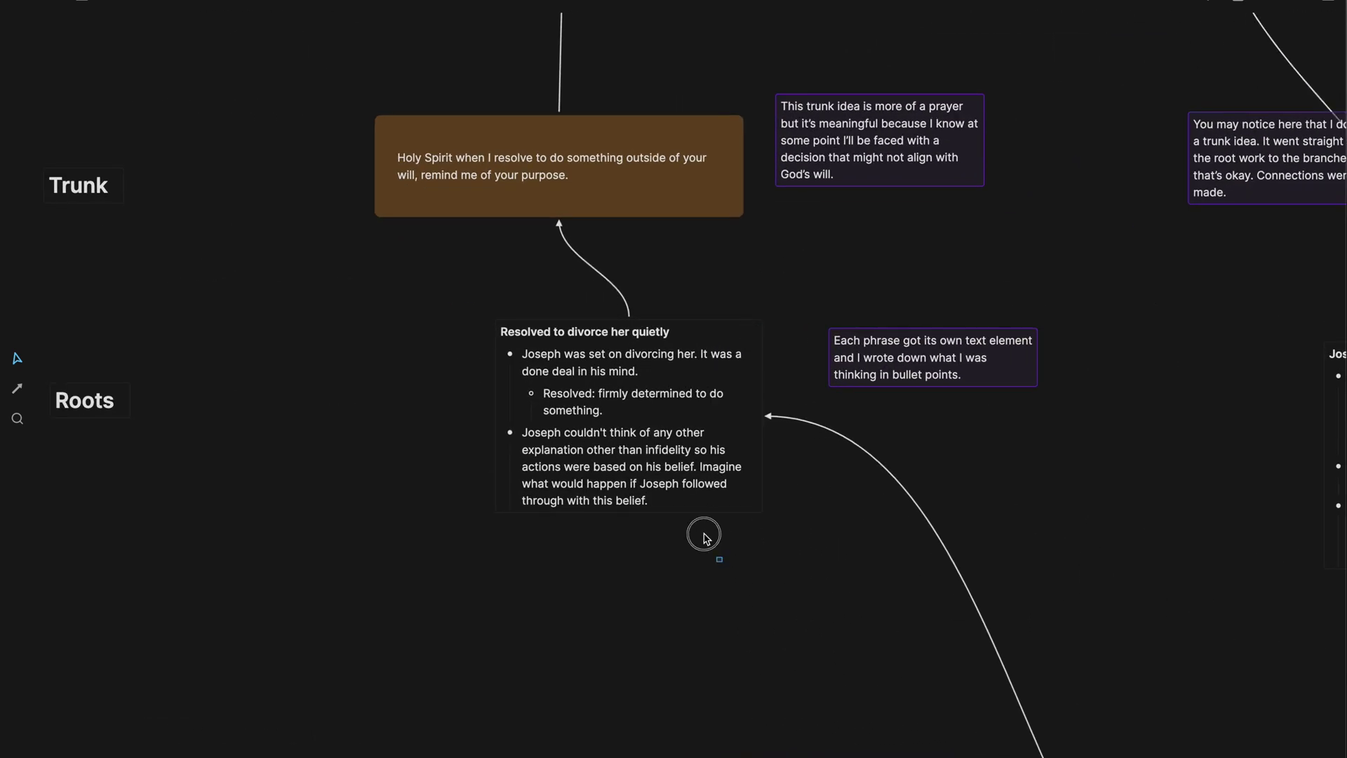
click(651, 447)
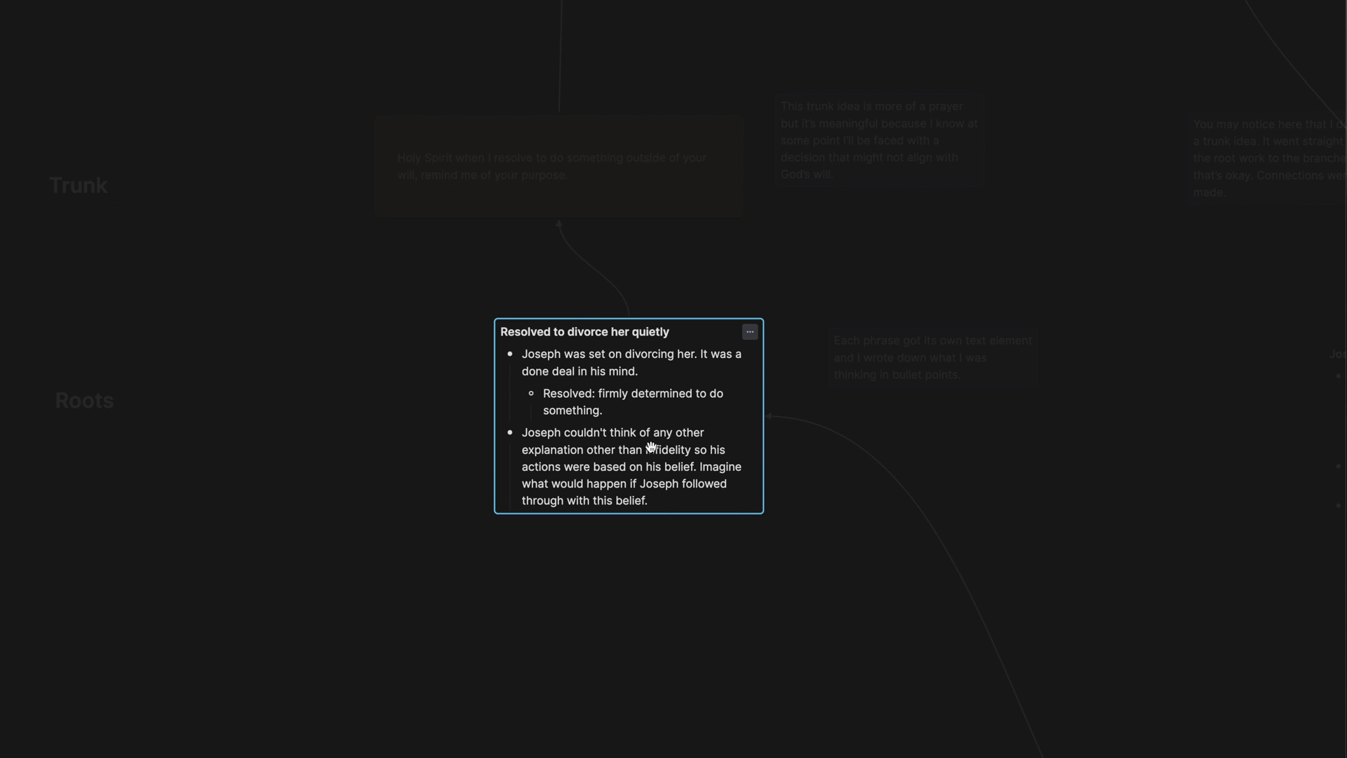
scroll(628, 417, up, 2)
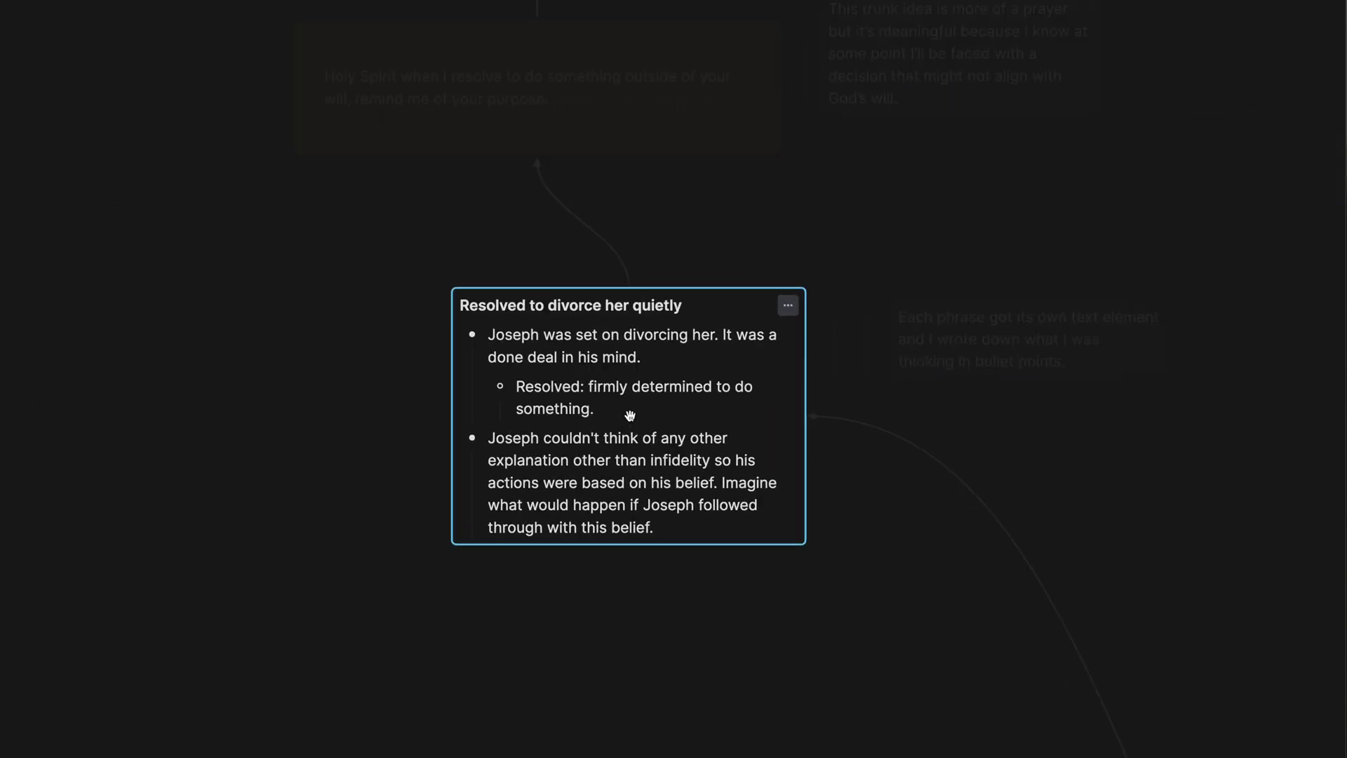
click(678, 606)
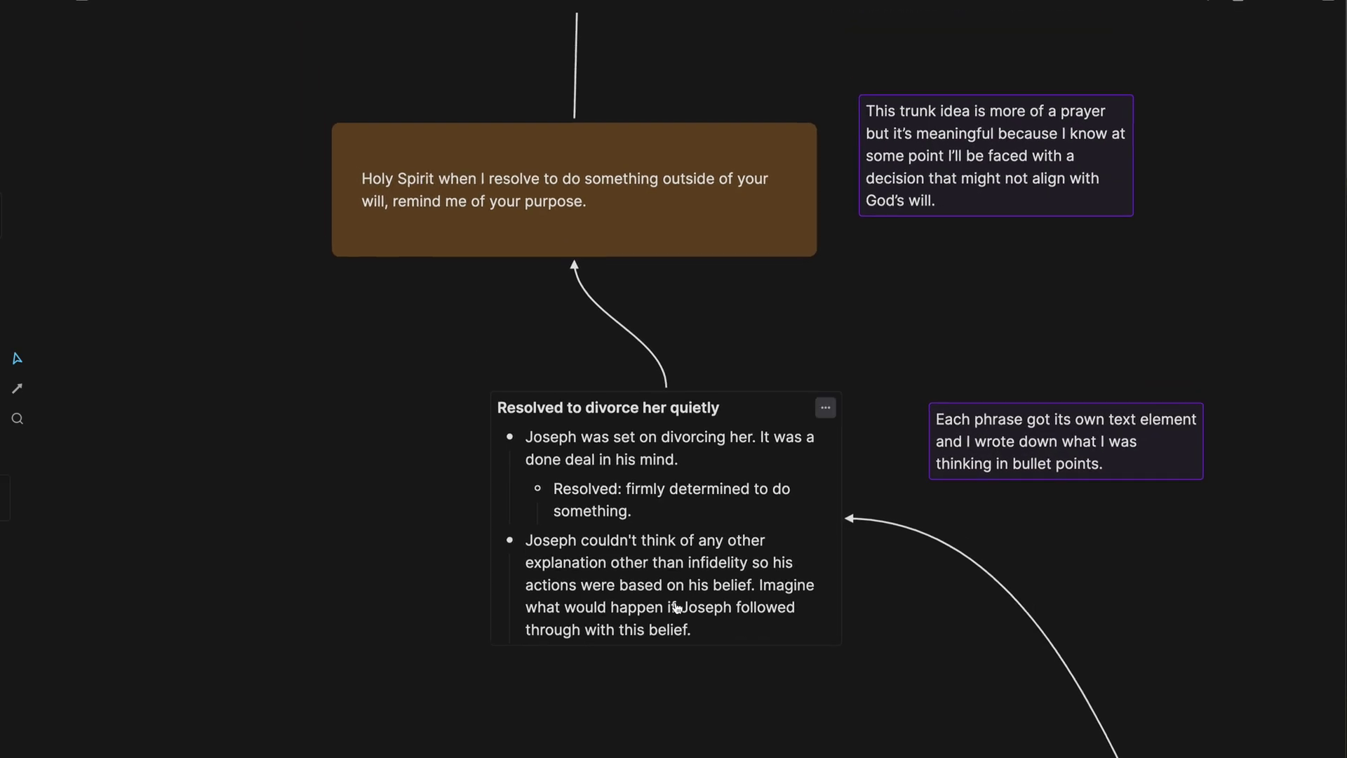
click(607, 516)
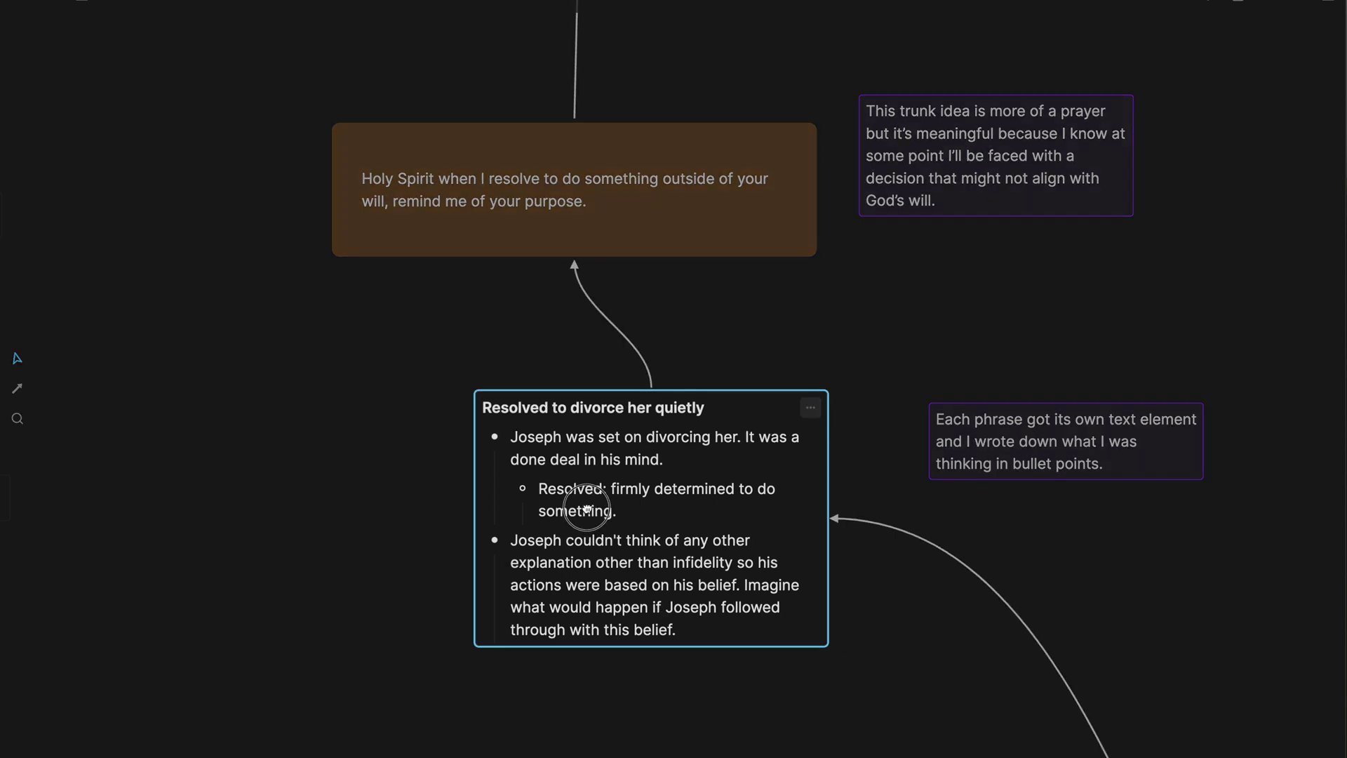
click(414, 434)
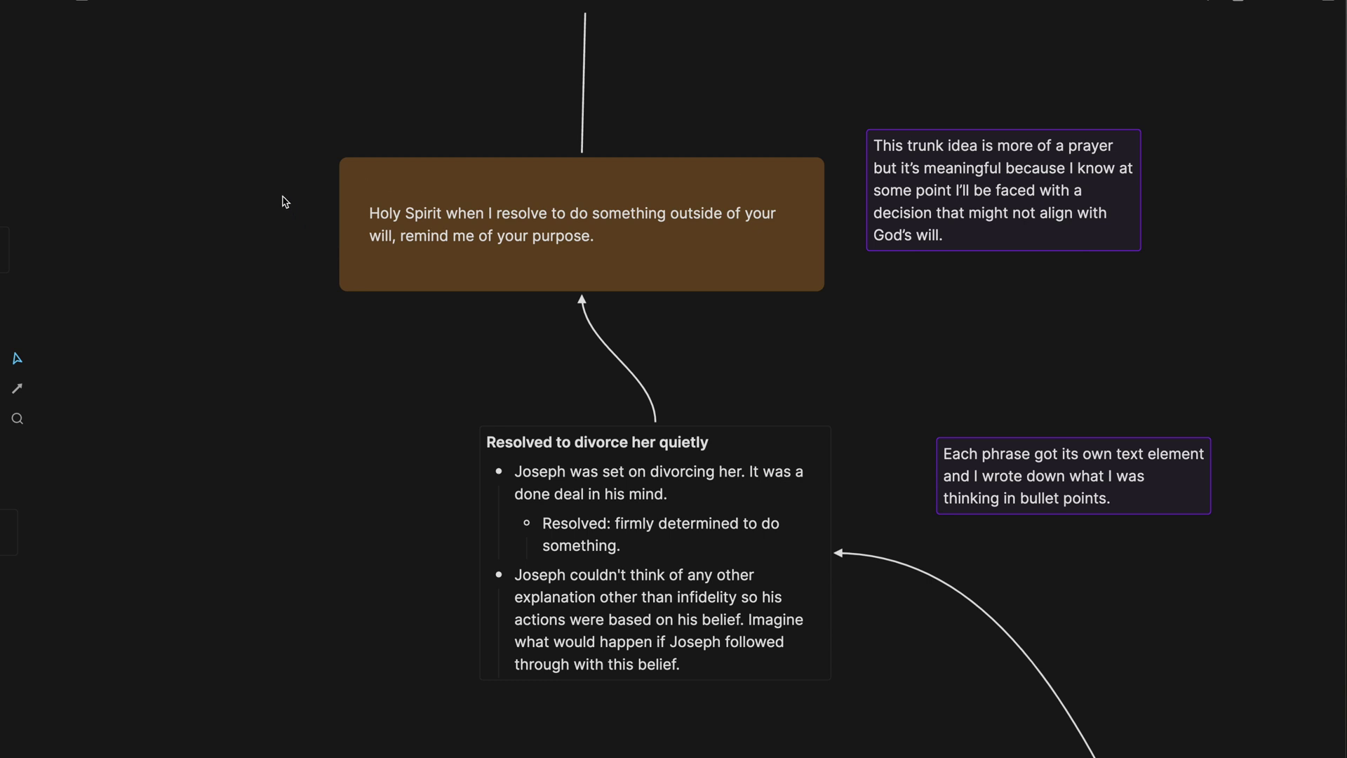
drag(284, 198, 420, 275)
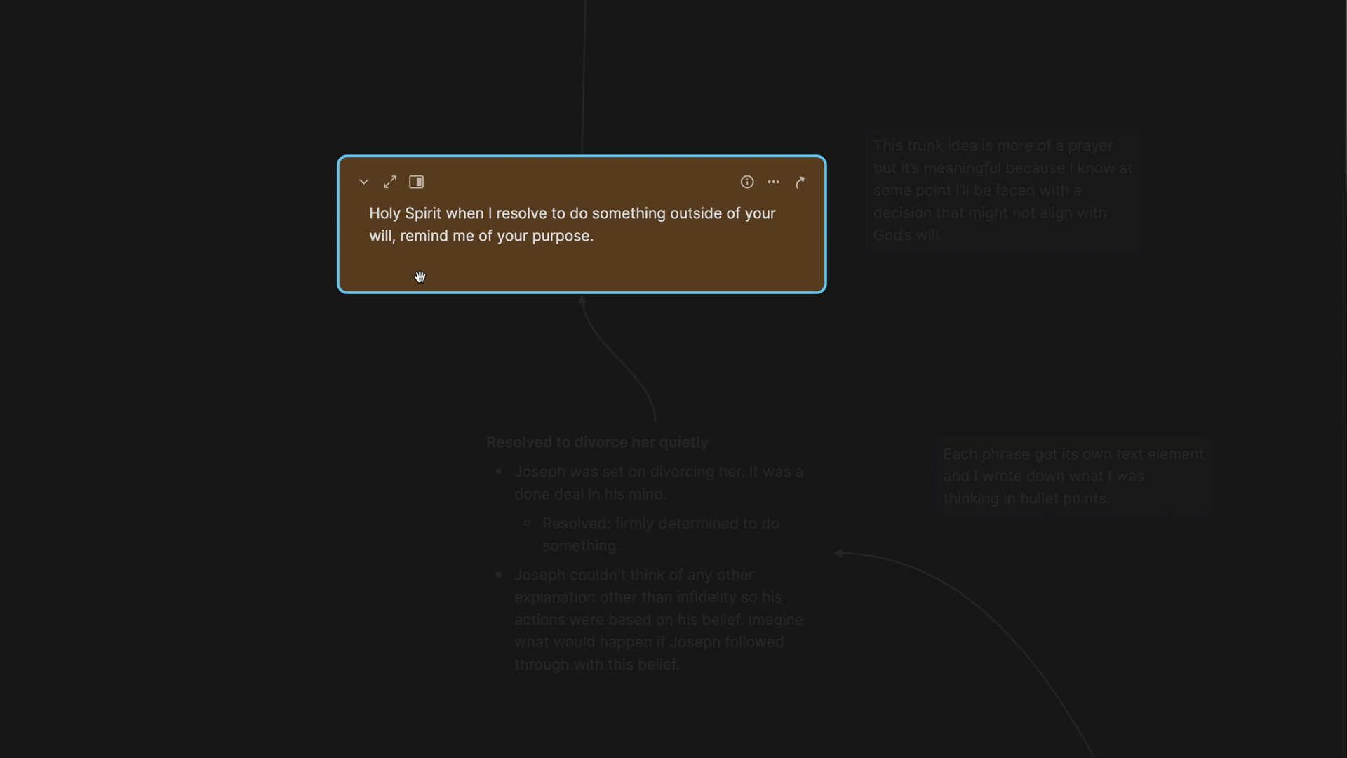
click(443, 335)
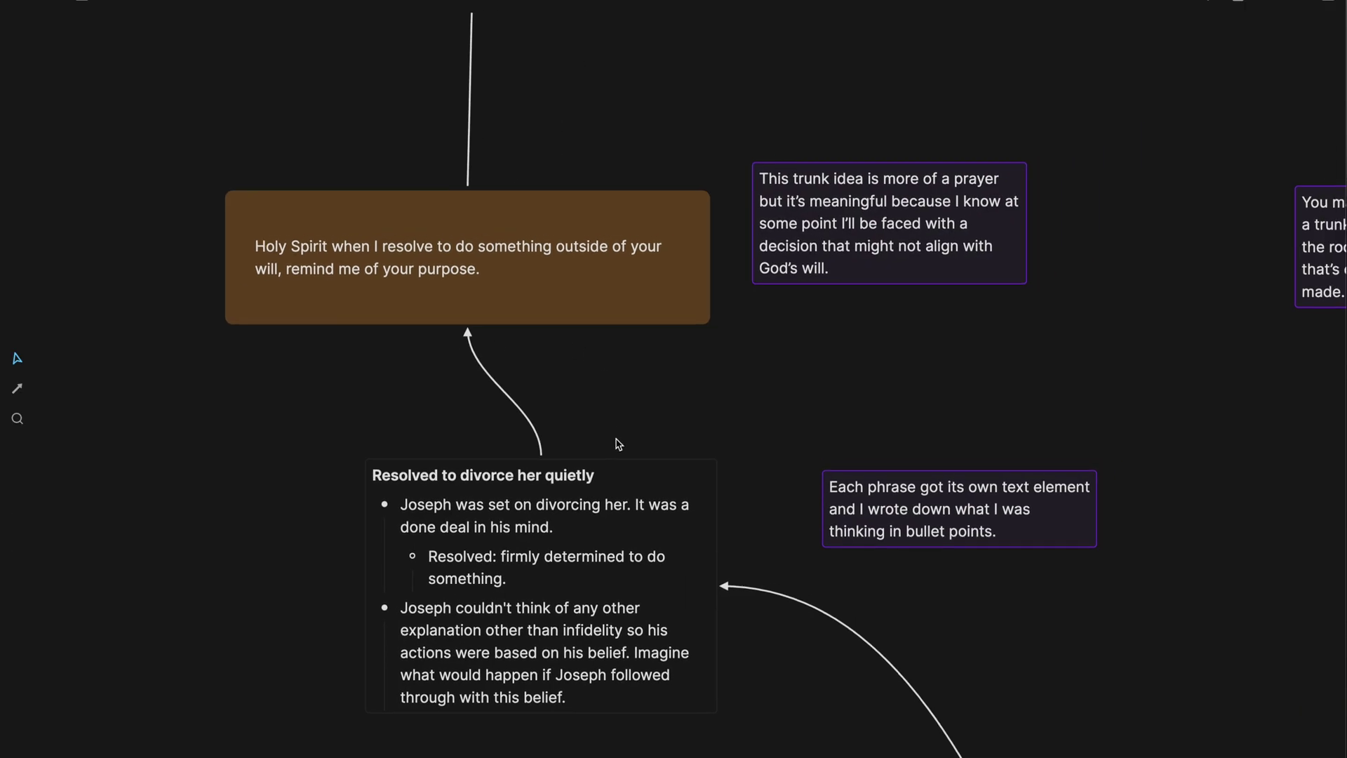
click(617, 486)
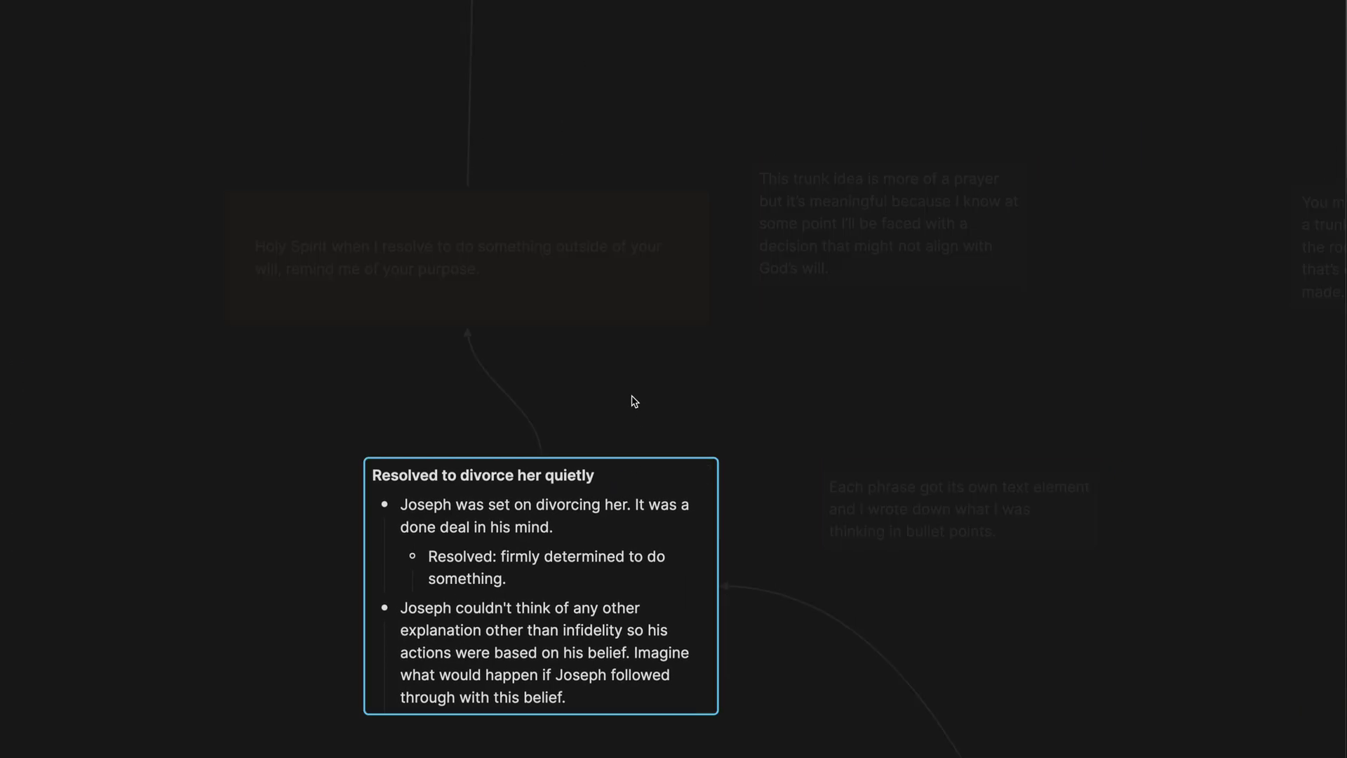
click(635, 402)
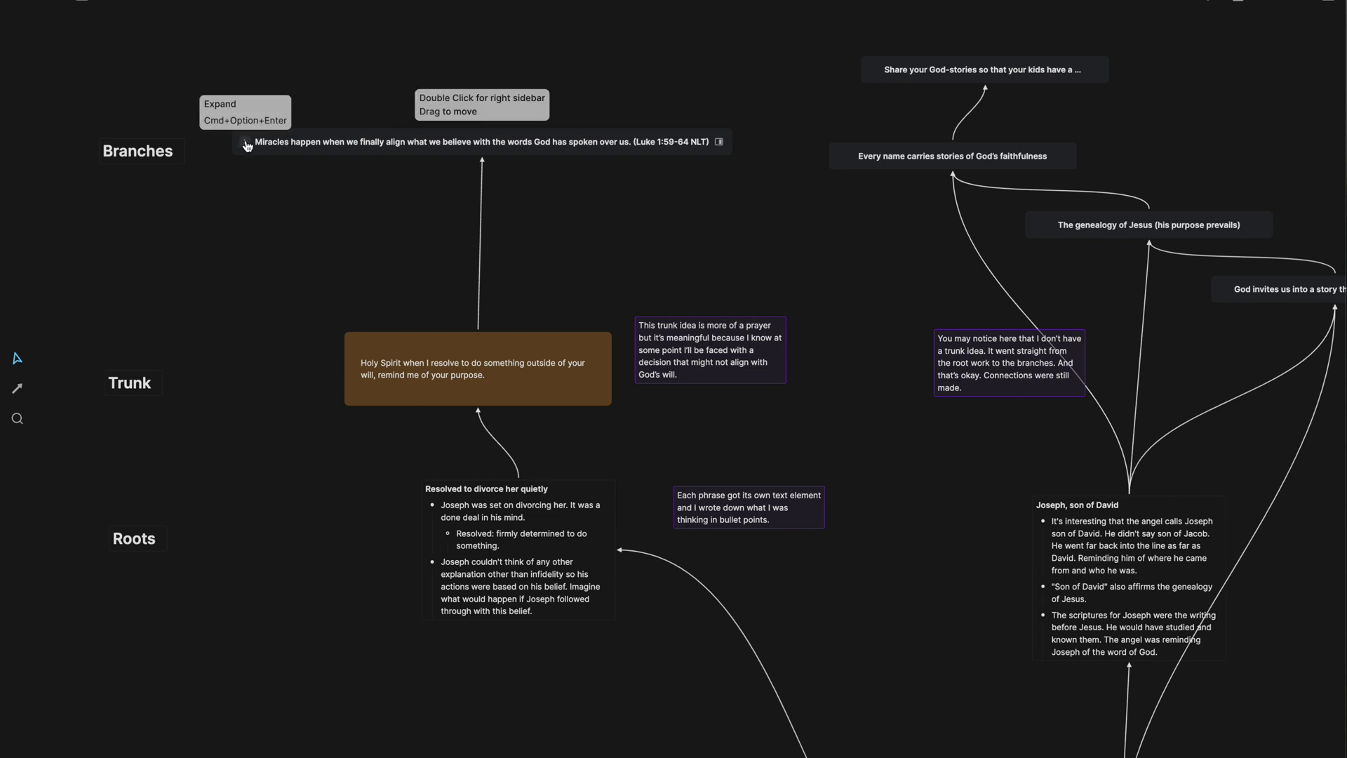
scroll(524, 147, right, 5)
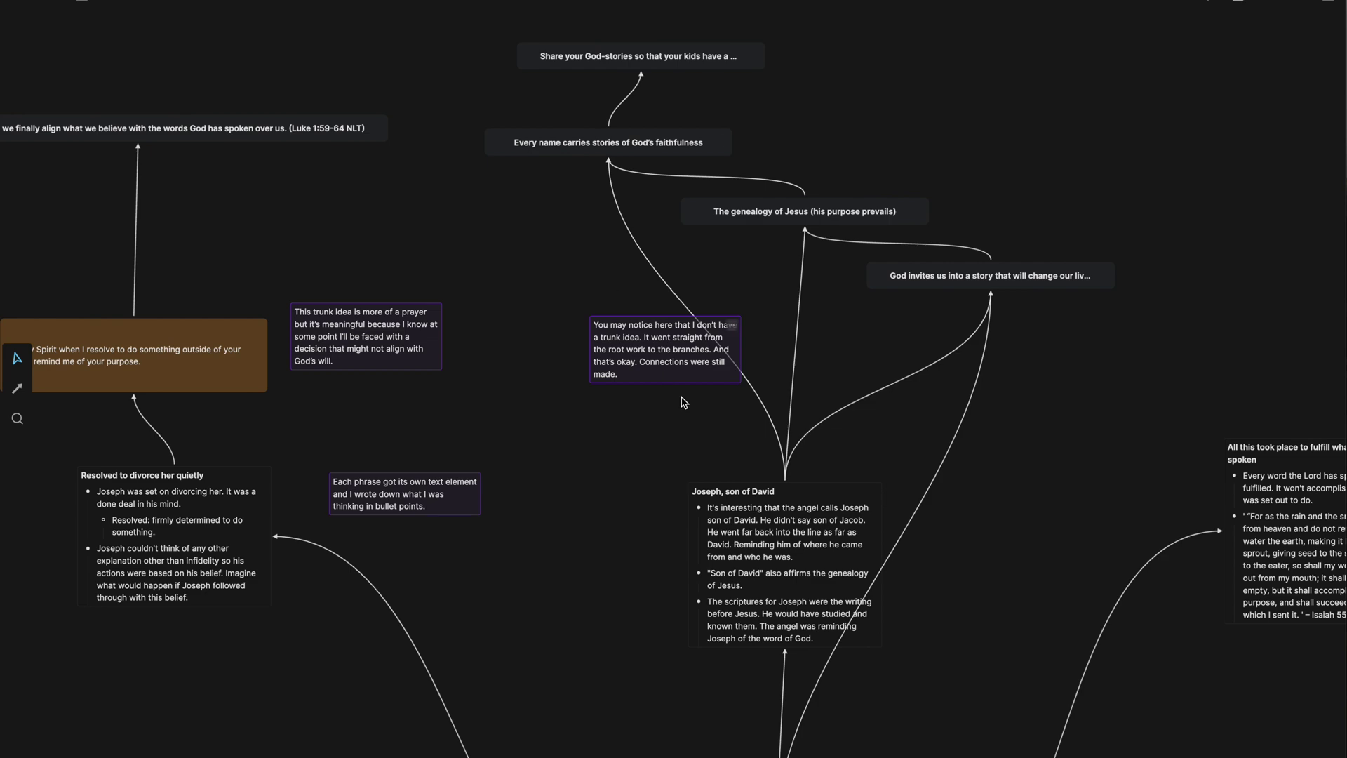
scroll(684, 402, down, 1)
scroll(632, 316, up, 5)
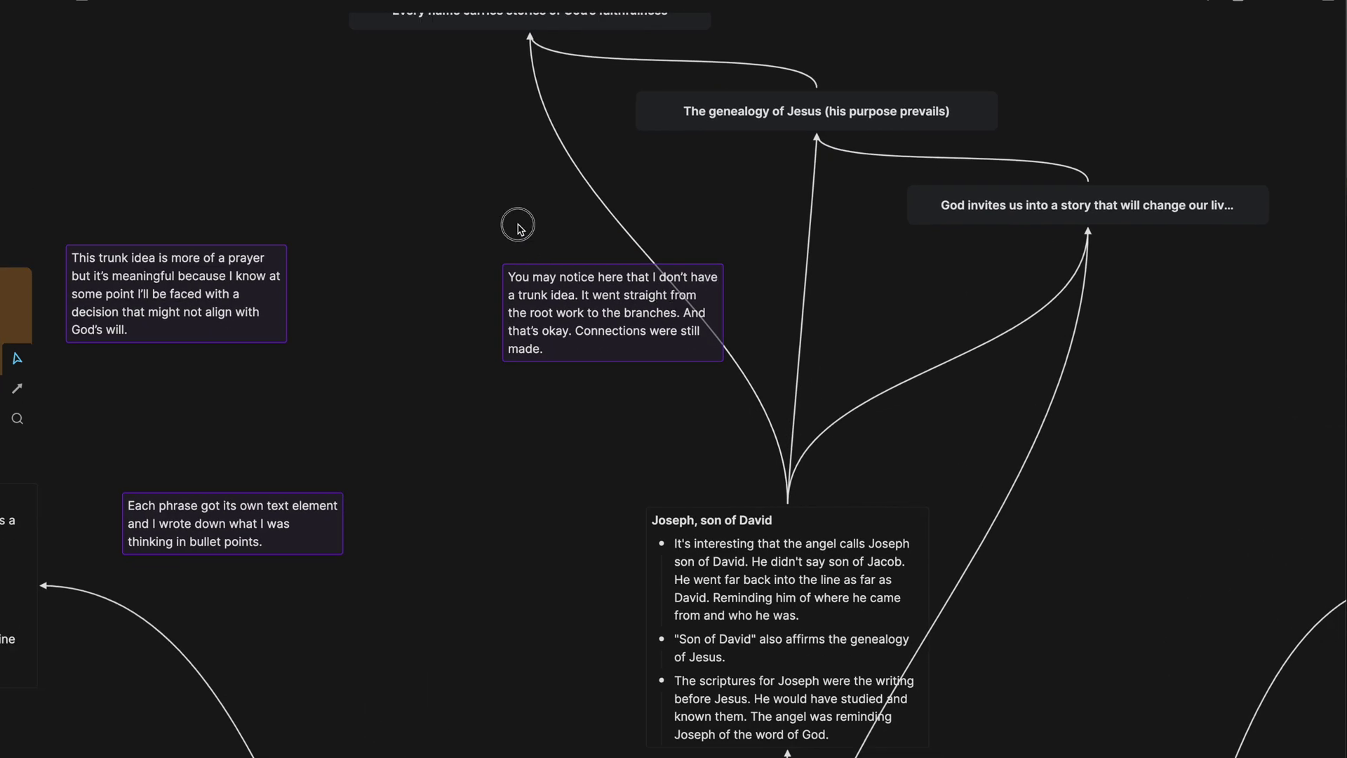
click(605, 310)
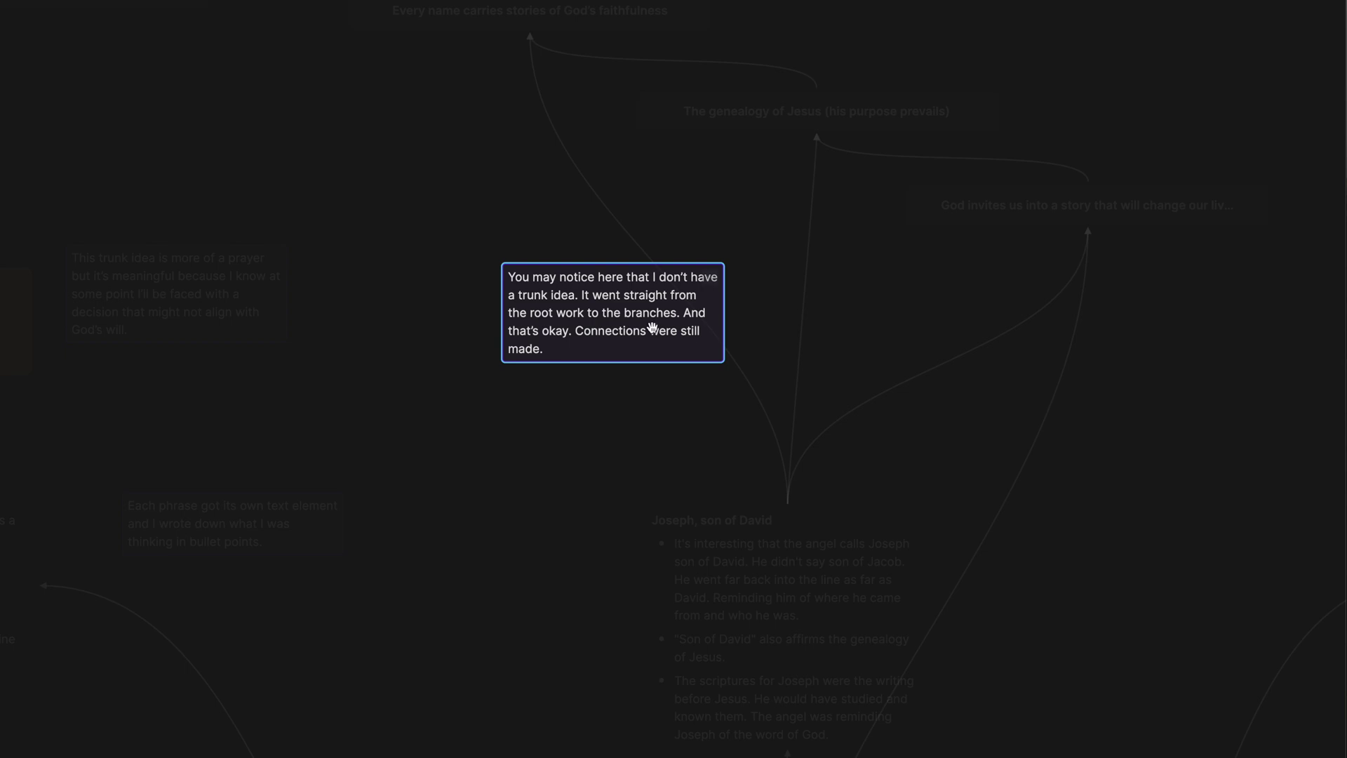
click(693, 424)
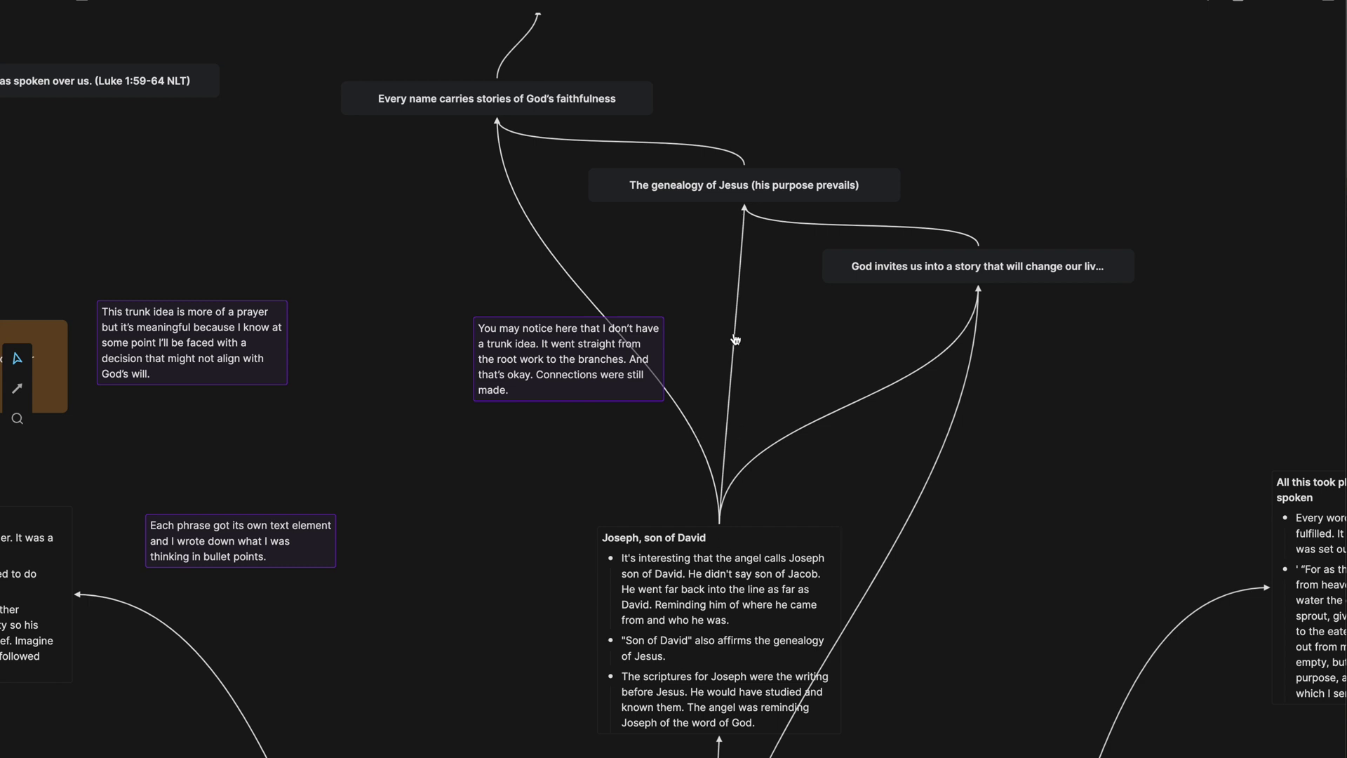
scroll(736, 339, down, 1)
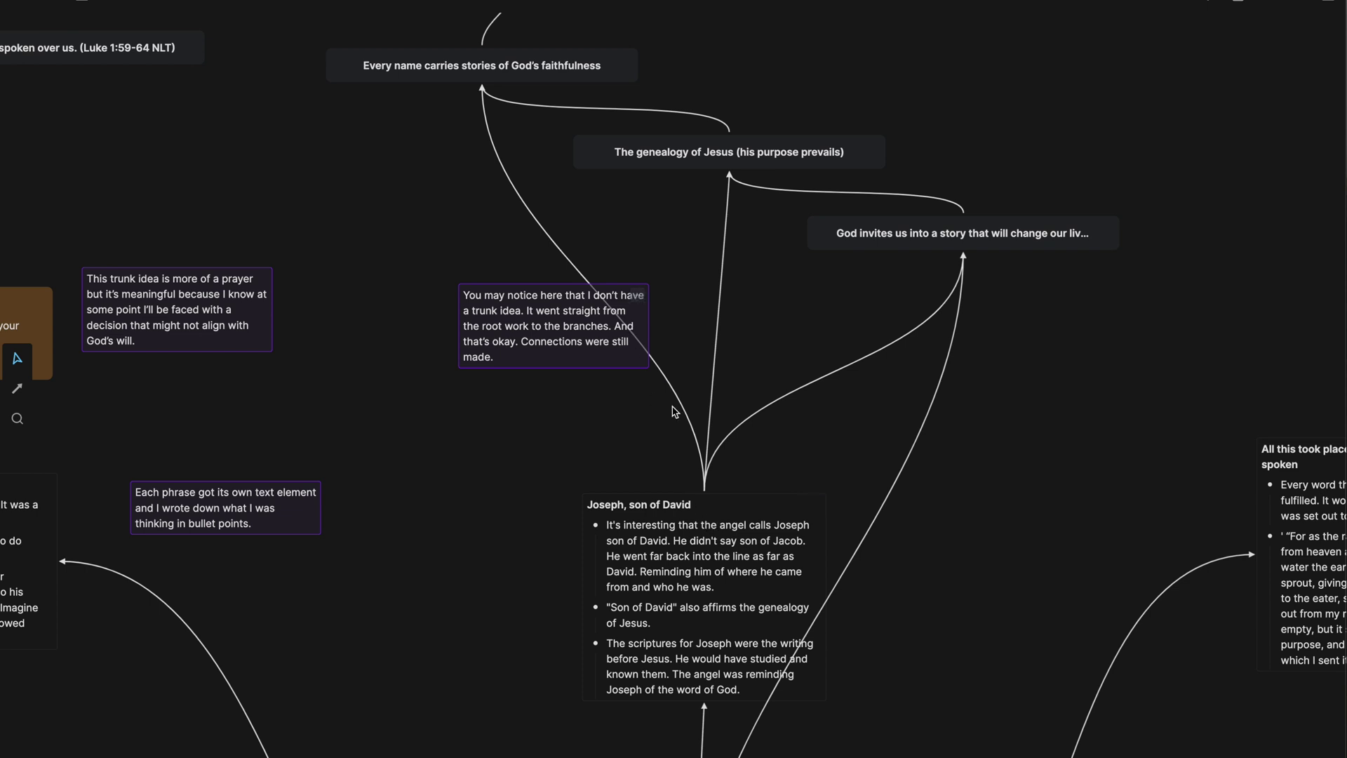
scroll(674, 413, down, 1)
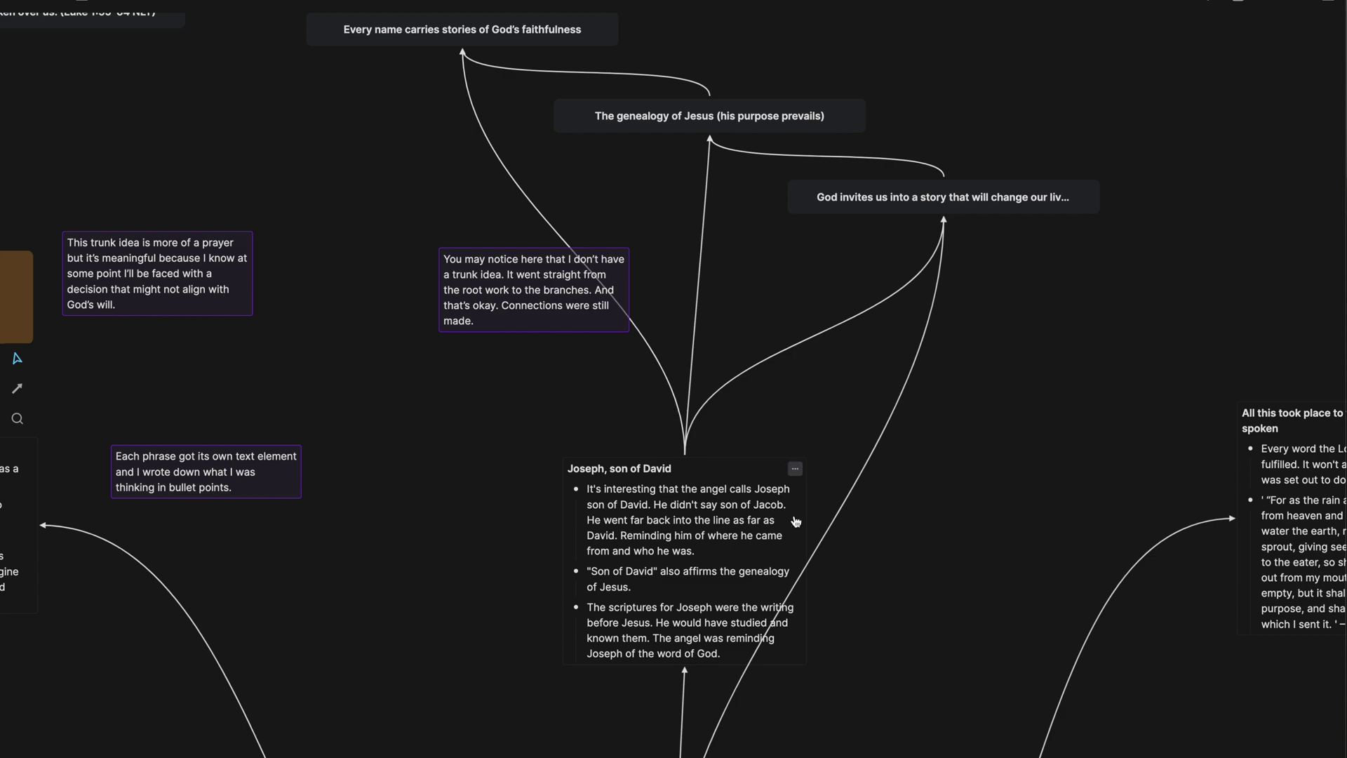
drag(835, 539, 770, 481)
scroll(770, 482, up, 3)
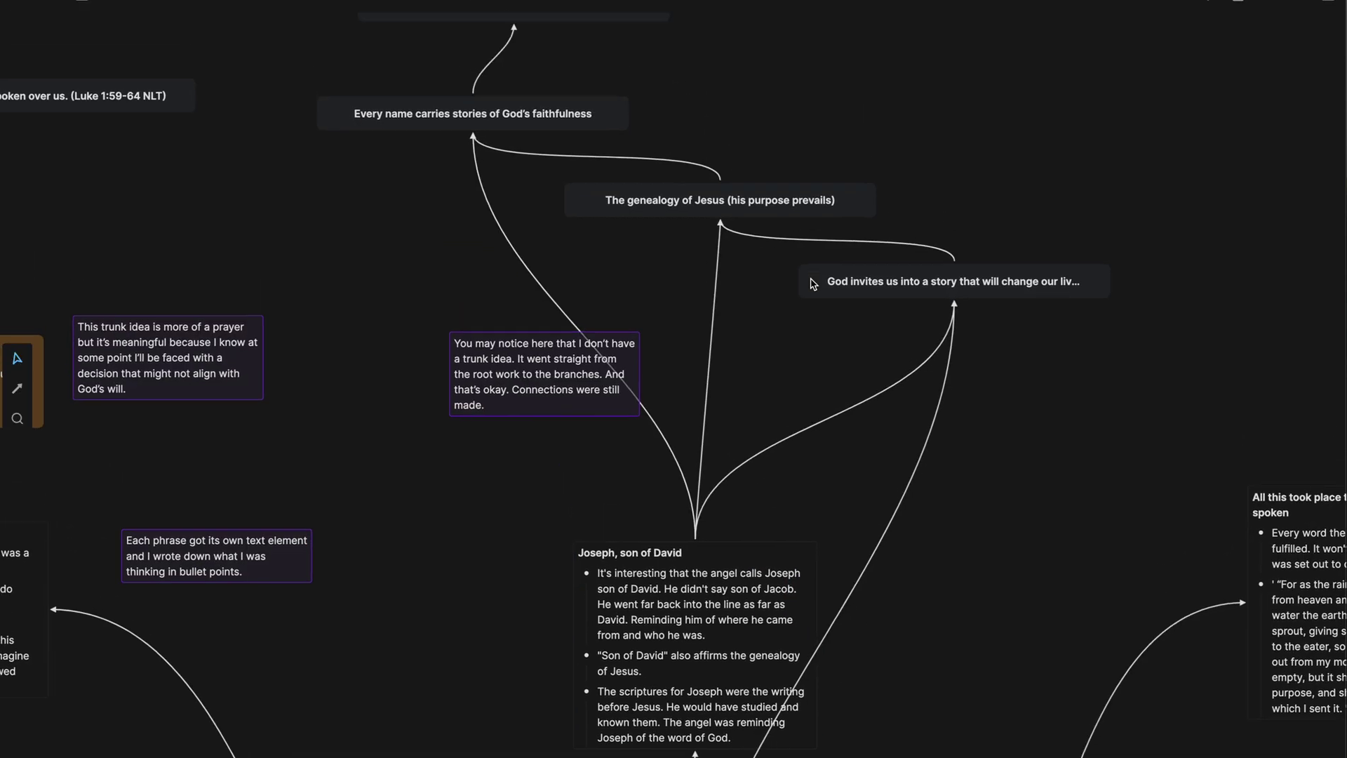
scroll(813, 284, up, 2)
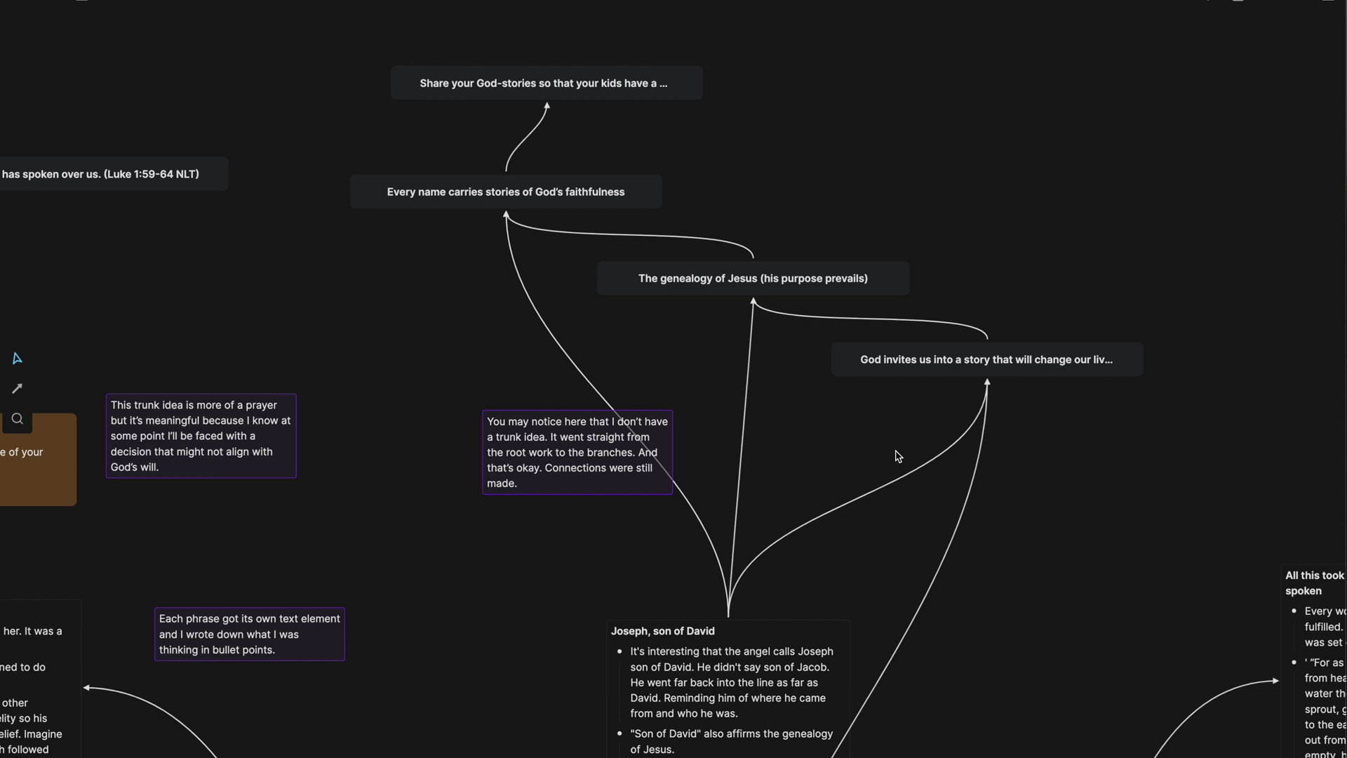
scroll(616, 474, down, 3)
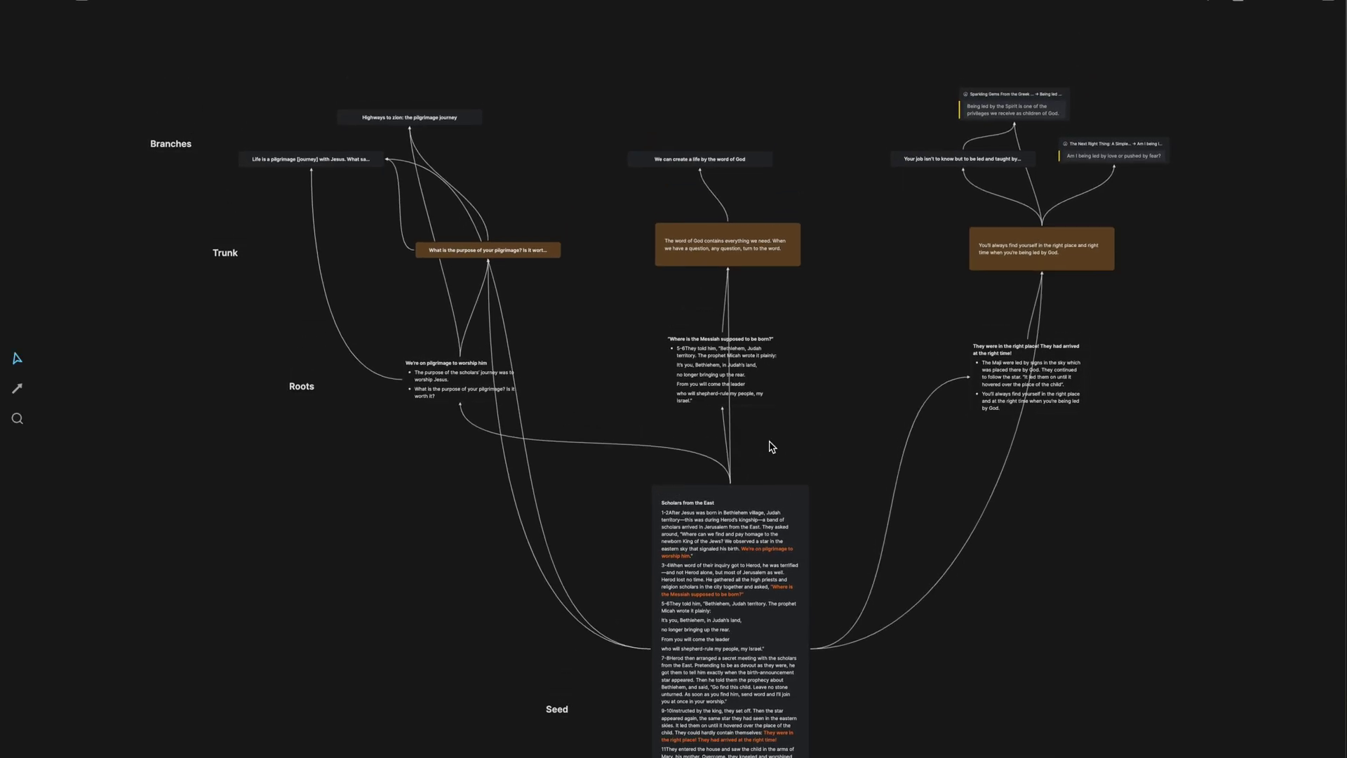
scroll(772, 447, down, 3)
scroll(774, 493, up, 3)
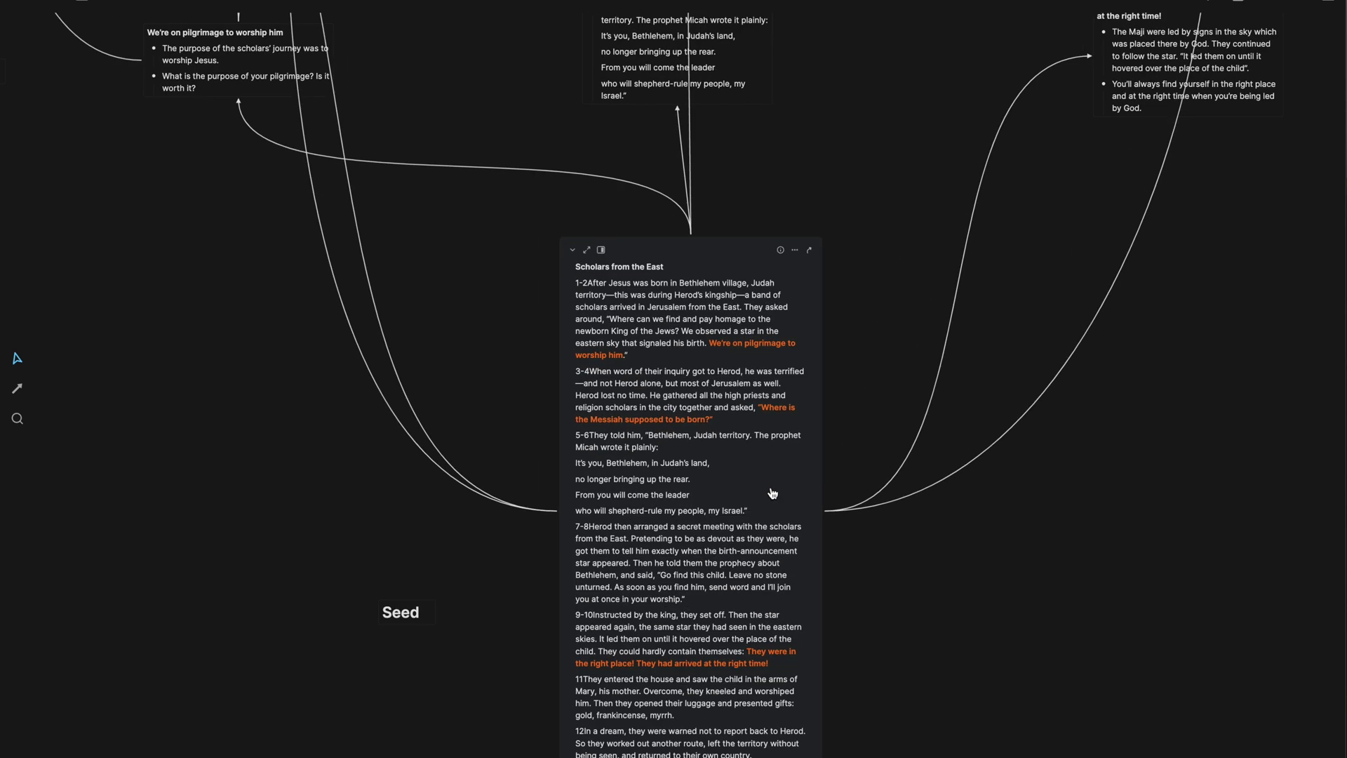
scroll(772, 493, up, 1)
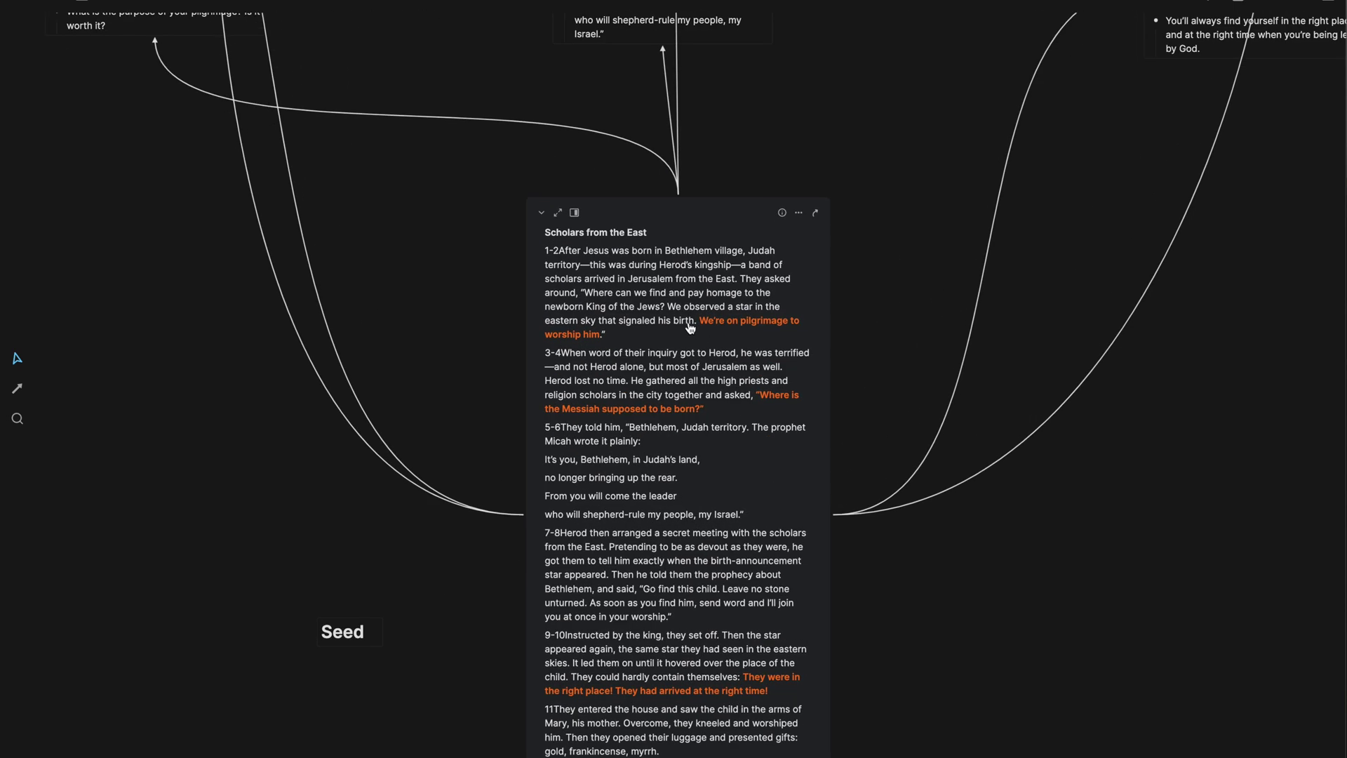
scroll(689, 327, down, 3)
scroll(689, 326, up, 1)
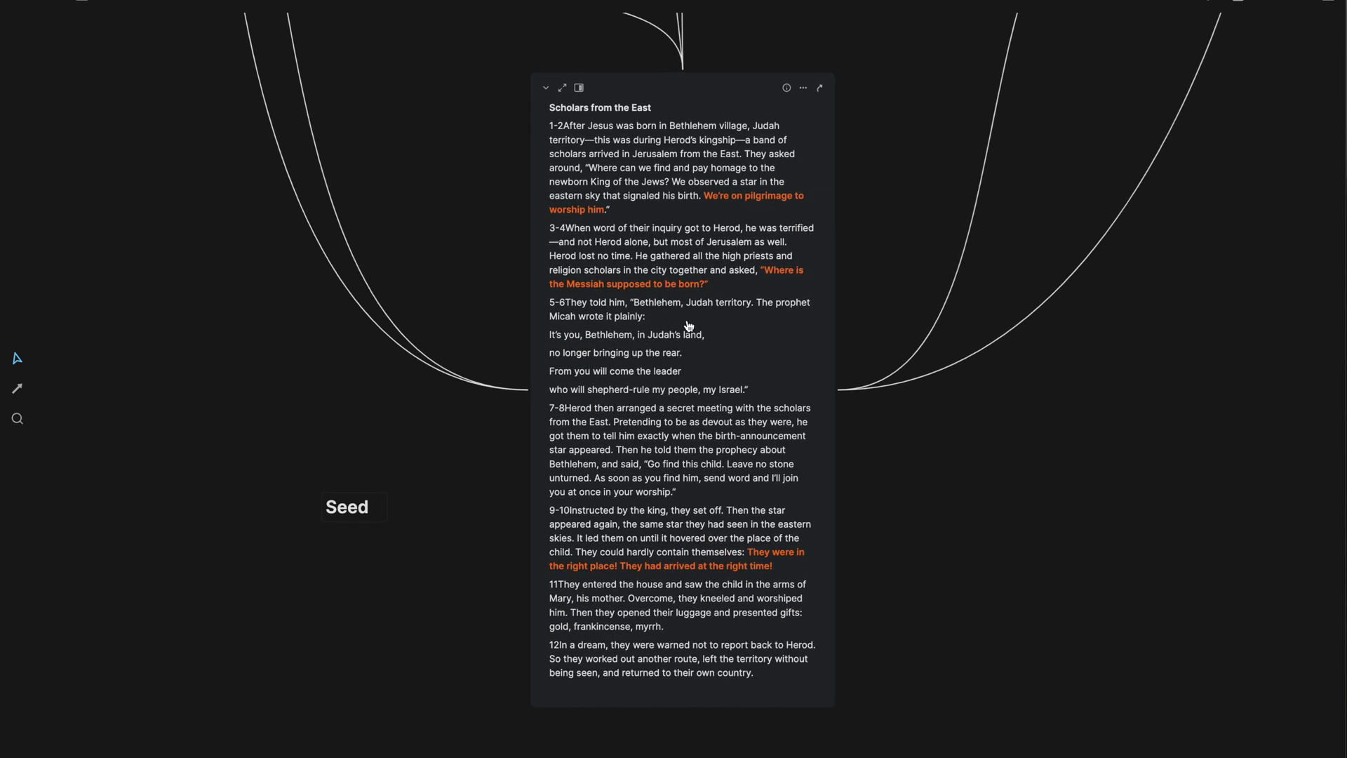
scroll(770, 267, up, 2)
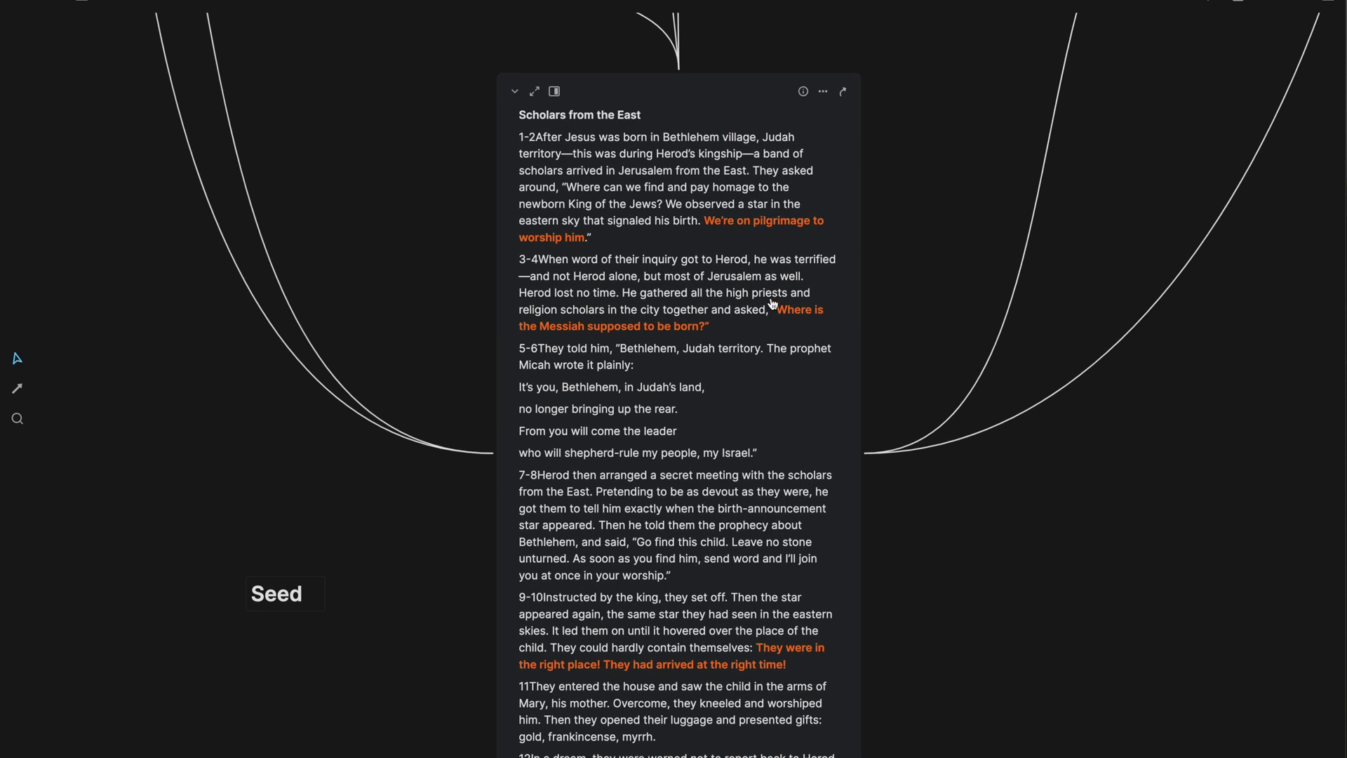
scroll(647, 346, down, 1)
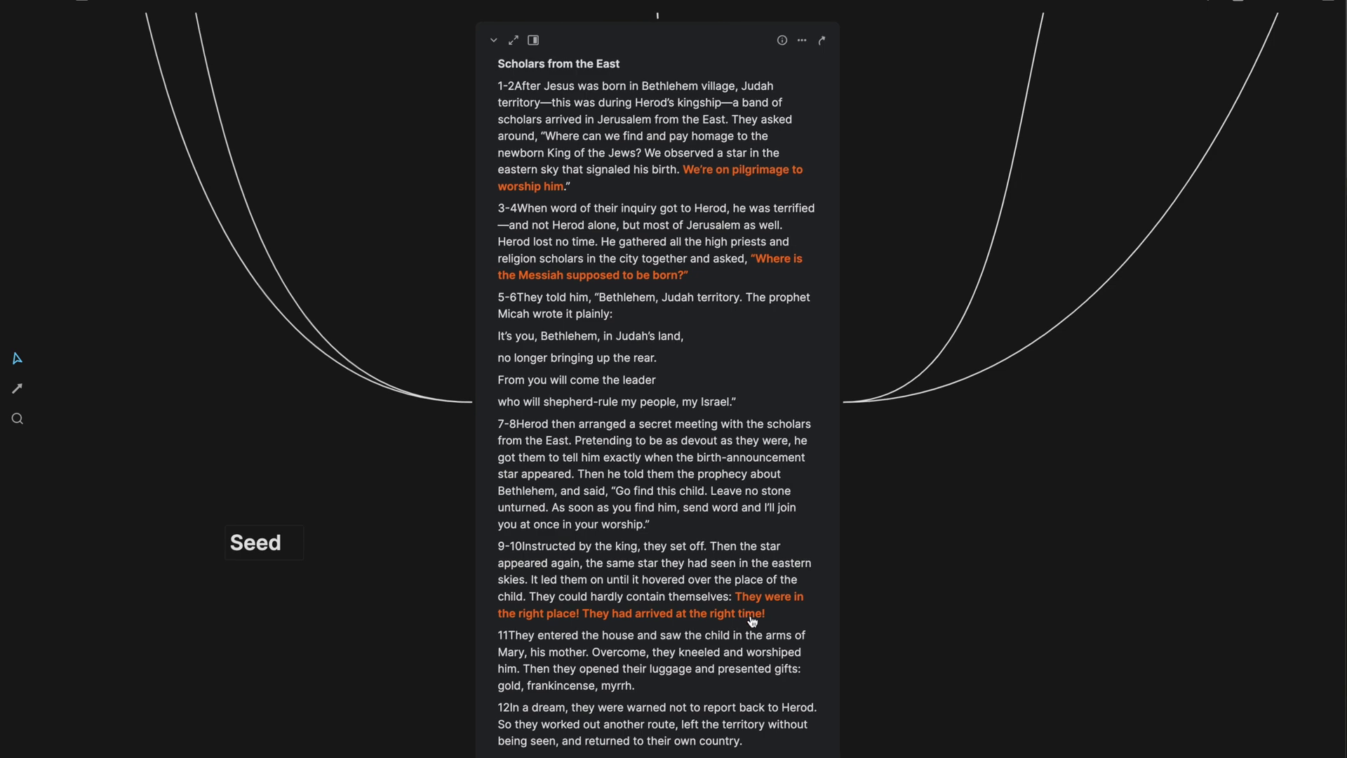
scroll(752, 616, down, 2)
scroll(752, 616, down, 2)
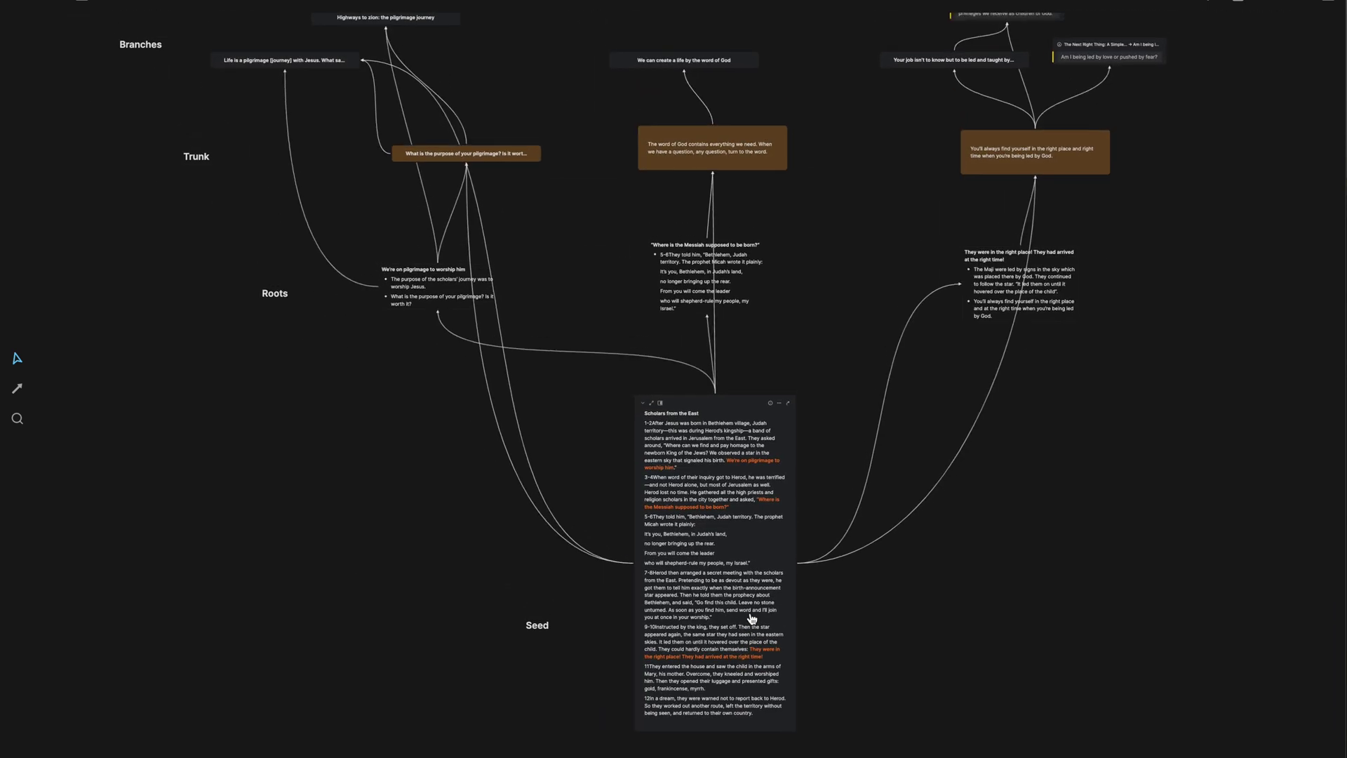
drag(369, 243, 988, 323)
scroll(532, 313, up, 4)
scroll(532, 315, up, 3)
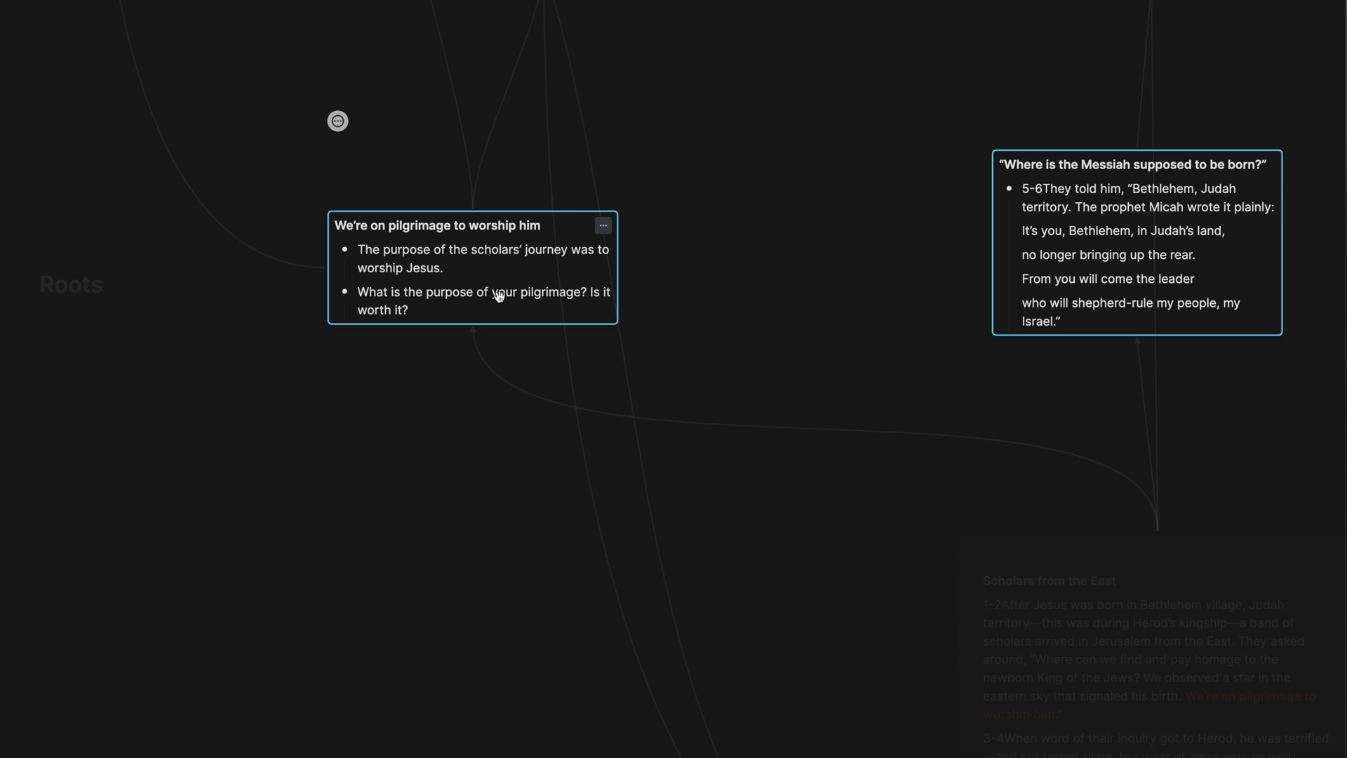
triple_click(438, 226)
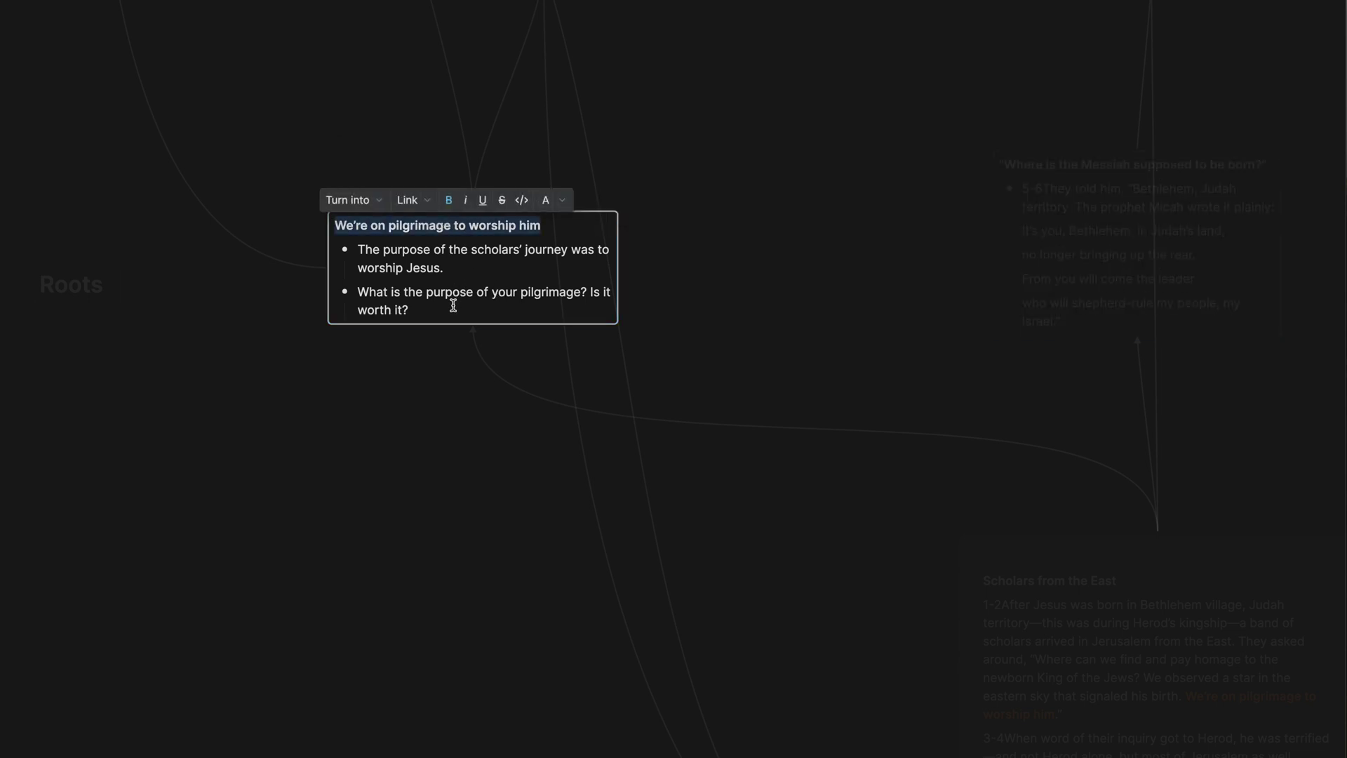
key(Escape)
scroll(463, 309, right, 5)
click(683, 173)
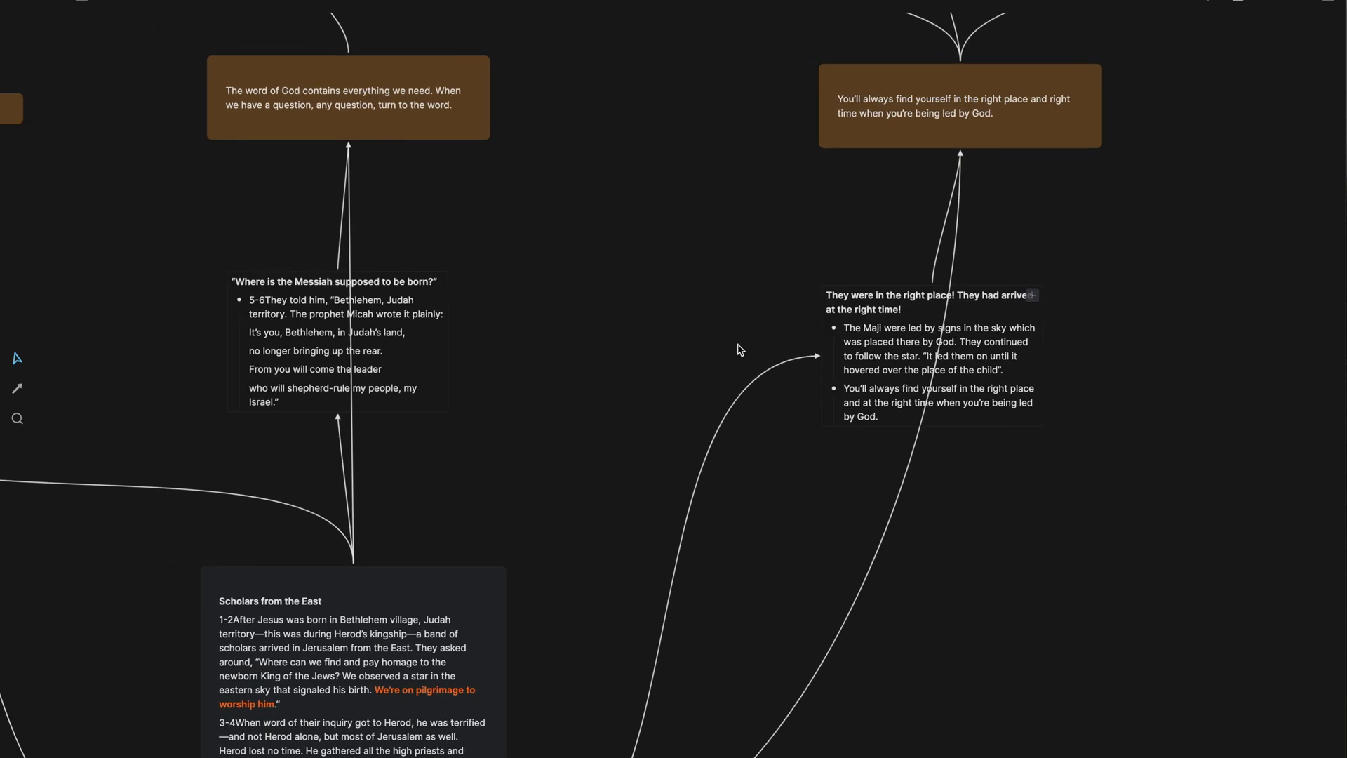
scroll(740, 349, left, 5)
scroll(740, 348, up, 3)
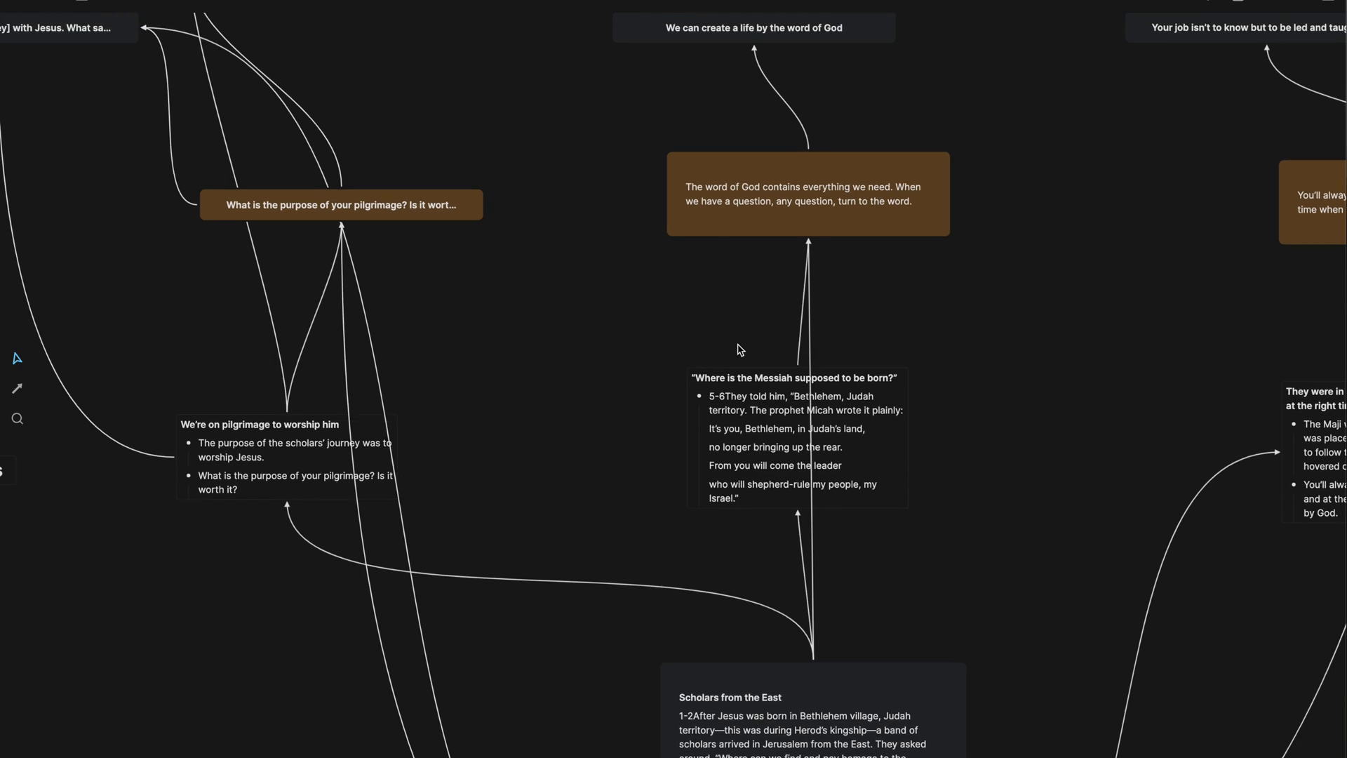
scroll(740, 348, down, 3)
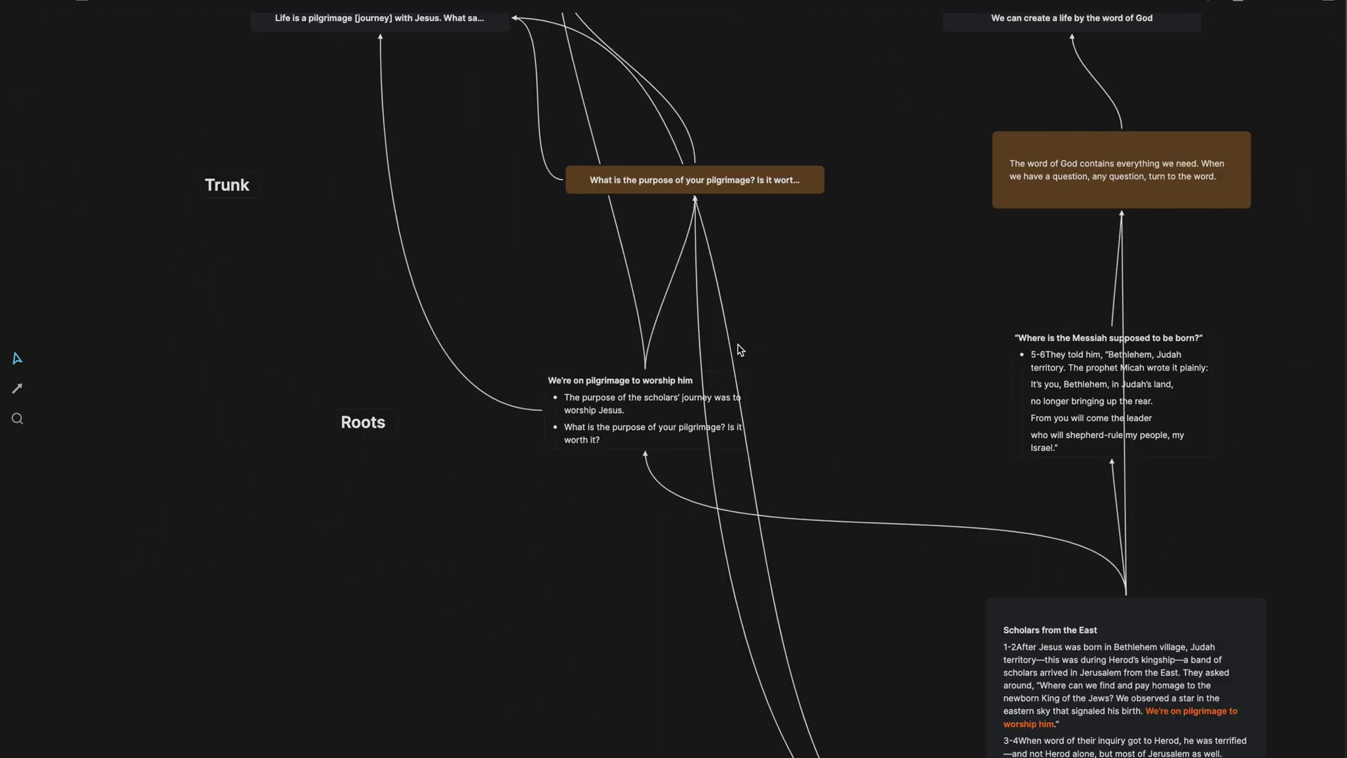
scroll(740, 349, right, 2)
scroll(740, 349, up, 1)
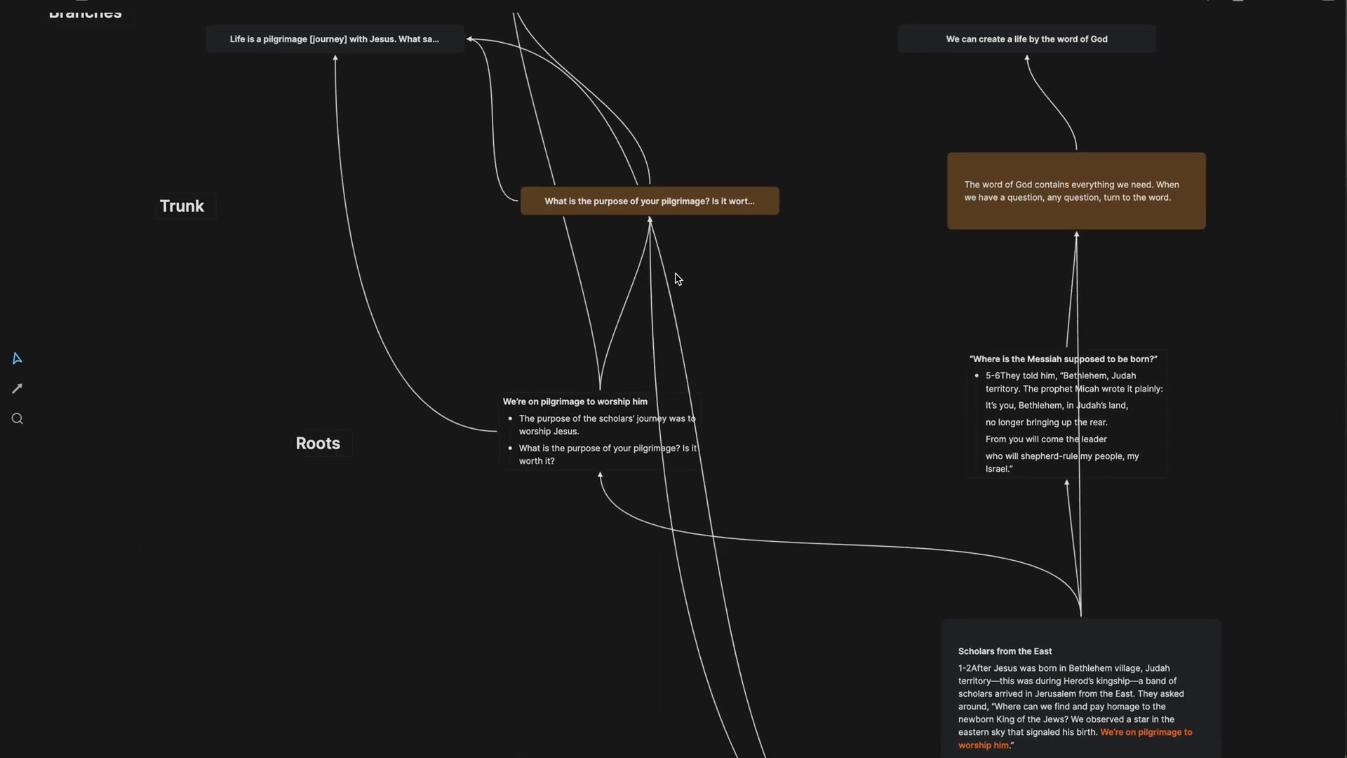
double_click(546, 201)
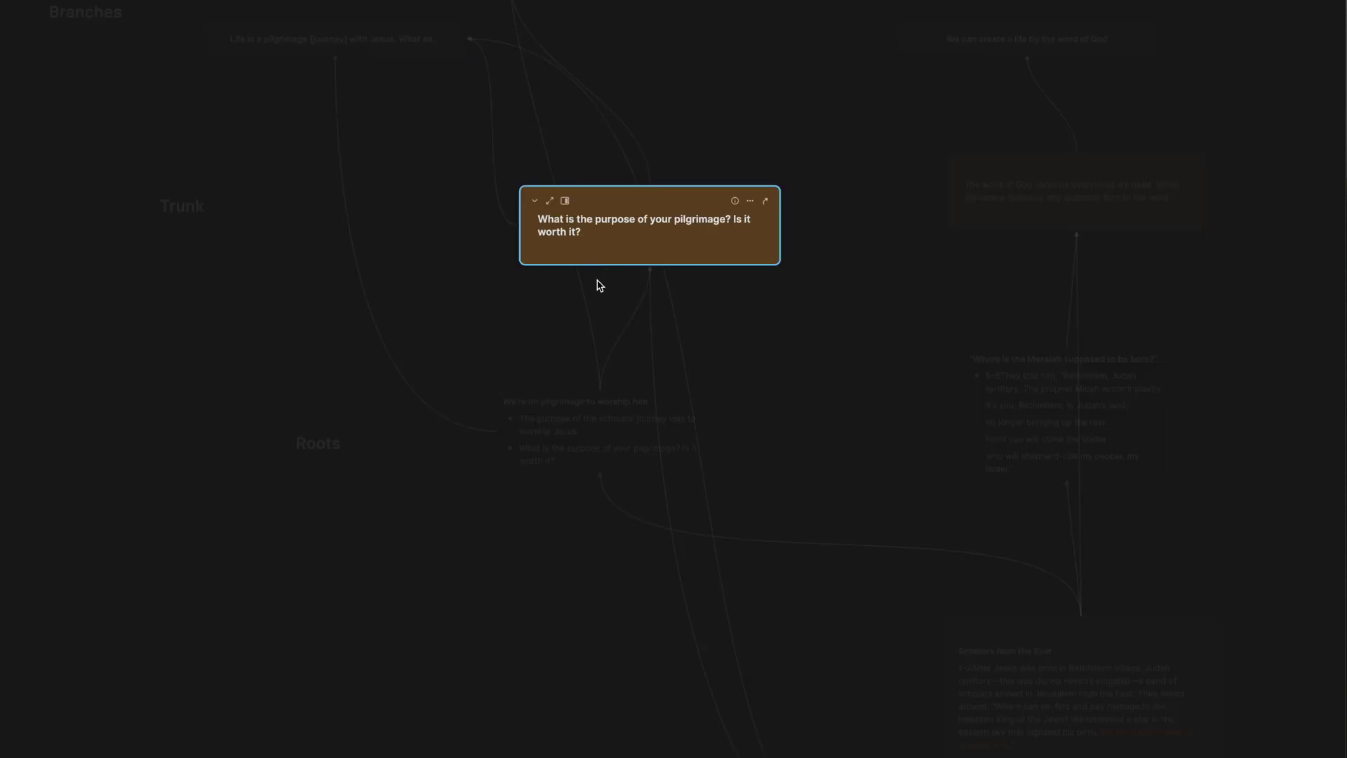
Finish editing the pilgrimage question card and shift it slightly left
scroll(601, 350, up, 3)
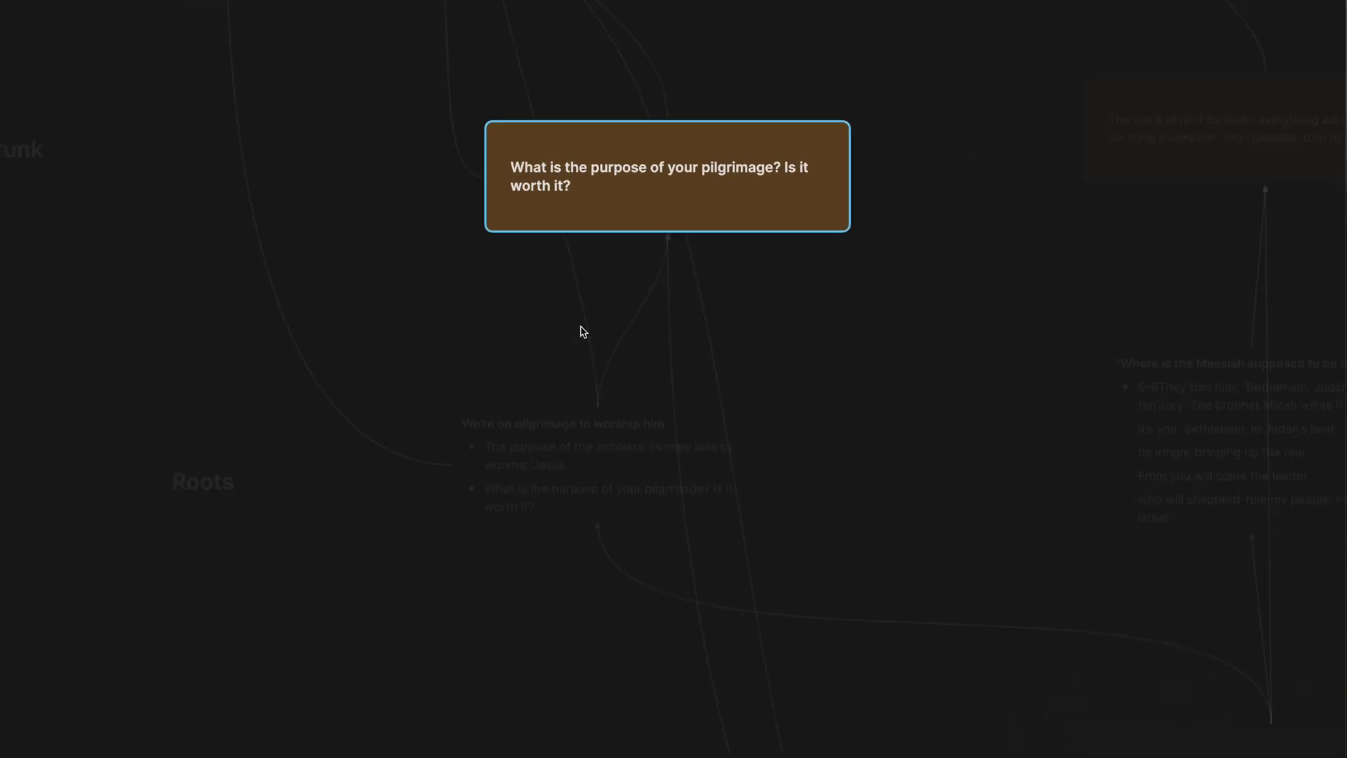
scroll(581, 331, up, 2)
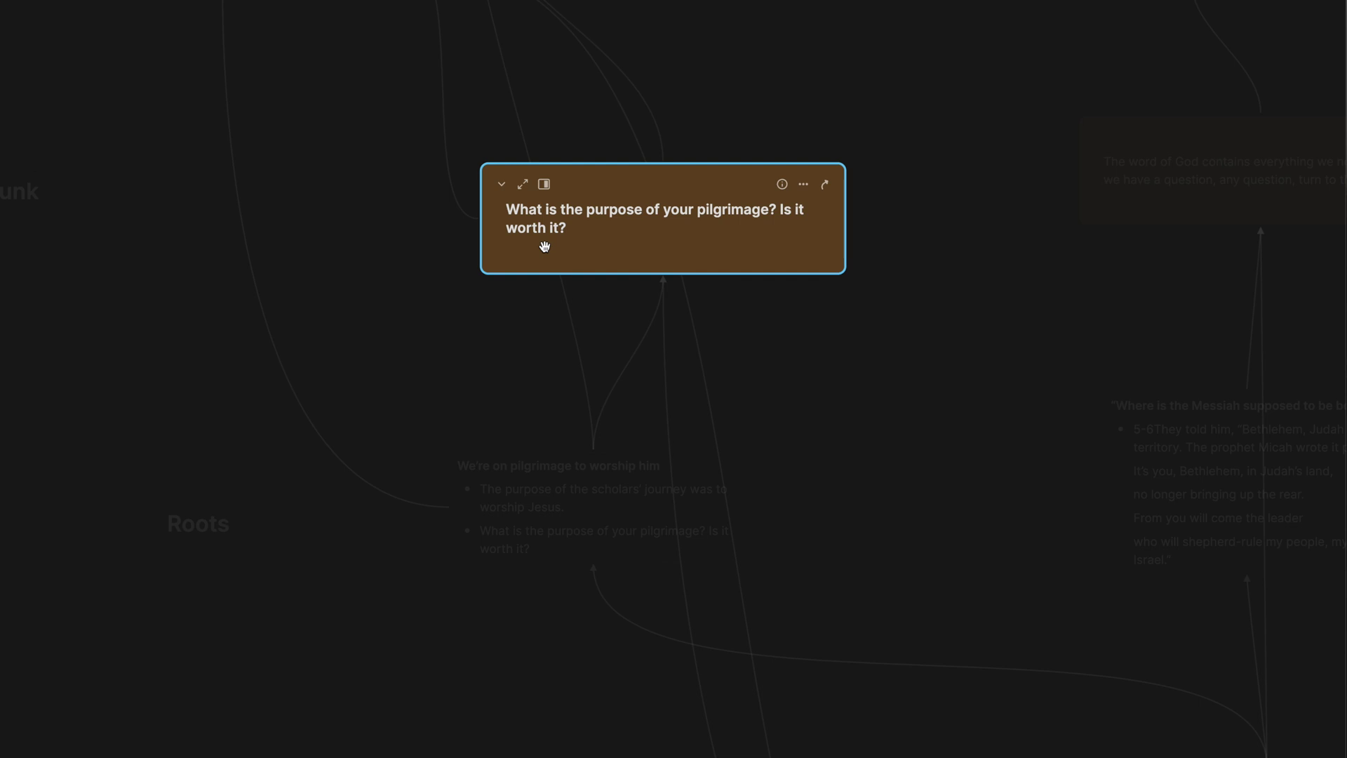
click(537, 298)
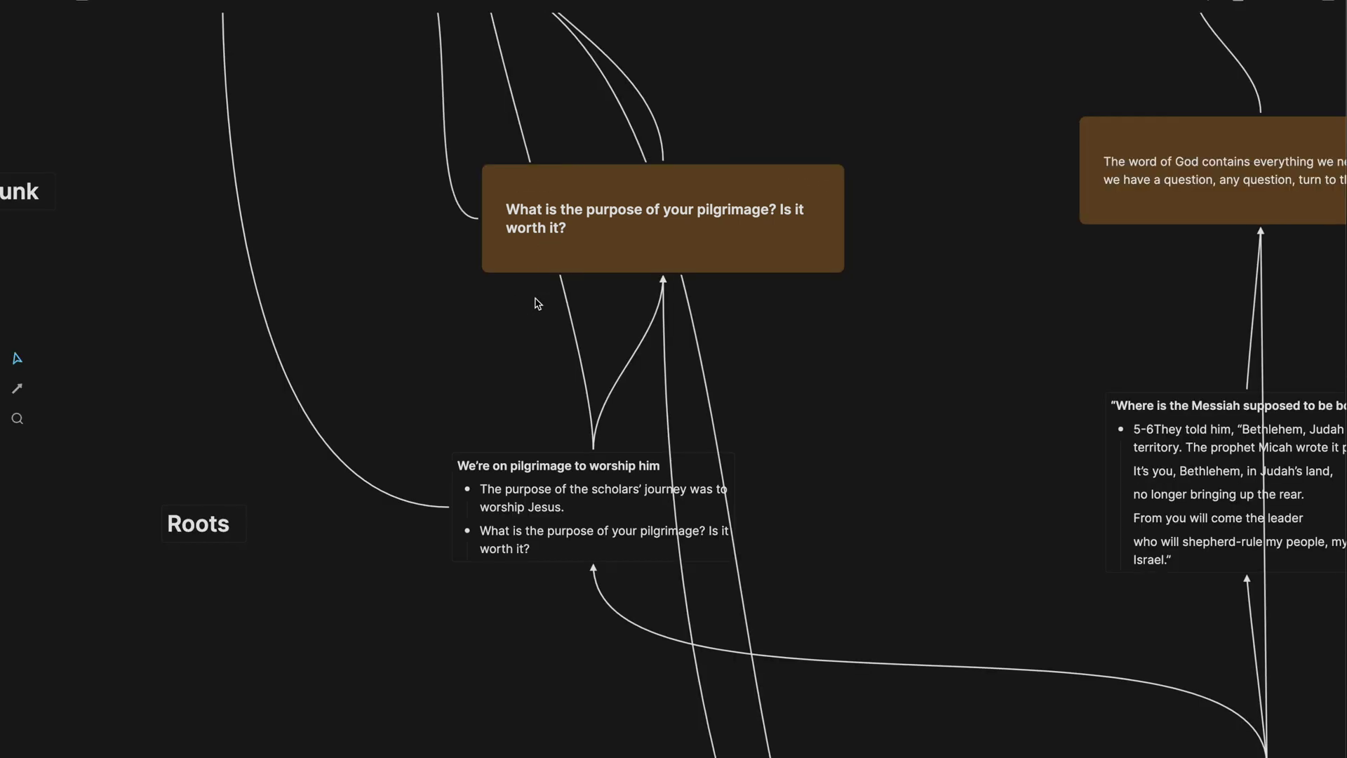
drag(538, 246, 513, 238)
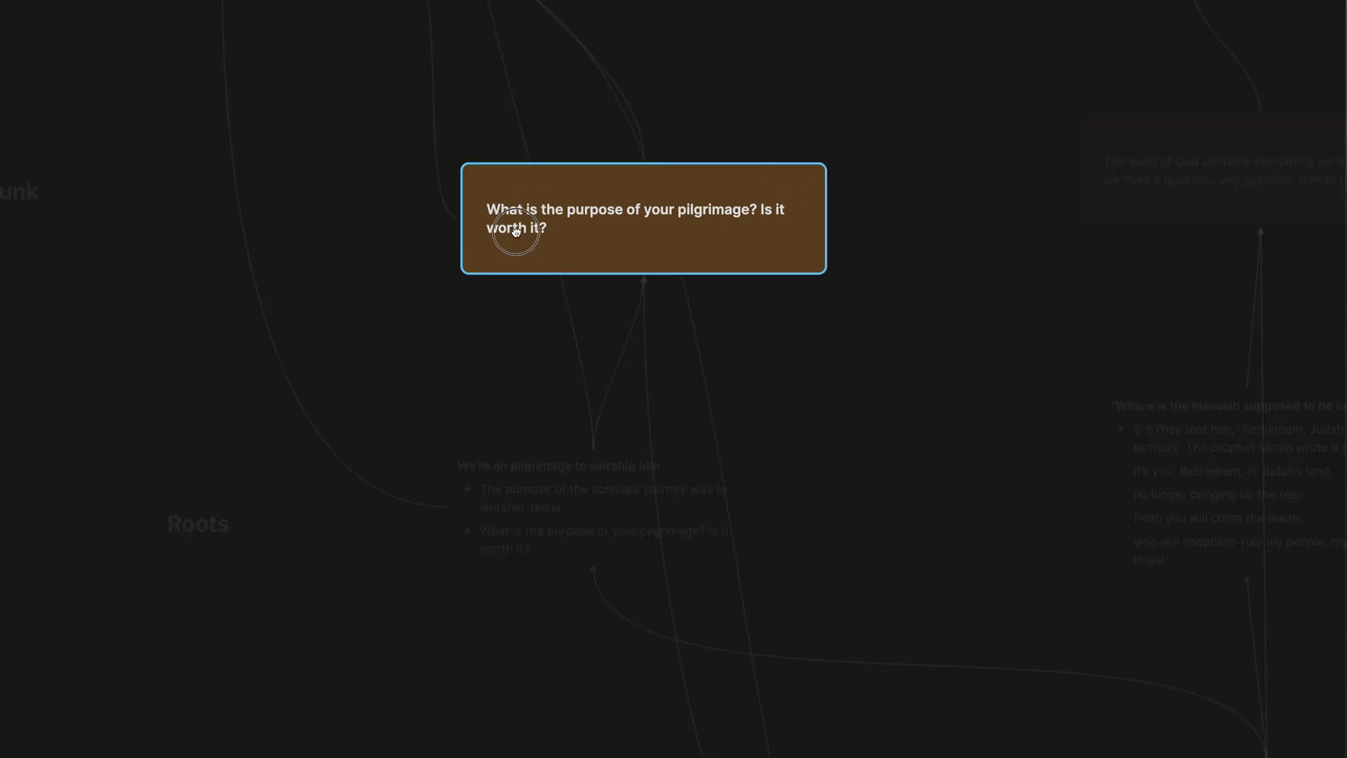
click(495, 318)
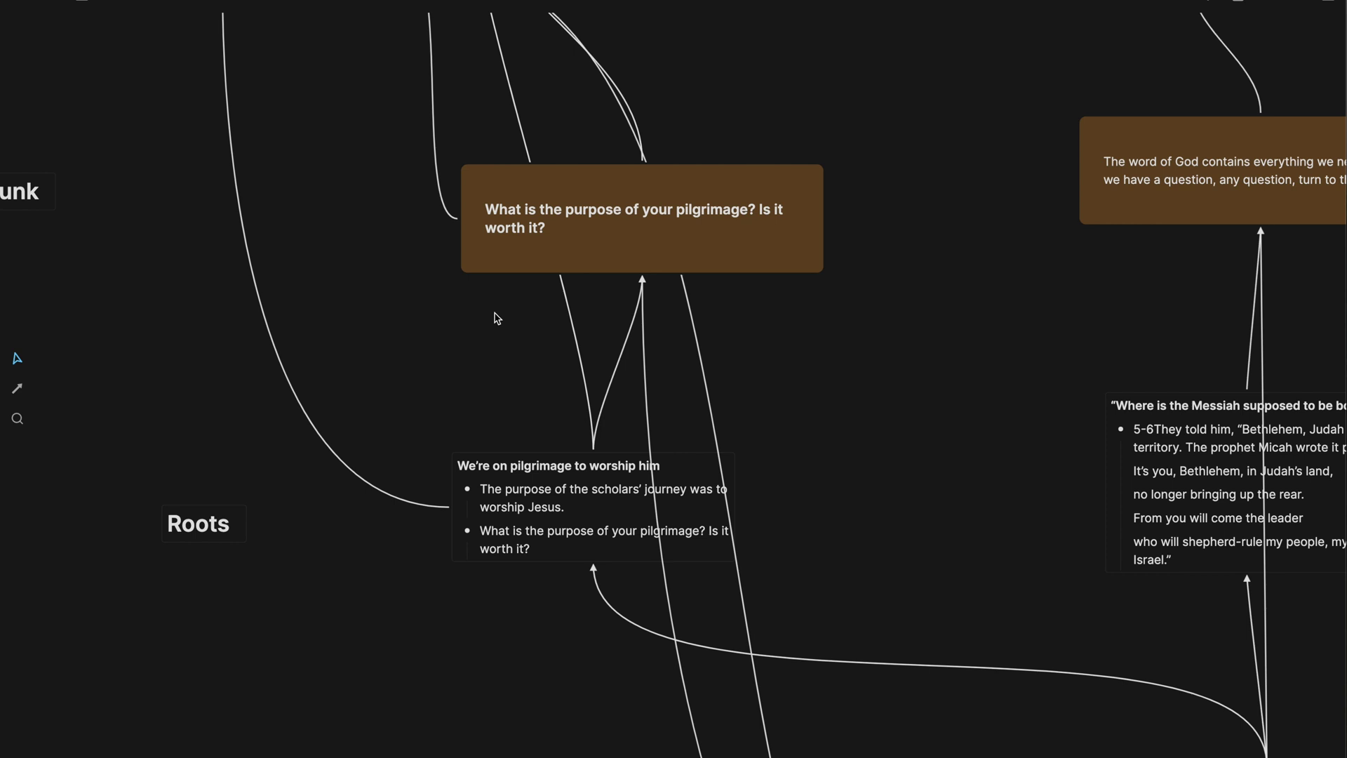
Check the question card's placement, then pan up to branches like 'Highways to zion: the pilgrimage journey'
click(531, 240)
click(538, 321)
click(511, 247)
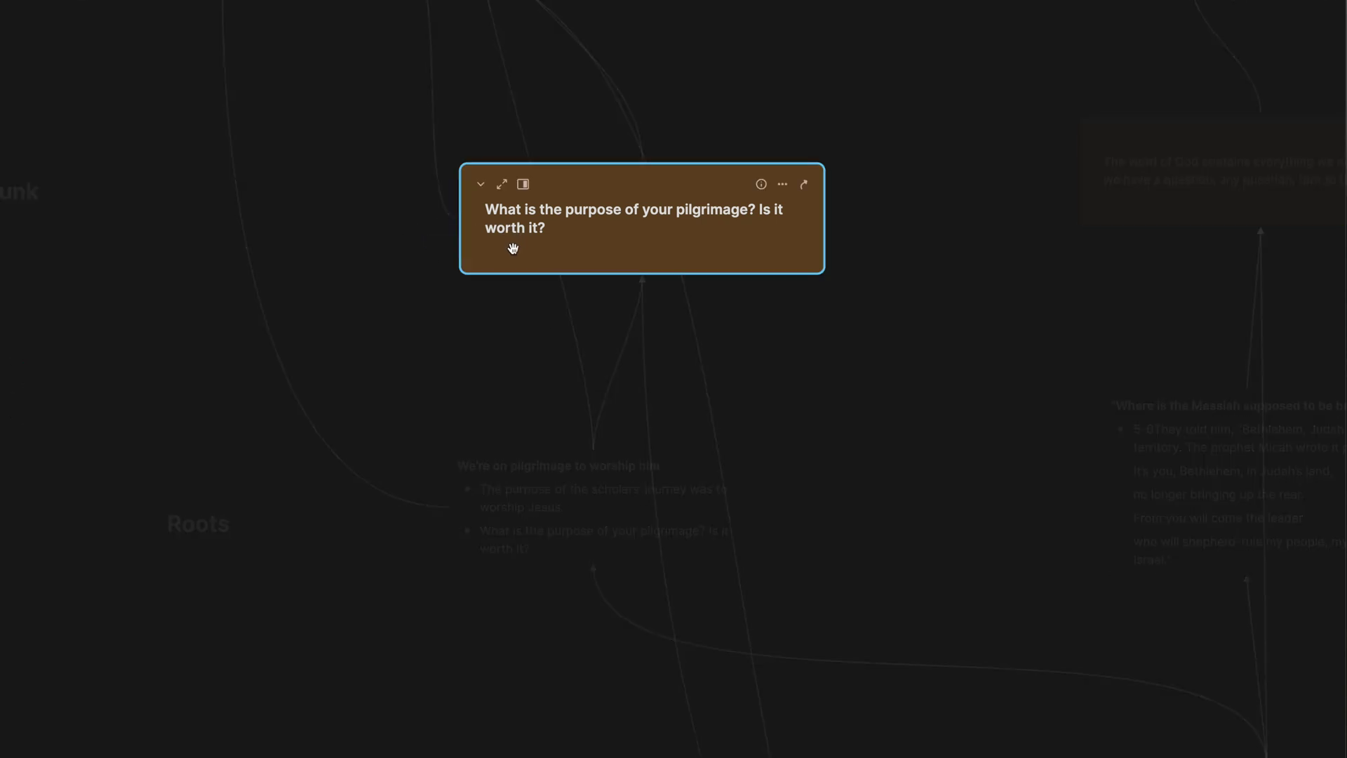
click(520, 316)
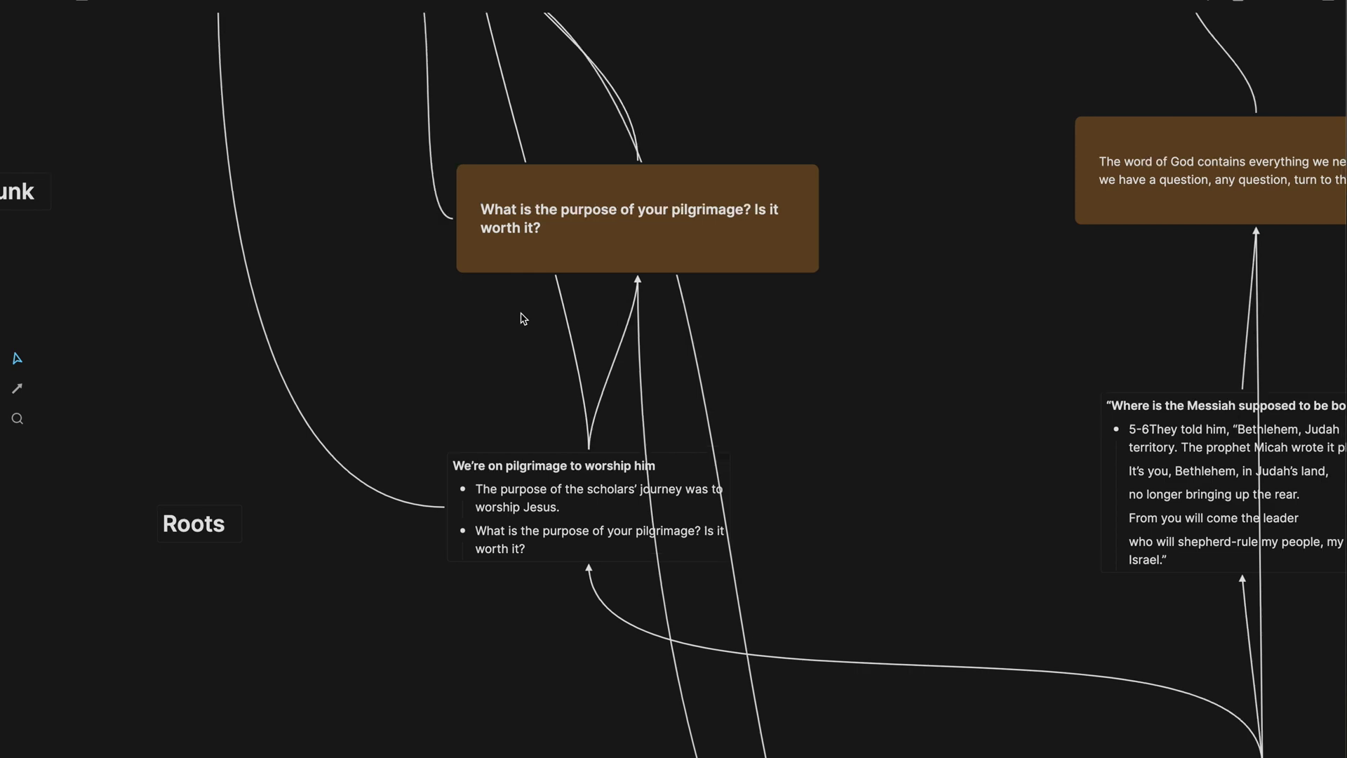
scroll(523, 318, right, 5)
scroll(523, 317, down, 5)
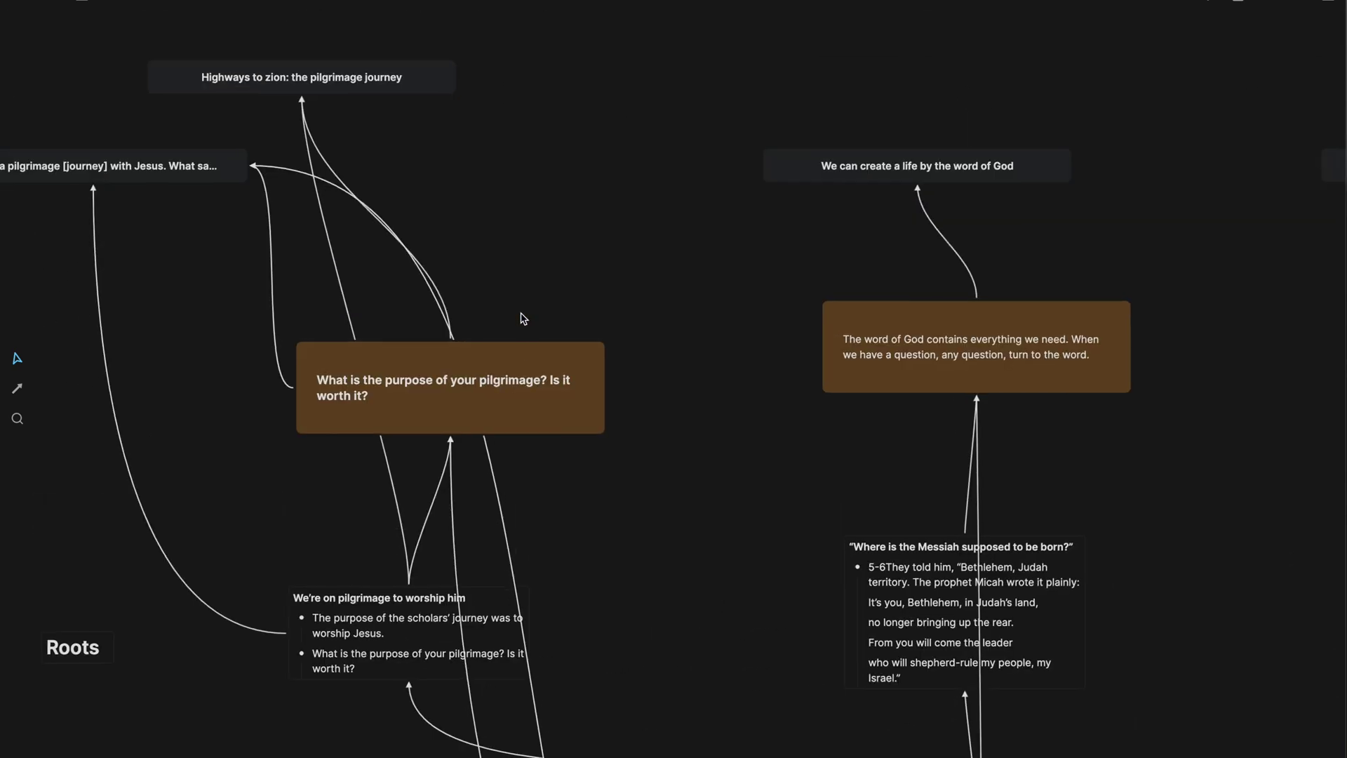
scroll(523, 316, up, 3)
scroll(520, 318, left, 5)
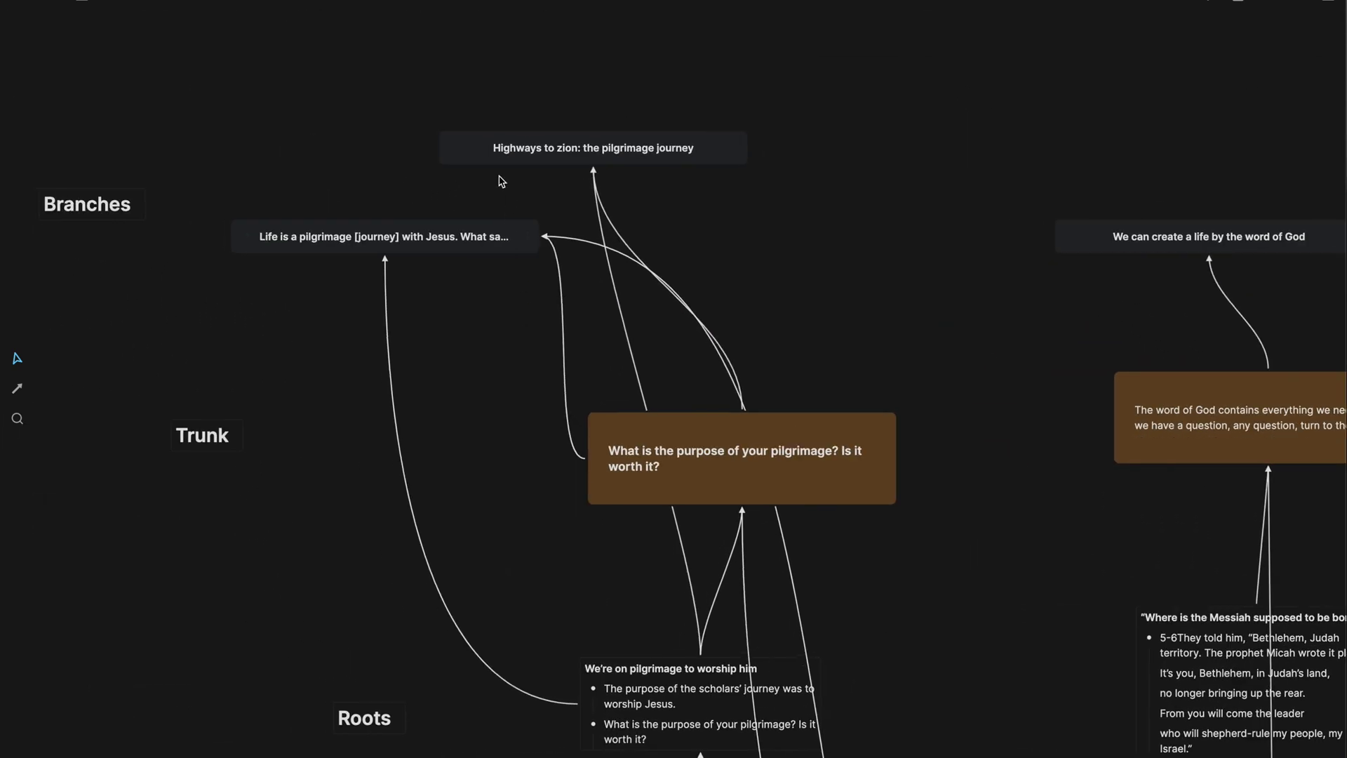
click(449, 247)
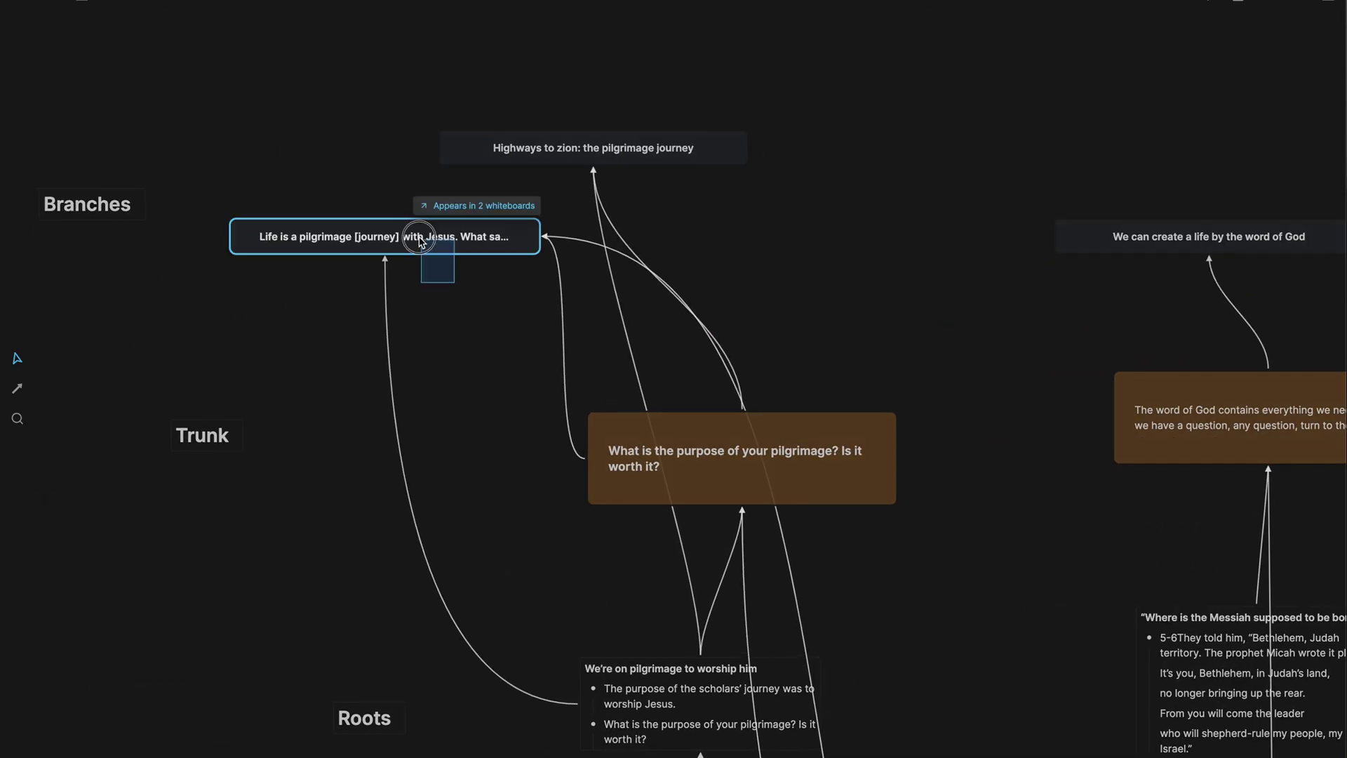
click(247, 237)
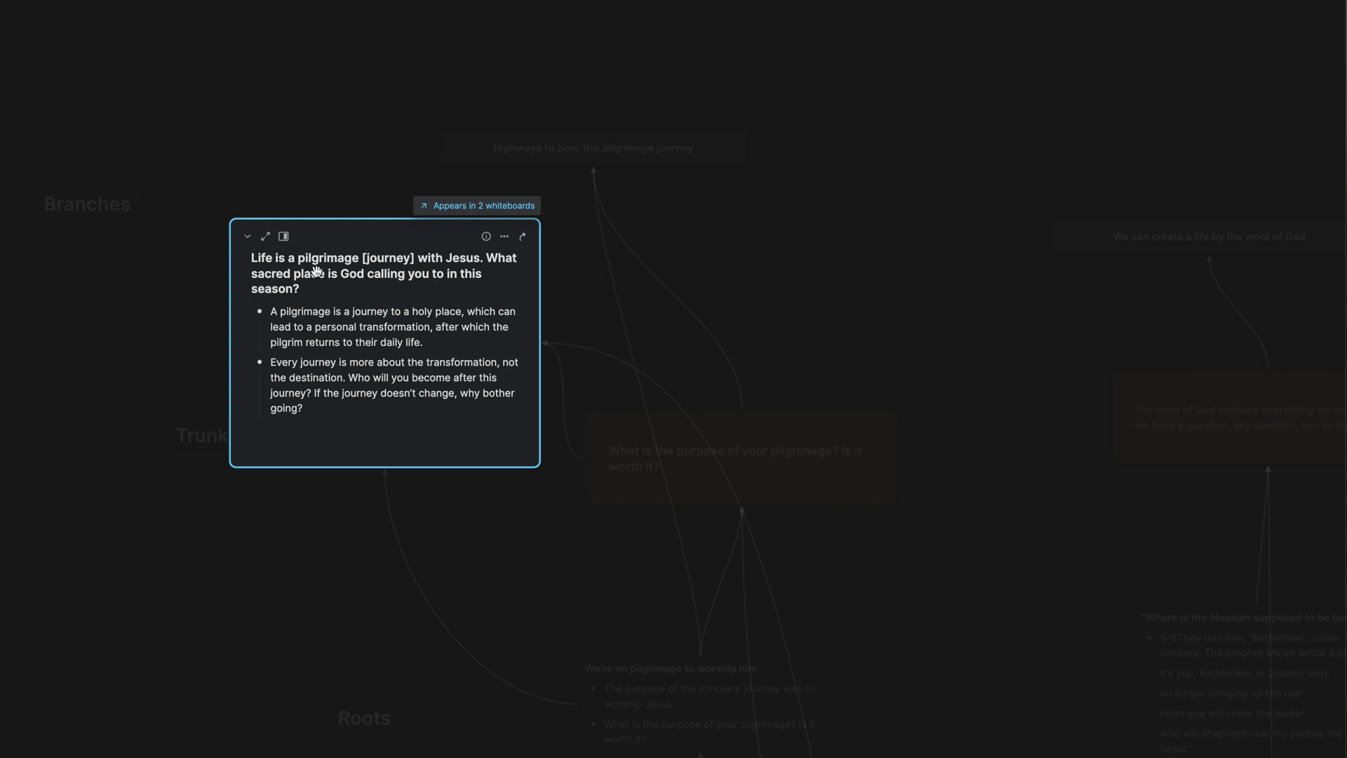
click(247, 237)
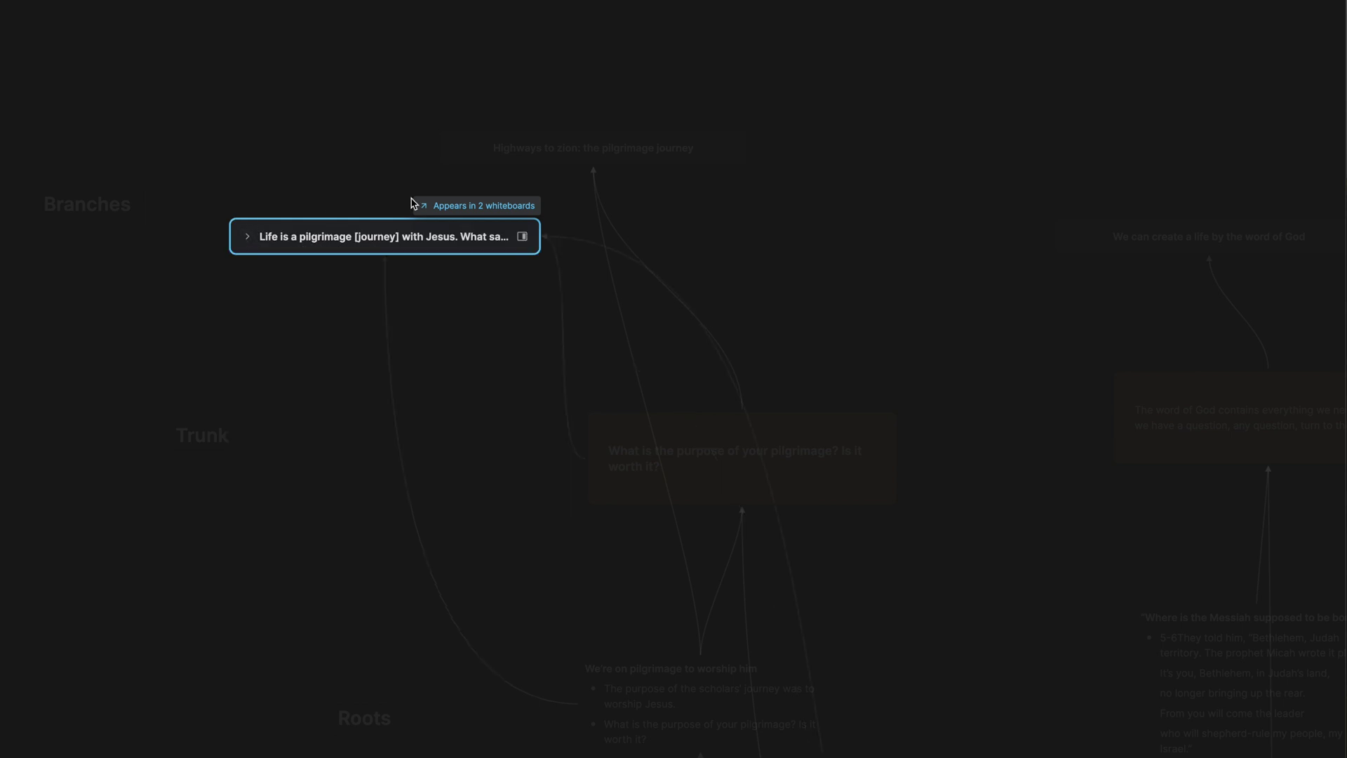
click(549, 156)
click(455, 149)
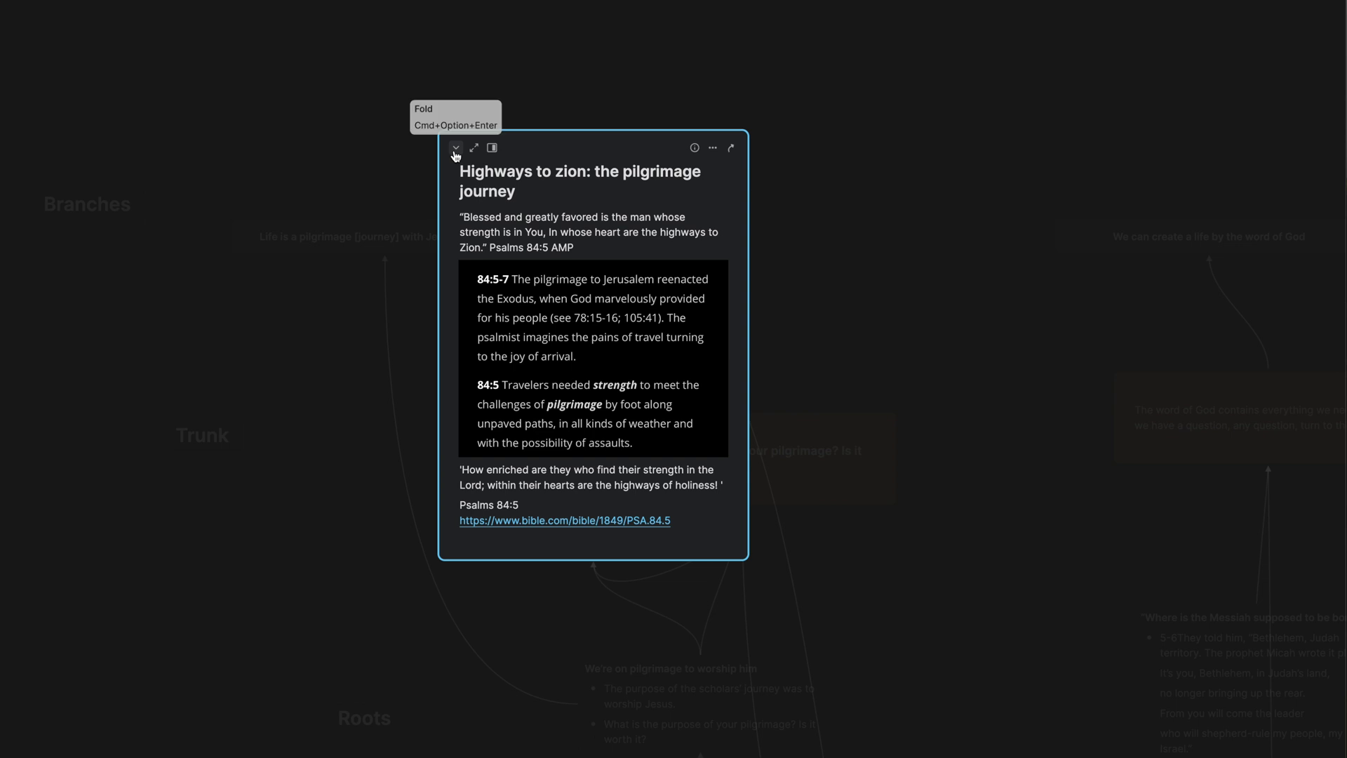
click(456, 149)
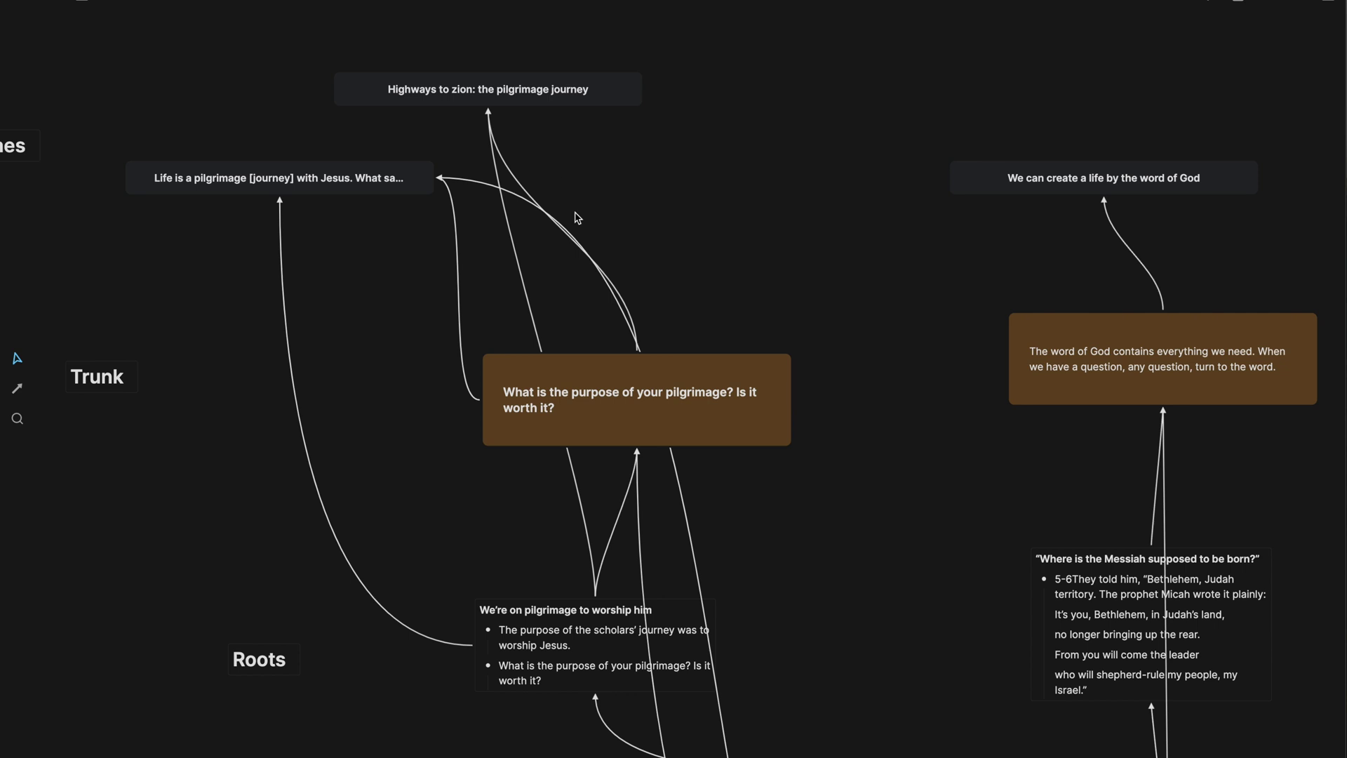
scroll(690, 484, right, 3)
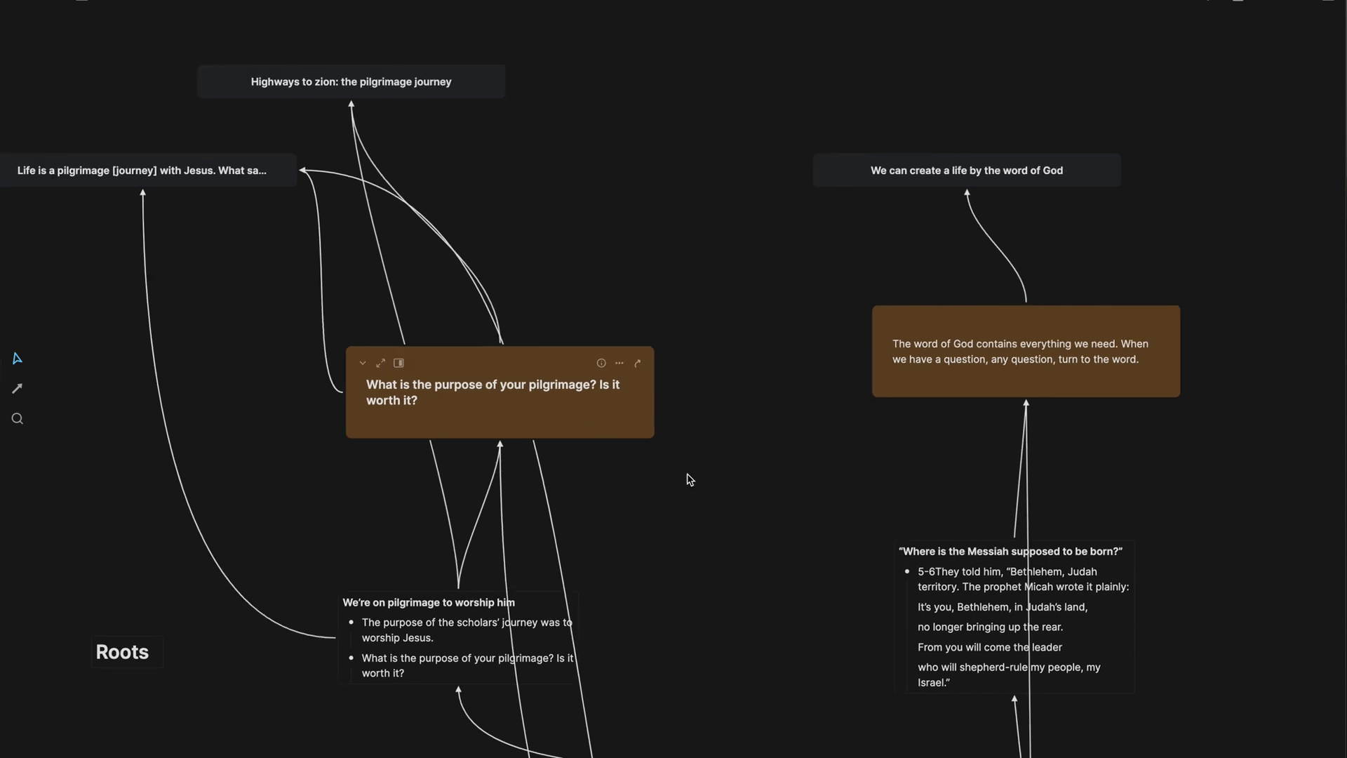
key(Right)
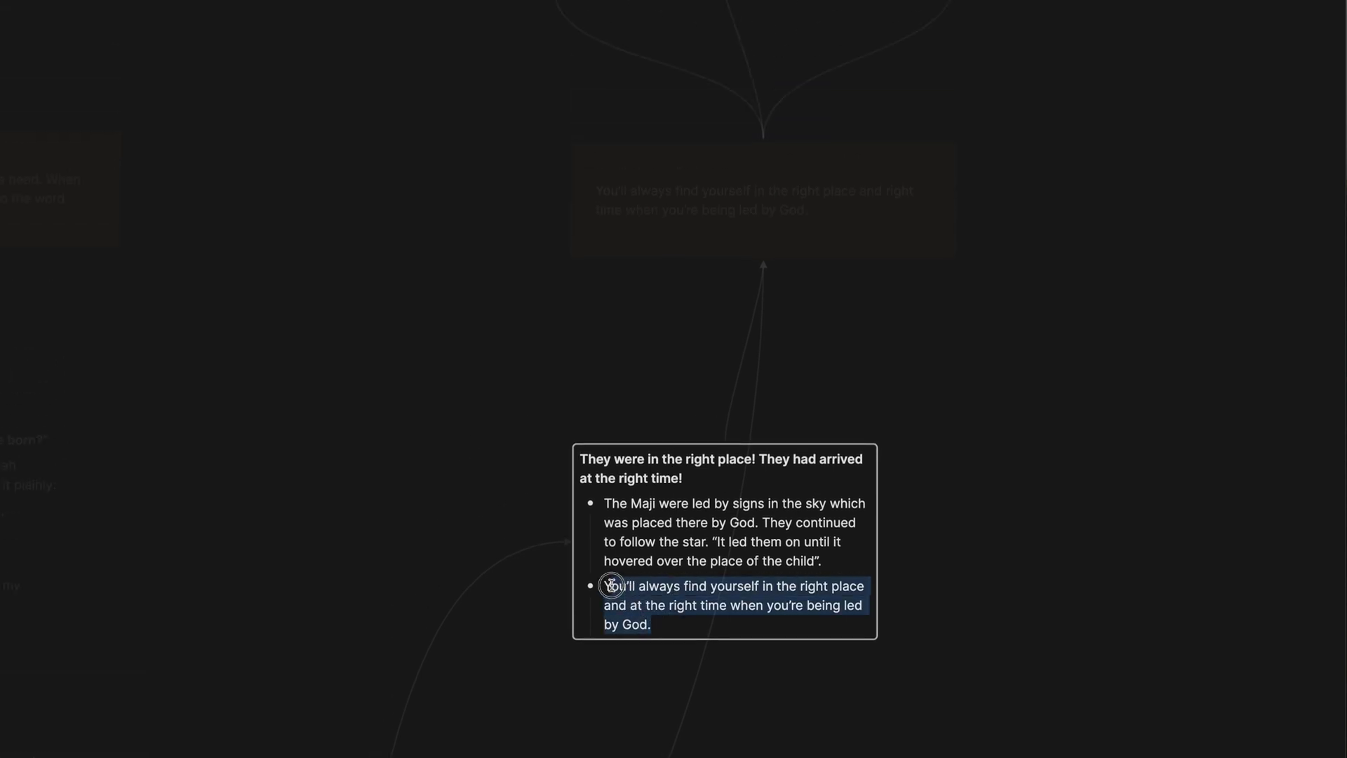
Exit the root notes card, then open and close the brown being-led-by-God trunk card
click(651, 393)
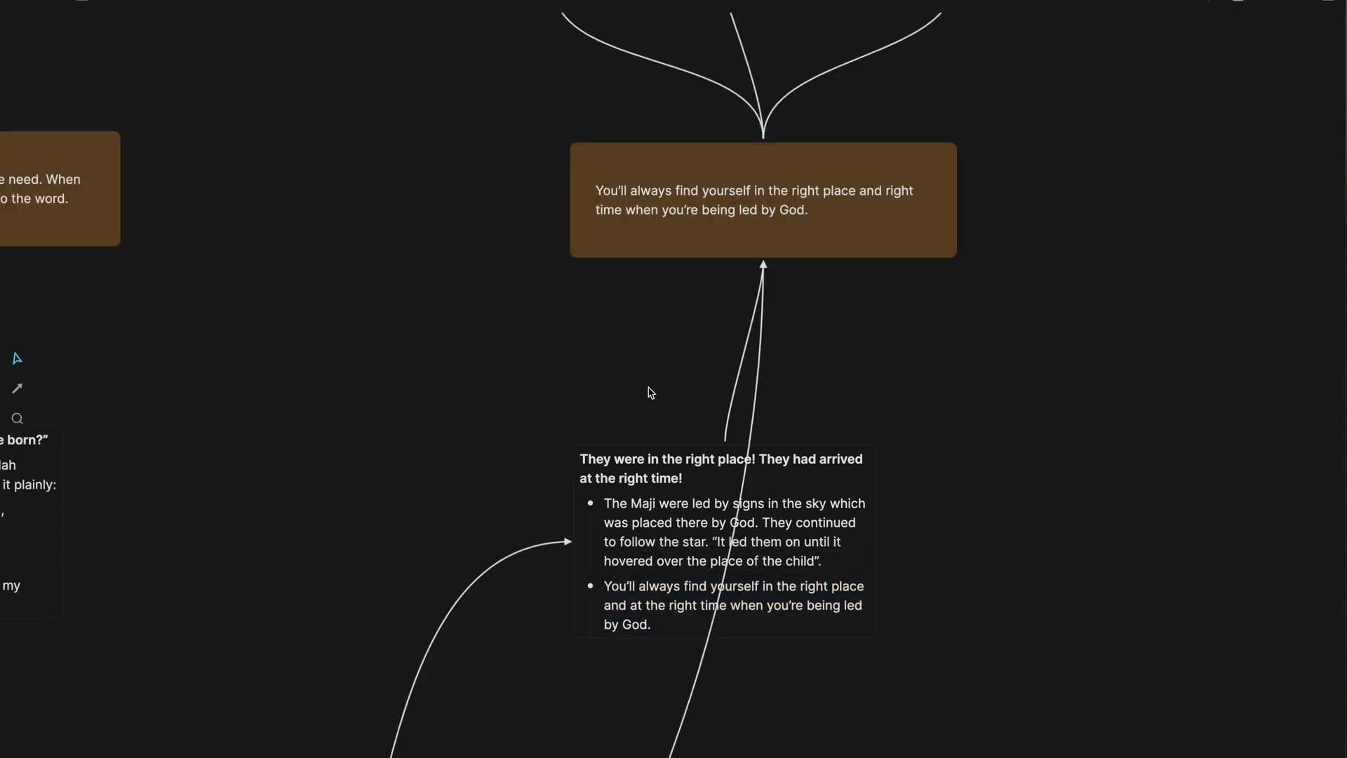
double_click(617, 231)
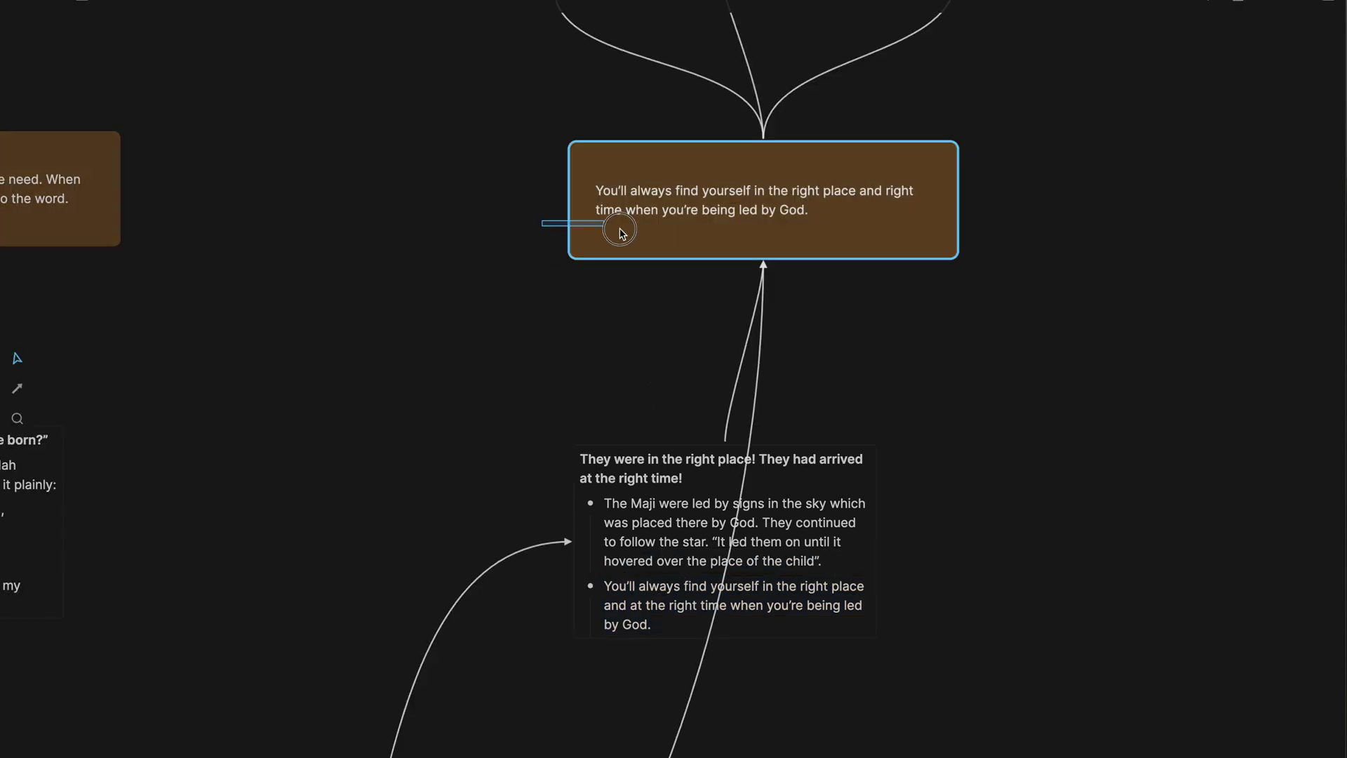
click(635, 291)
scroll(634, 315, up, 1)
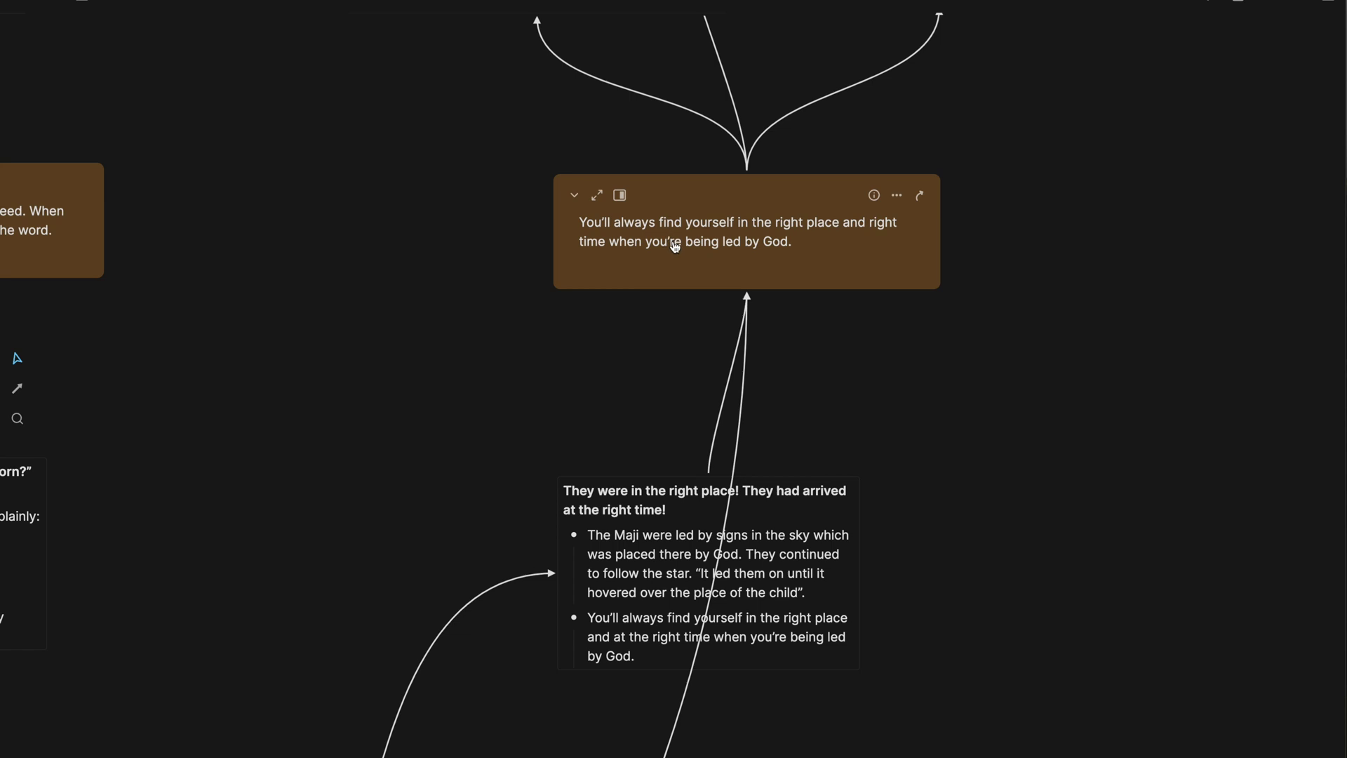
scroll(675, 245, up, 6)
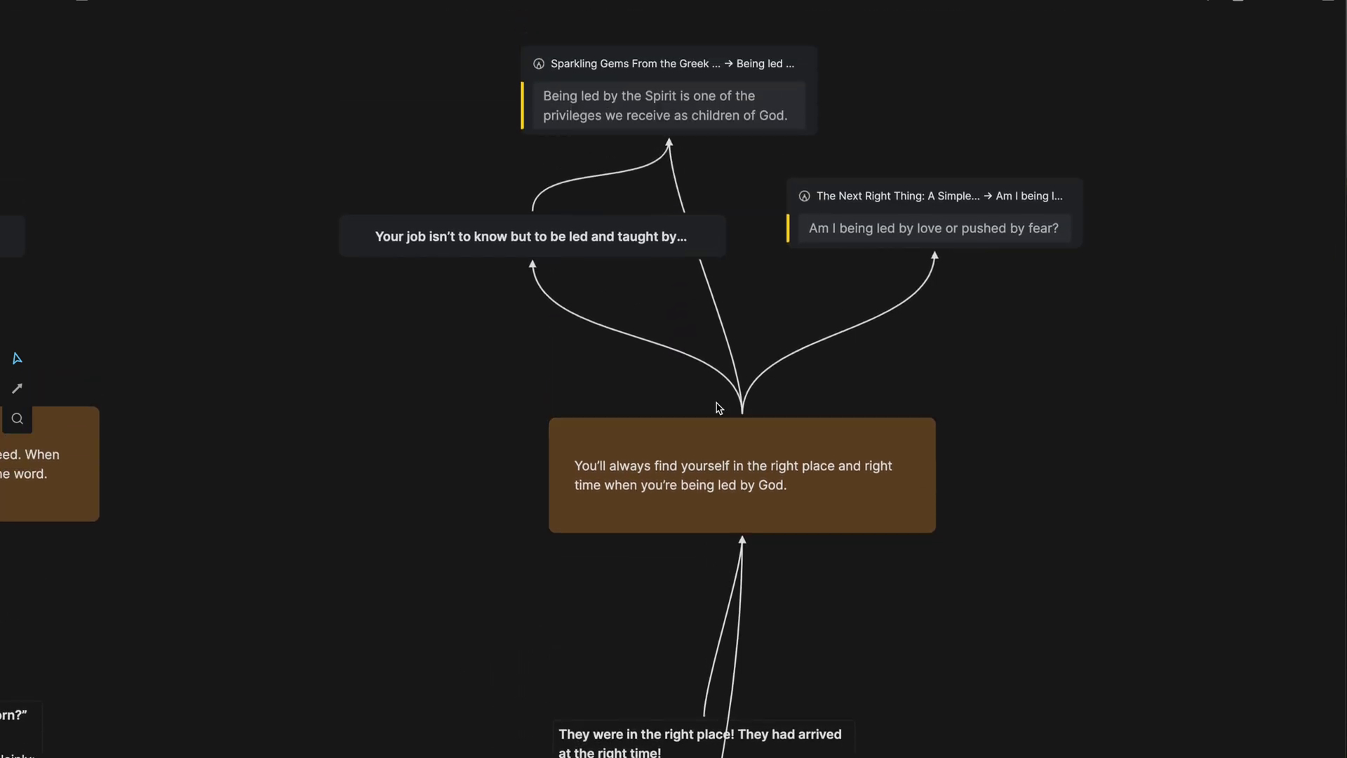
Scroll up and inspect the 'Am I being led by love or pushed by fear?' highlight card
scroll(725, 397, up, 1)
scroll(725, 400, up, 1)
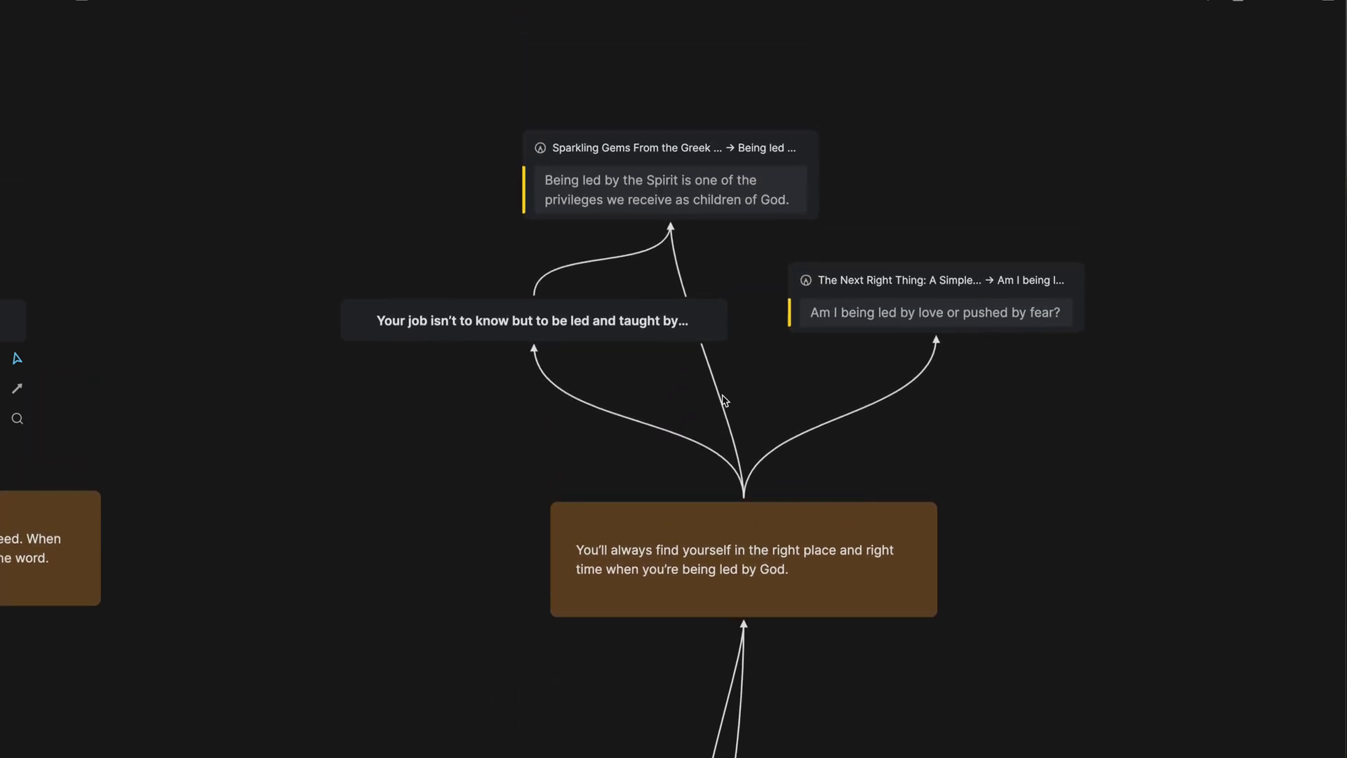
click(857, 359)
click(850, 313)
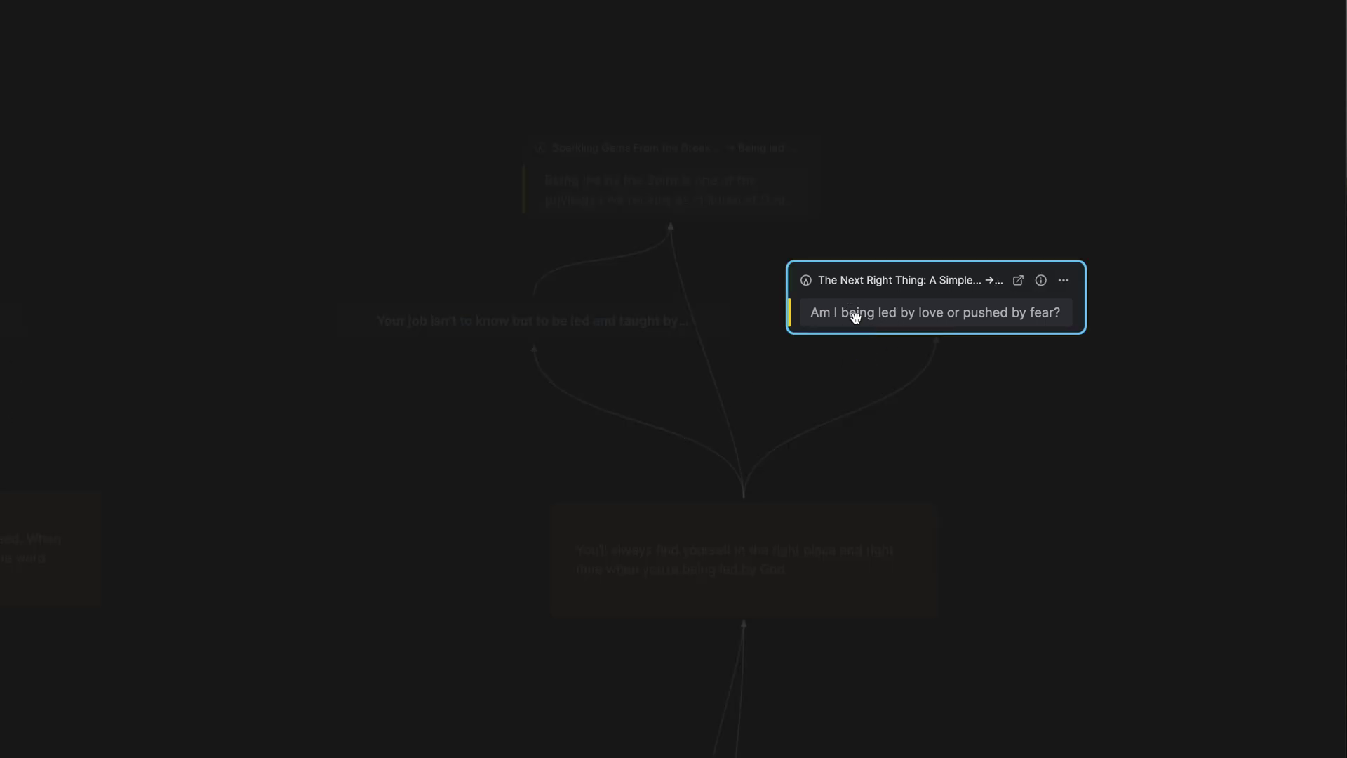
click(825, 369)
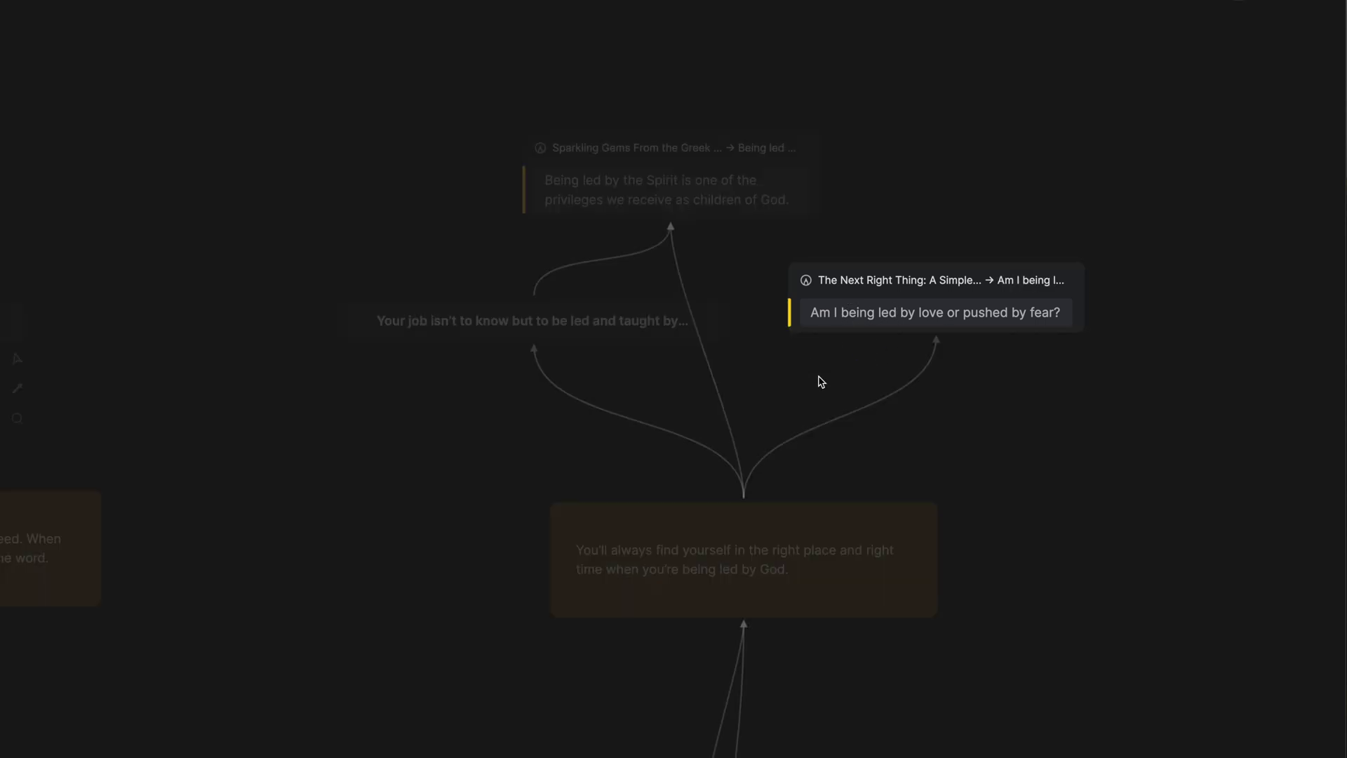
scroll(814, 372, right, 3)
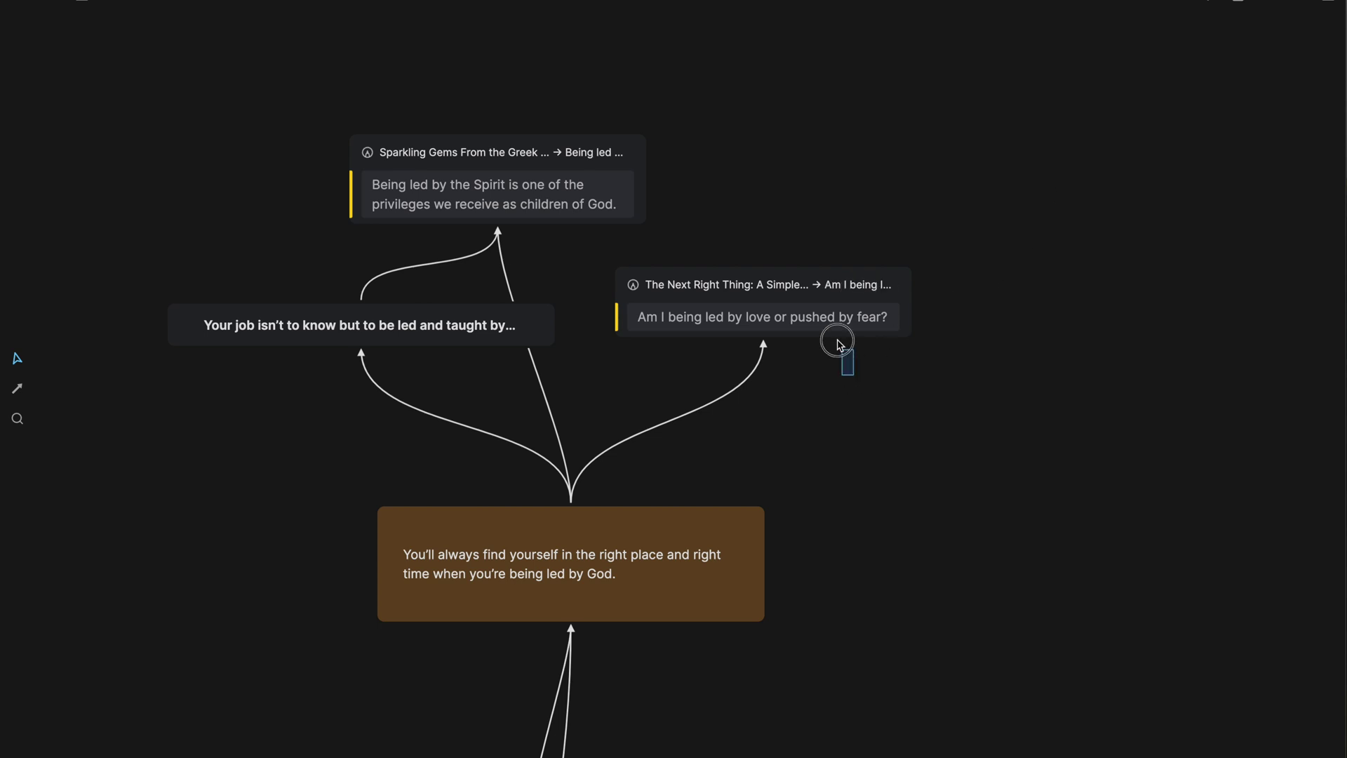
click(821, 313)
click(782, 393)
Pan left and marquee-select, then deselect, the being-led-by-God trunk card
scroll(783, 399, left, 2)
scroll(784, 399, left, 1)
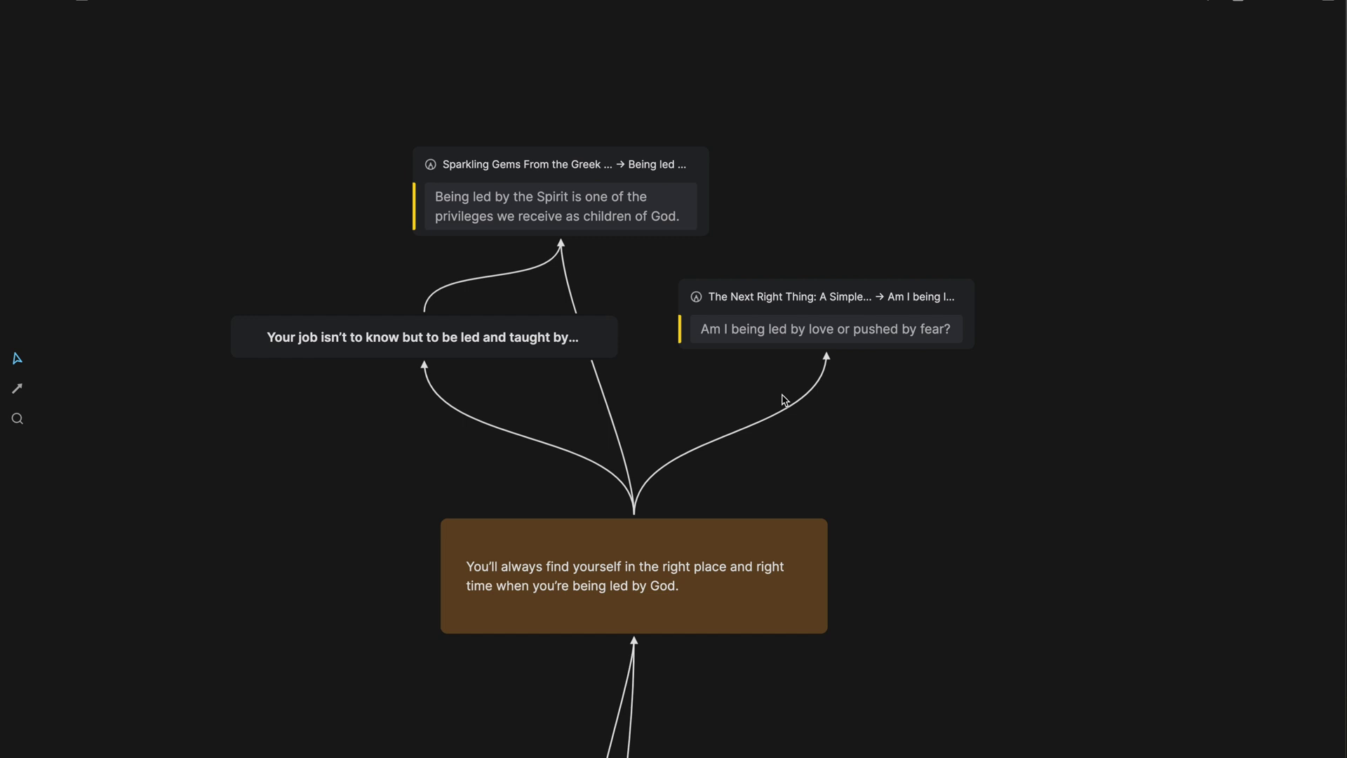
scroll(784, 399, left, 2)
scroll(784, 400, left, 2)
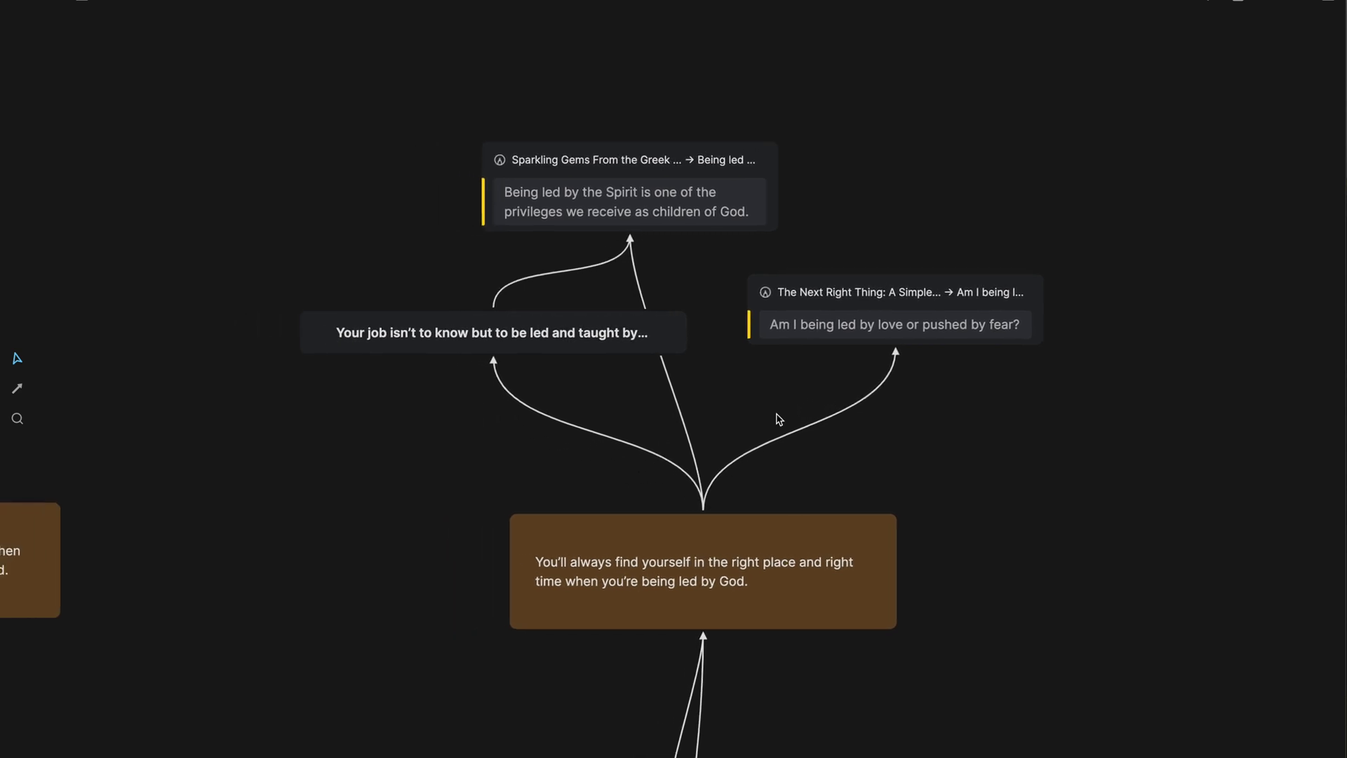
drag(463, 552, 540, 565)
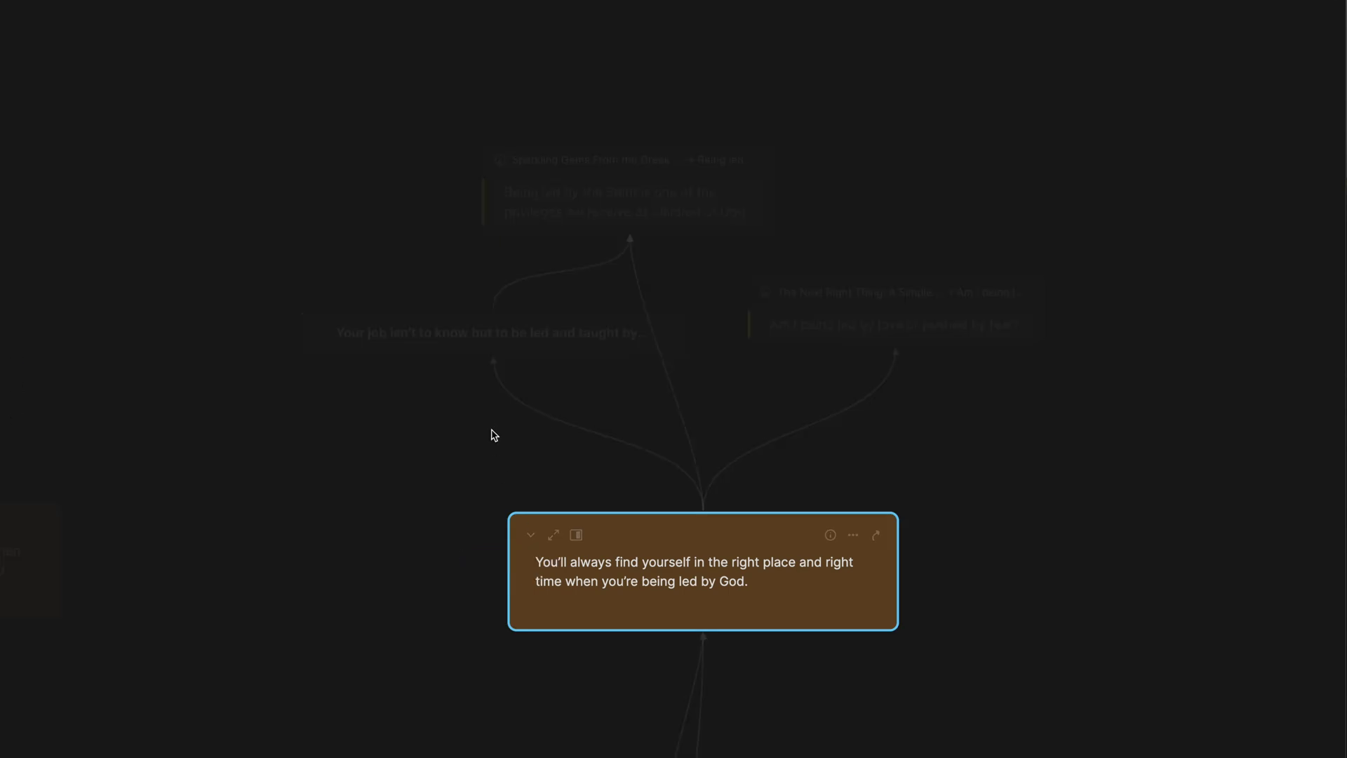
click(494, 433)
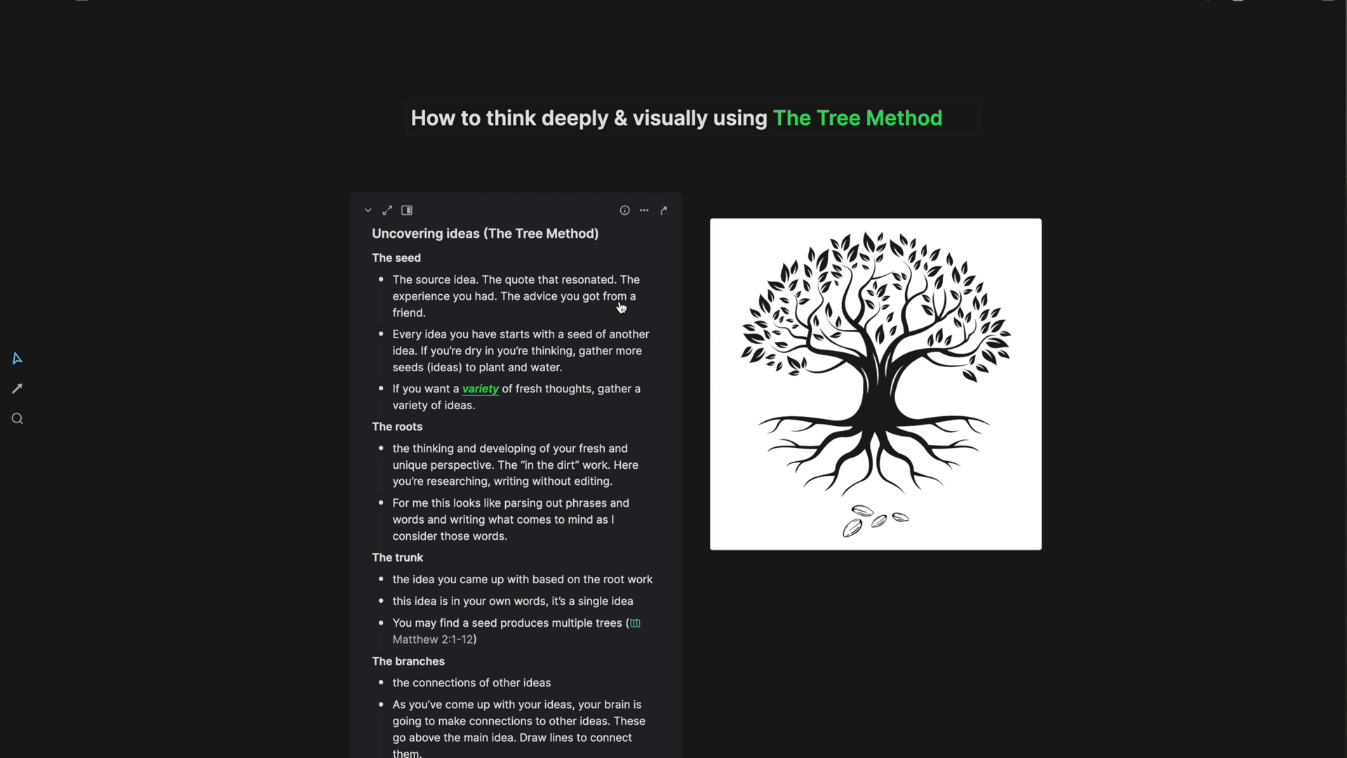
scroll(621, 307, down, 3)
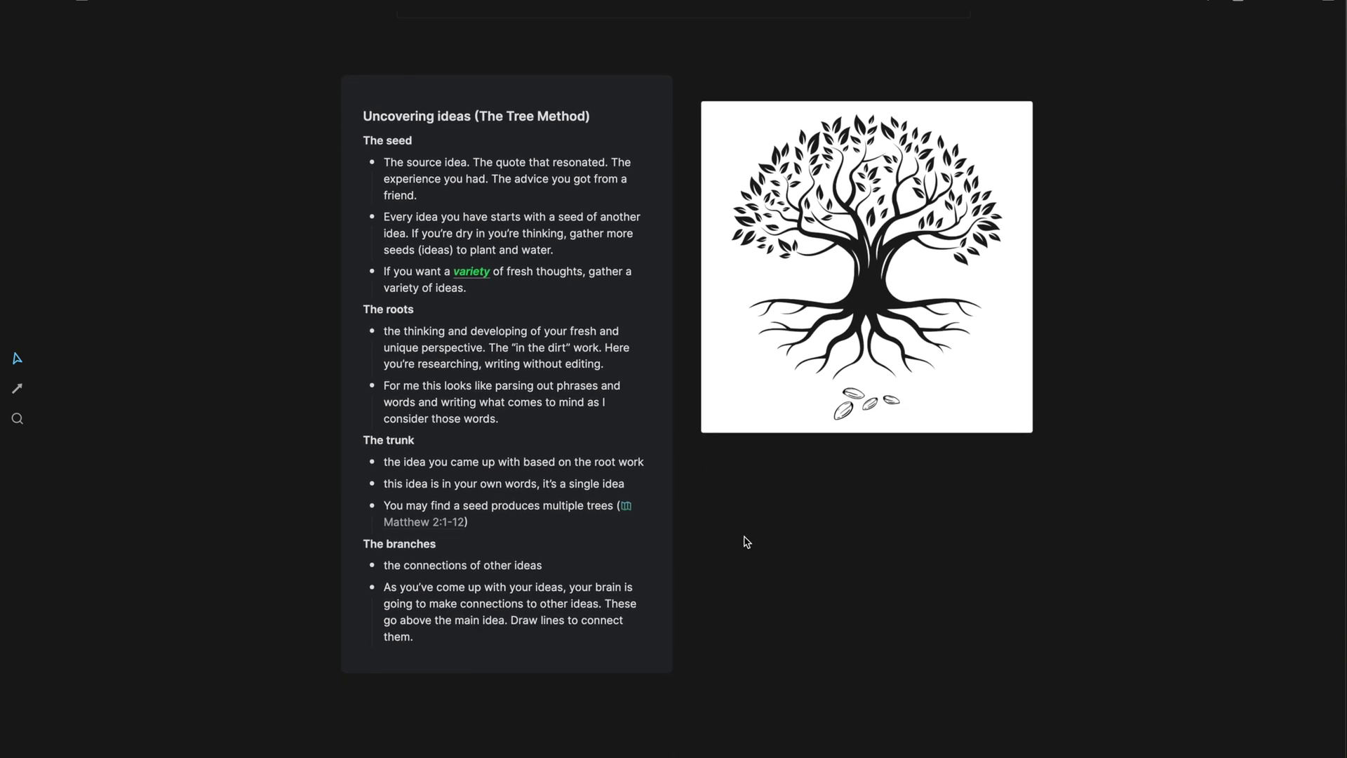
scroll(746, 542, up, 1)
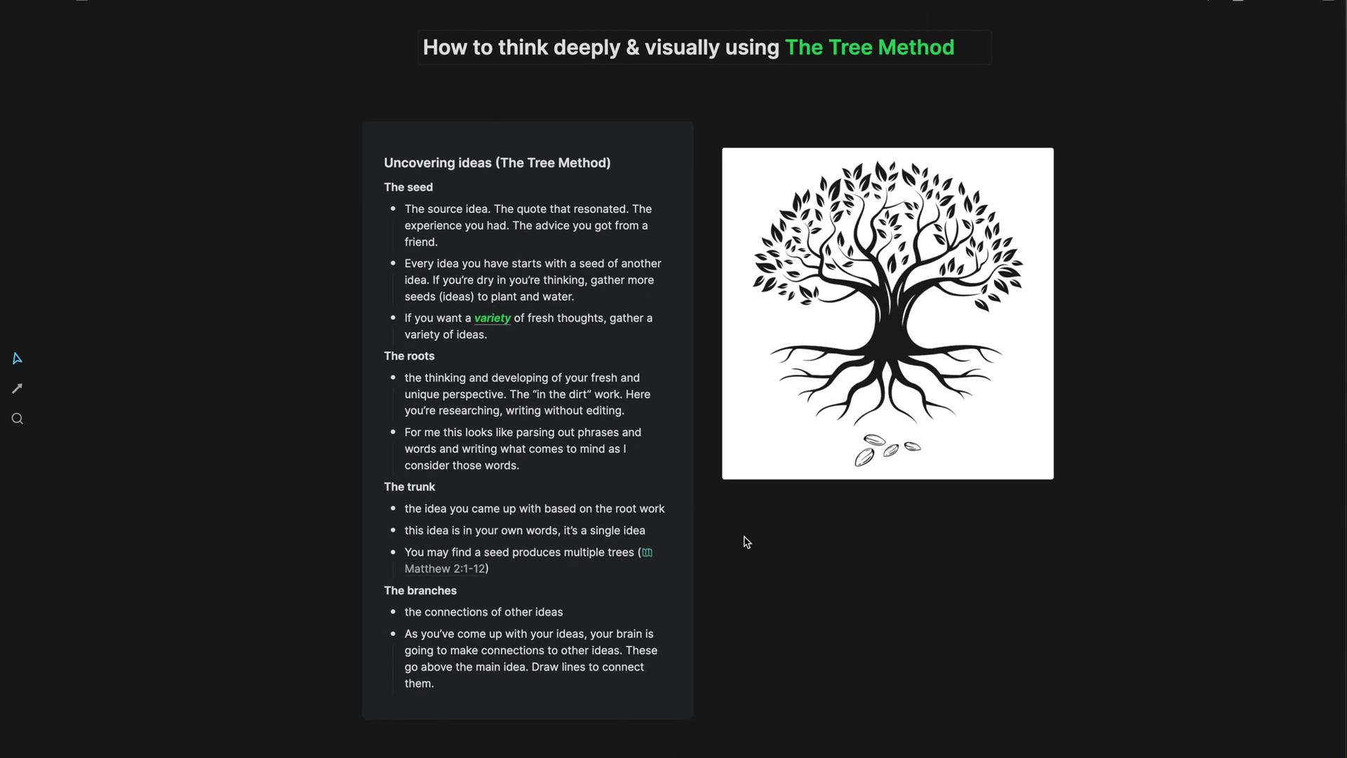